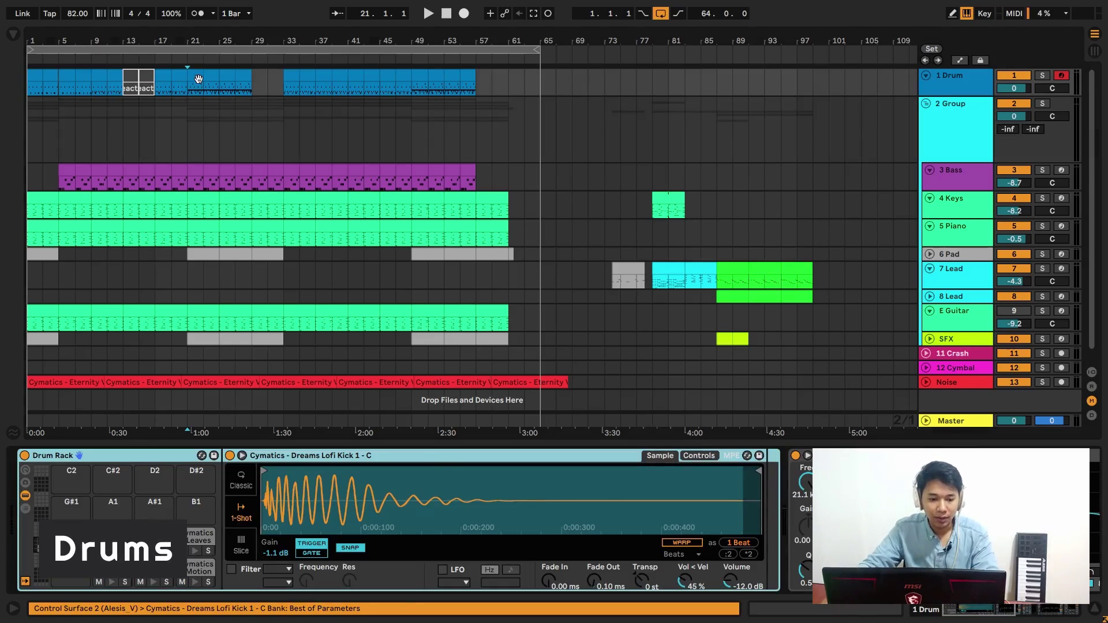
Solo the Drum track and play it back from bar 21.
click(192, 122)
click(1042, 75)
key(space)
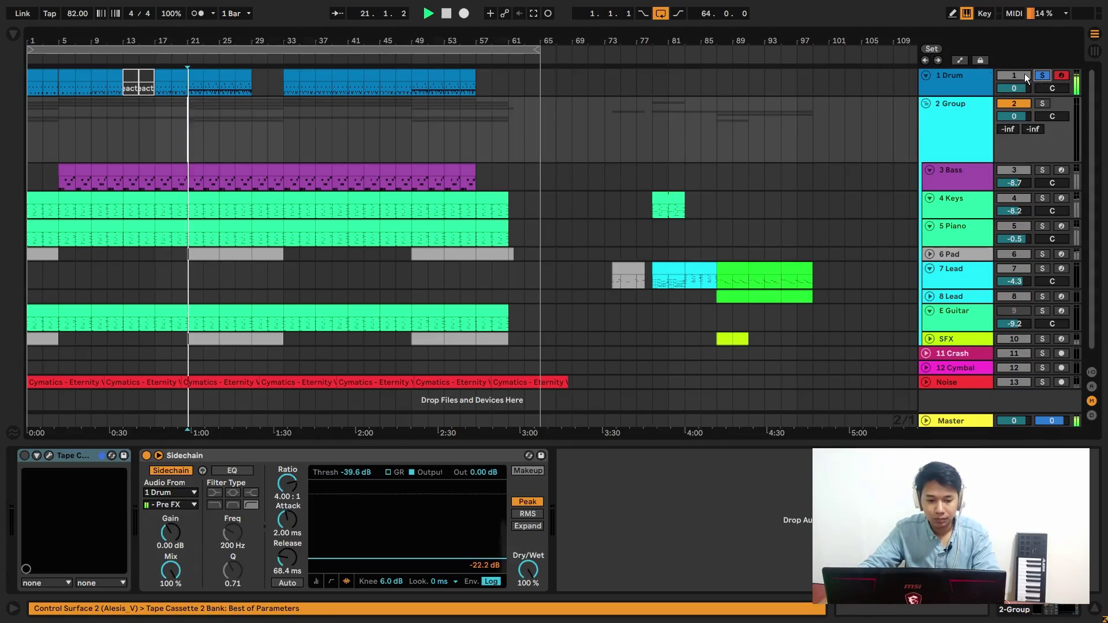
click(930, 84)
key(space)
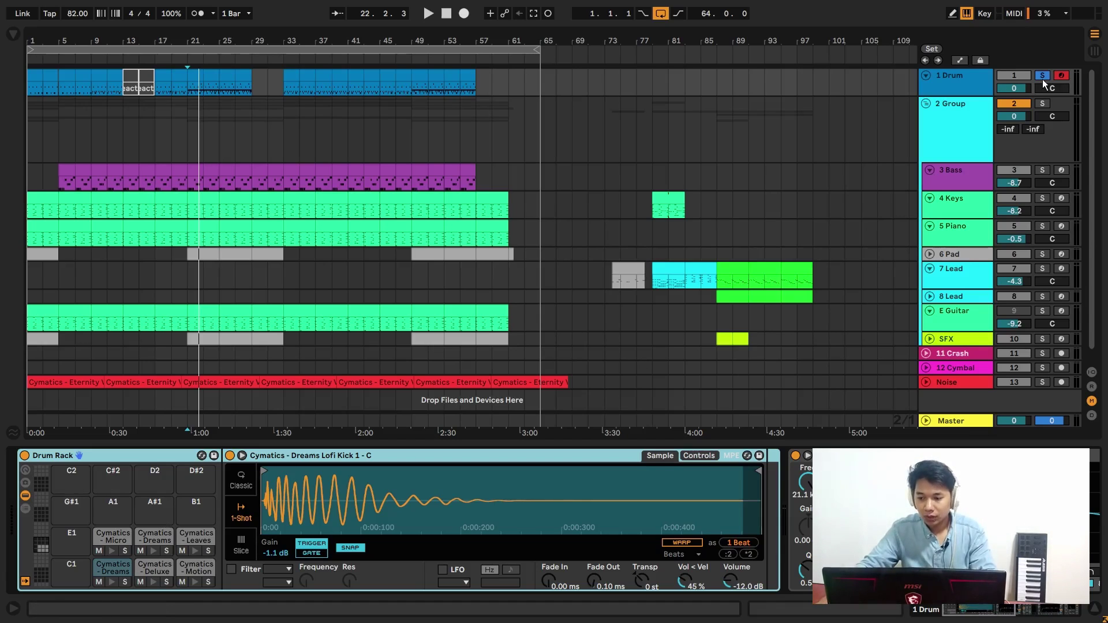
Show the Bass track's OB-Xd and ABPL2 instrument windows and arrange them so each can be viewed.
click(971, 172)
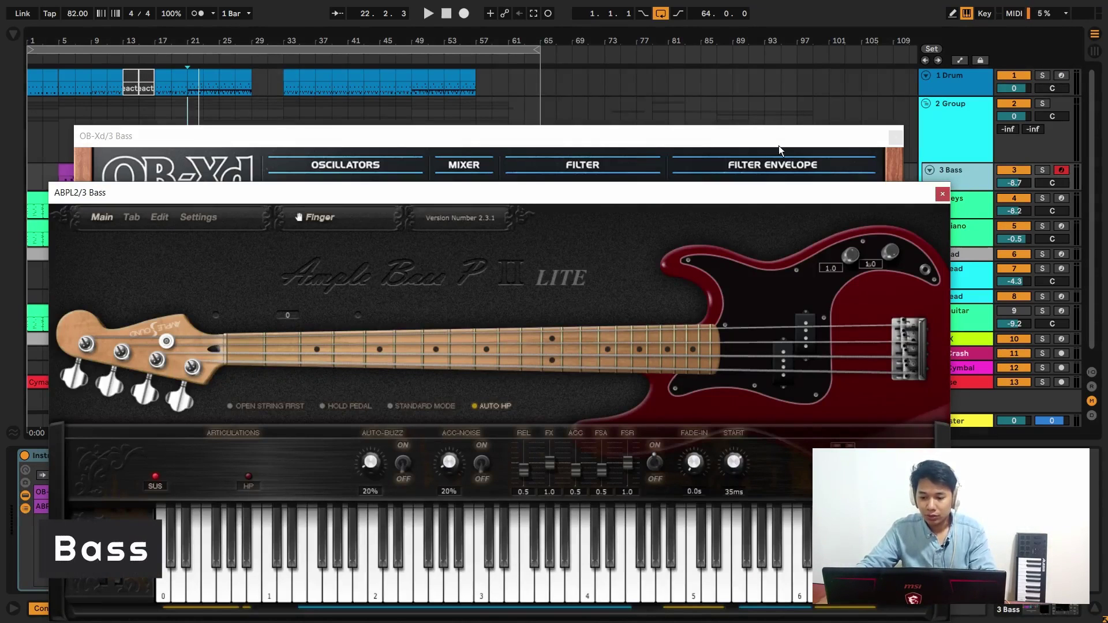
drag(778, 141, 770, 94)
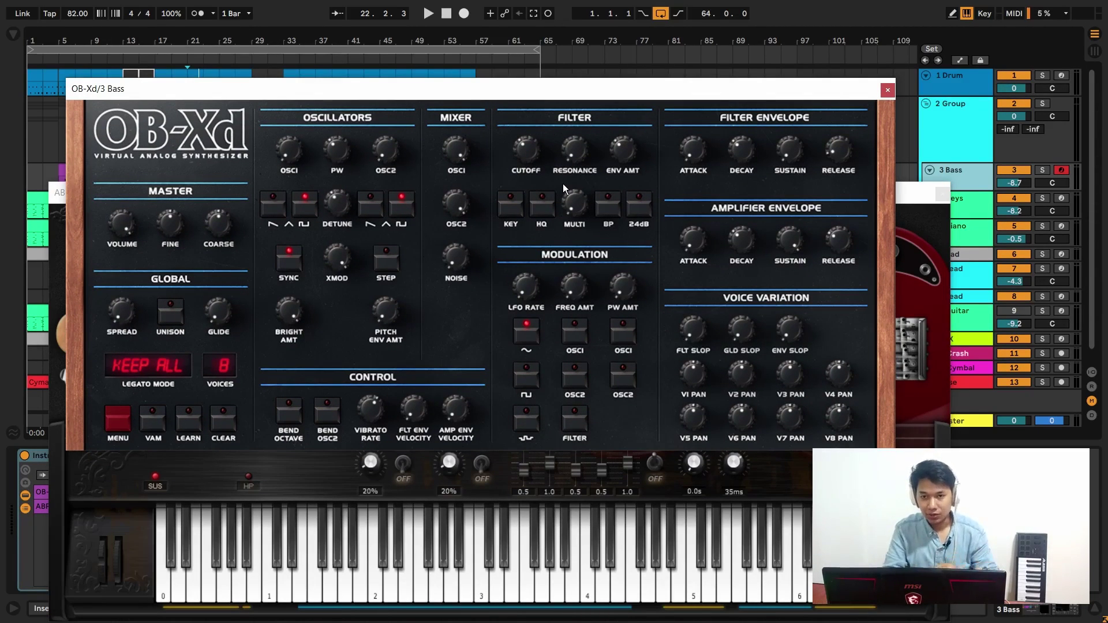
click(920, 218)
drag(739, 195, 790, 186)
drag(623, 93, 607, 91)
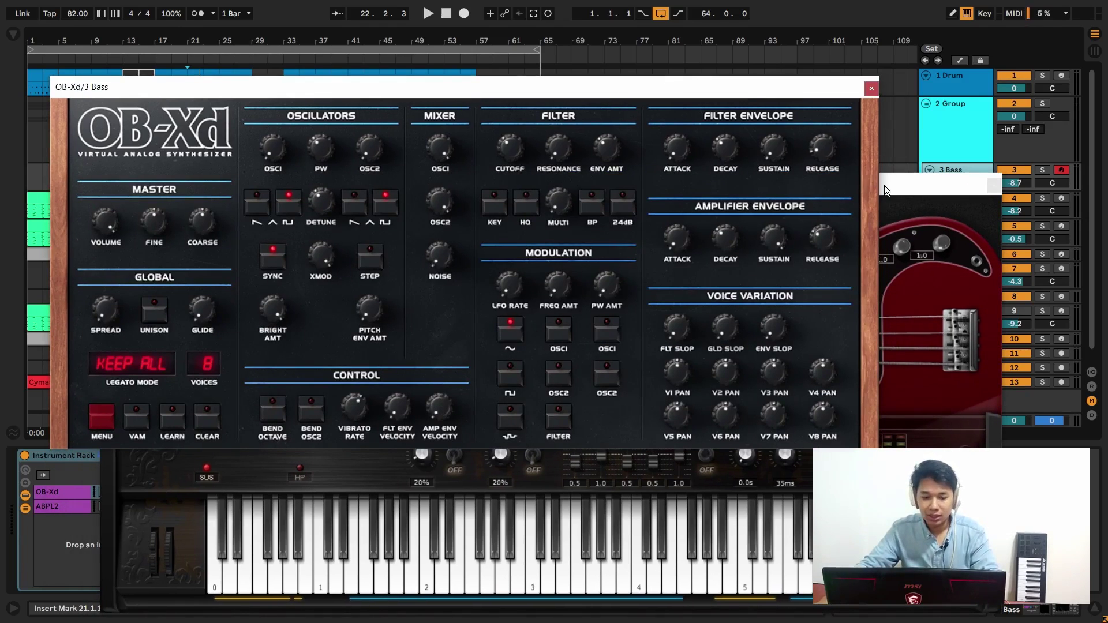
drag(883, 186, 901, 185)
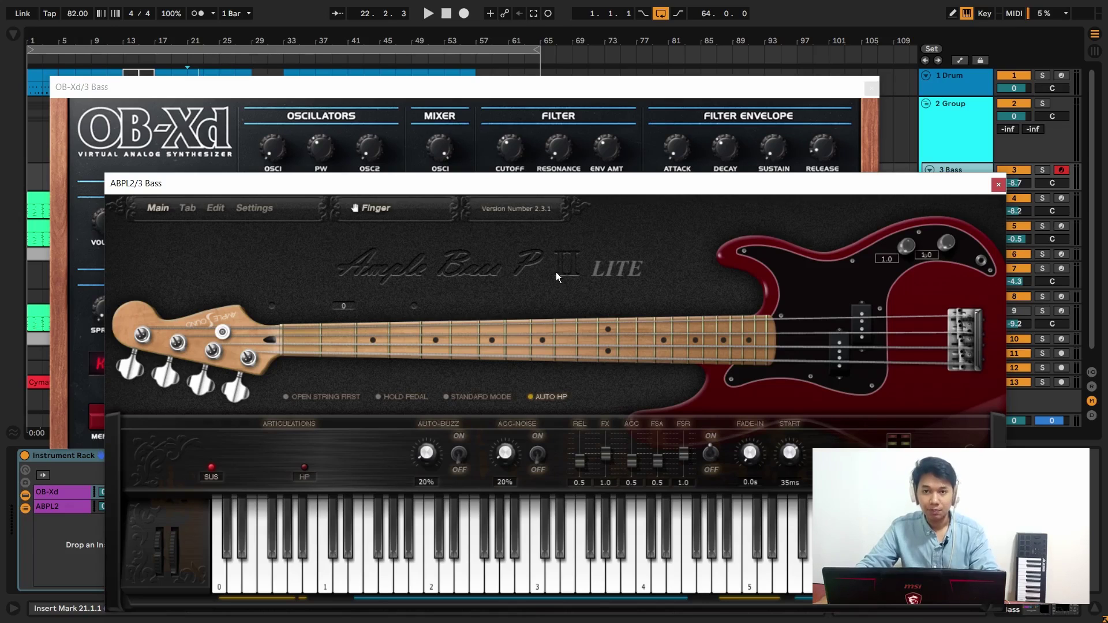
drag(588, 184, 577, 149)
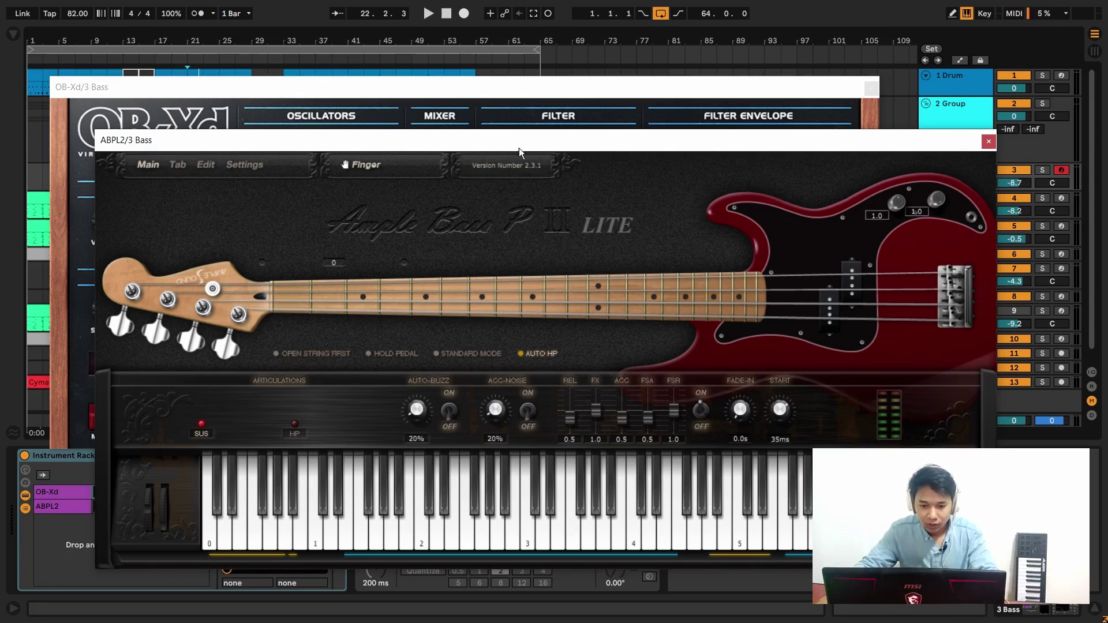
Bring the Bass track's OB-Xd window in front of ABPL2 and examine its synthesizer controls.
click(517, 91)
drag(517, 91, 584, 122)
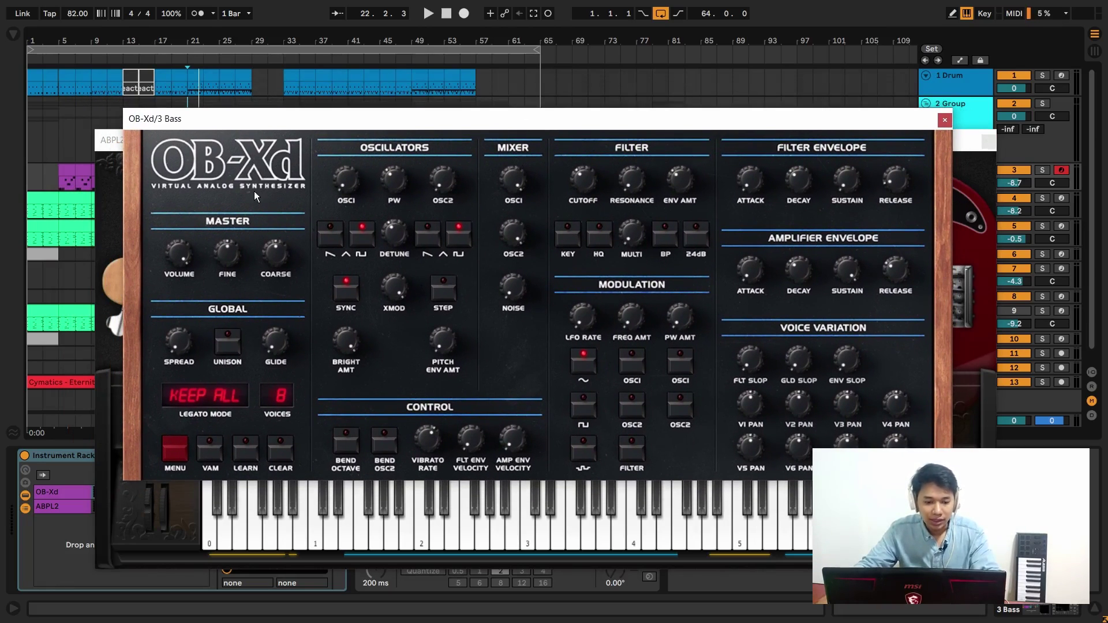
drag(515, 126, 527, 123)
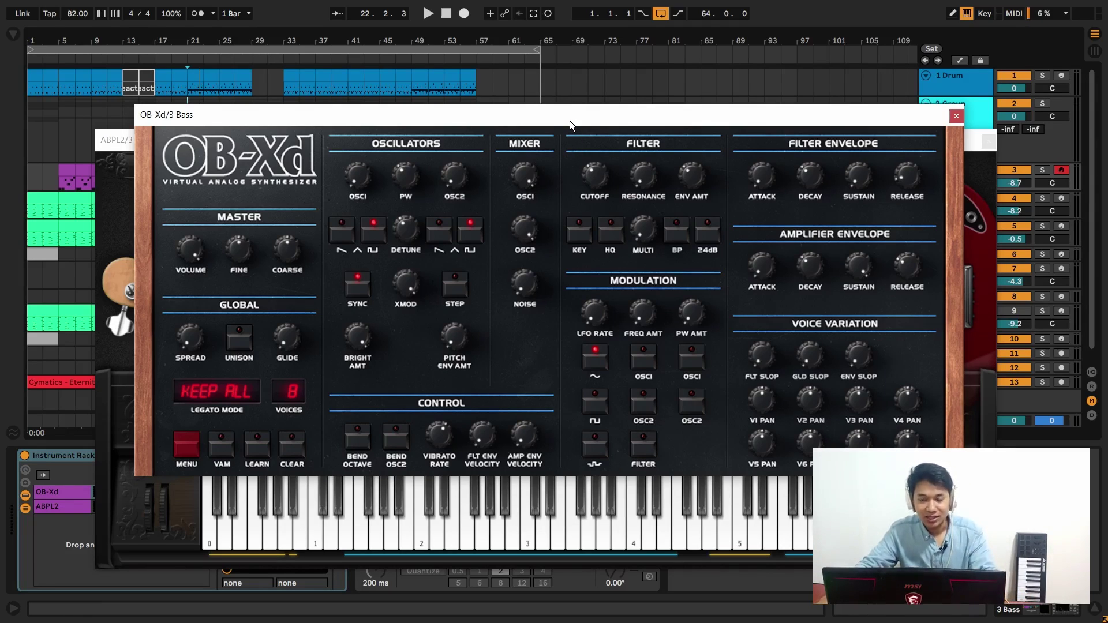
drag(570, 120, 592, 109)
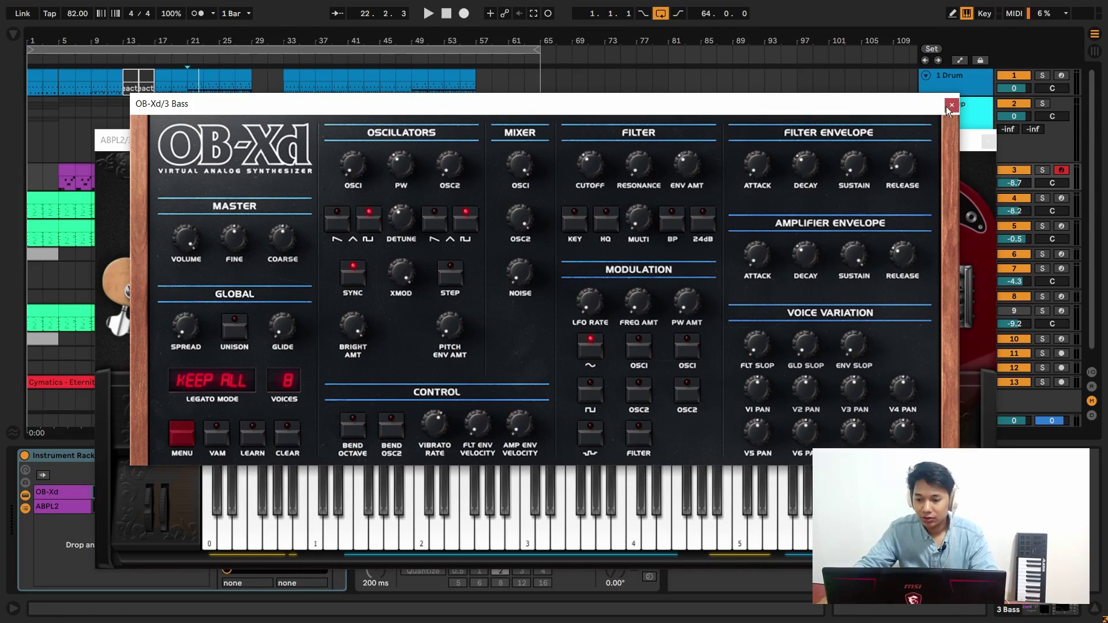
drag(731, 106, 736, 105)
Solo the Bass track and its OB-Xd chain, and listen to them from bar 21.
click(1042, 170)
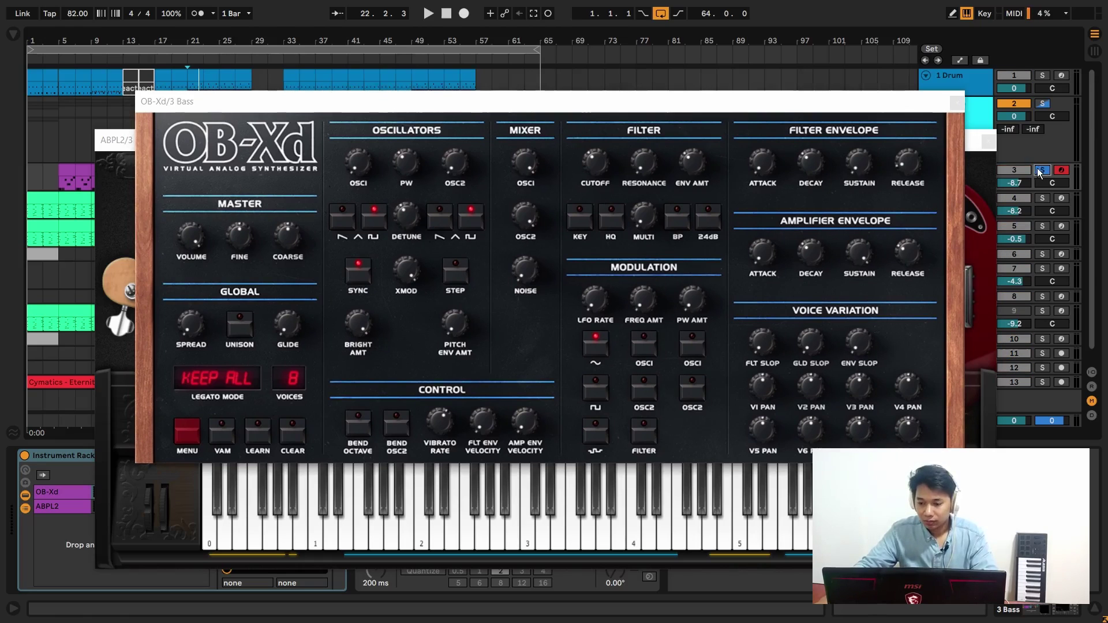
click(988, 140)
key(space)
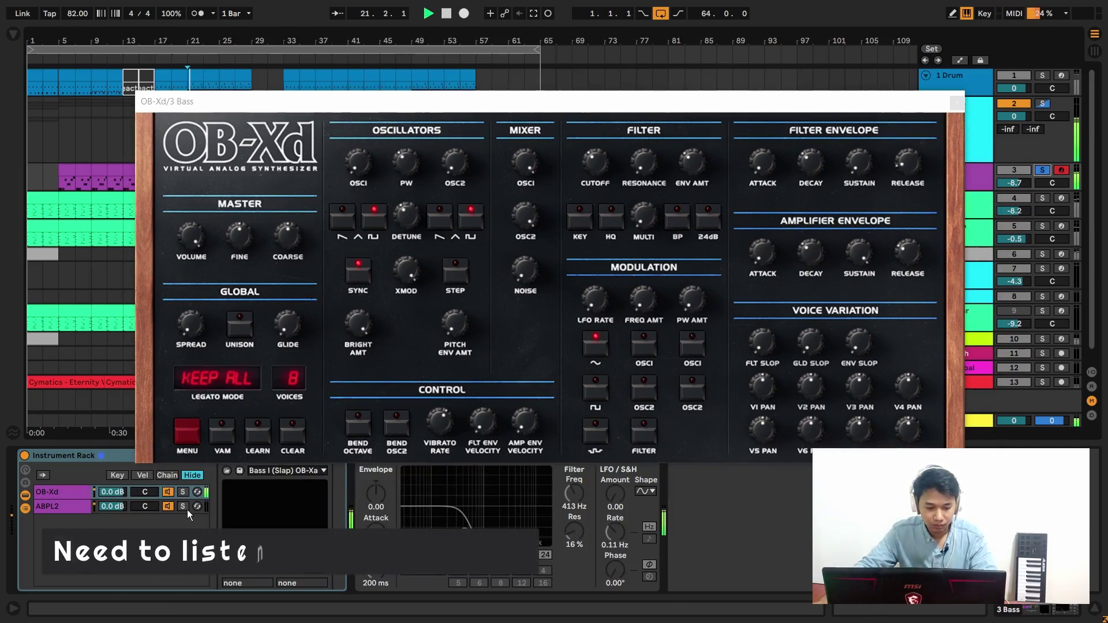
click(183, 492)
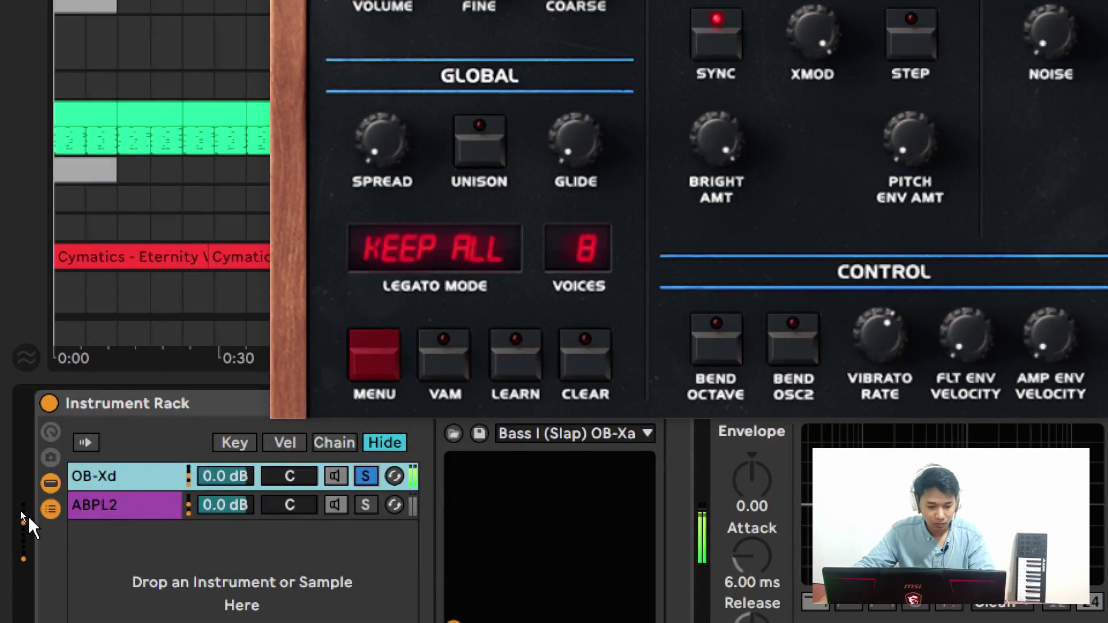
click(364, 474)
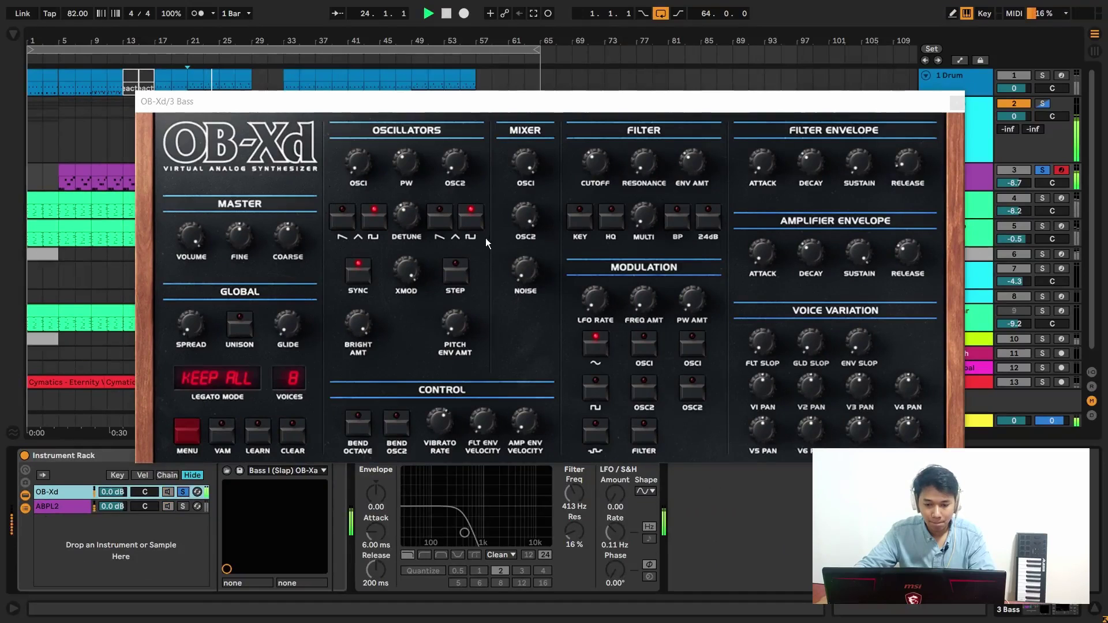
drag(521, 102, 527, 216)
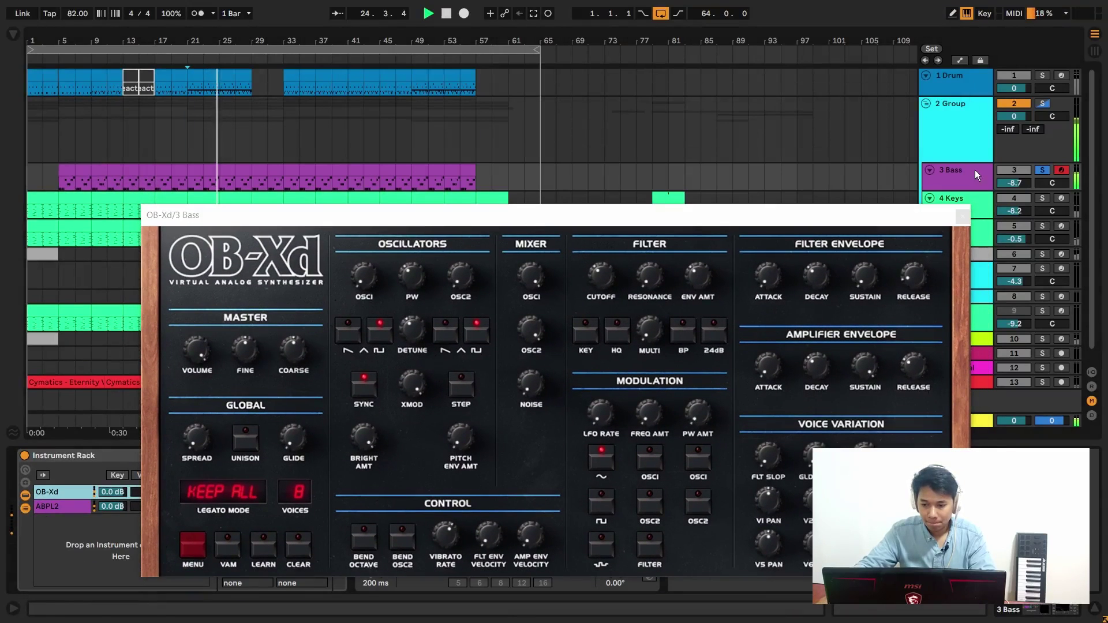
drag(912, 209, 856, 78)
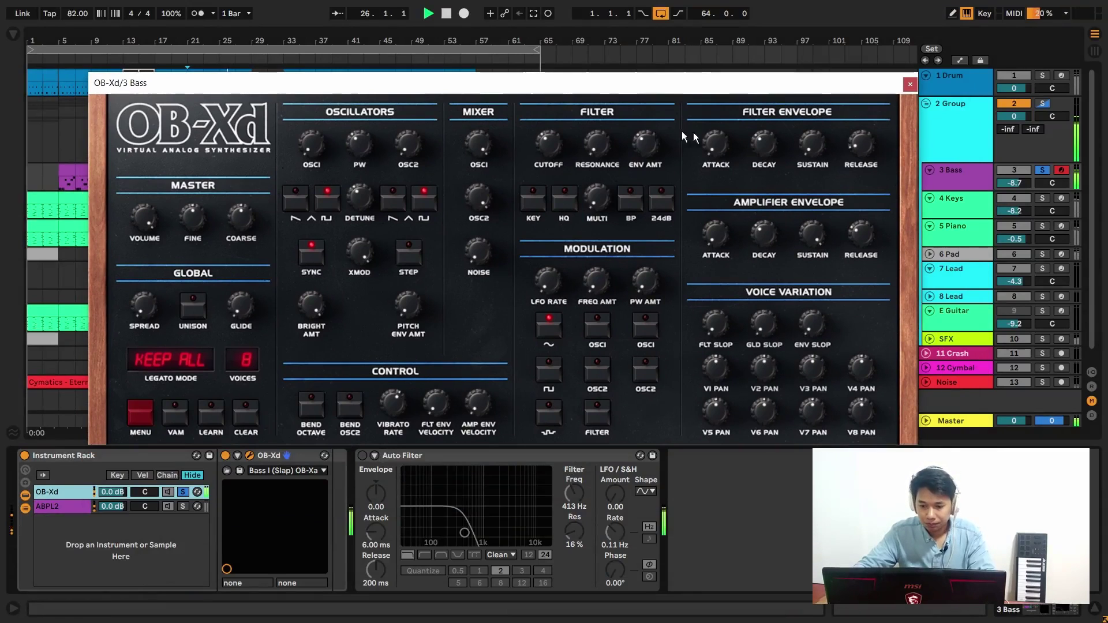
key(space)
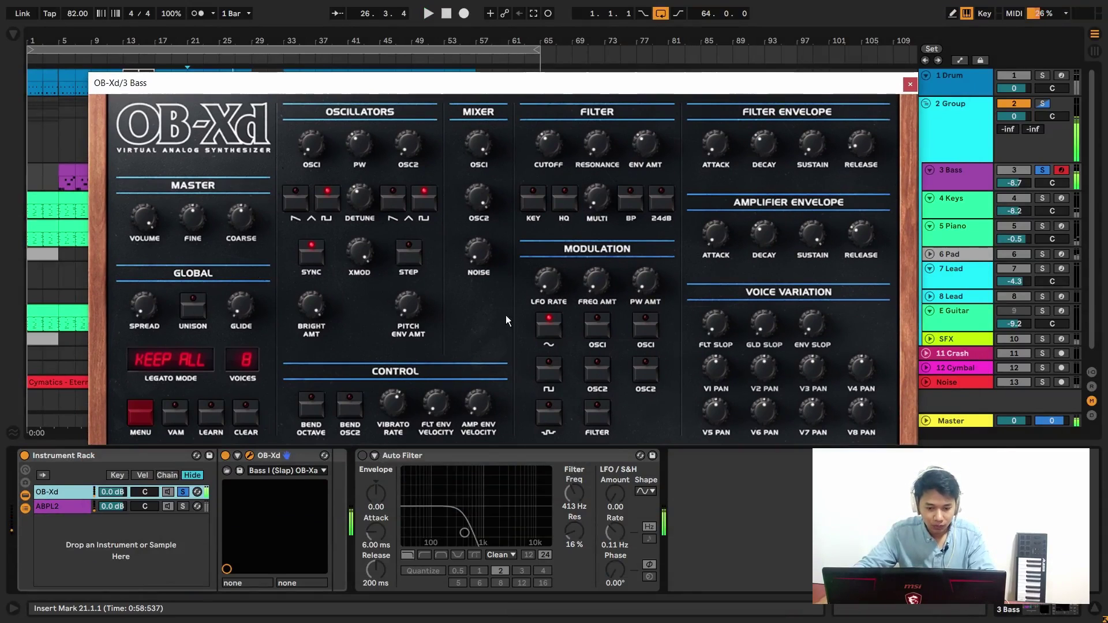
Look through the preset banks available in OB-Xd.
right_click(487, 305)
mouse_move(513, 333)
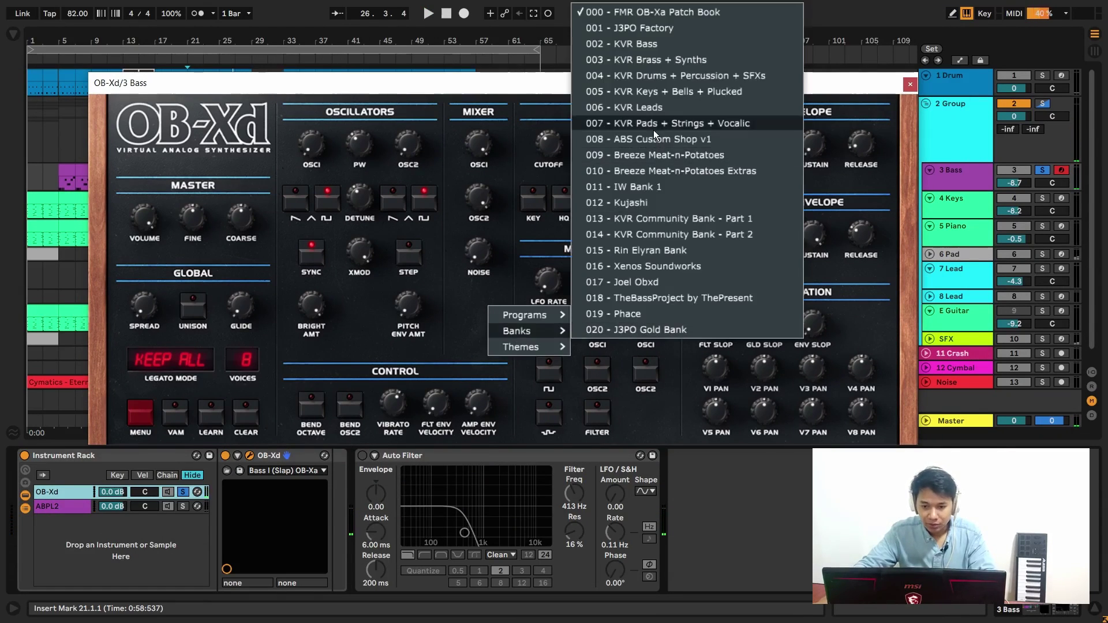
click(521, 68)
Try the BodyFatBass - 01 and Dull Big Bass presets in OB-Xd during playback, with the Bass track volume at -4.9 dB.
click(293, 471)
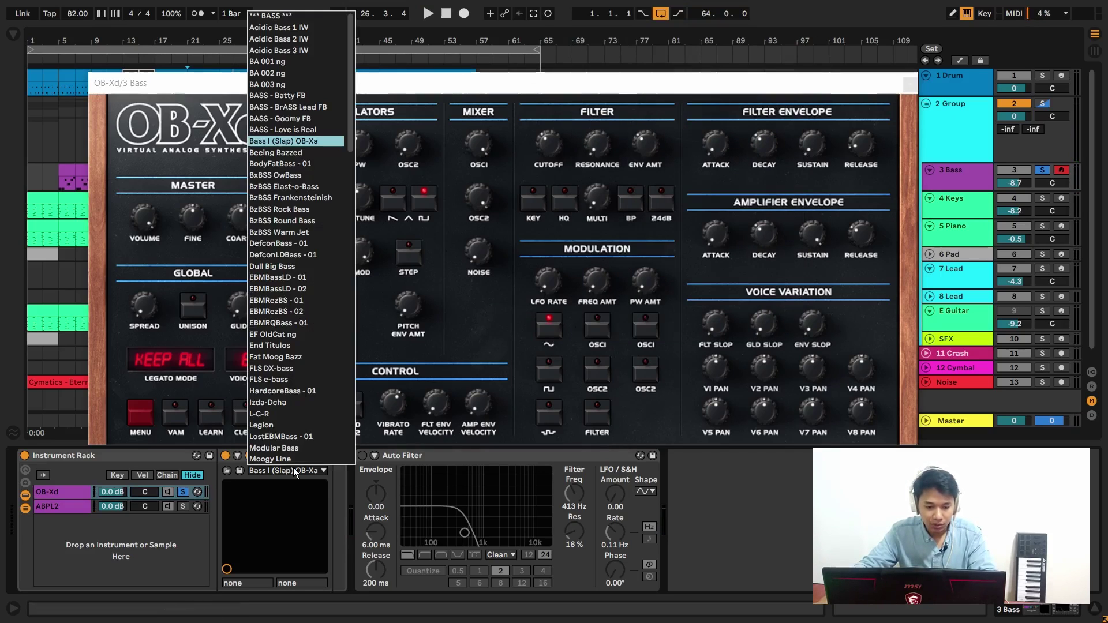
click(288, 165)
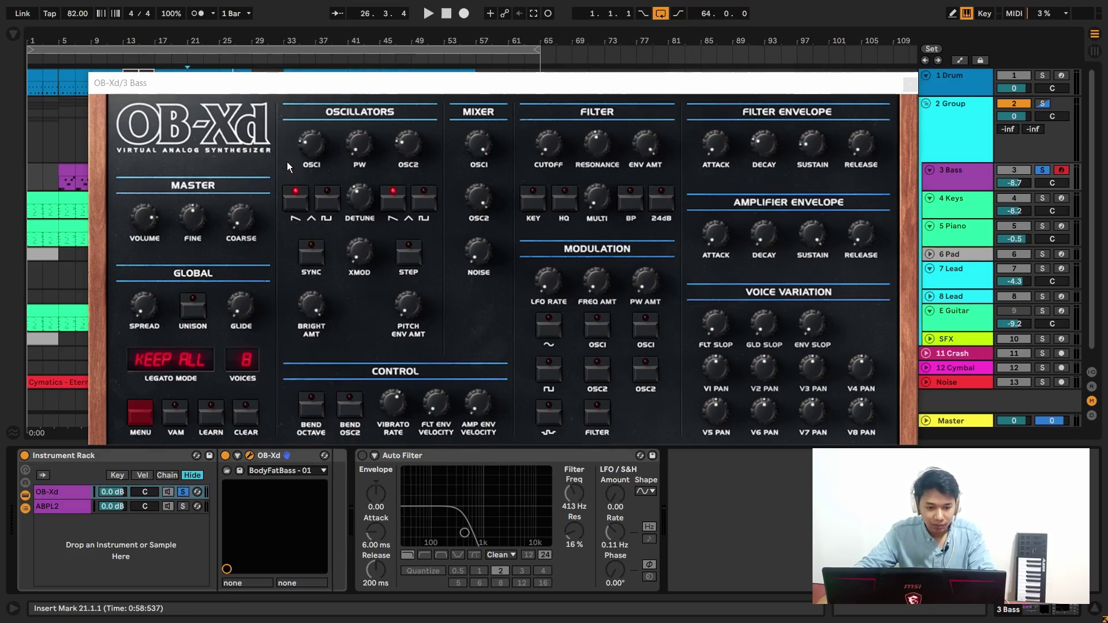
key(space)
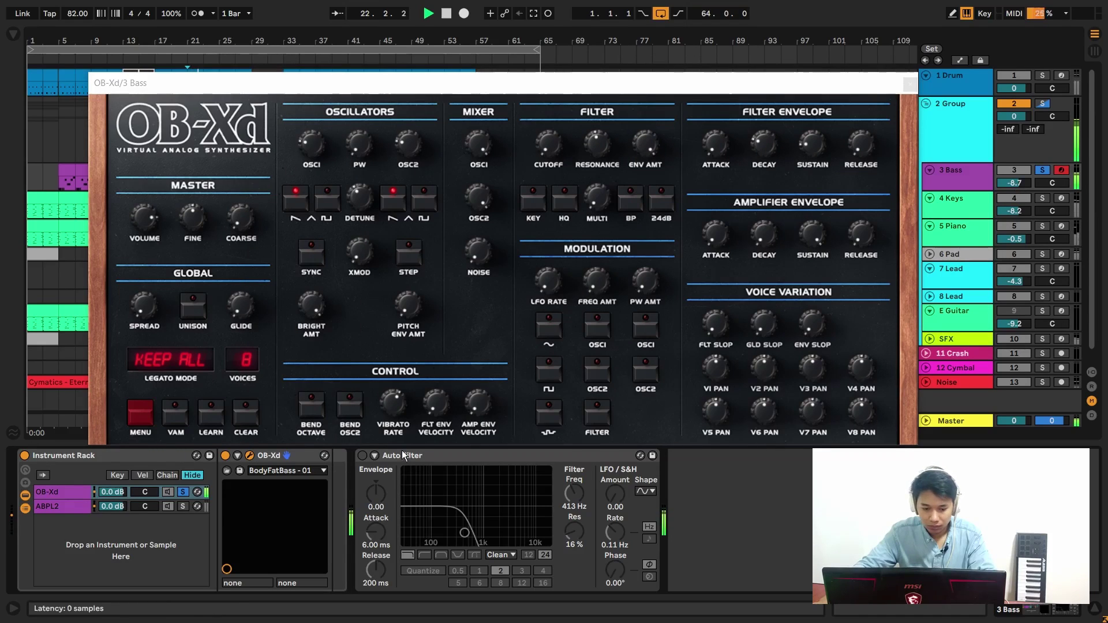
click(271, 470)
click(296, 265)
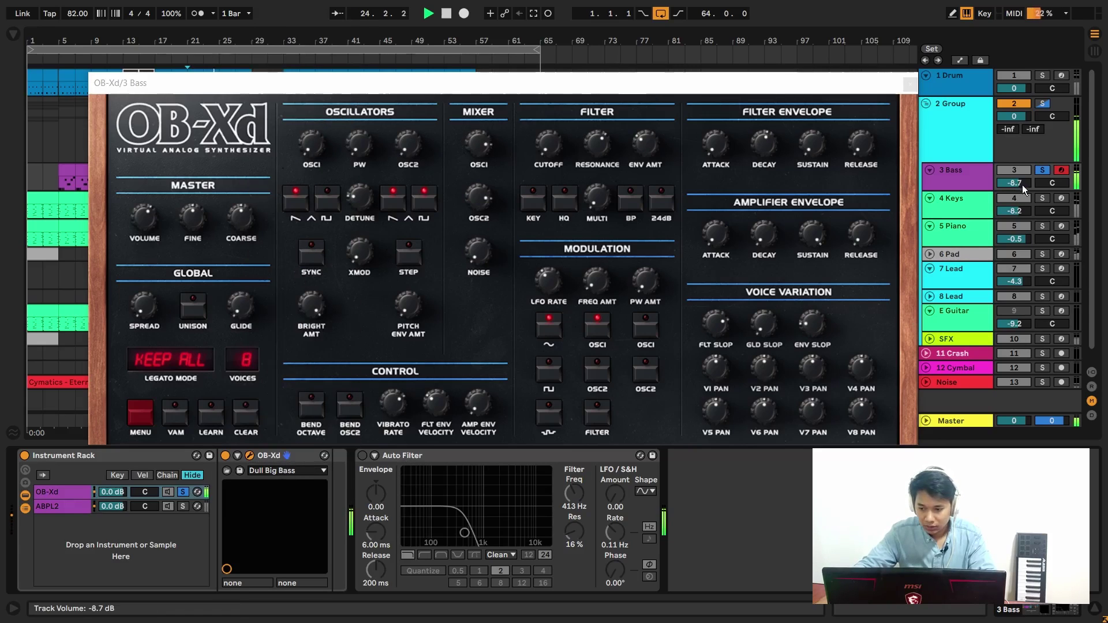
drag(1021, 184, 1021, 167)
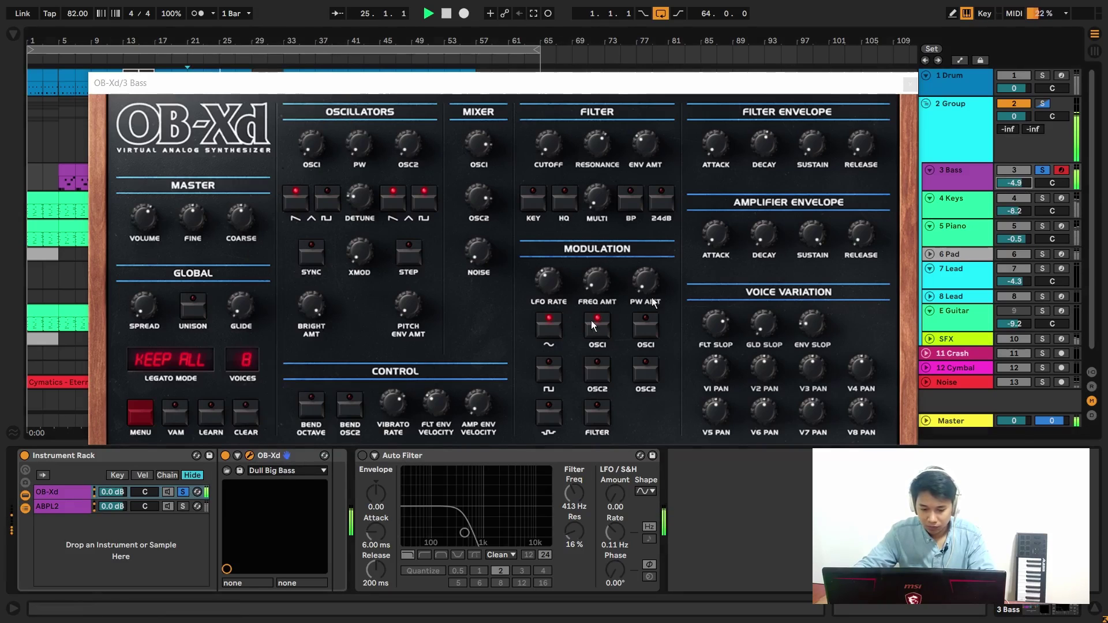
Audition the EBMRQBass - 01, FLS e-bass and Izda-Dcha presets in OB-Xd while the bass plays.
click(279, 470)
click(311, 327)
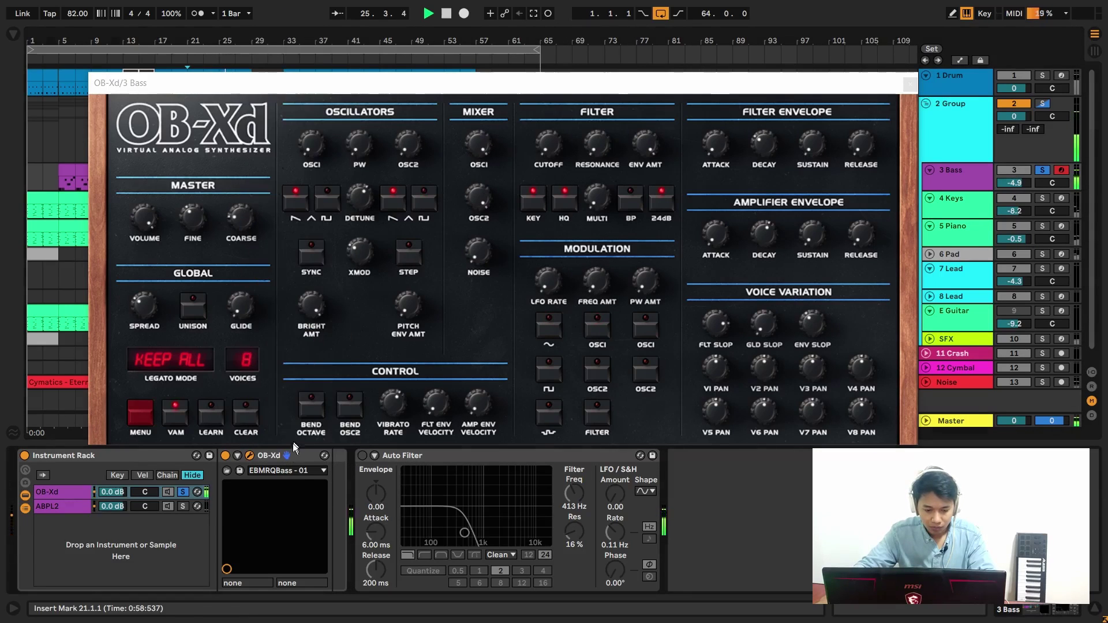
click(292, 471)
click(288, 380)
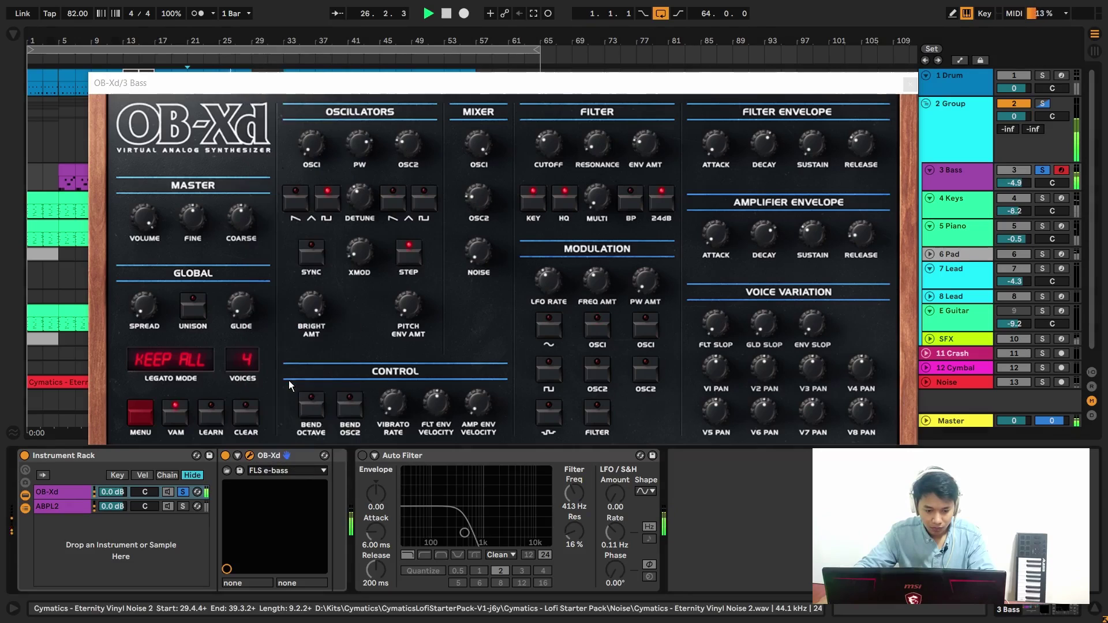
click(279, 470)
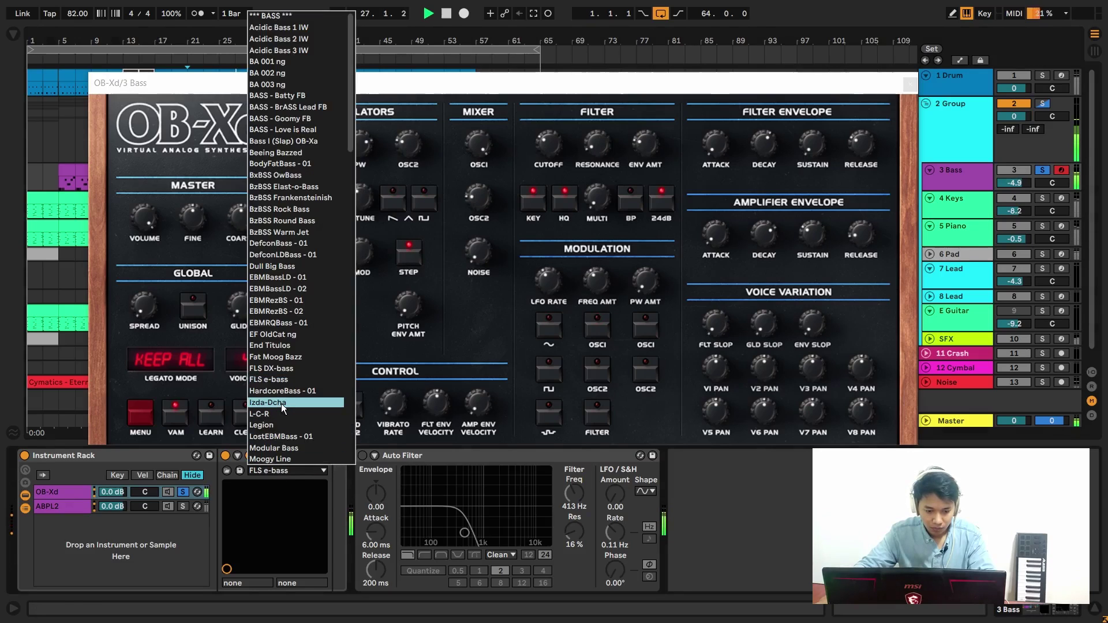
click(282, 403)
Audition the Modular Bass, Moogy Line and Persuaders presets in OB-Xd while the bass plays.
click(276, 470)
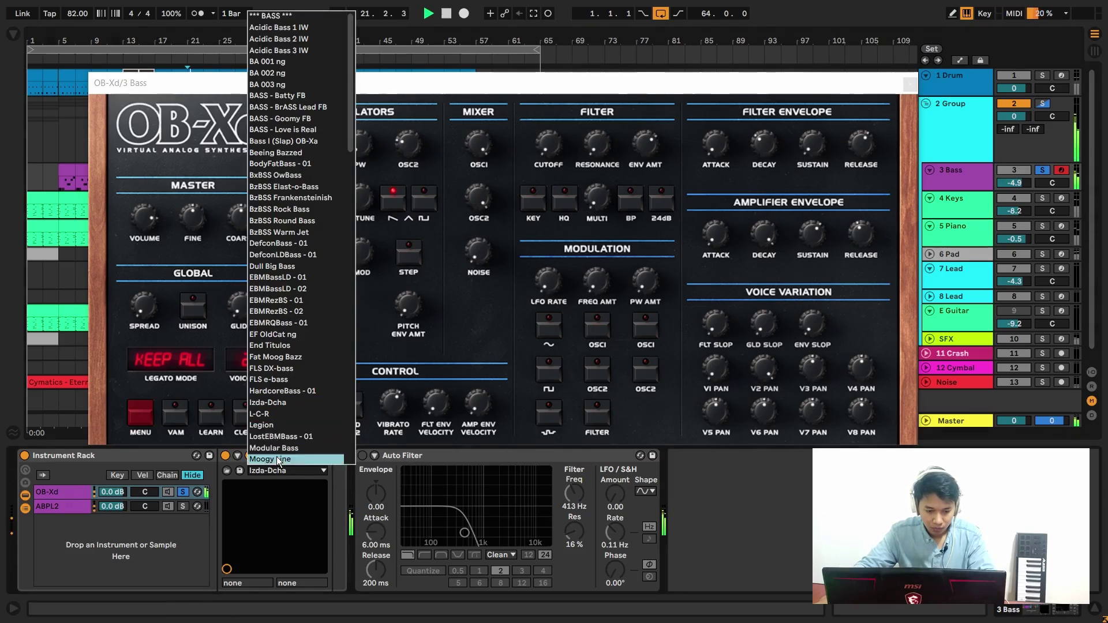
key(Escape)
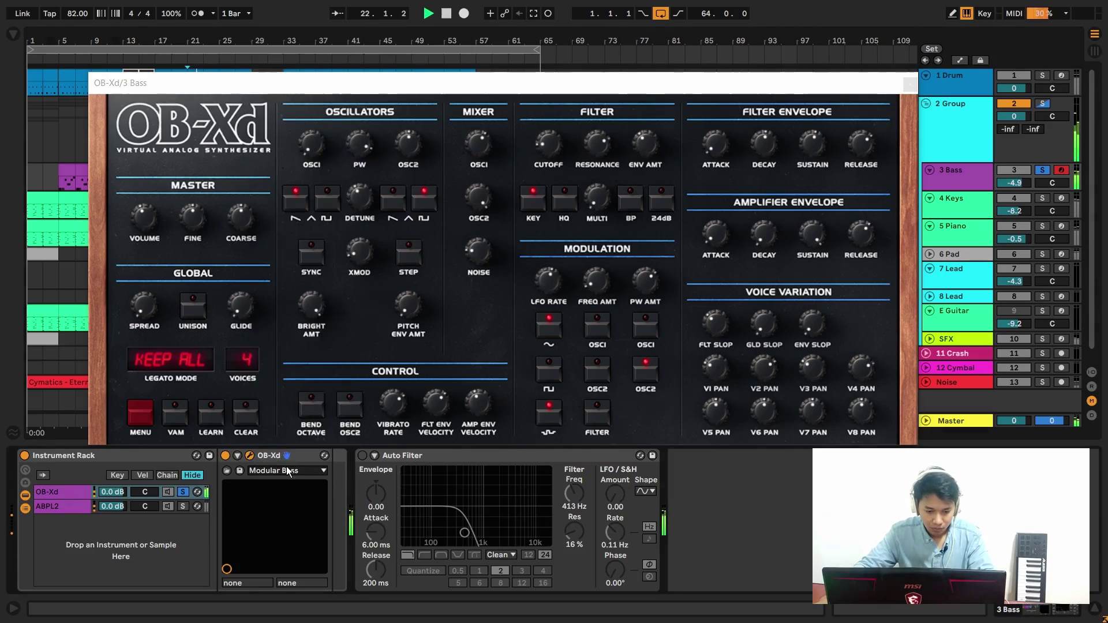
click(286, 468)
scroll(286, 440, down, 1)
click(286, 444)
click(292, 471)
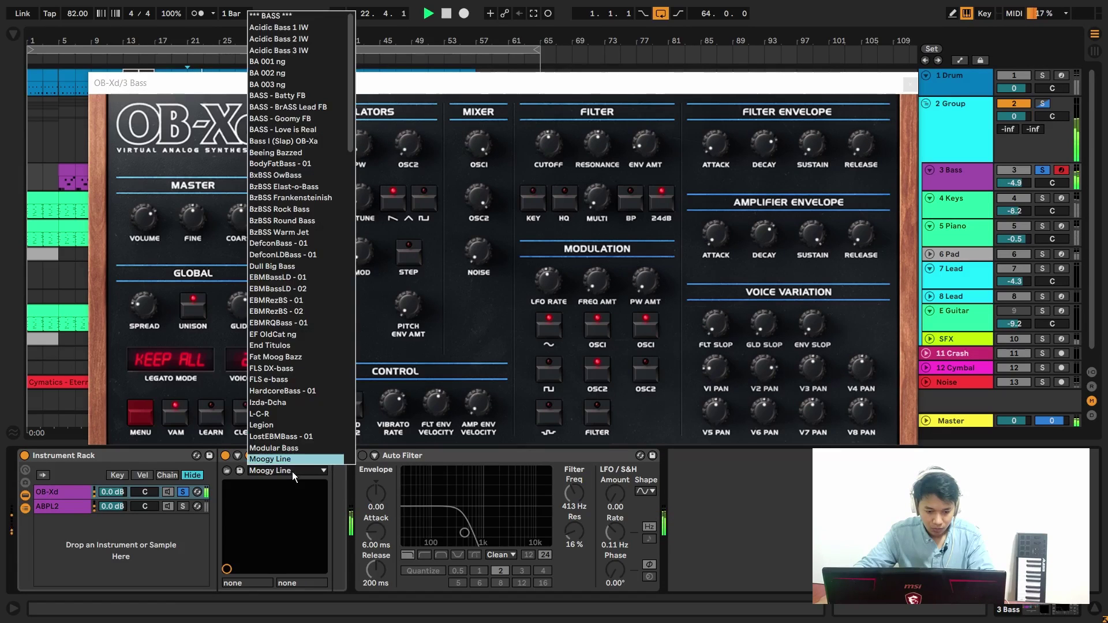
scroll(292, 454, down, 1)
click(292, 454)
Load the Izda-Dcha preset in OB-Xd, set the Bass track volume to -6.8 dB and stop playback.
click(292, 471)
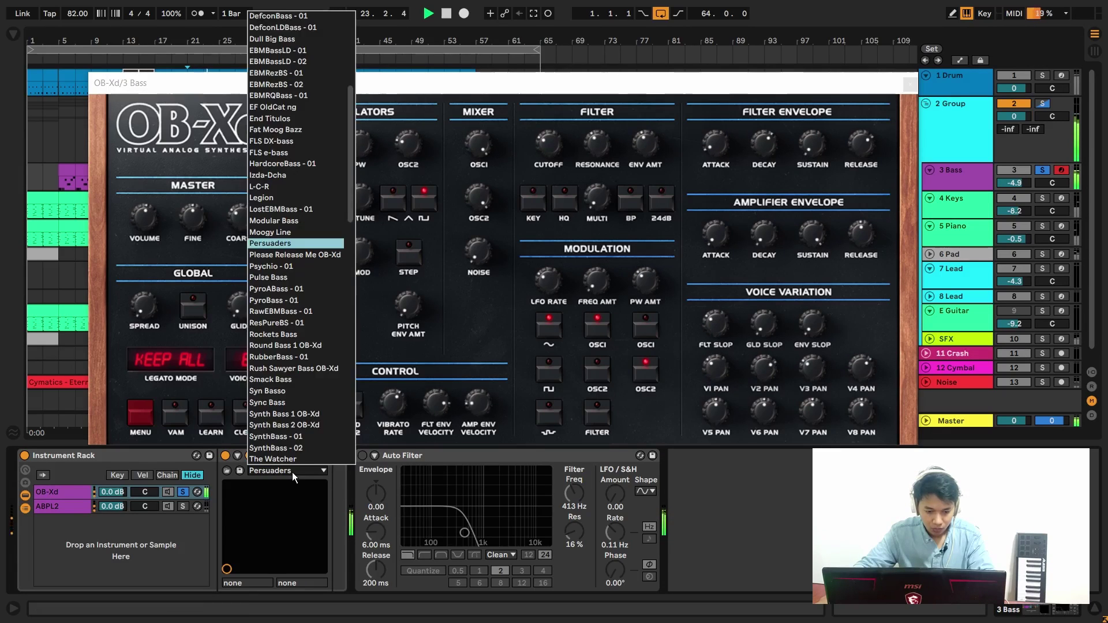
click(283, 172)
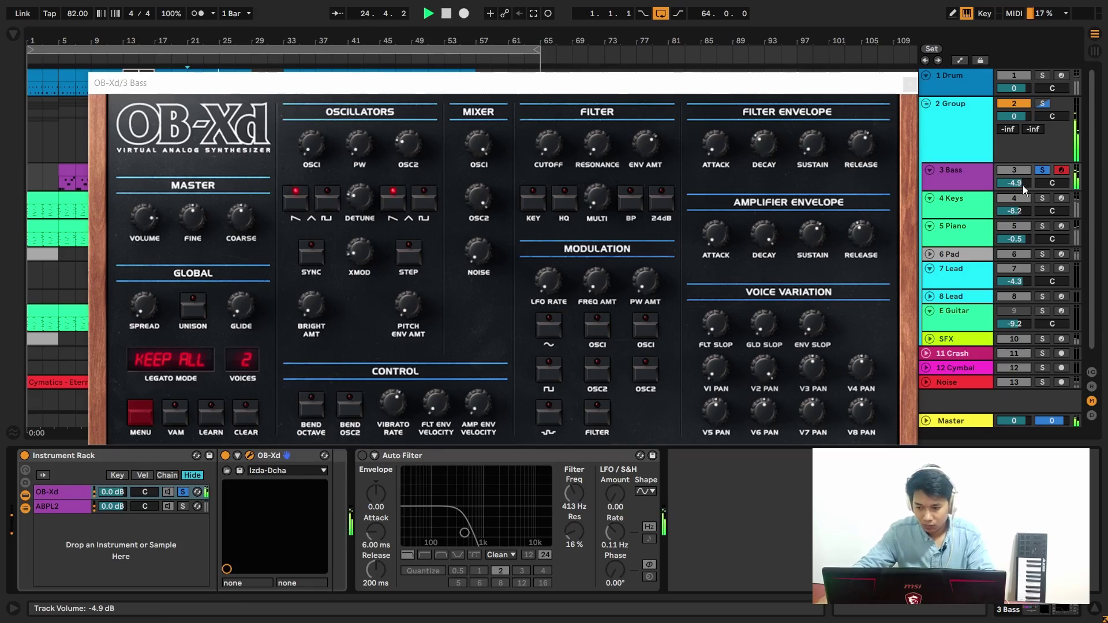
drag(1022, 185, 1022, 196)
key(space)
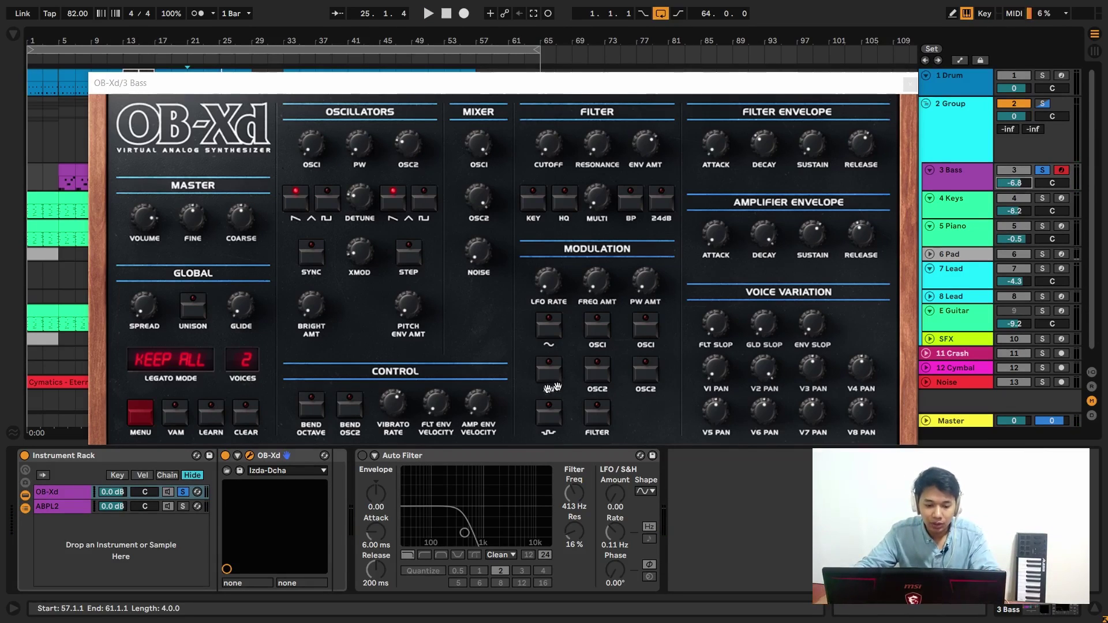
Close the OB-Xd window and solo the ABPL2 chain in the Bass track's Instrument Rack.
click(967, 178)
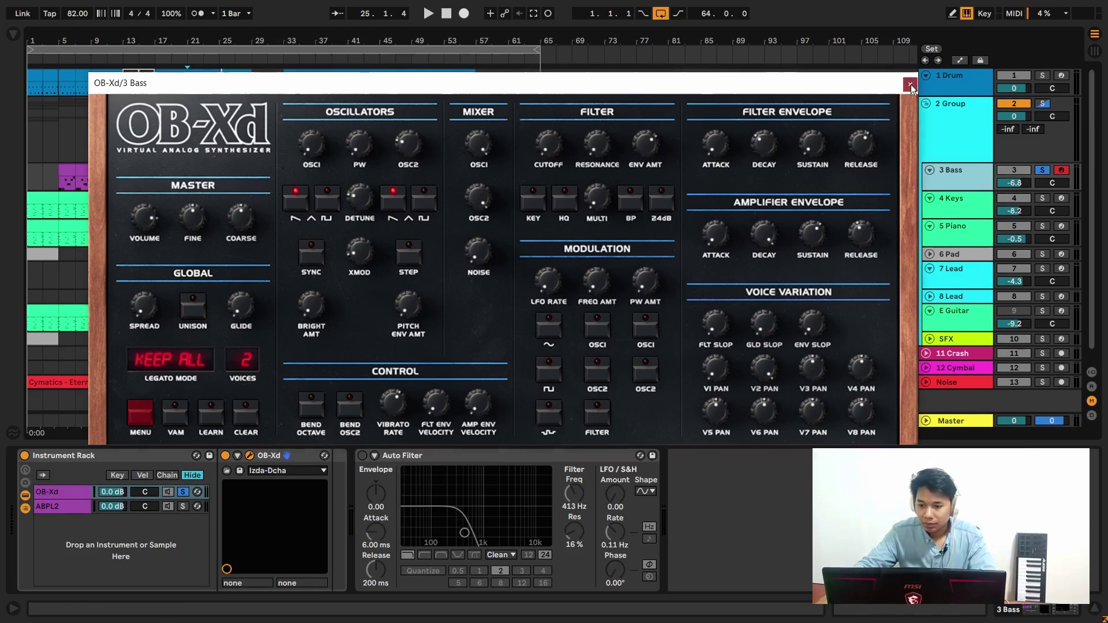
click(910, 84)
click(182, 507)
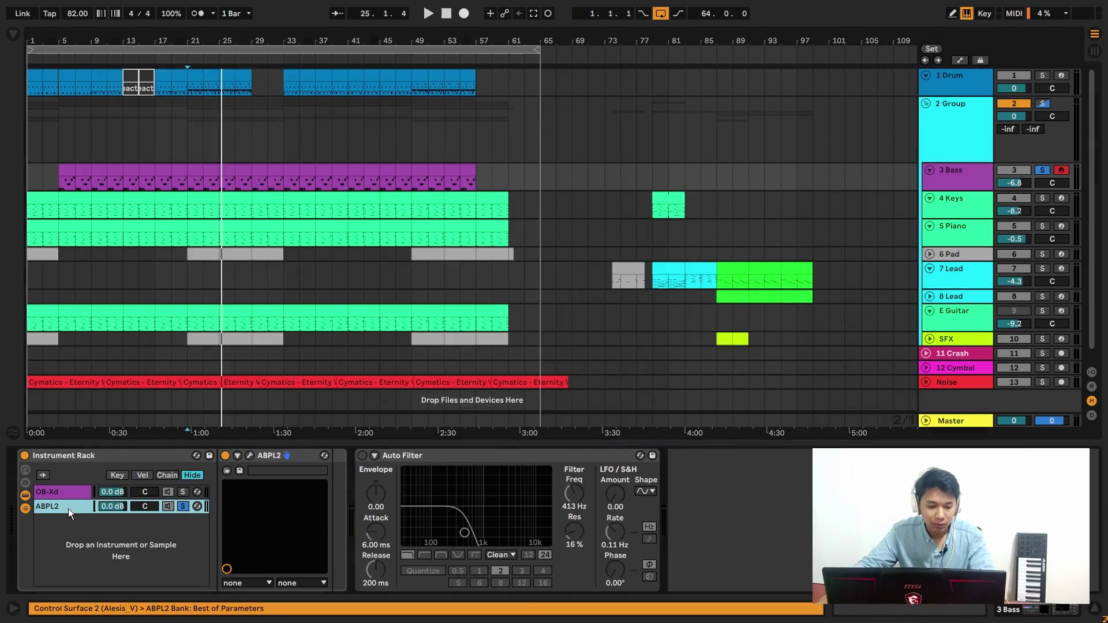
click(254, 477)
key(Delete)
key(ctrl+z)
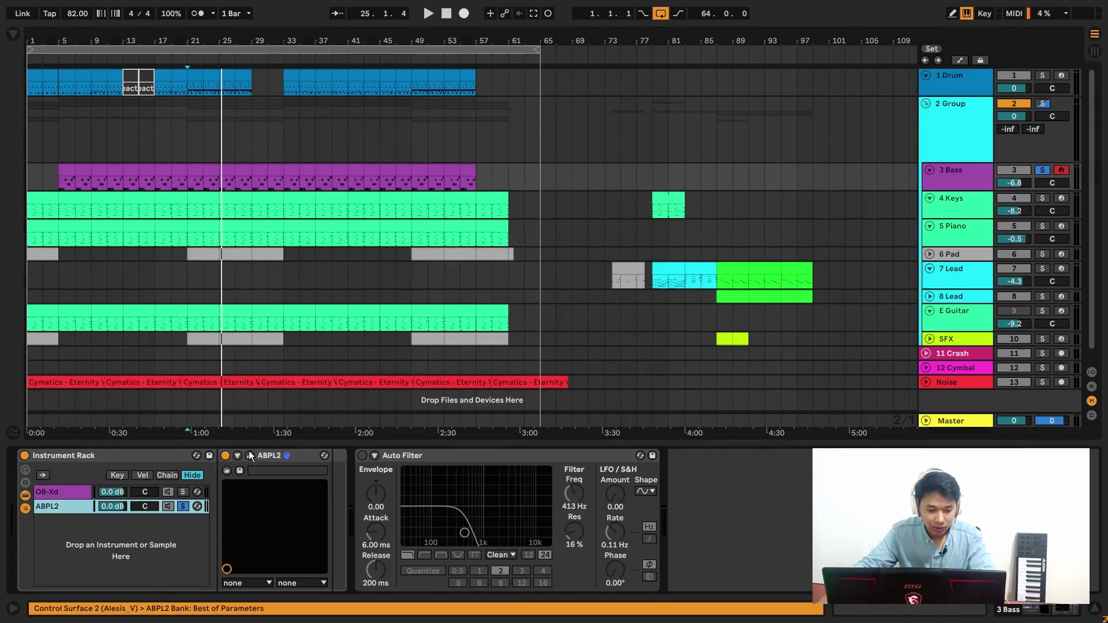
Open the ABPL2 plugin window, move it up clear of the device chain and play test notes with the bass sound.
click(250, 456)
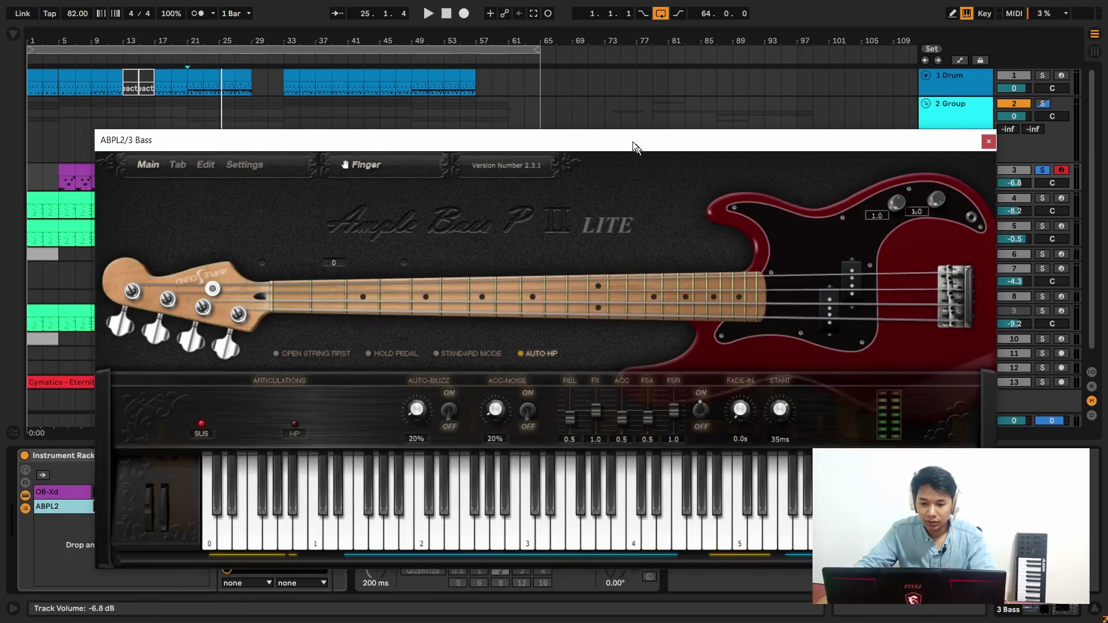
drag(632, 141, 650, 54)
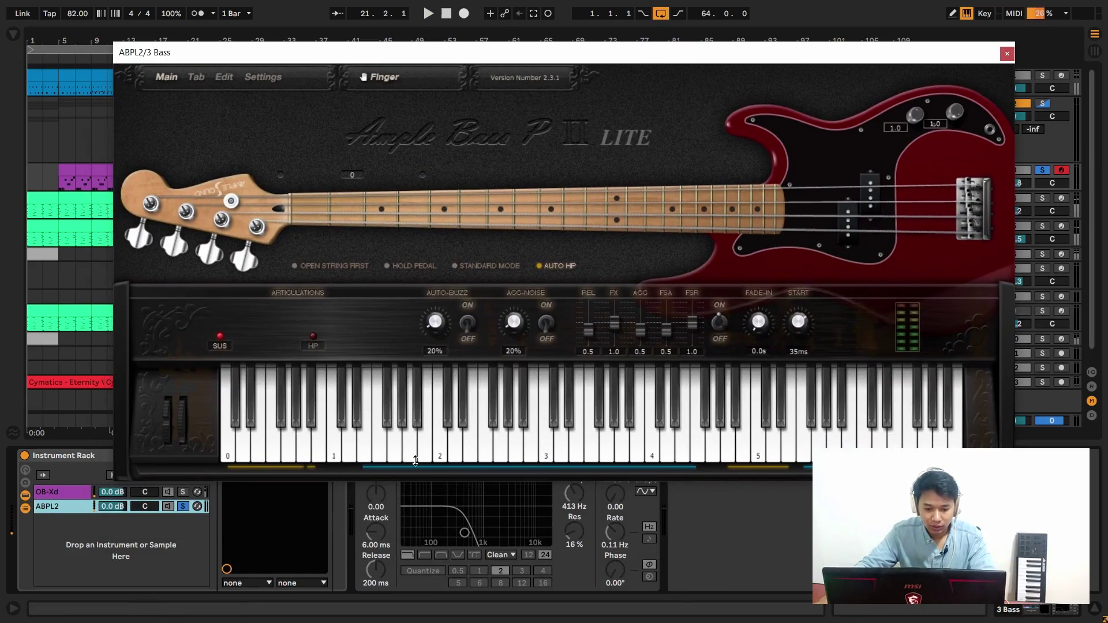
click(529, 450)
click(577, 450)
click(592, 450)
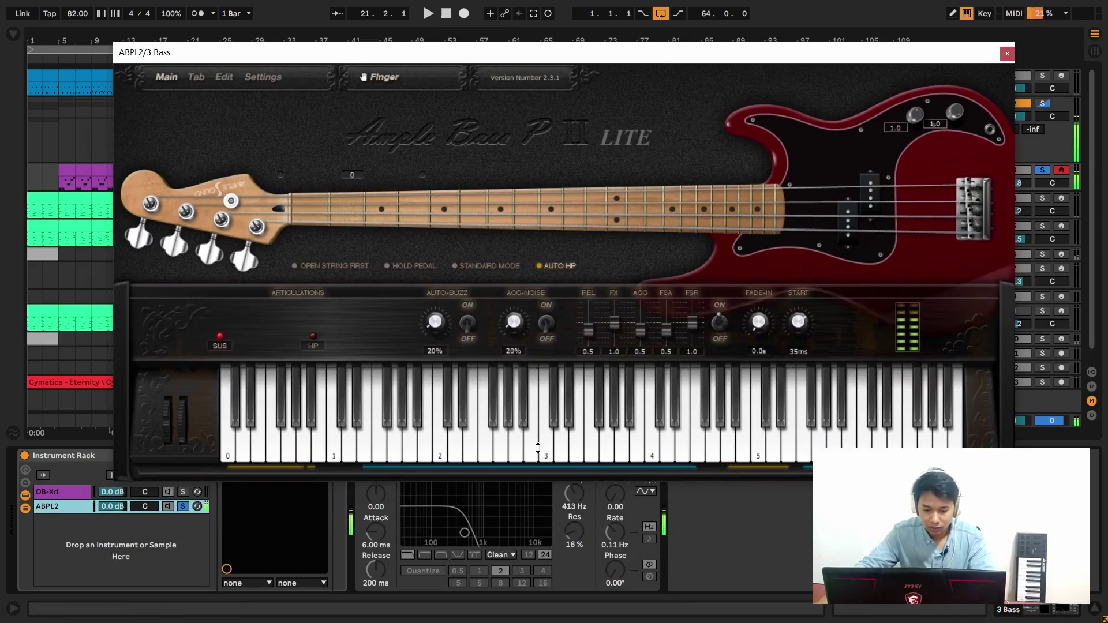
click(440, 447)
click(410, 448)
click(531, 448)
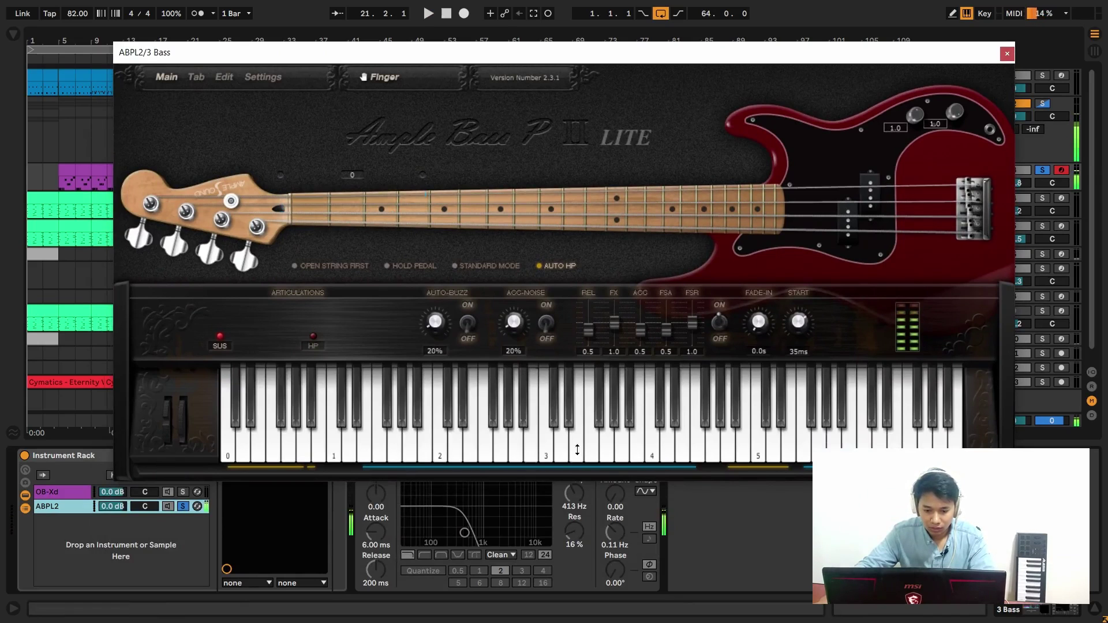
click(577, 450)
click(606, 450)
click(622, 450)
click(592, 450)
click(563, 450)
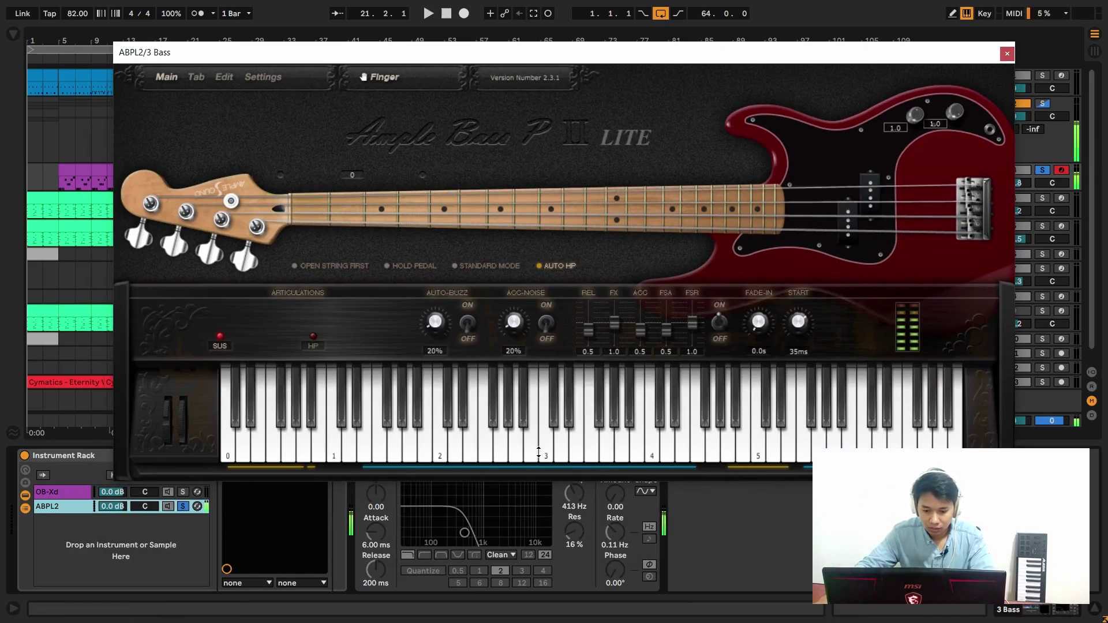
click(606, 449)
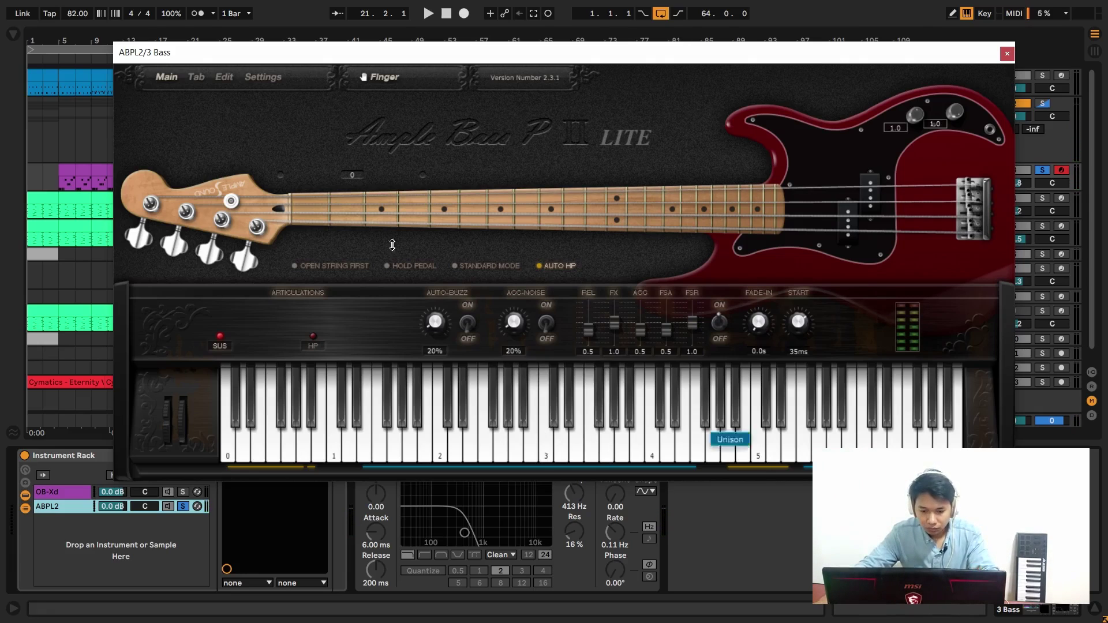
View the Tab page and the Sample Editor of Ample Bass, return to the Main page and close the Sample Editor.
click(201, 78)
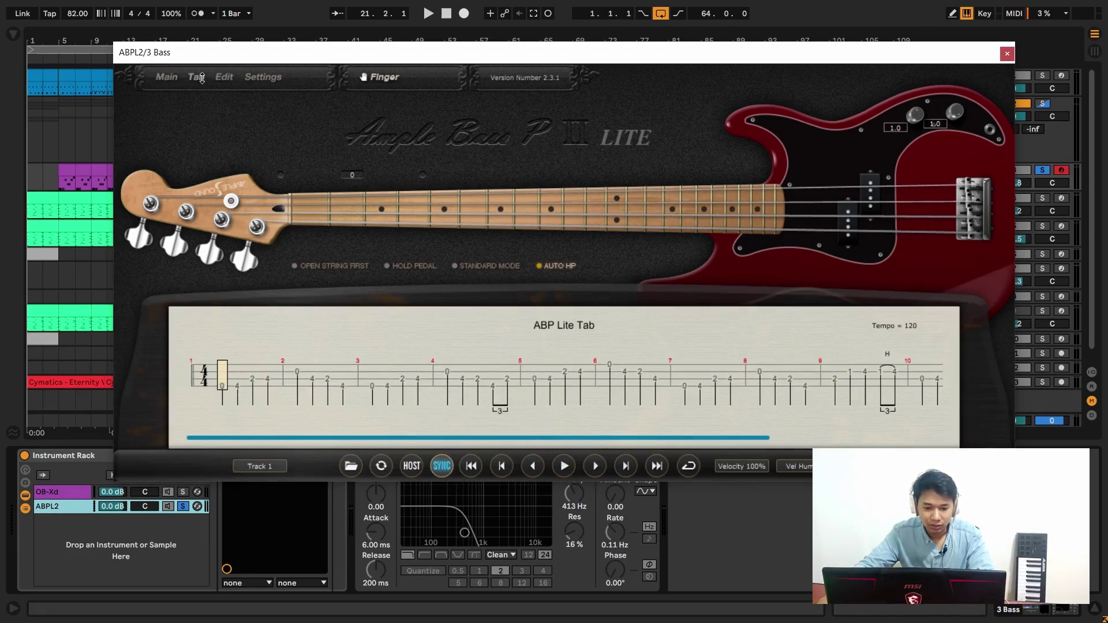
ctrl+click(182, 79)
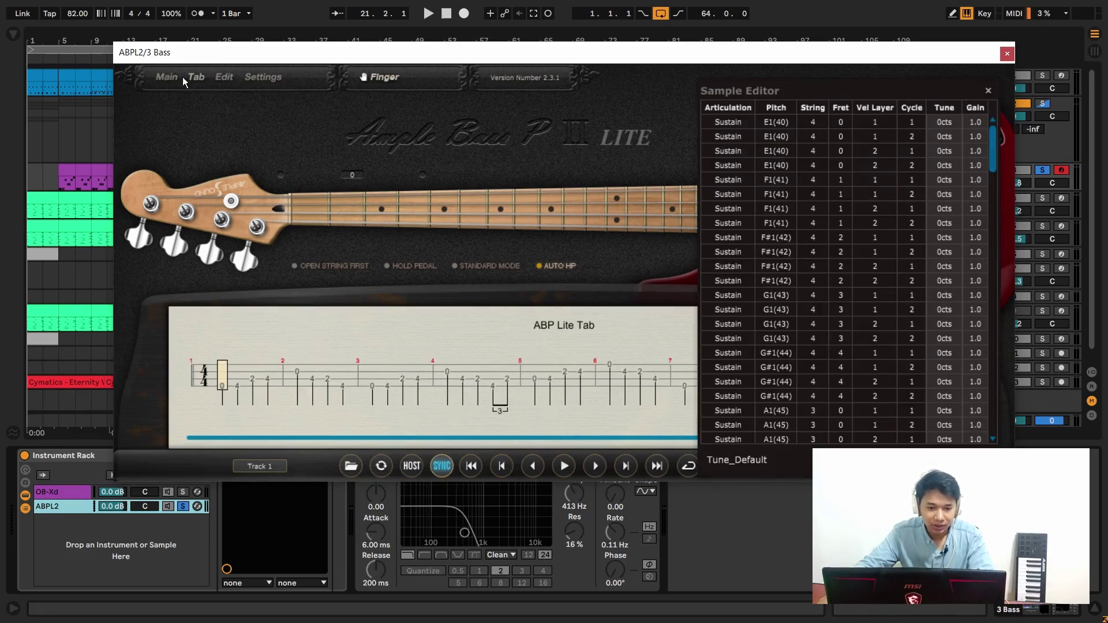
click(172, 74)
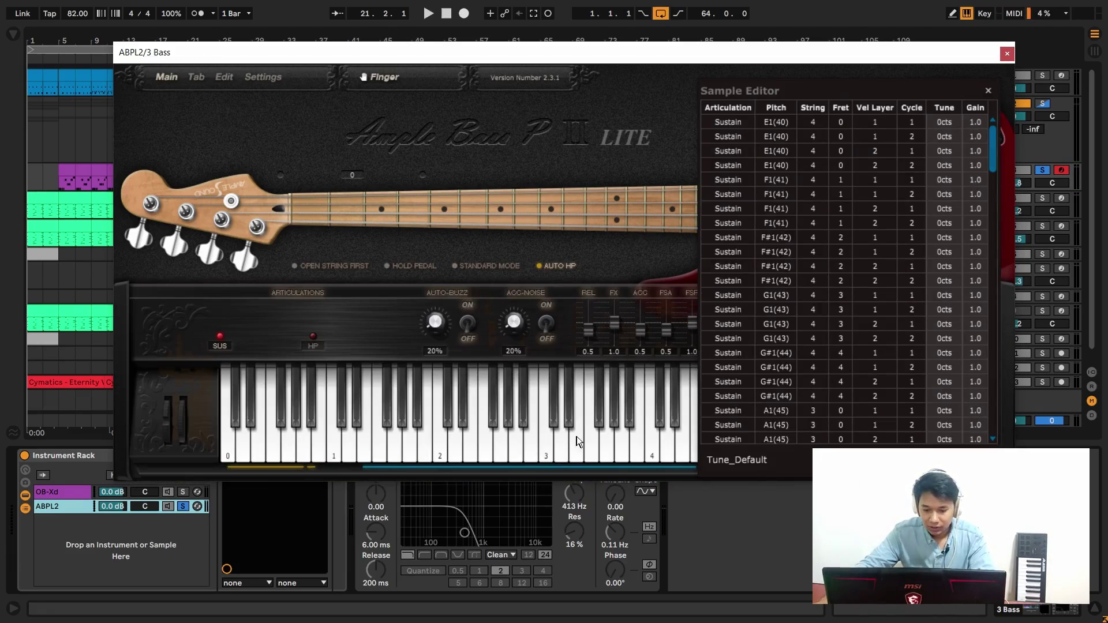
click(987, 91)
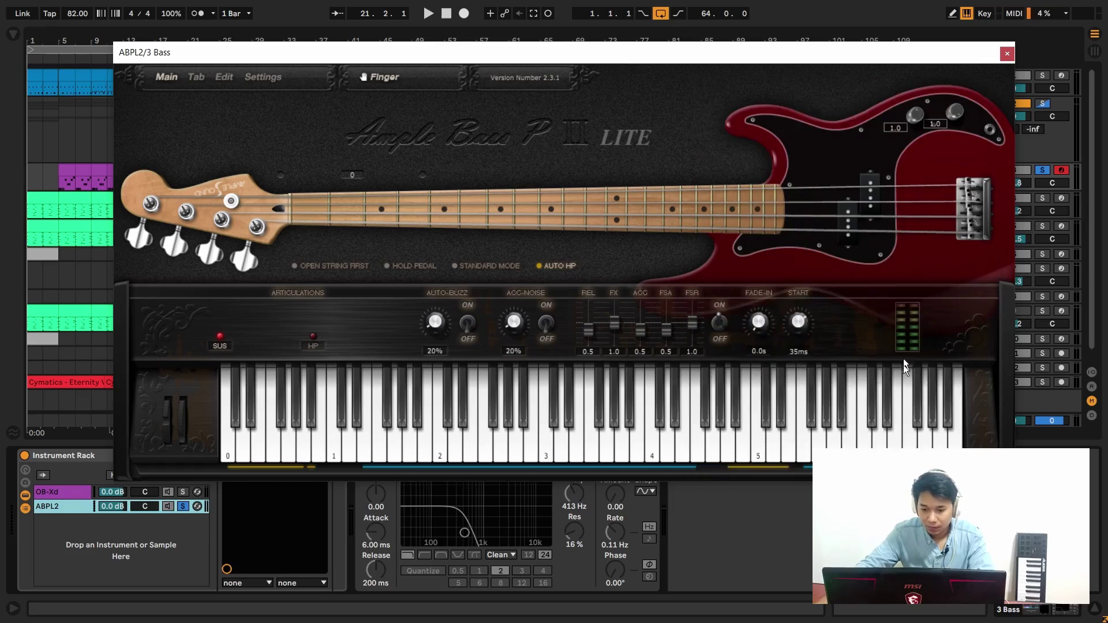
Play notes on the Ample Bass and lower the computer keyboard octave to C-2 to D-1.
click(755, 449)
click(583, 440)
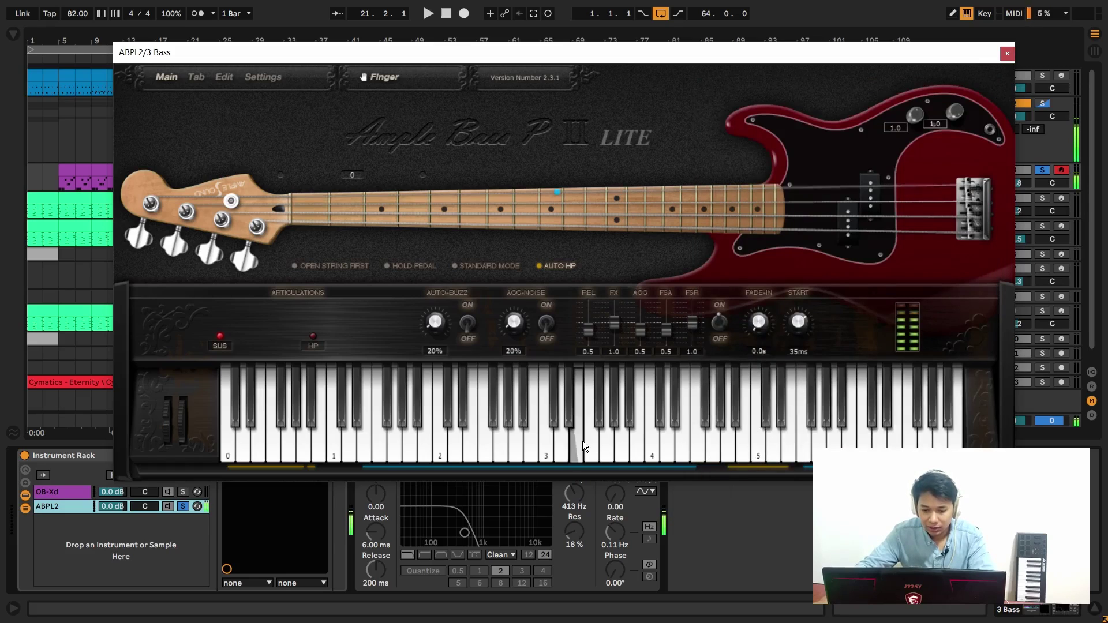
key(d)
key(z)
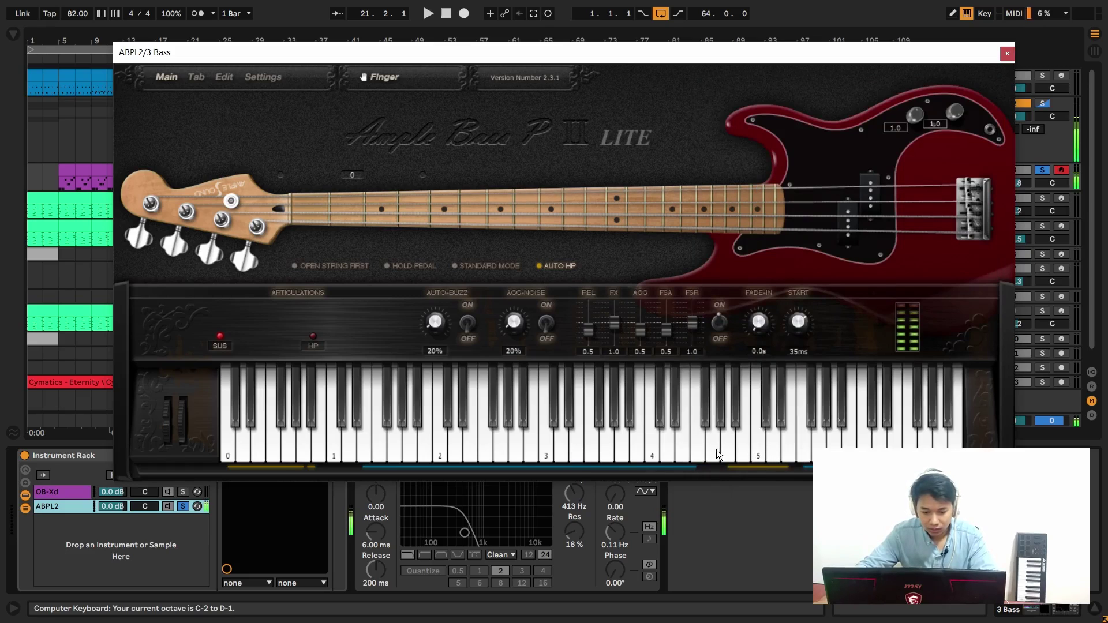
Raise the computer keyboard octave to C2 to D3 and play test notes across the Ample Bass range.
click(696, 525)
key(x)
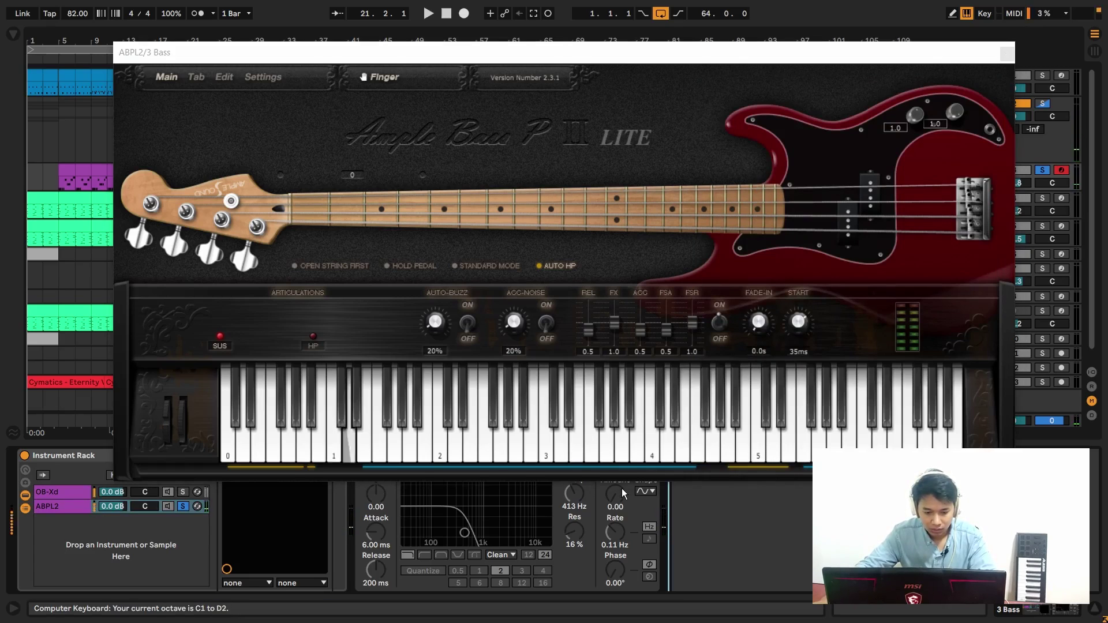
key(s)
key(d)
key(x)
key(a)
key(d)
key(g)
click(740, 448)
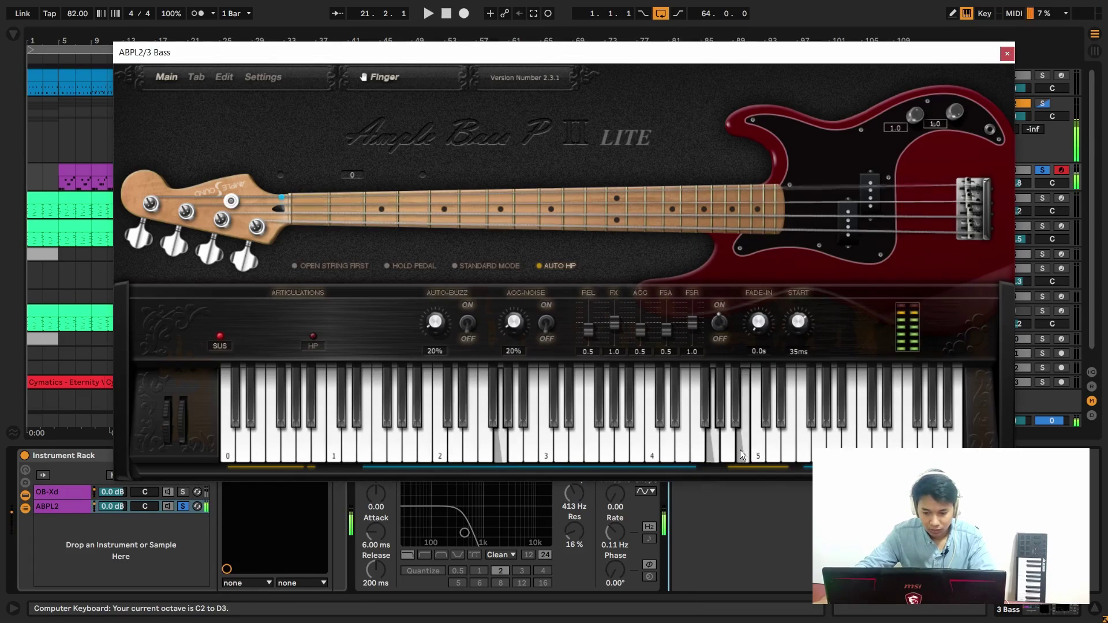
key(d)
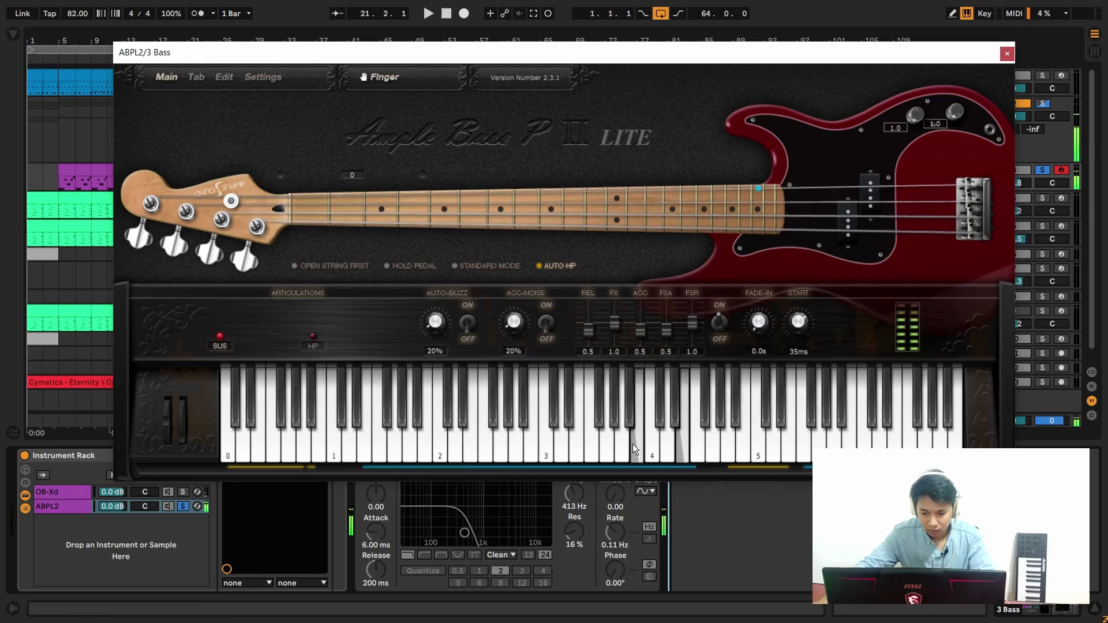
key(d)
key(h)
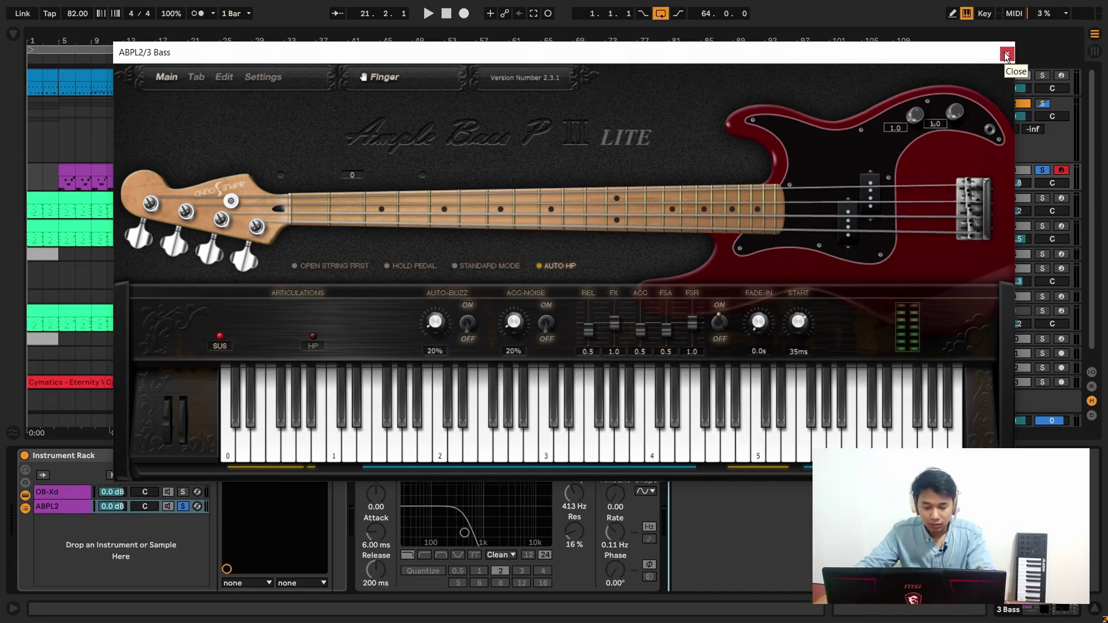
Close the ABPL2 plugin window and unsolo the ABPL2 chain.
drag(761, 53, 764, 57)
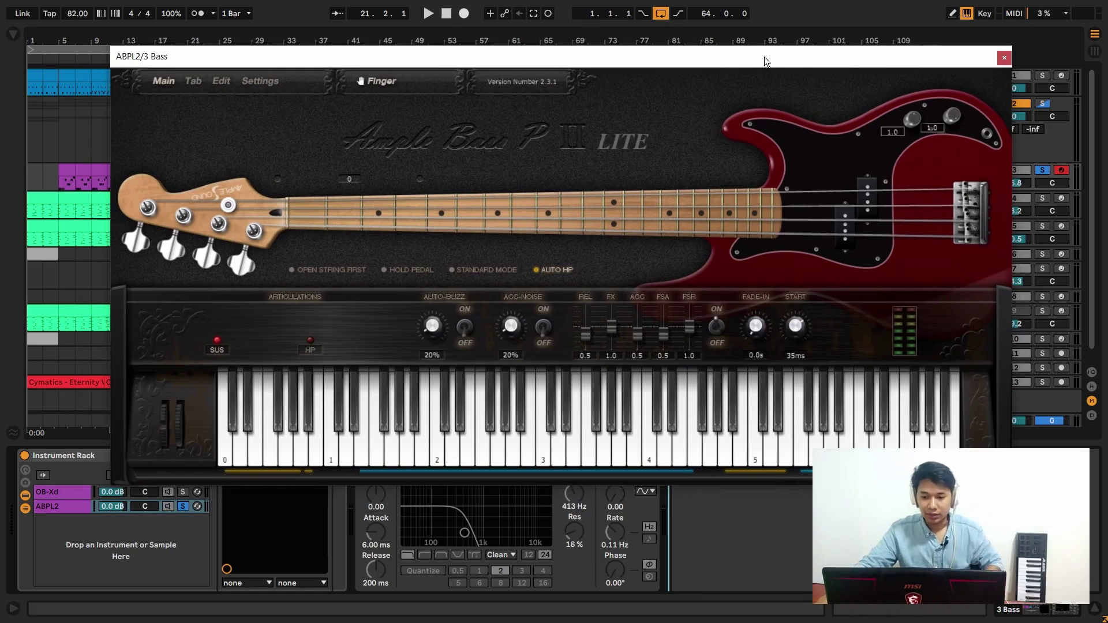
drag(763, 56, 760, 57)
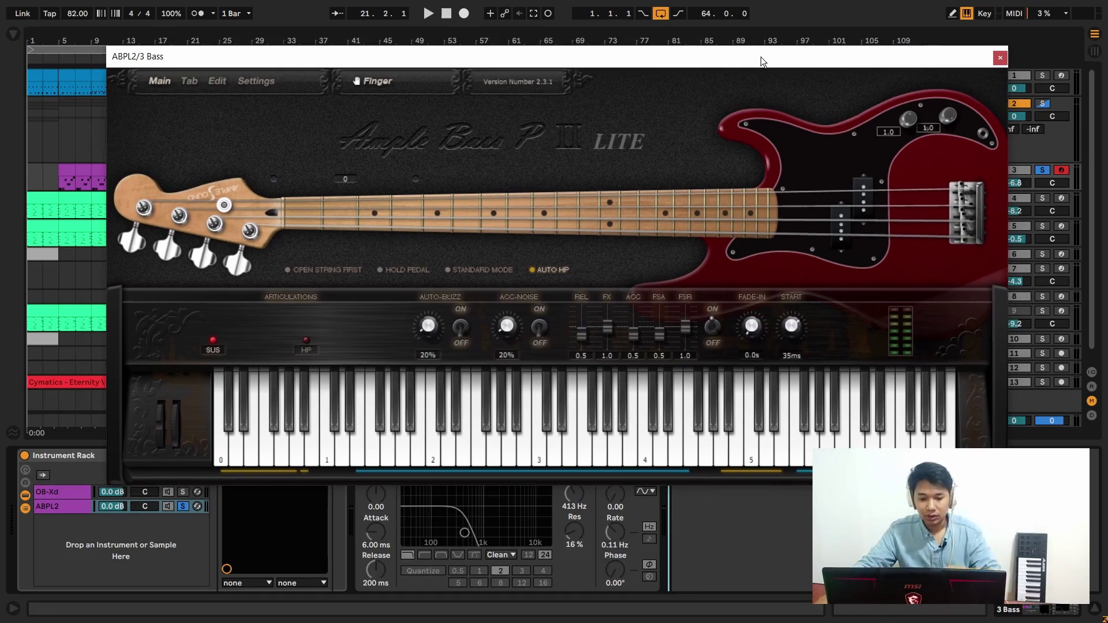
click(999, 58)
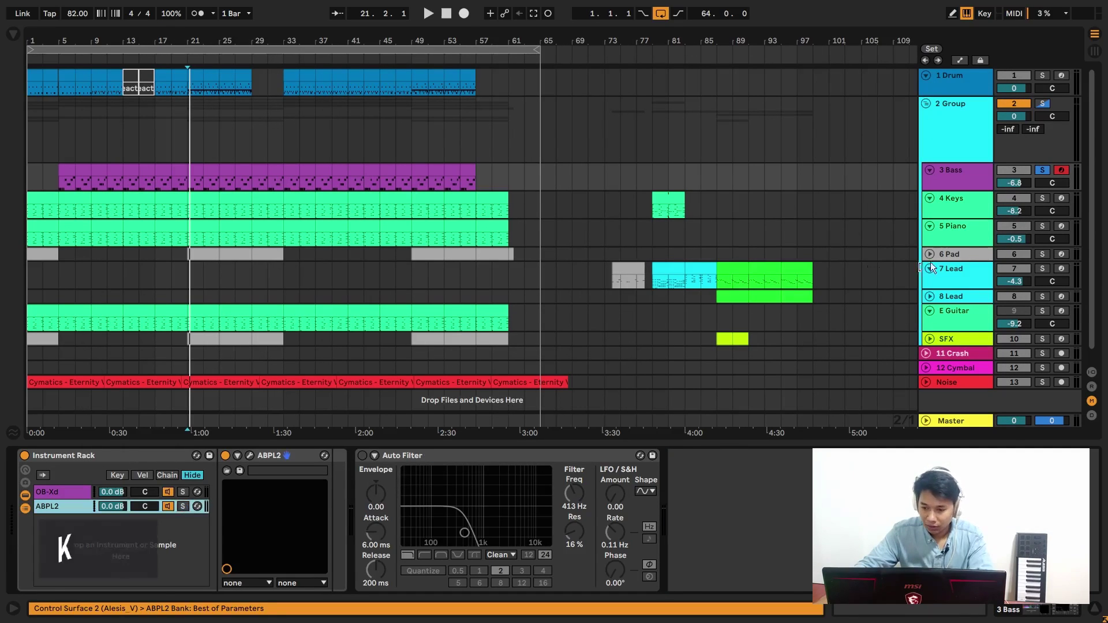
Solo the Keys track in place of the Bass track and reposition its Lofikeys plugin window.
click(958, 205)
click(1041, 198)
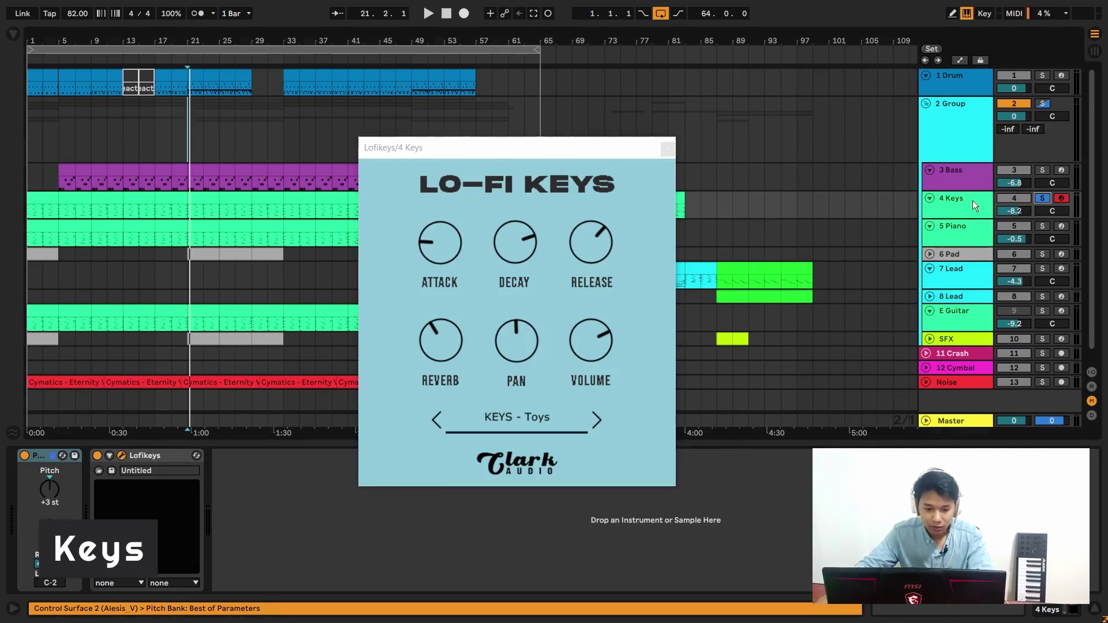
click(548, 147)
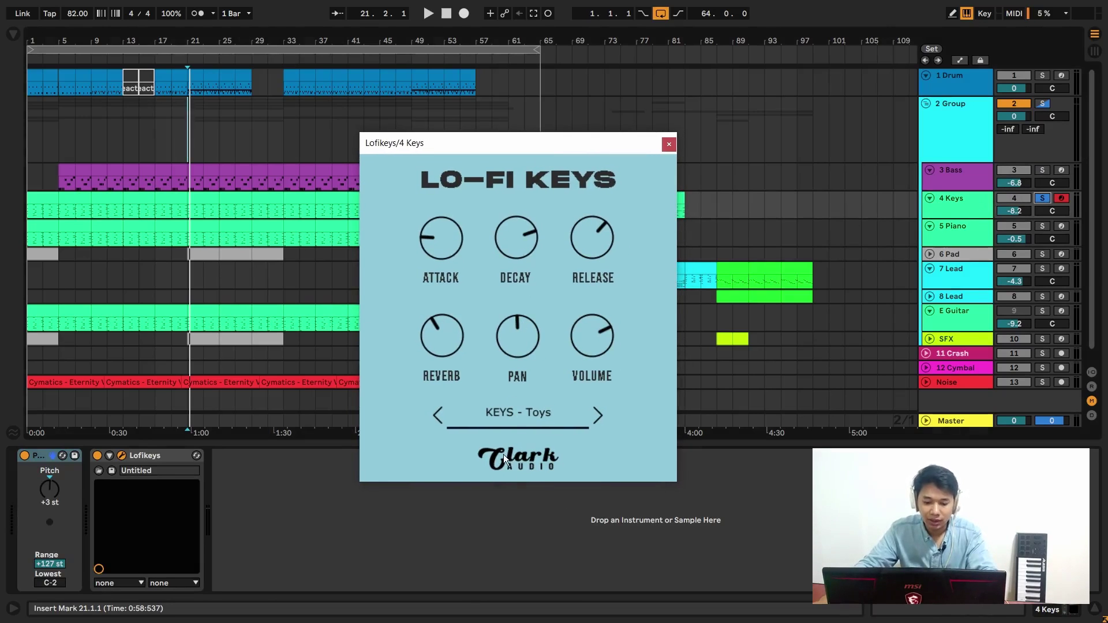
drag(524, 137, 505, 132)
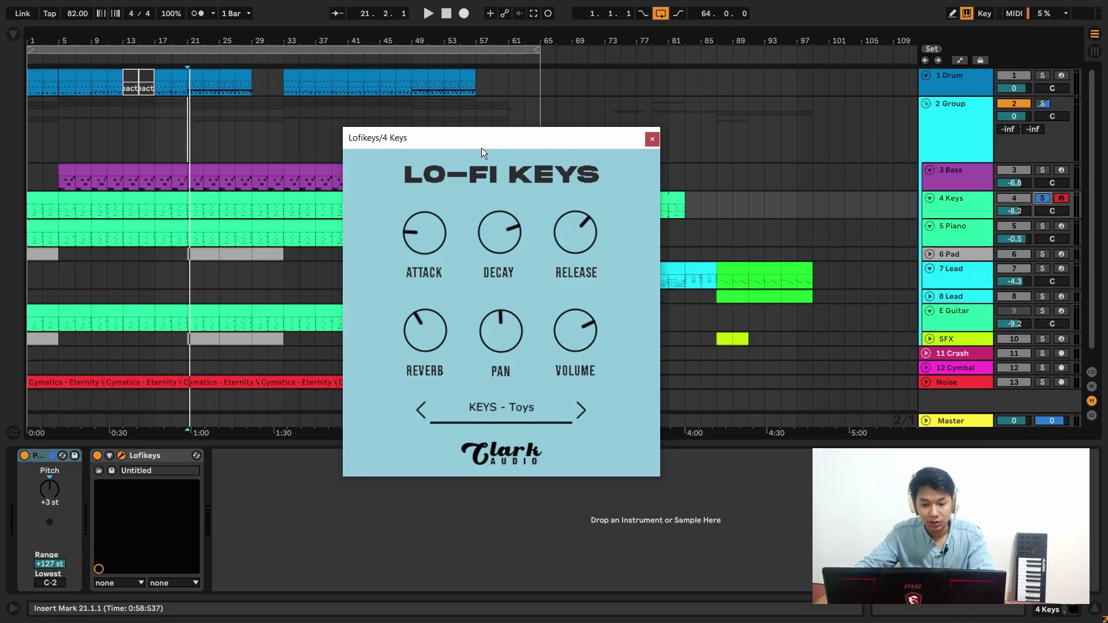
drag(481, 147, 505, 142)
Audition the Keys track with the KEYS - Toys preset and look through the Lofikeys preset list.
key(space)
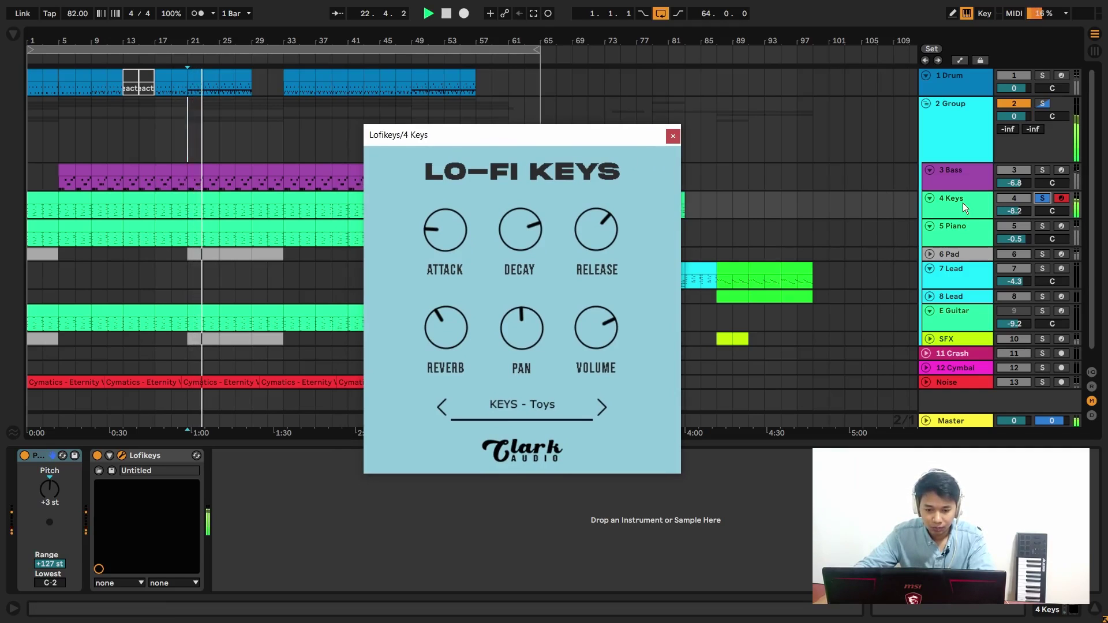
key(space)
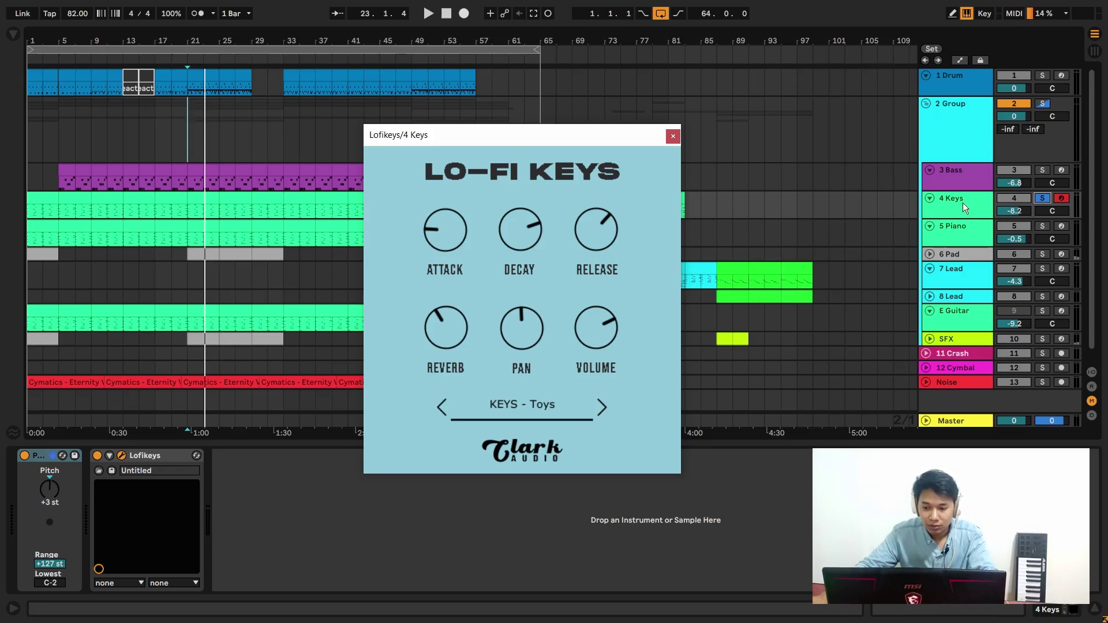
click(510, 405)
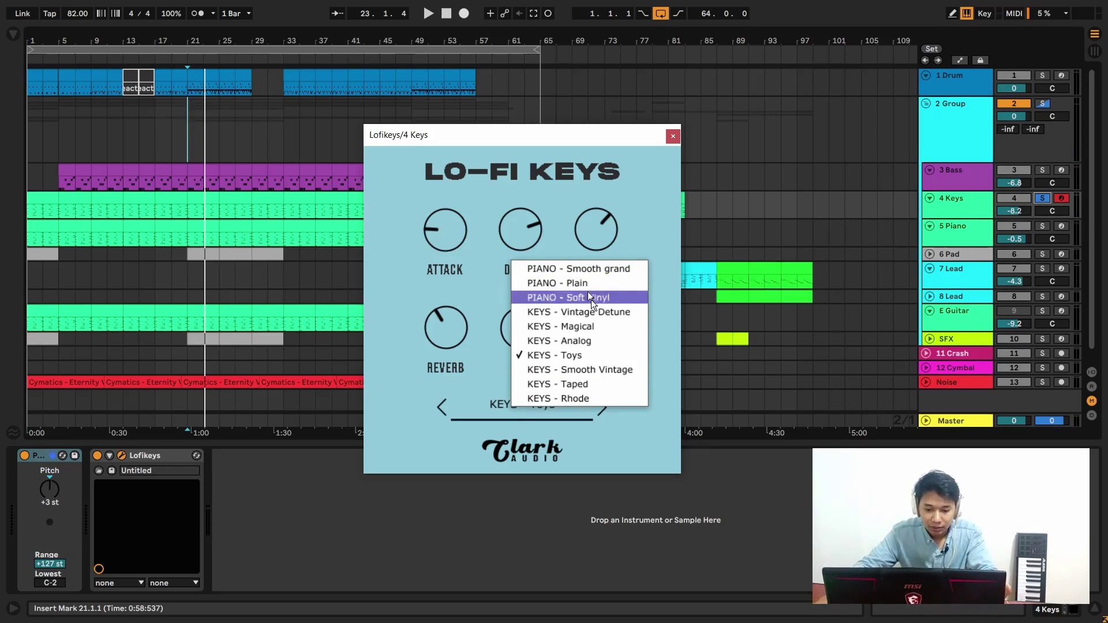
click(556, 466)
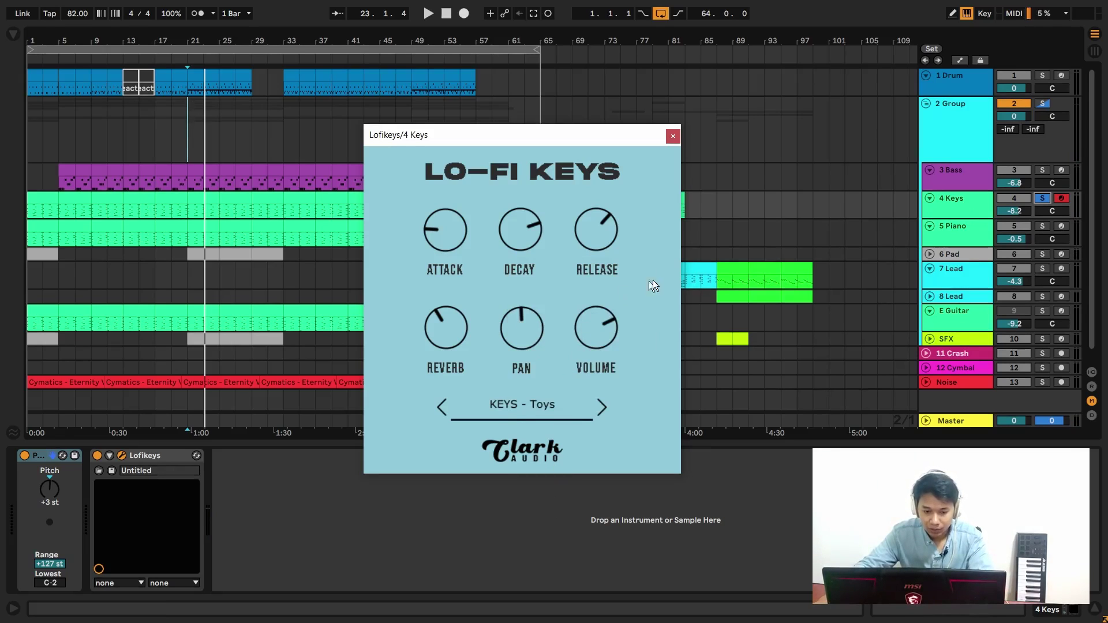
key(space)
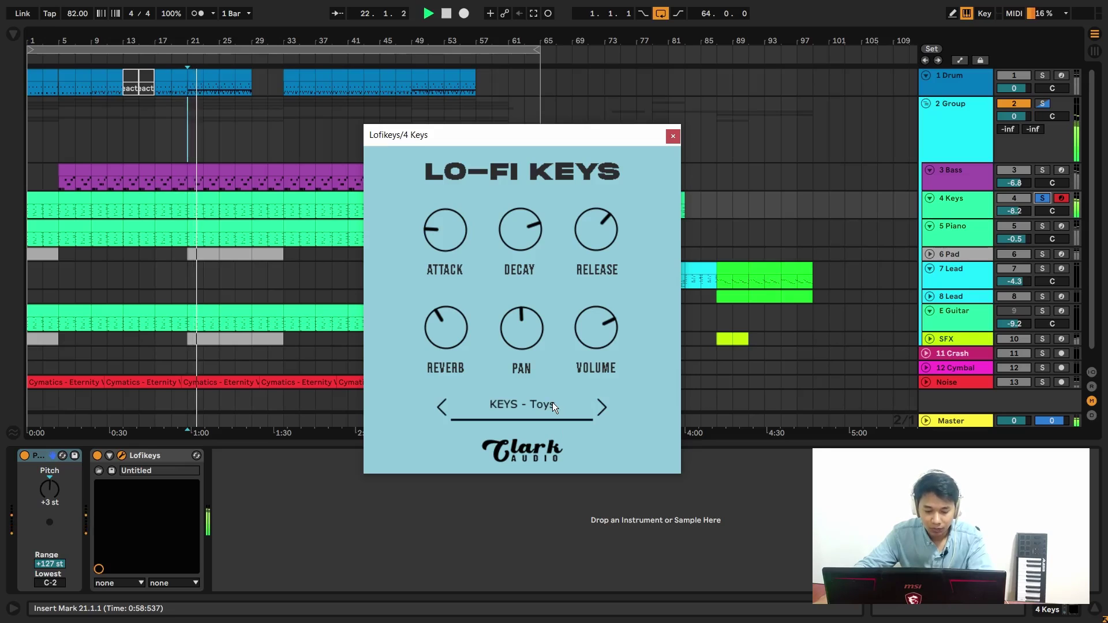
key(space)
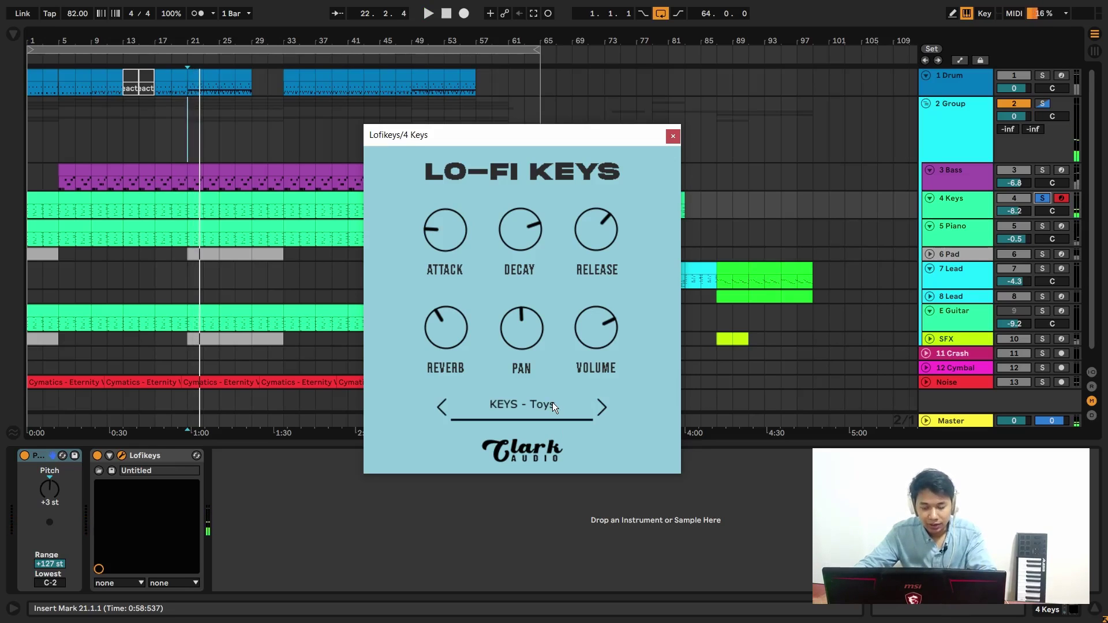
Show the Group track's Sidechain effect, play the arrangement and return to the Keys clip at bar 21.
click(931, 134)
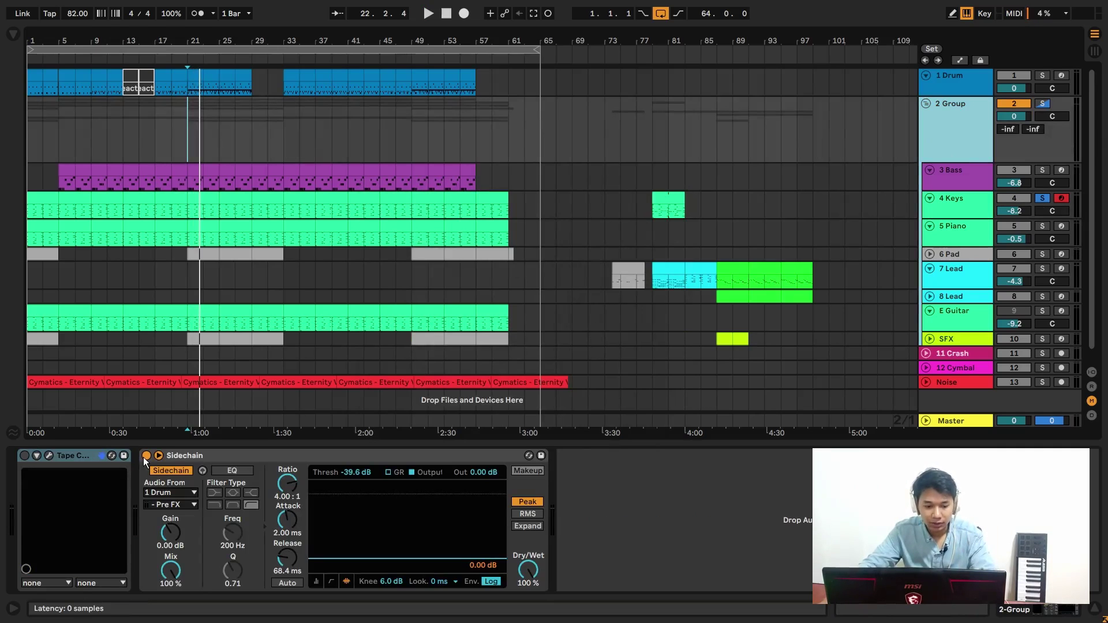
key(space)
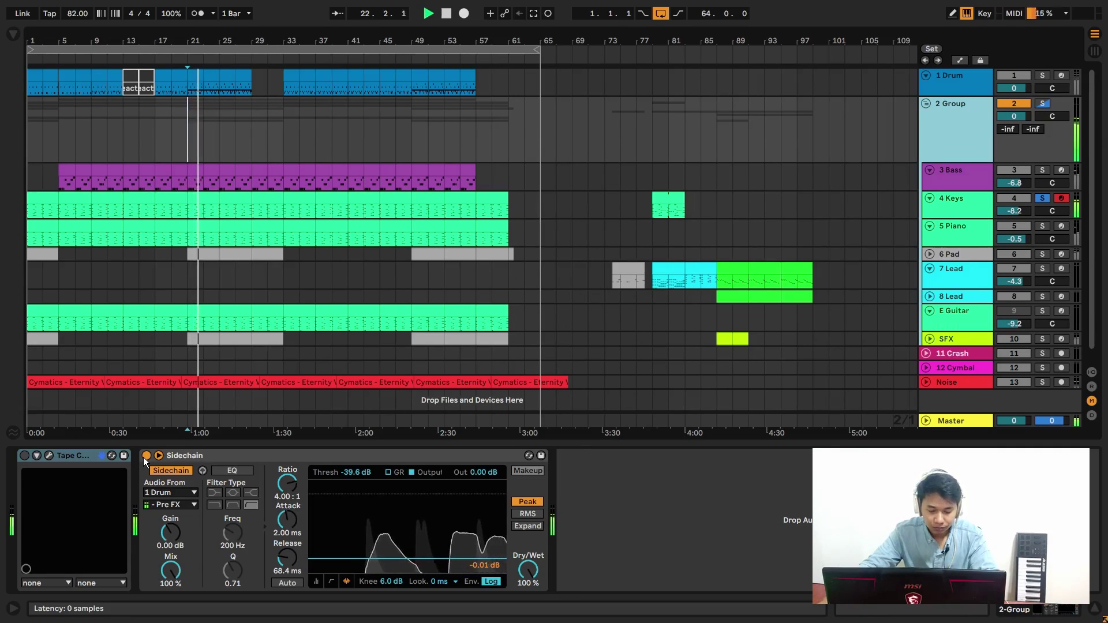
click(192, 208)
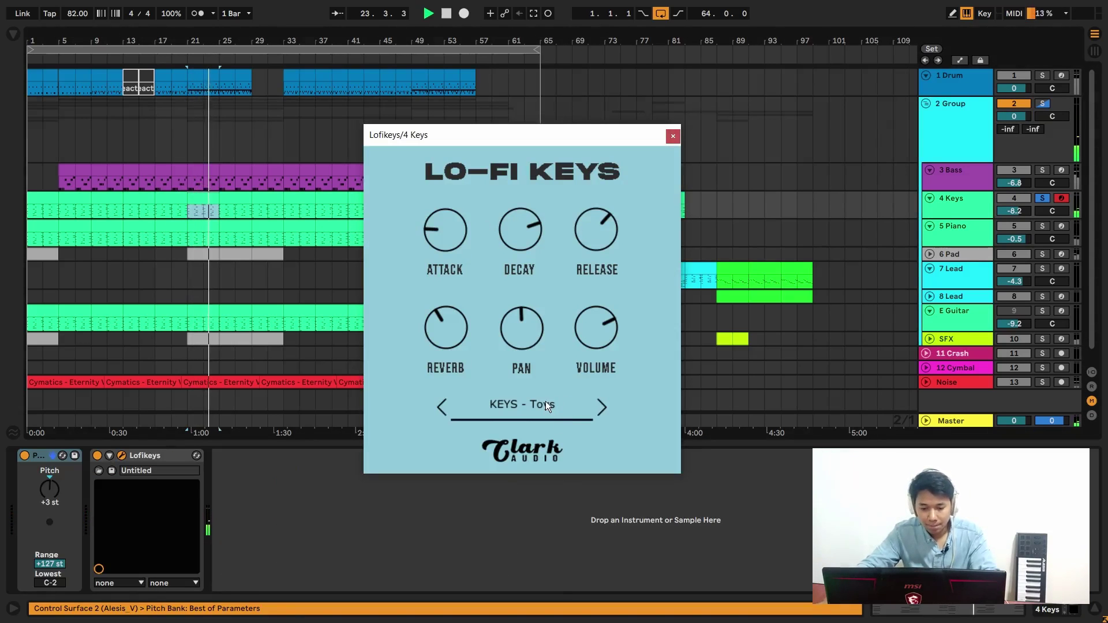
Audition the PIANO - Smooth grand and KEYS - Vintage Detune presets in the Keys track's Lofikeys.
click(517, 405)
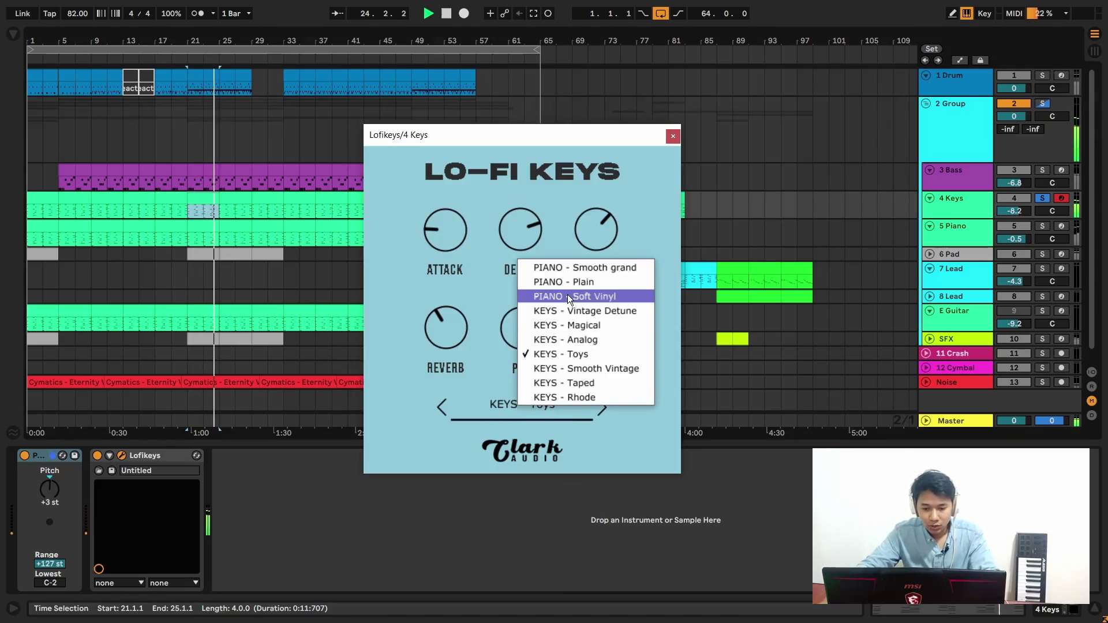
click(570, 269)
click(534, 403)
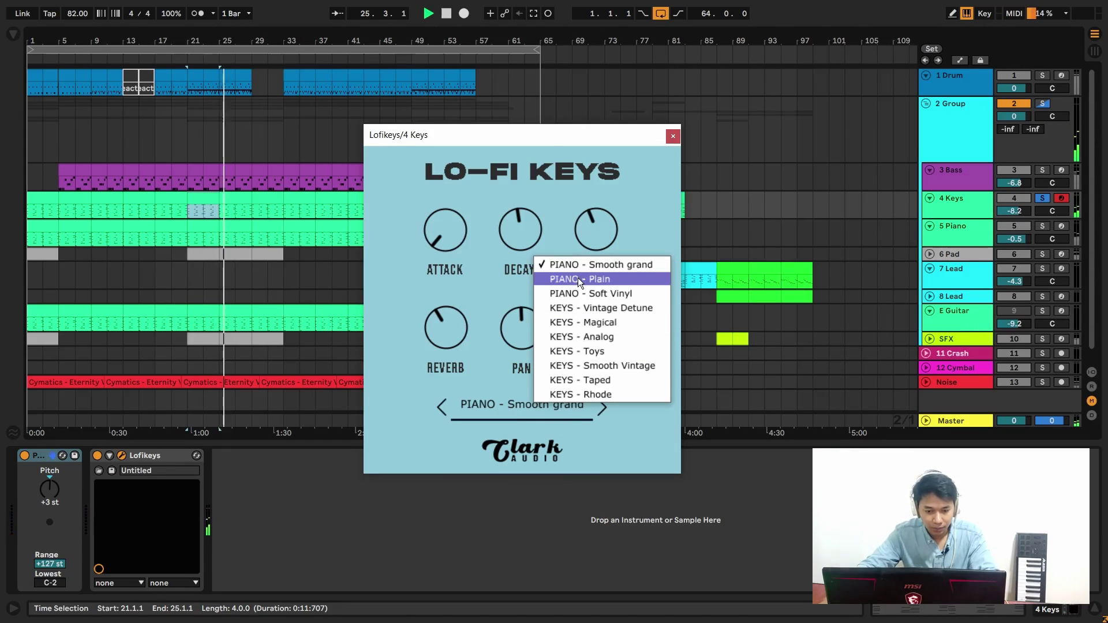
click(547, 150)
click(538, 407)
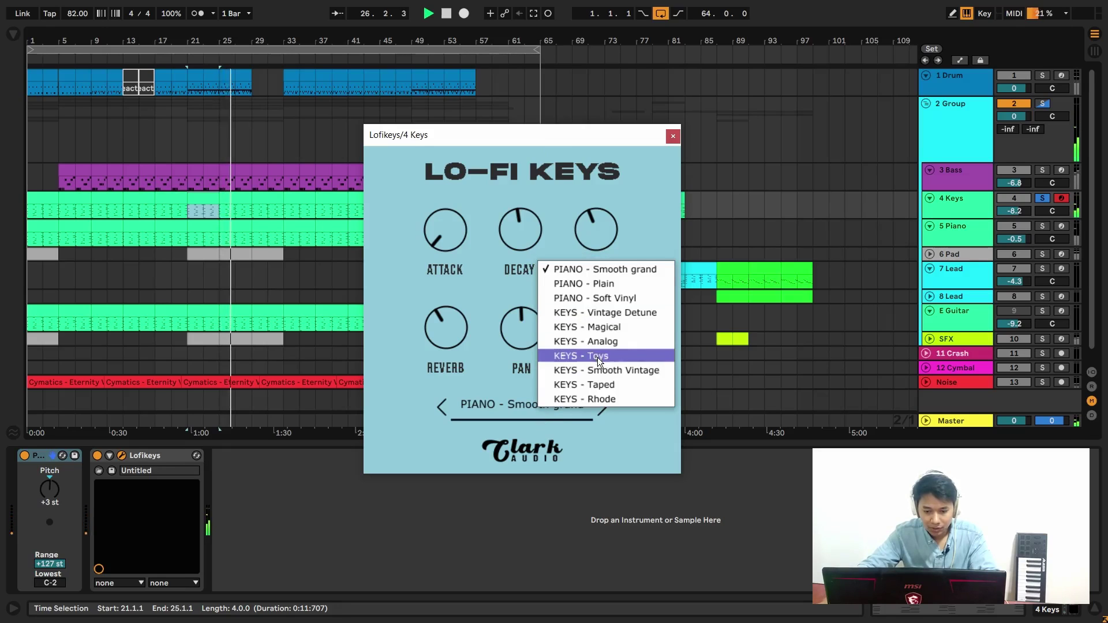
click(608, 312)
Audition the KEYS - Rhode and KEYS - Analog presets in Lofikeys.
click(548, 407)
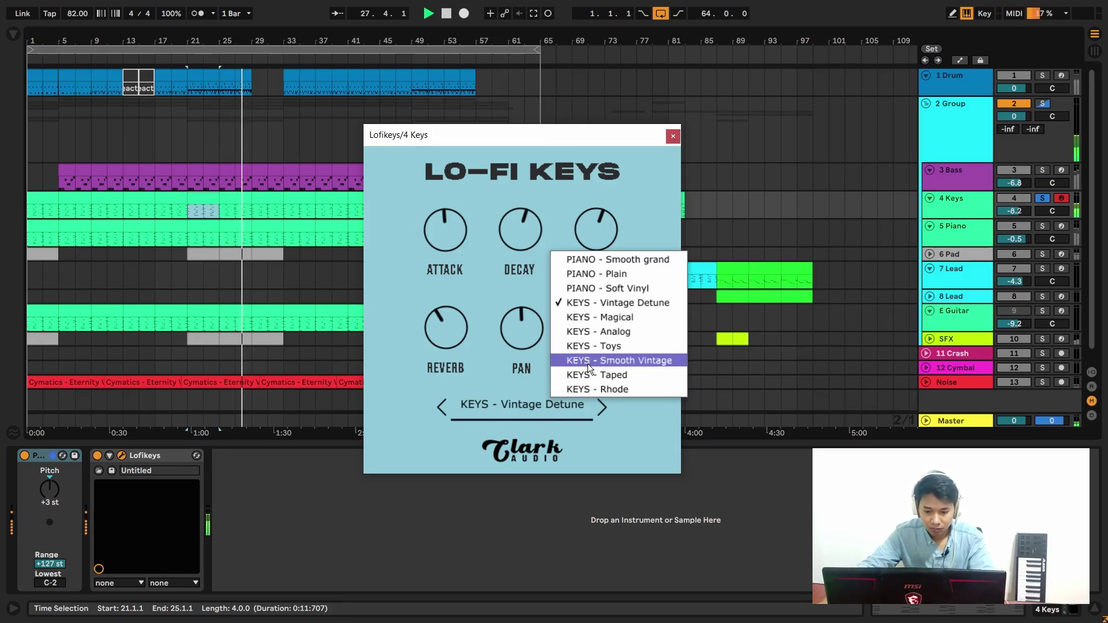
click(595, 388)
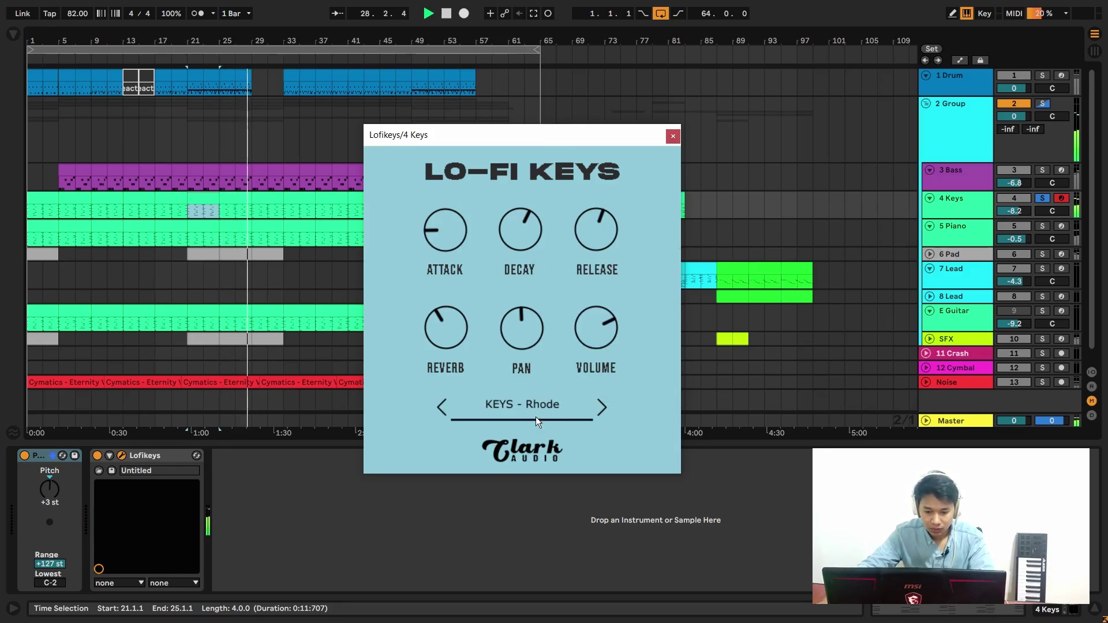
click(525, 411)
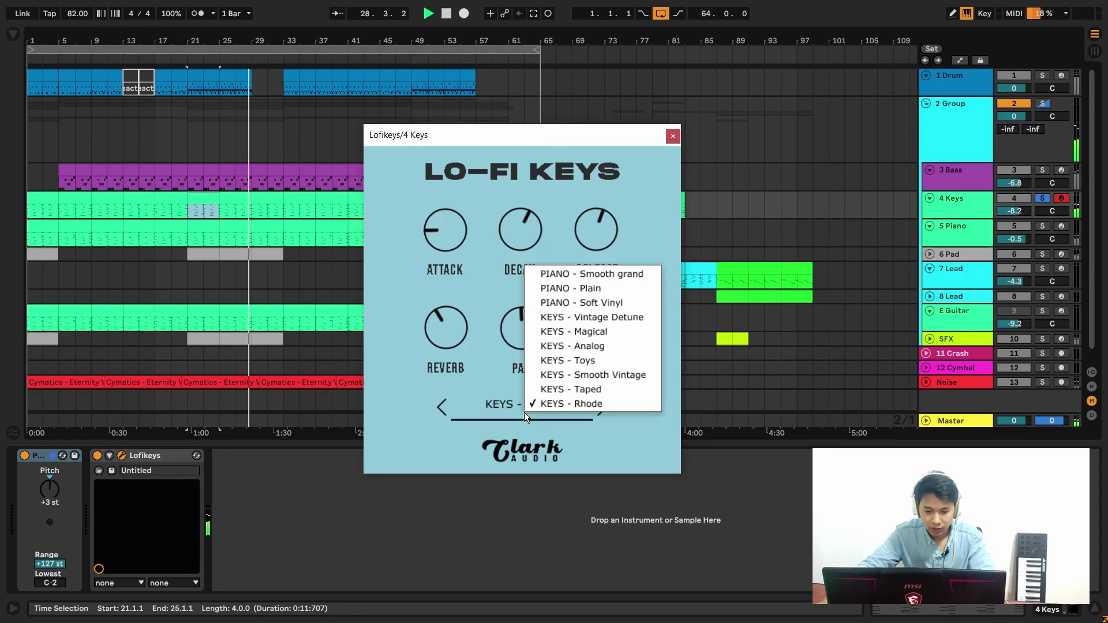
click(582, 346)
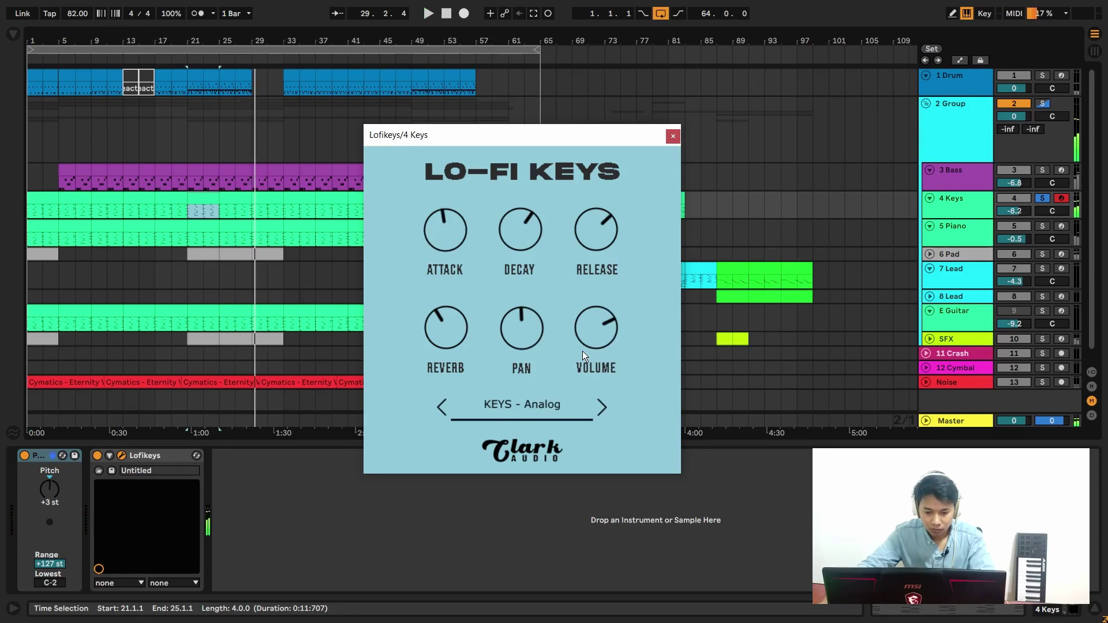
Load the PIANO - Soft Vinyl preset in Lofikeys and slightly raise its reverb and volume during playback.
click(542, 411)
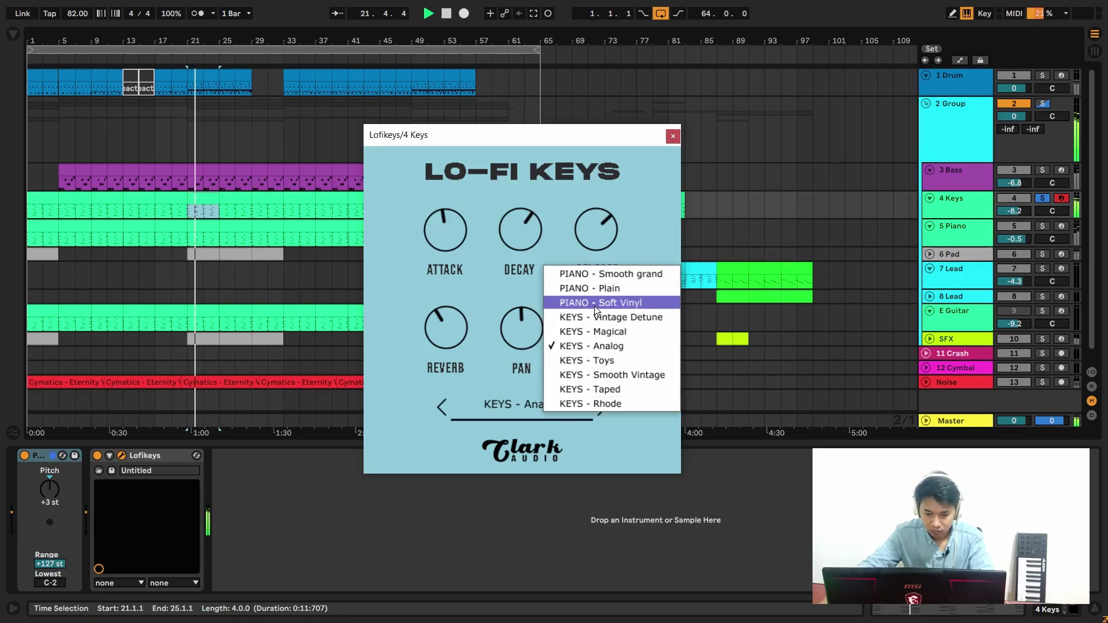
click(594, 307)
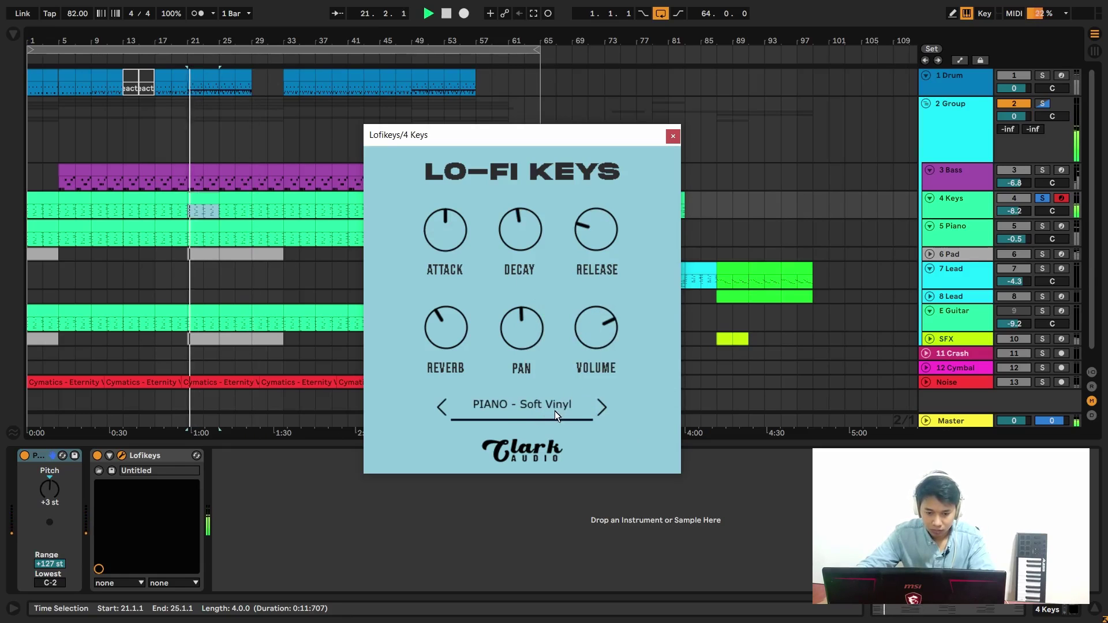
mouse_move(600, 323)
mouse_down()
mouse_move(606, 340)
mouse_move(621, 326)
mouse_up()
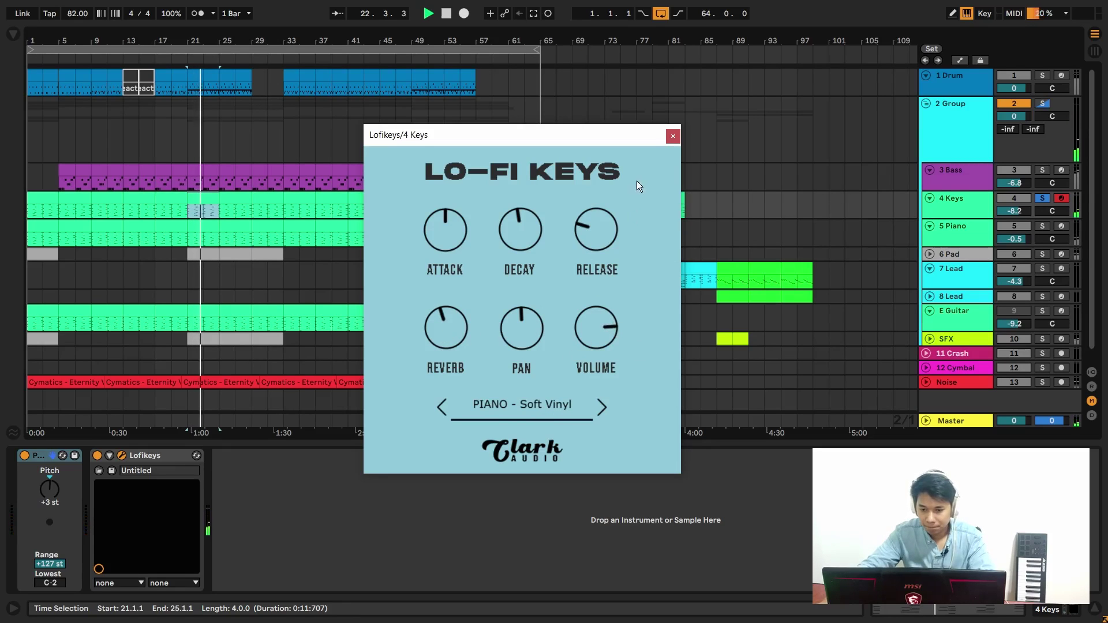
key(space)
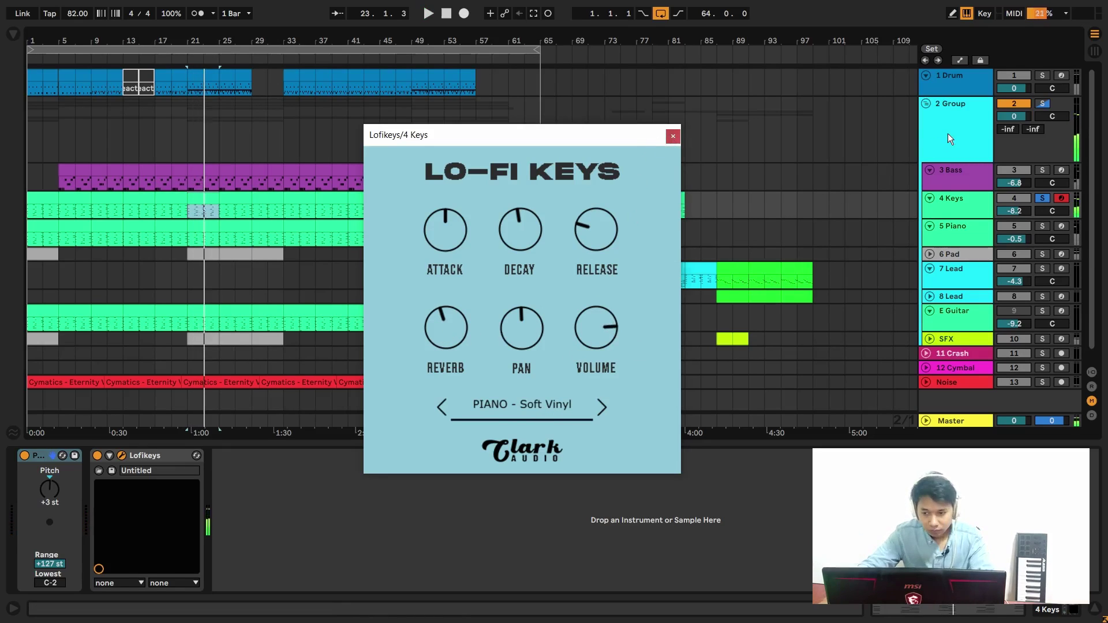
Turn off the Group track's Sidechain effect and return to the Keys track's Lofikeys presets.
click(672, 137)
click(147, 456)
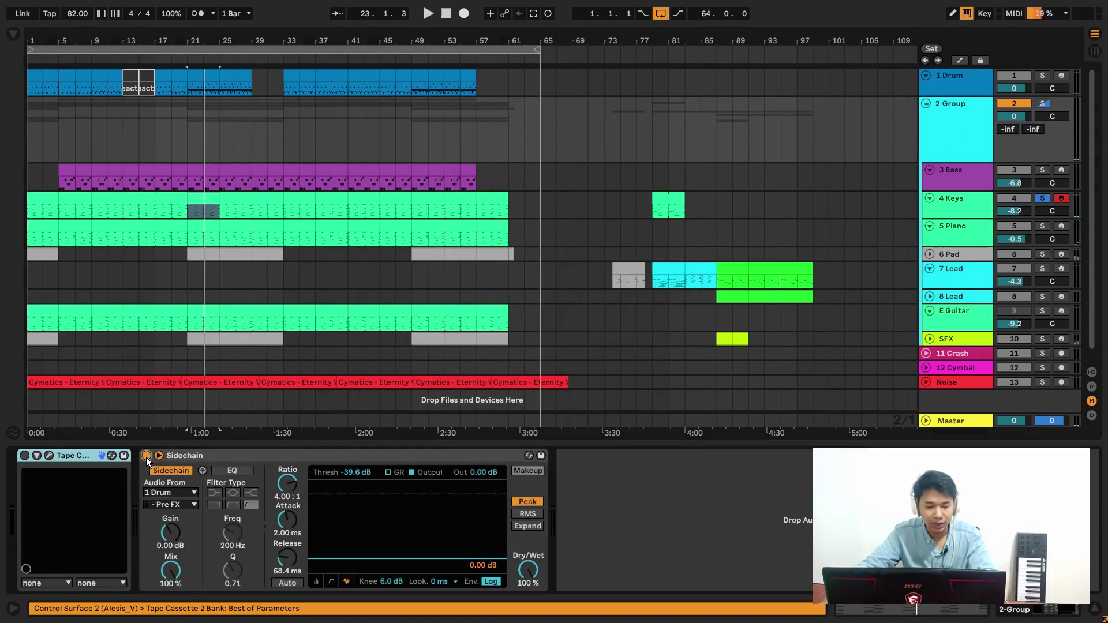
click(959, 205)
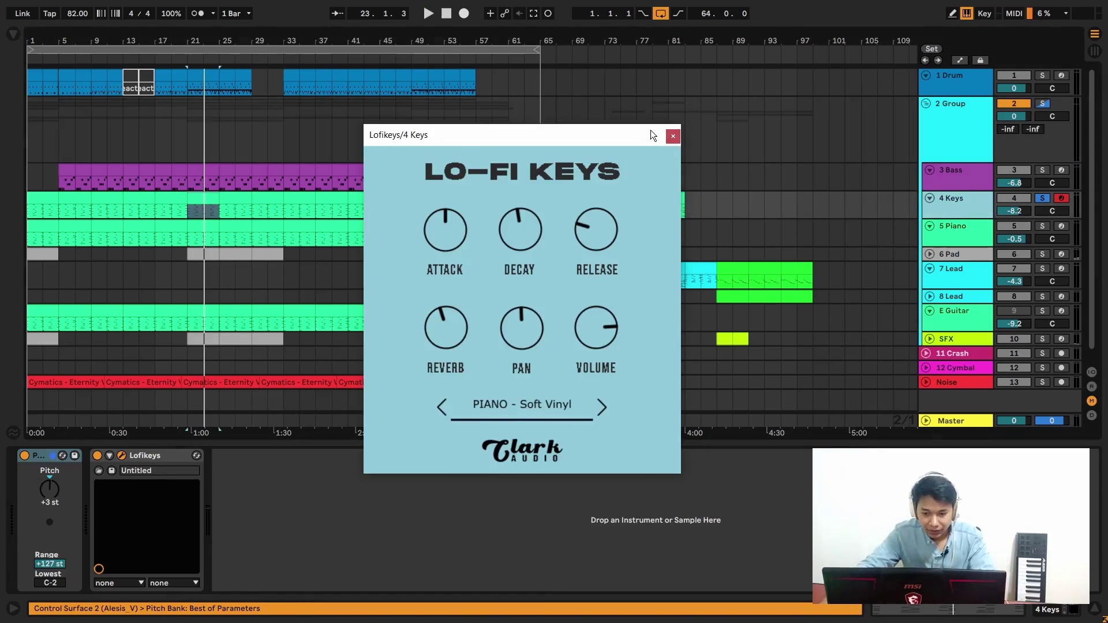
click(514, 413)
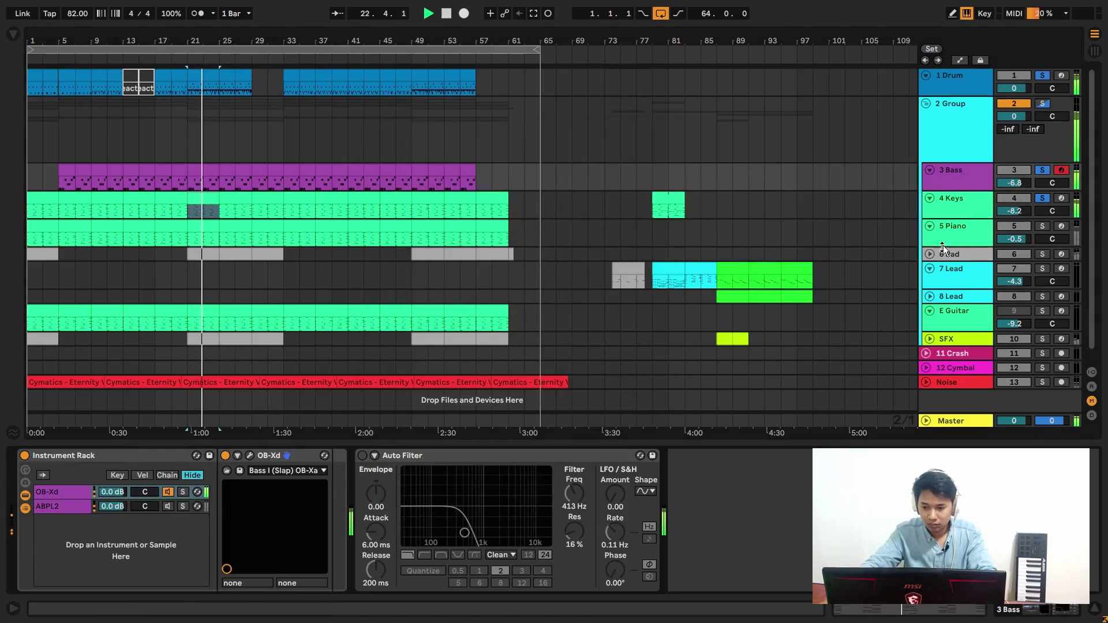
Load the BASS - Batty FB preset in the Bass track's OB-Xd and stop playback after auditioning it.
click(287, 470)
click(296, 96)
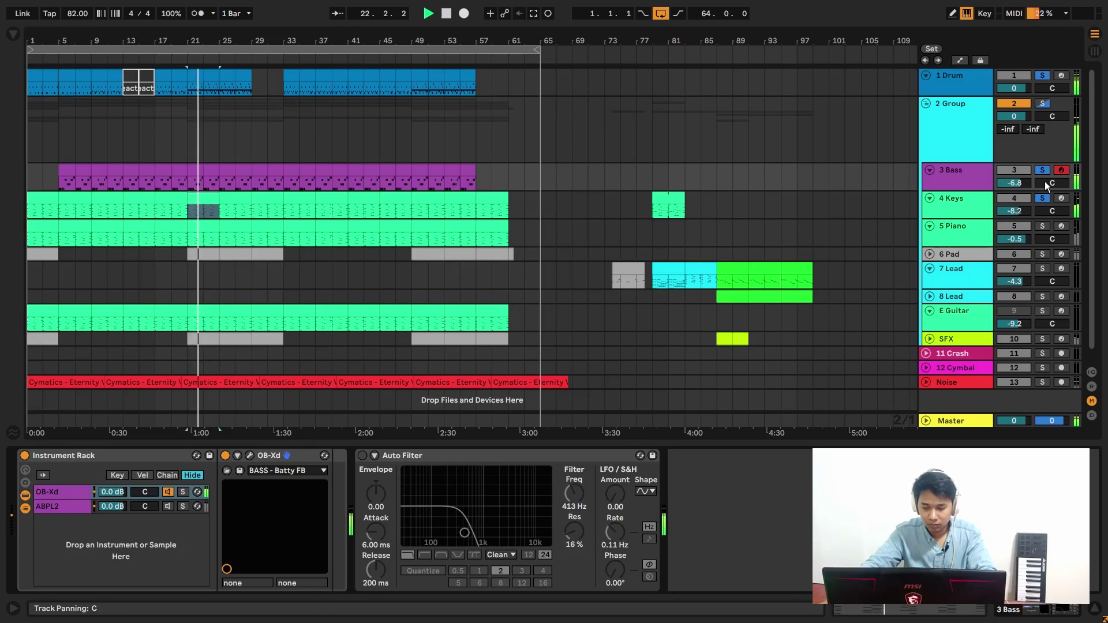
key(space)
Solo the Piano track and slightly lower the second slider of its LABS Soft Piano.
click(1042, 226)
click(967, 227)
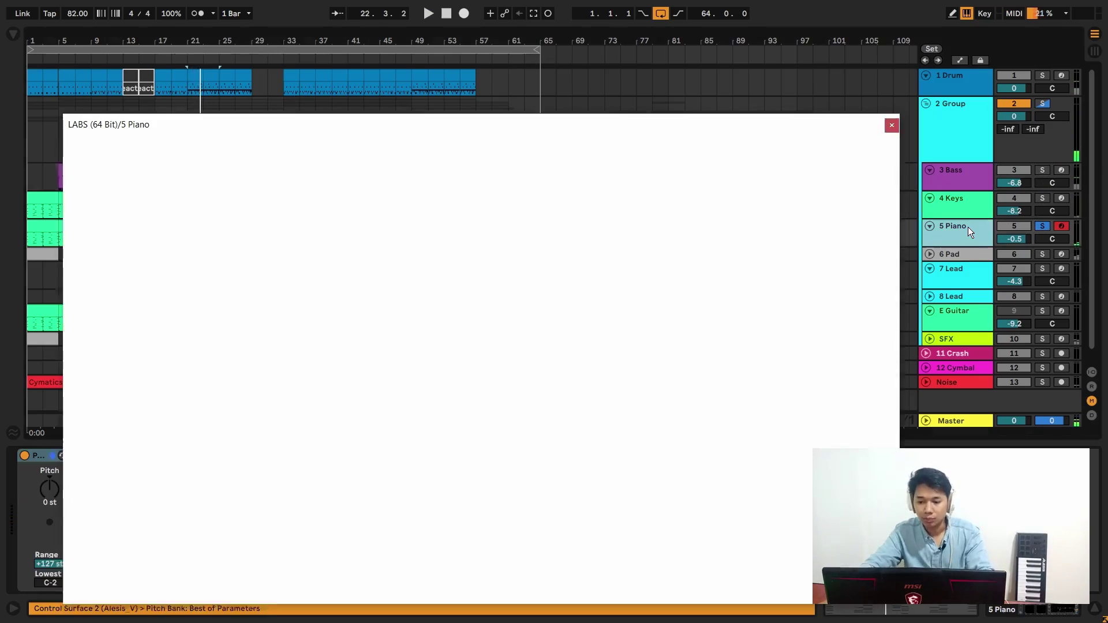
drag(718, 128, 725, 88)
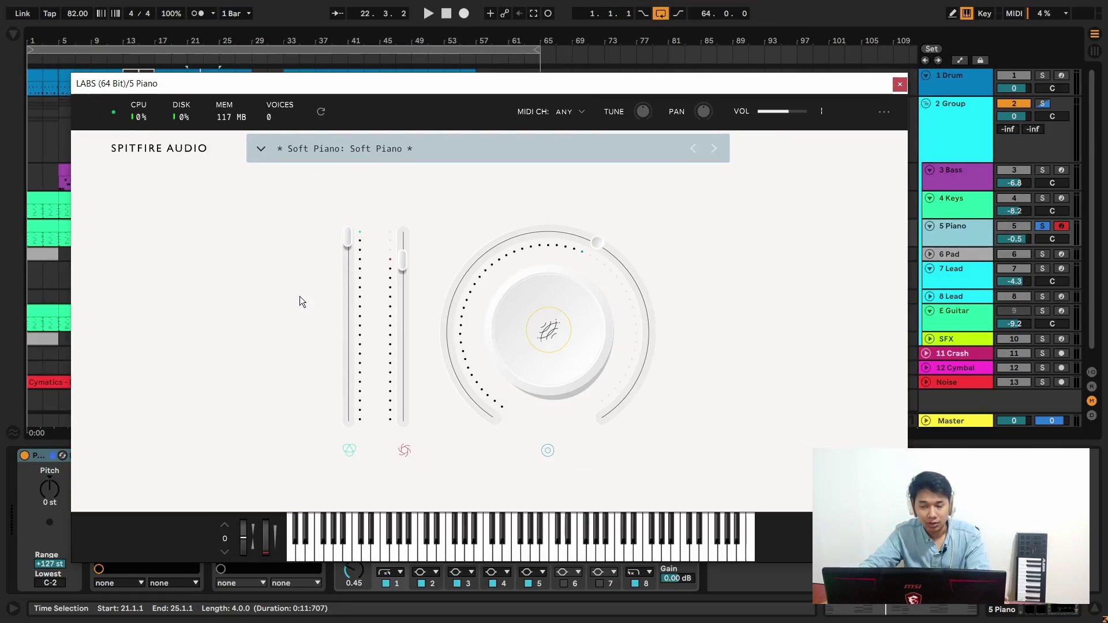
drag(403, 261, 402, 275)
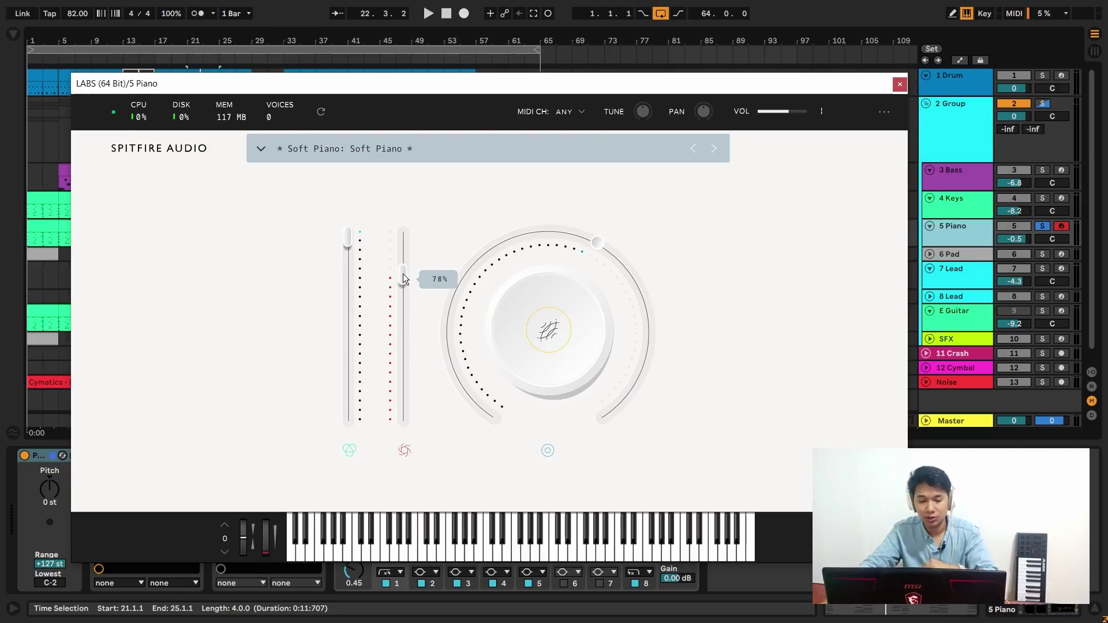
drag(402, 273, 402, 271)
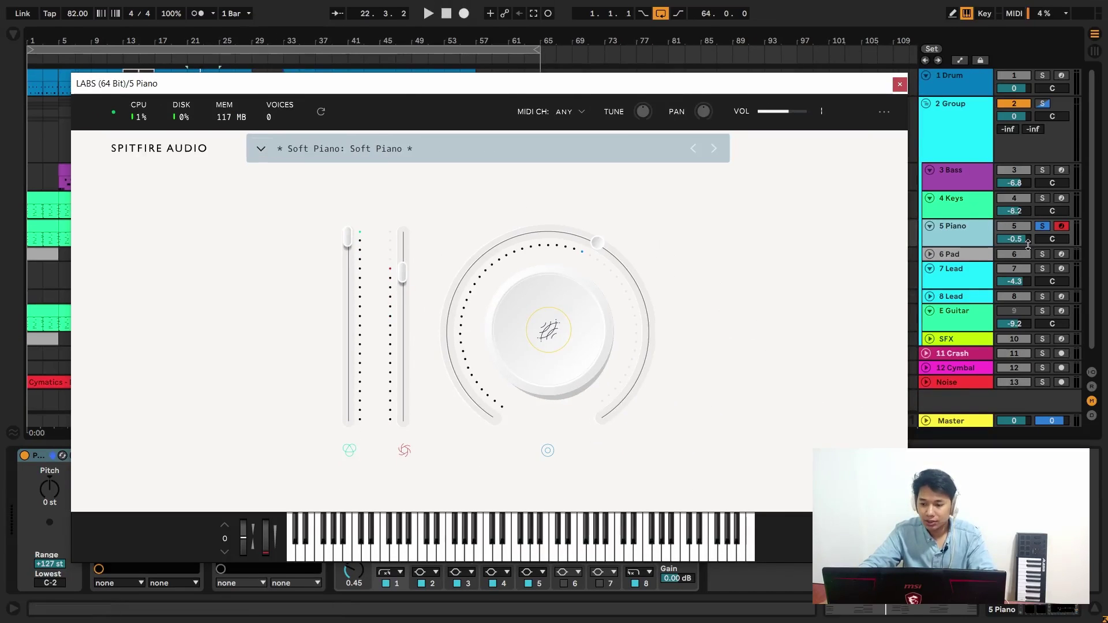
click(899, 84)
Play the soloed Piano track, check the Group track's effects and bypass the Piano's EQ Eight.
key(space)
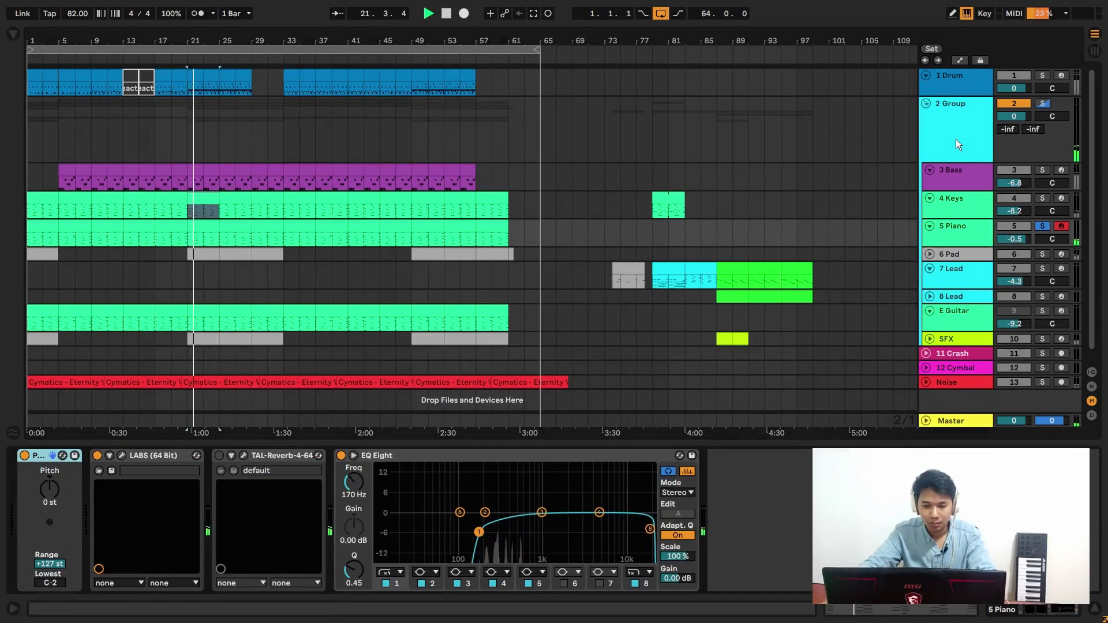
click(930, 146)
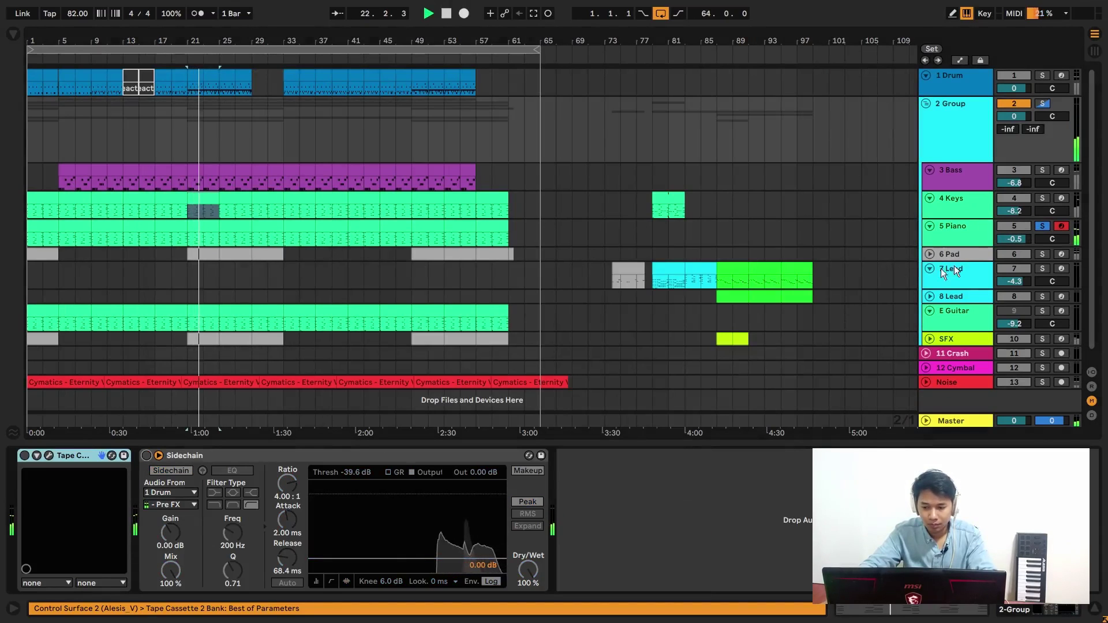
click(981, 232)
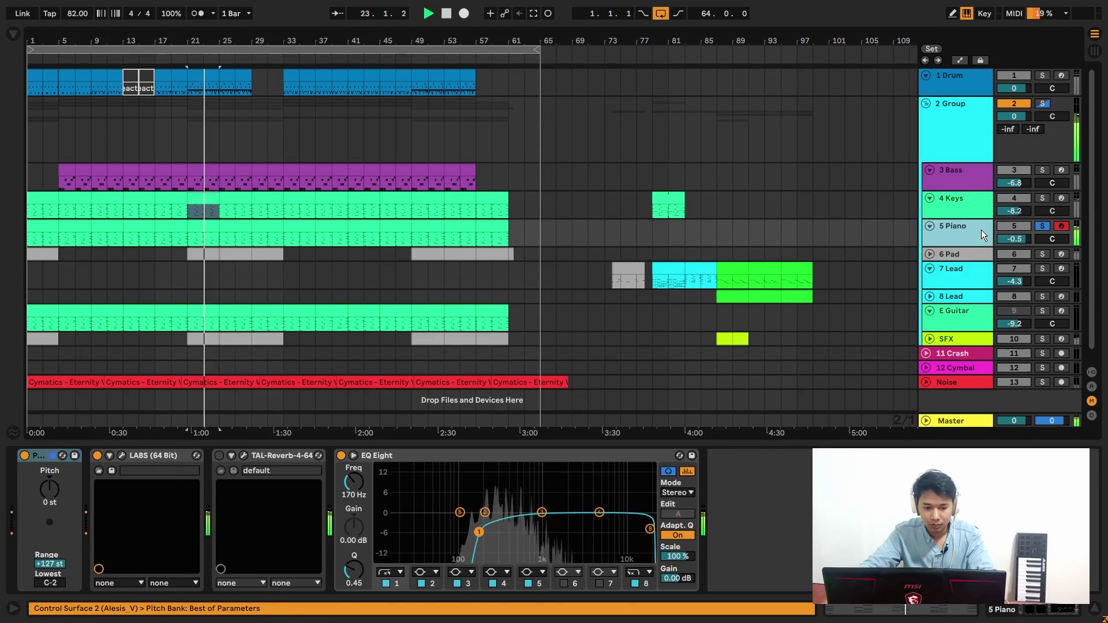
click(337, 457)
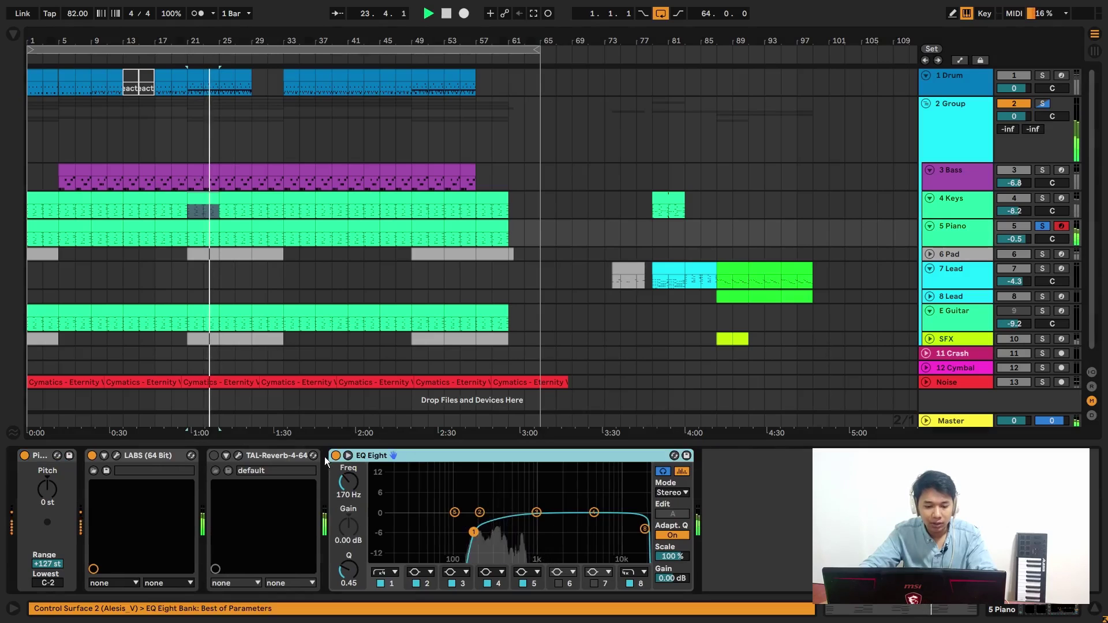
click(335, 457)
Adjust the large dial of the Piano track's LABS Soft Piano during playback and close the plugin window.
click(118, 454)
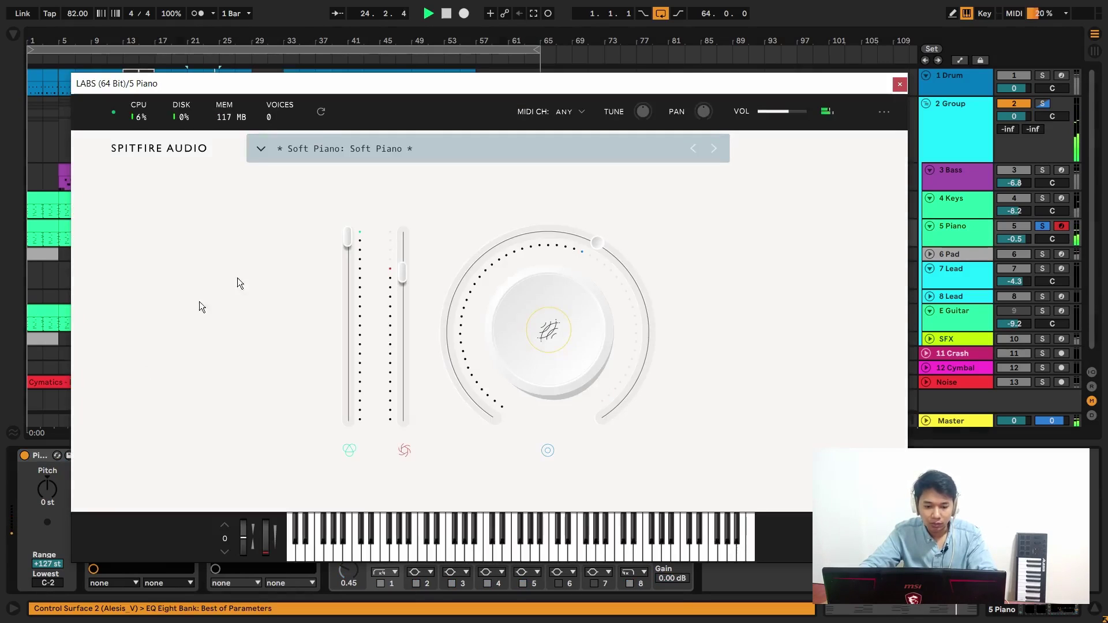
drag(405, 87, 410, 85)
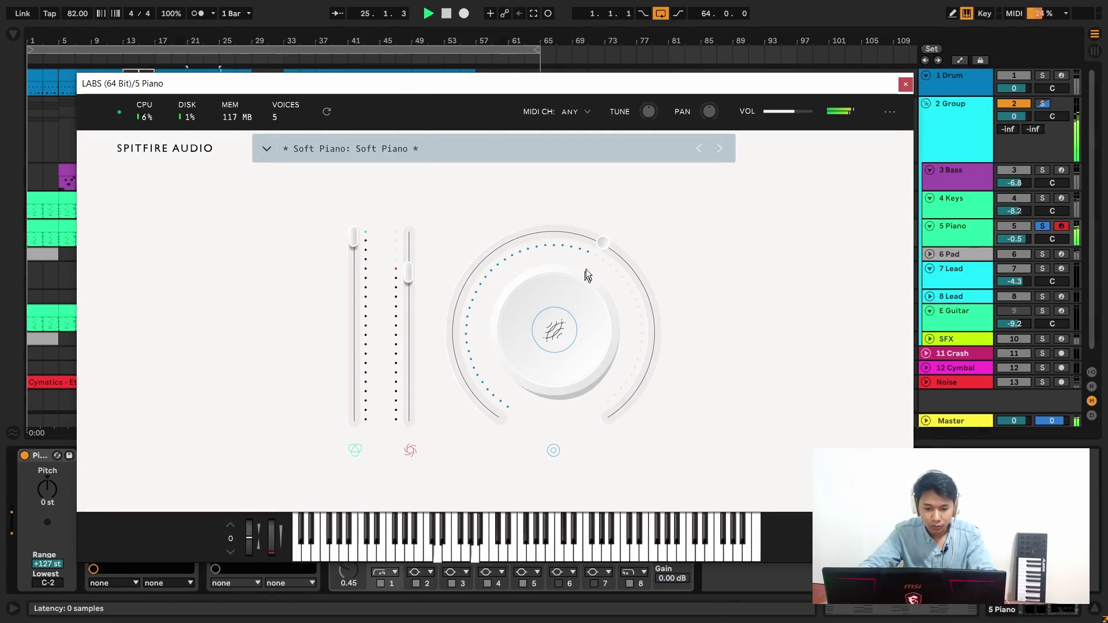
mouse_move(607, 249)
drag(603, 242, 609, 214)
click(905, 85)
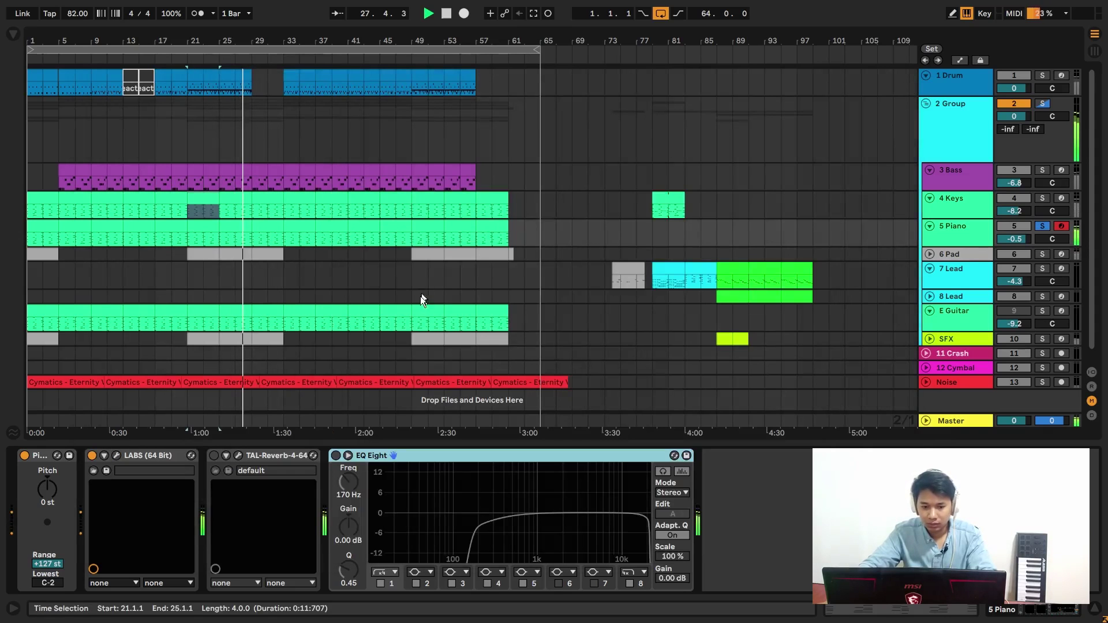
Stop playback and look through the instrument categories in the Piano track's LABS preset browser.
click(960, 233)
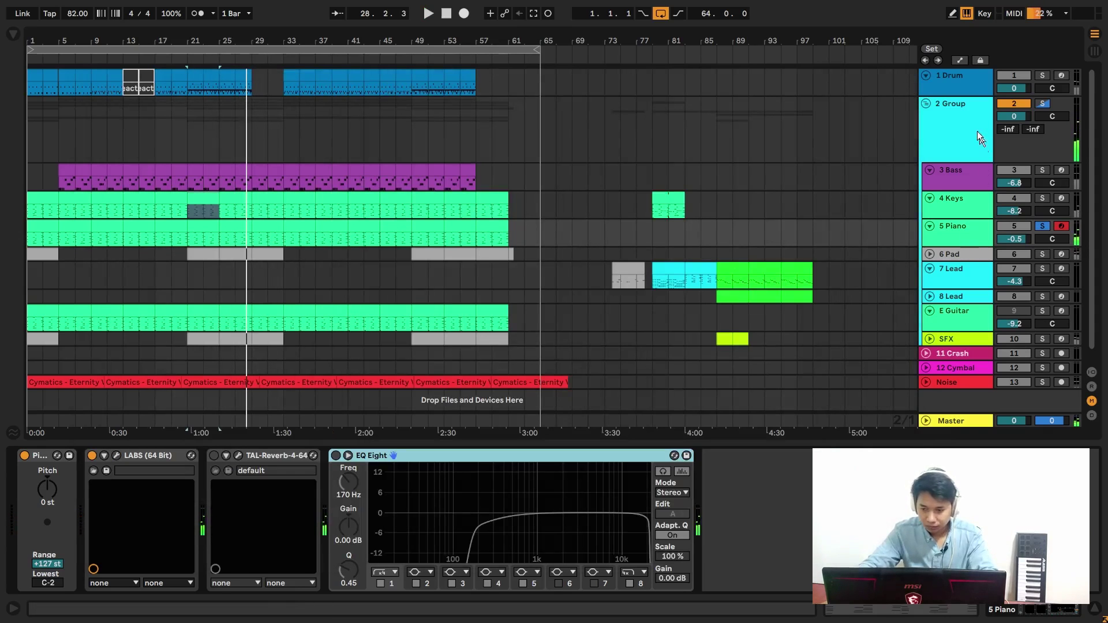
click(402, 147)
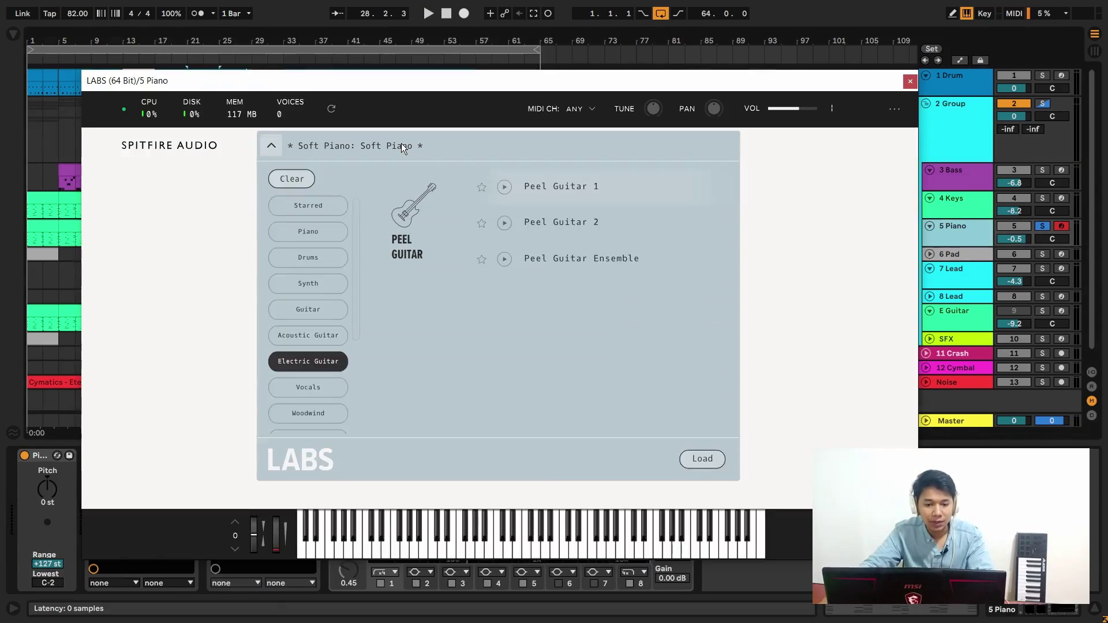
click(402, 147)
click(387, 145)
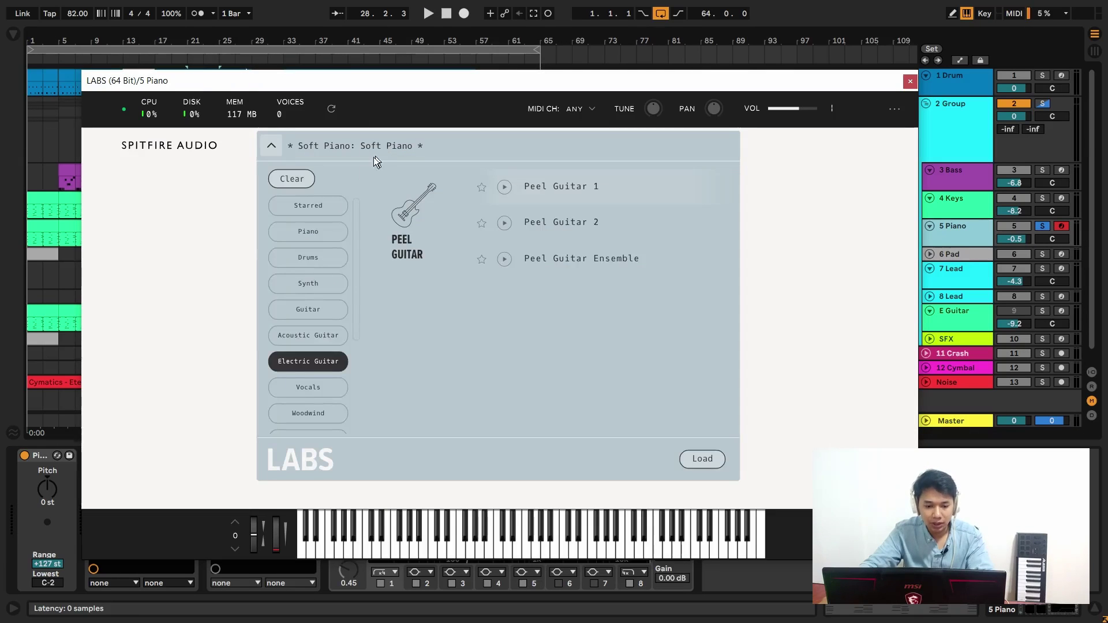
scroll(317, 251, down, 3)
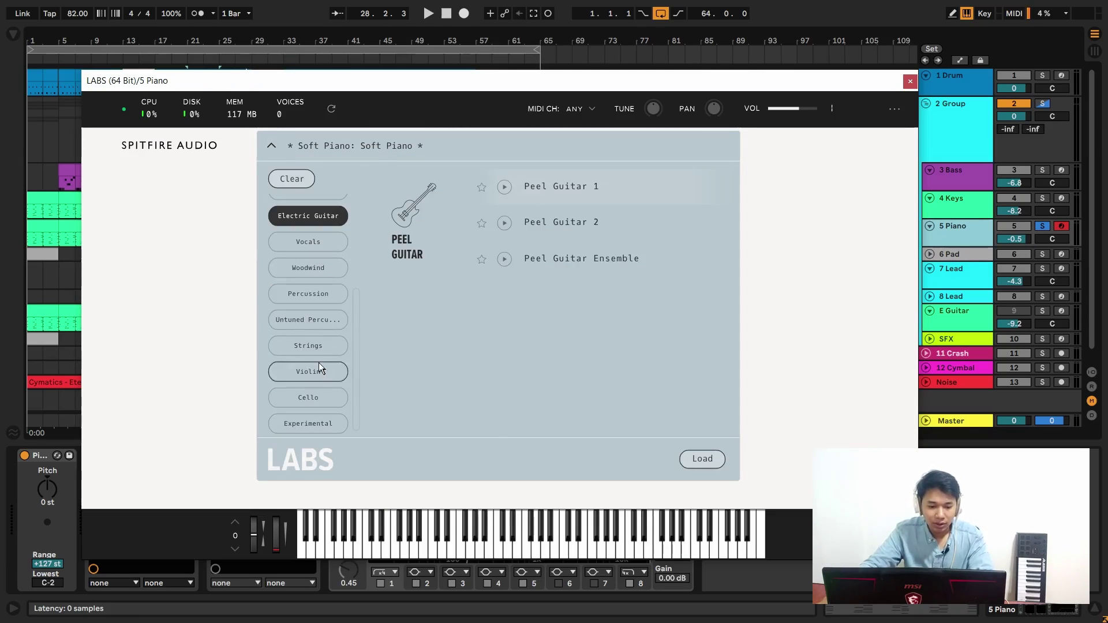
click(310, 347)
click(315, 337)
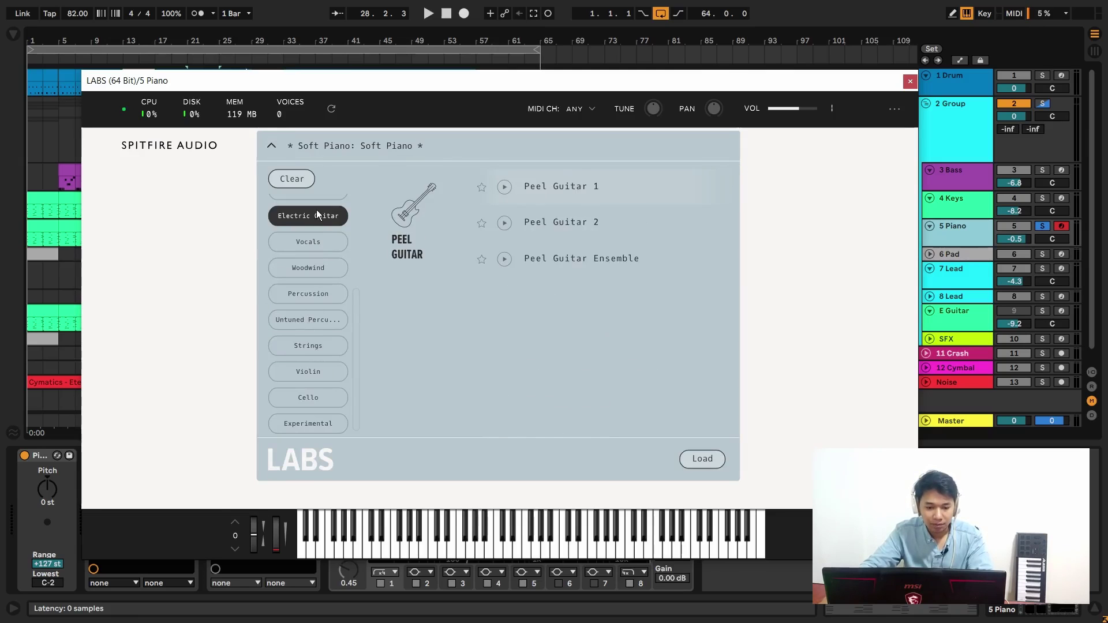
Remove the Electric Guitar filter in LABS and look through the Piano category's presets.
click(308, 215)
scroll(317, 261, up, 3)
click(307, 236)
scroll(411, 346, down, 3)
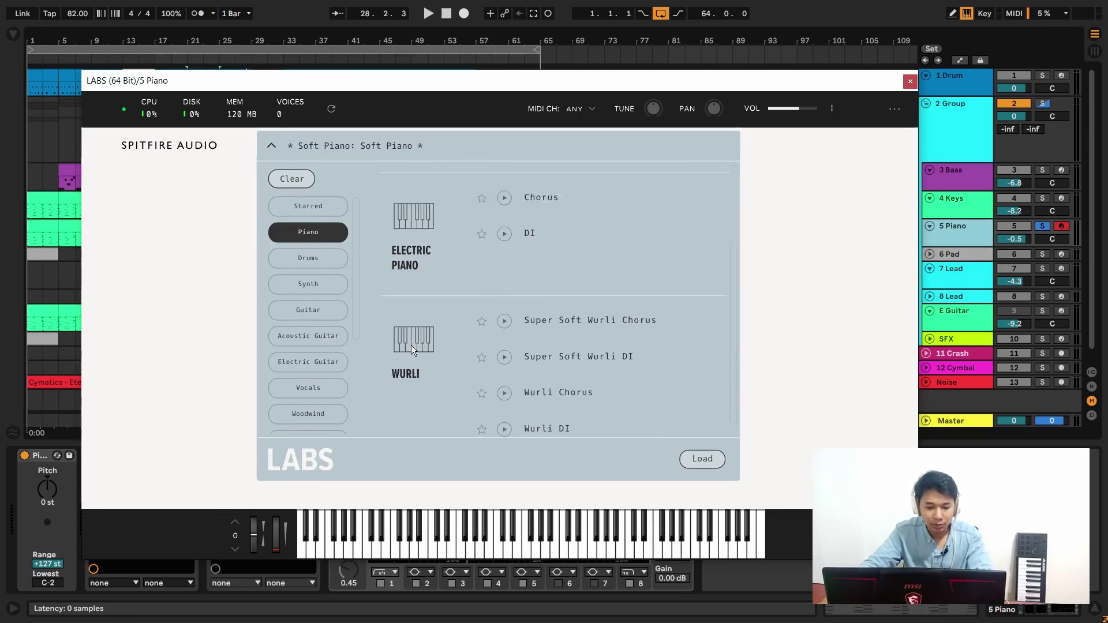
Replace the Piano filter with Drums and Synth in turn, look through the Synth presets and remove the filter.
click(304, 243)
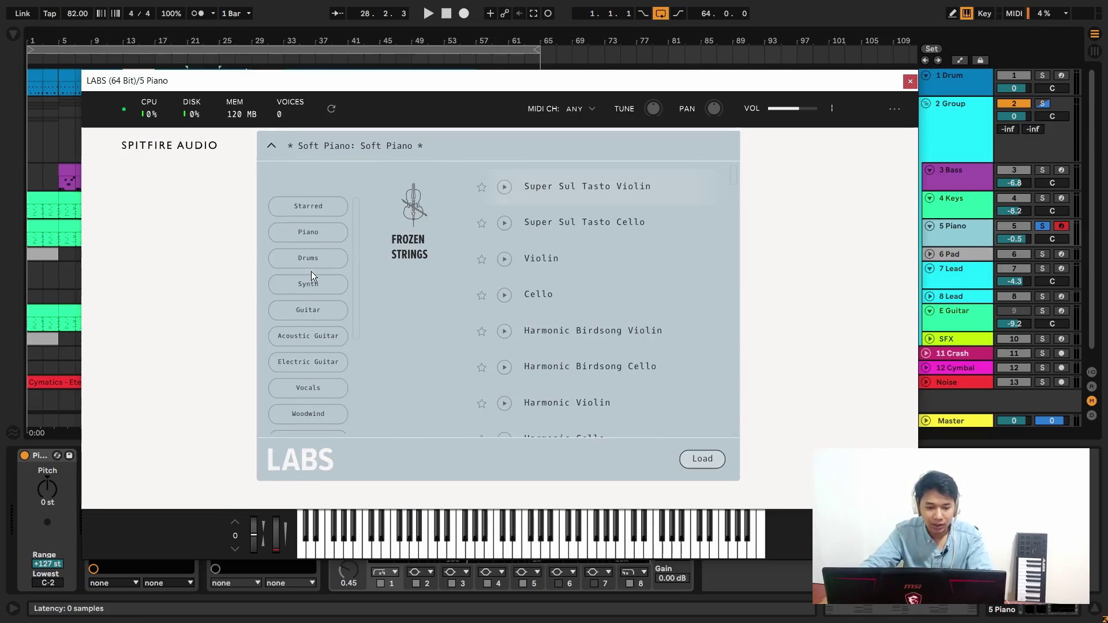
click(312, 259)
click(315, 257)
click(317, 285)
scroll(407, 287, down, 5)
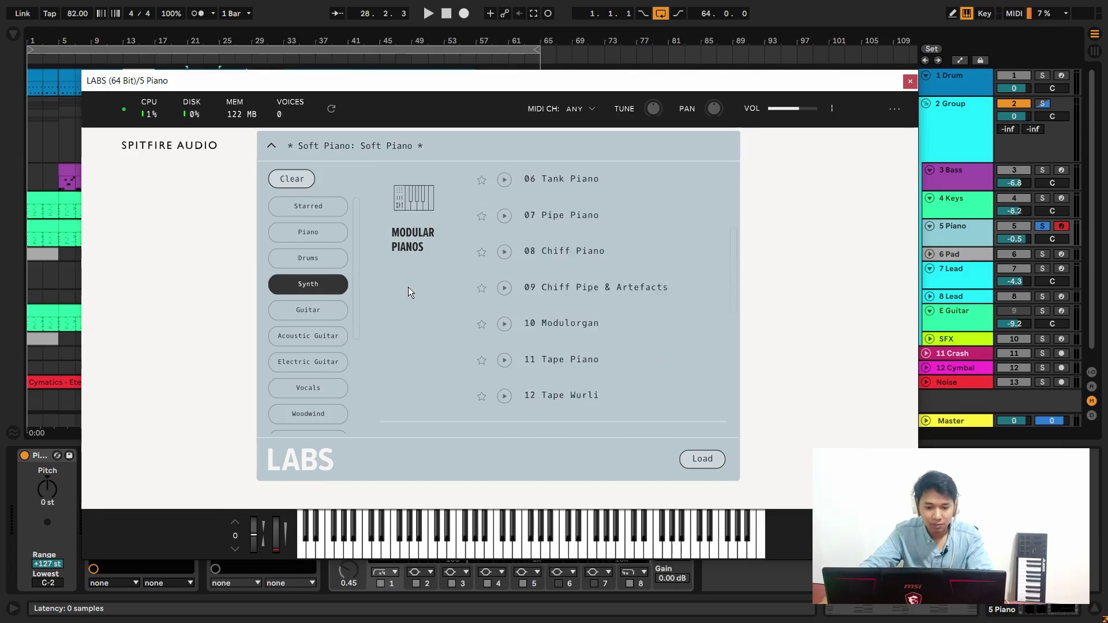
click(324, 283)
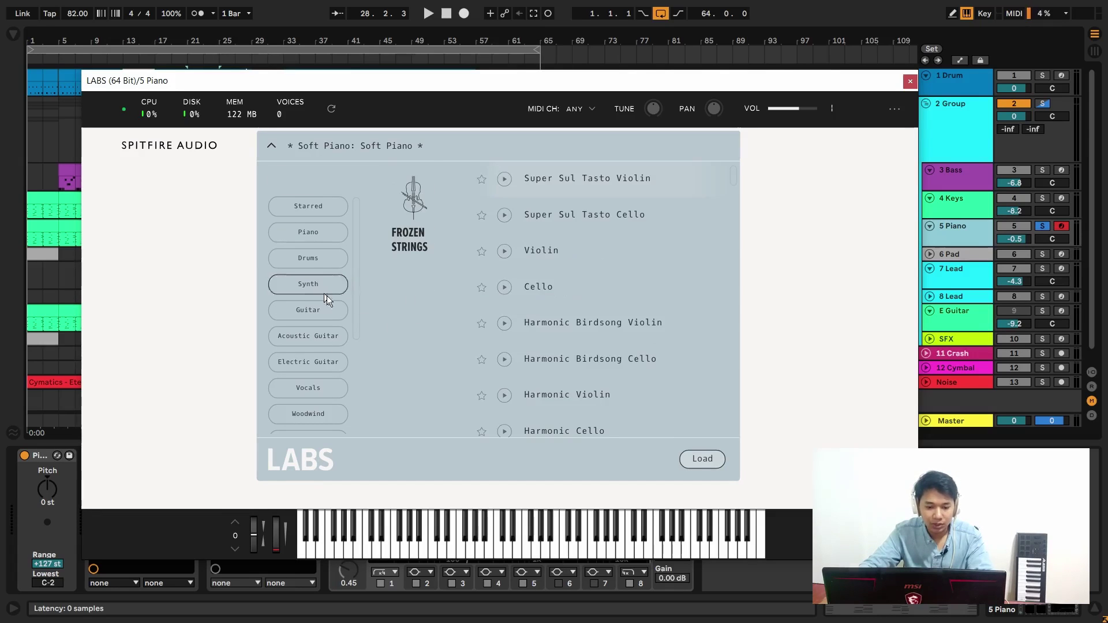
Look through the remaining instrument categories in the Piano track's LABS preset browser and collapse the browser.
click(309, 338)
click(310, 338)
scroll(306, 360, down, 3)
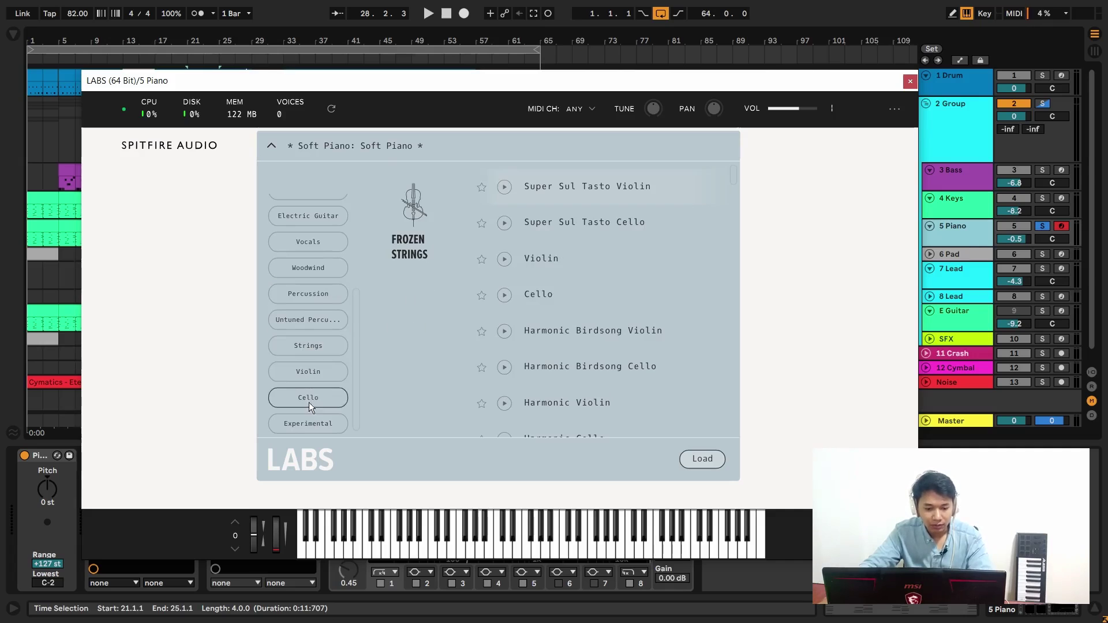
click(273, 144)
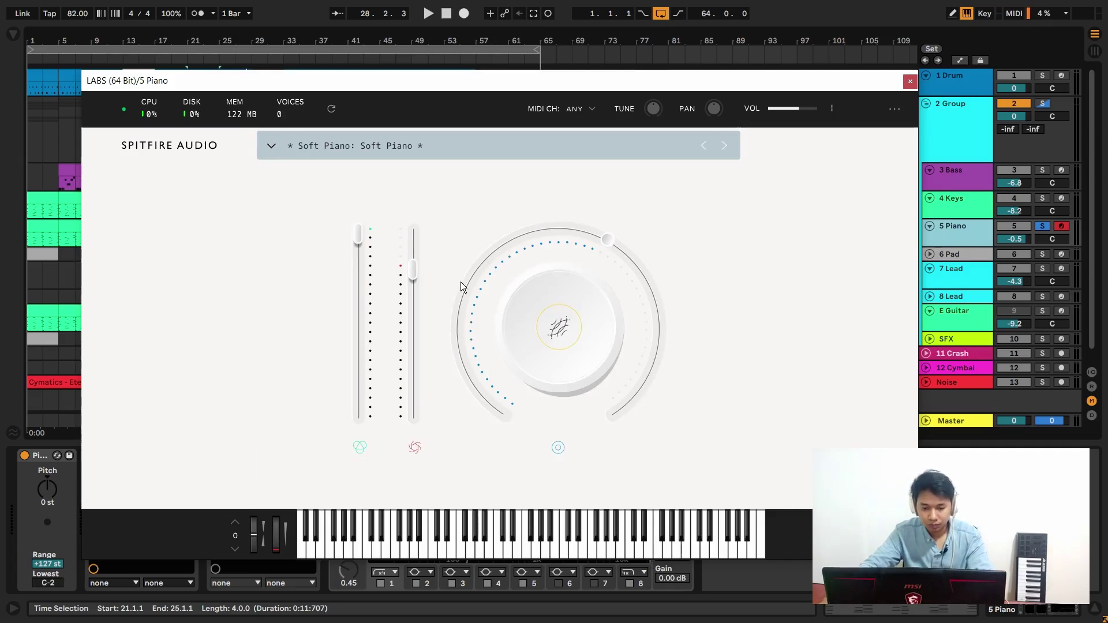
mouse_move(460, 275)
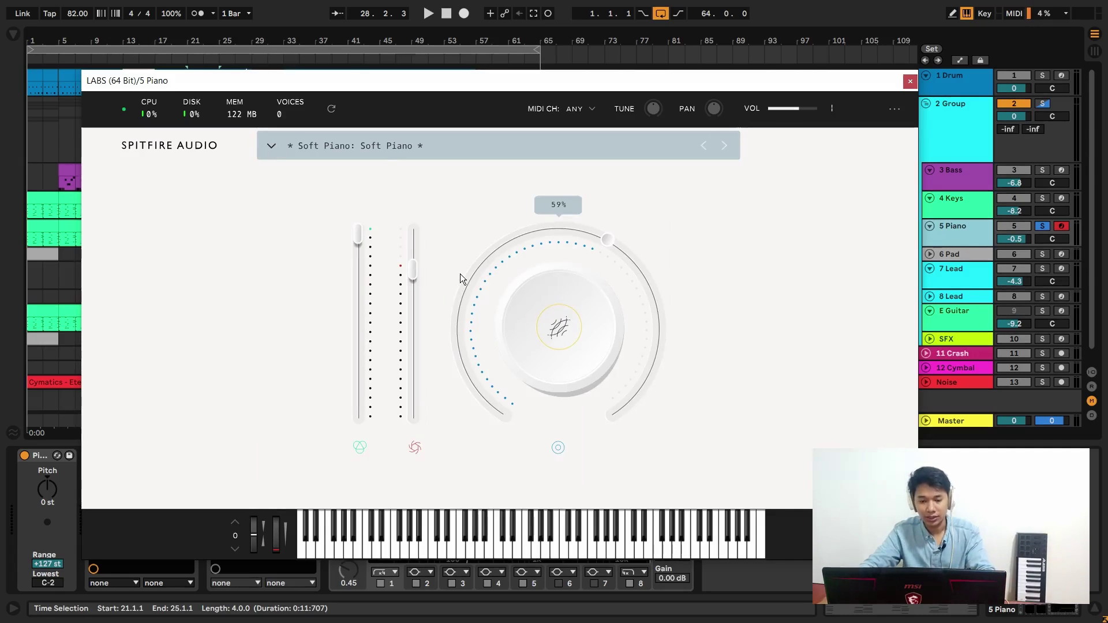
click(396, 147)
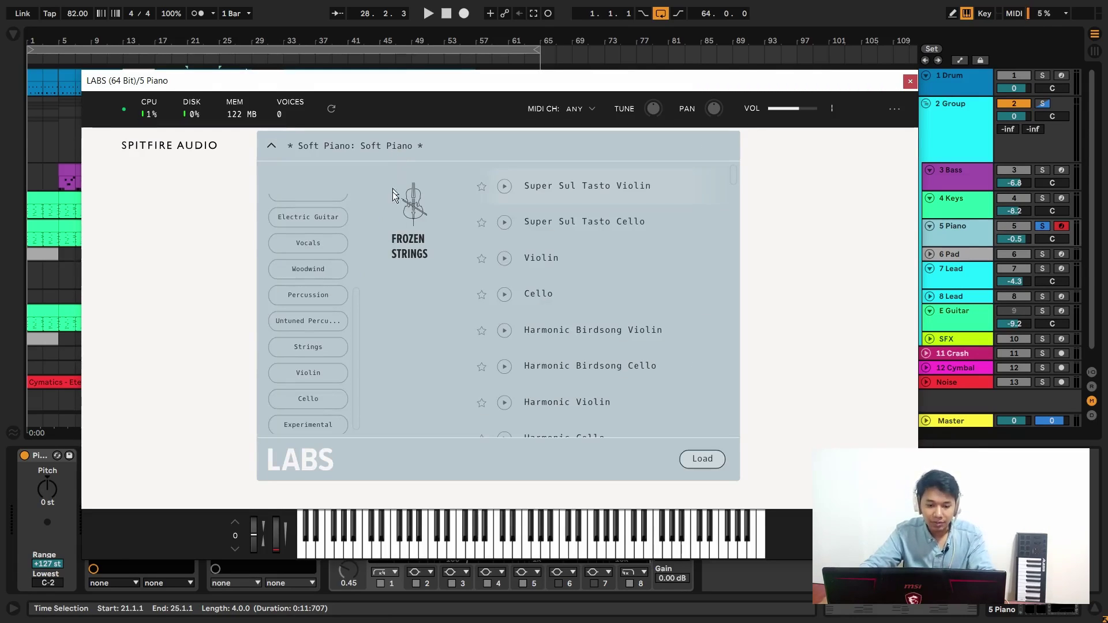
click(269, 148)
Select the Pad track, unfold it in the arrangement and solo it.
click(962, 226)
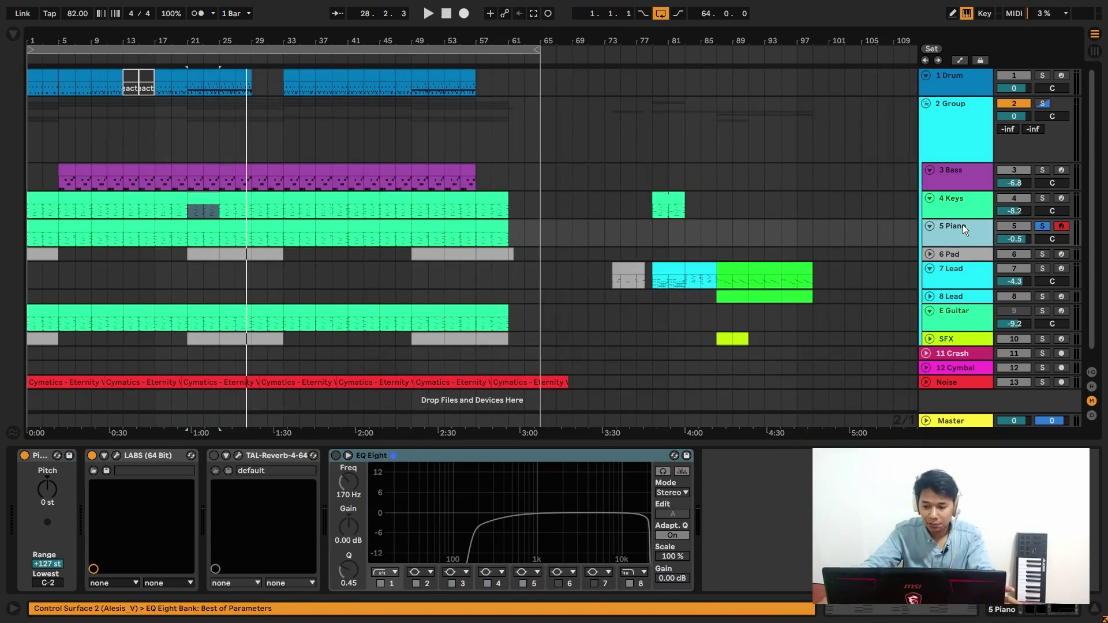
click(954, 253)
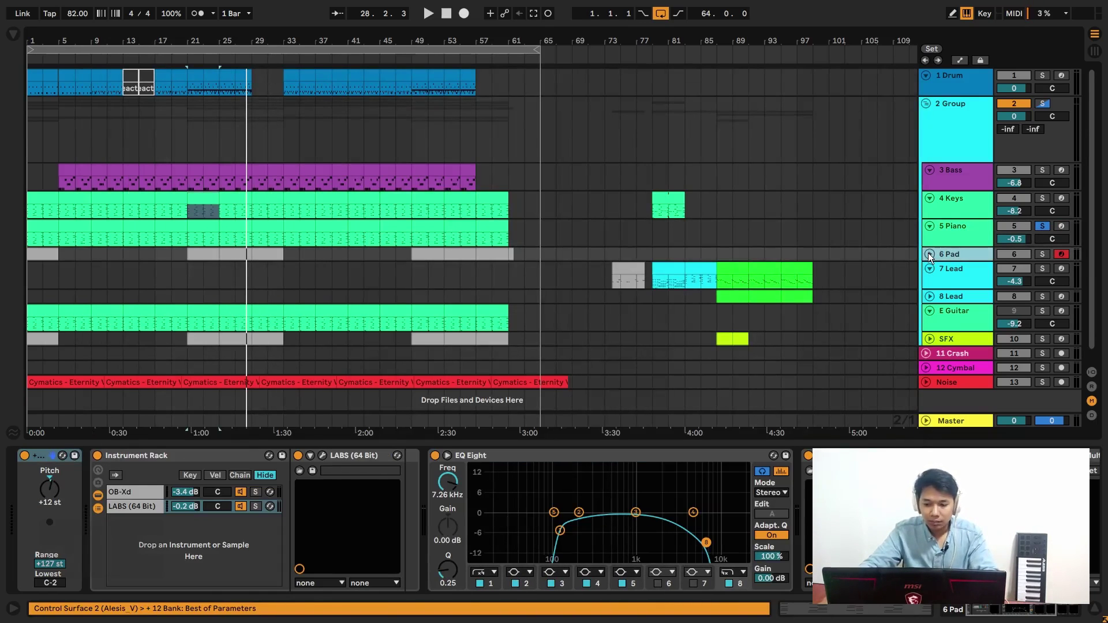
click(929, 253)
click(1042, 254)
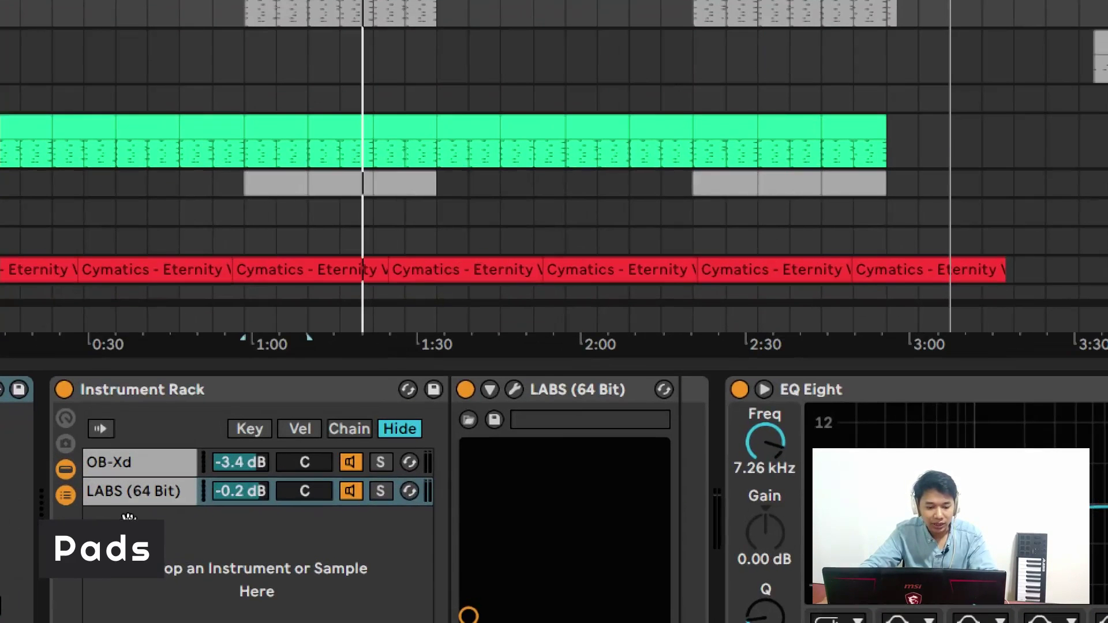
Select the OB-Xd chain in the Pad track's Instrument Rack and open its plugin window.
click(273, 471)
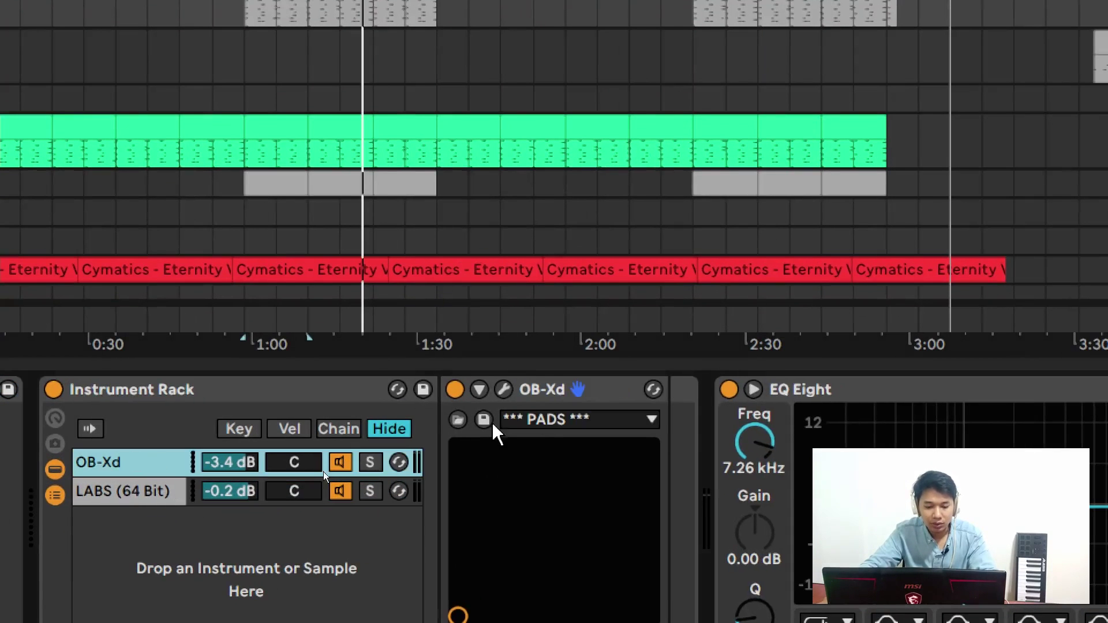
click(507, 387)
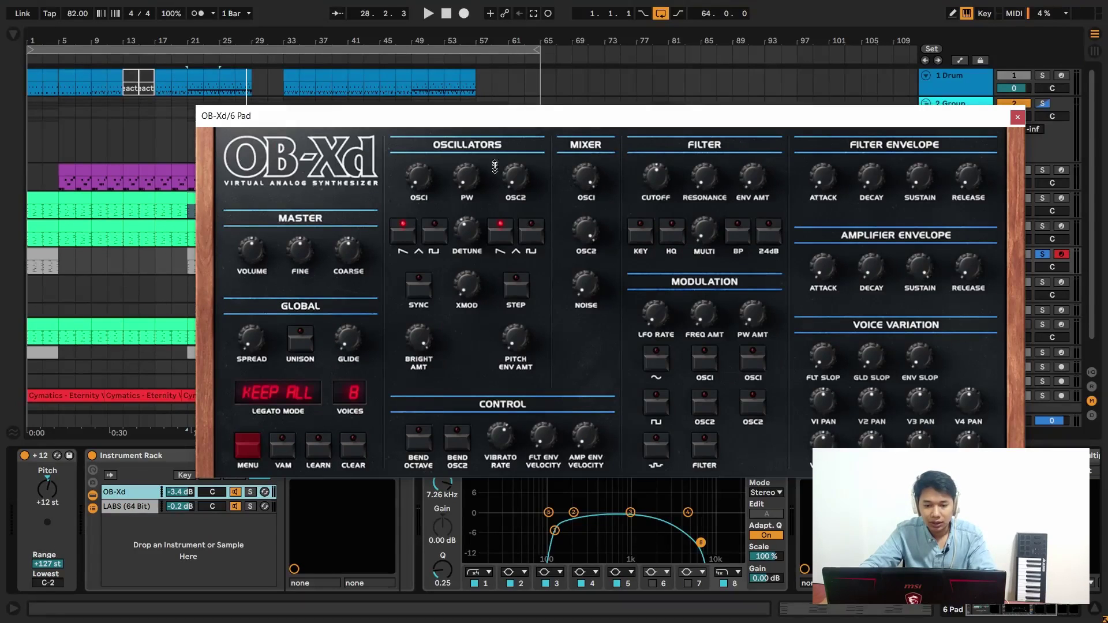
drag(495, 125, 466, 125)
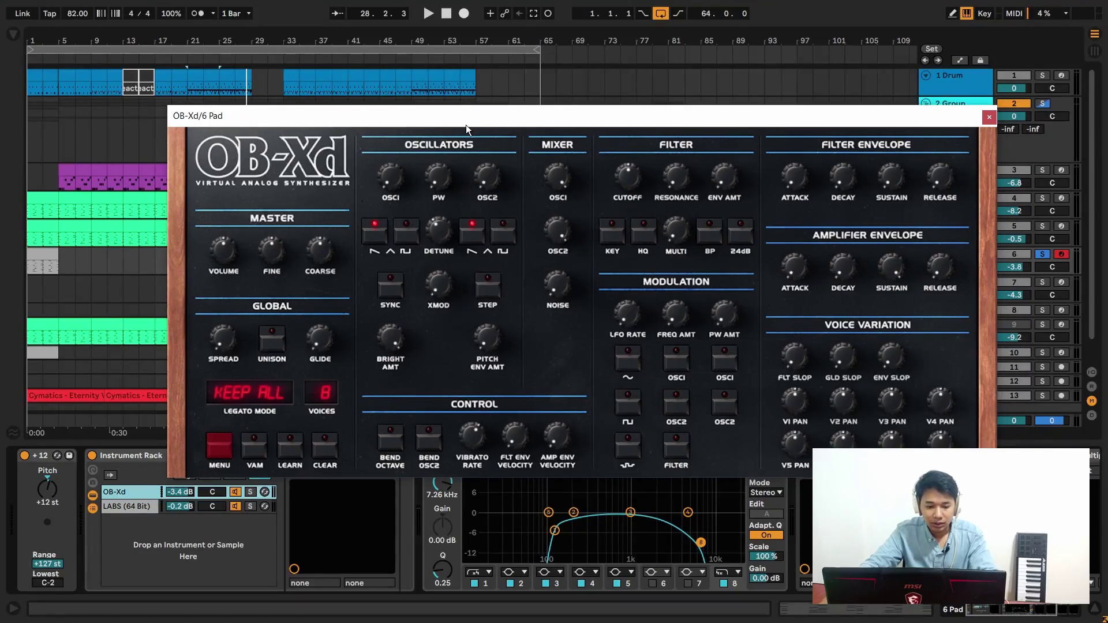
Solo the OB-Xd chain, play the pad part with the plugin window in view, and stop playback.
click(251, 491)
drag(396, 122, 451, 346)
key(space)
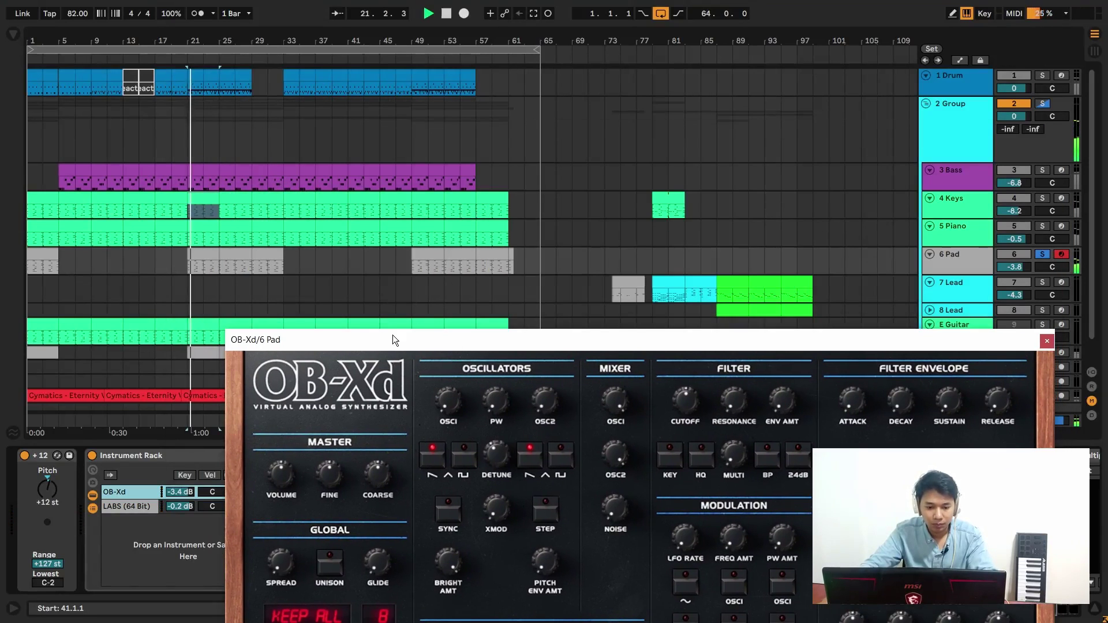
drag(383, 340, 442, 66)
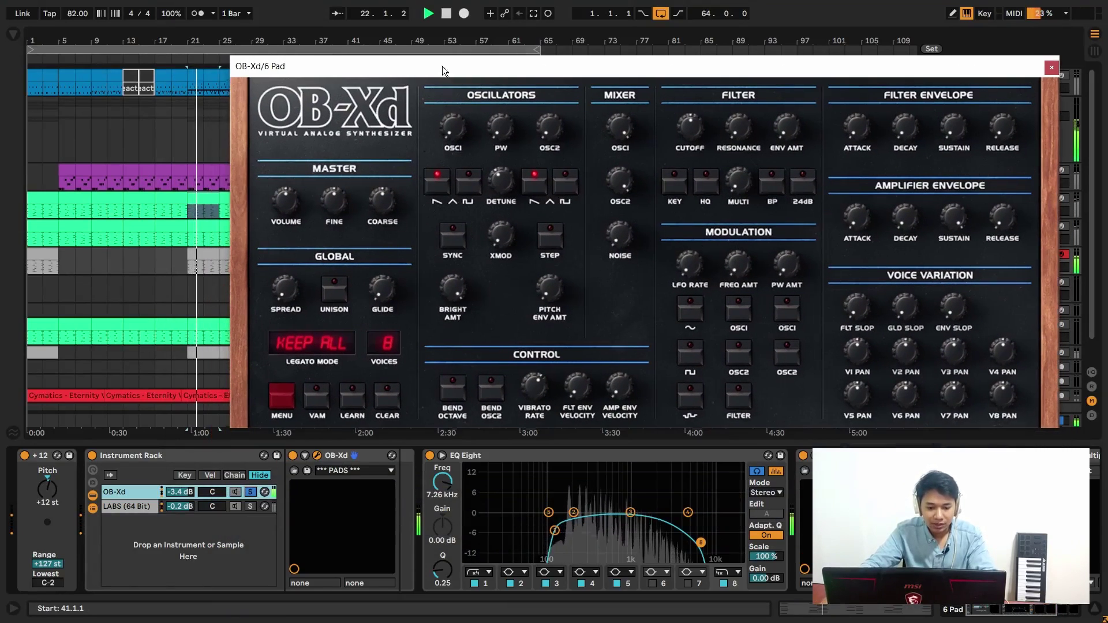
click(354, 470)
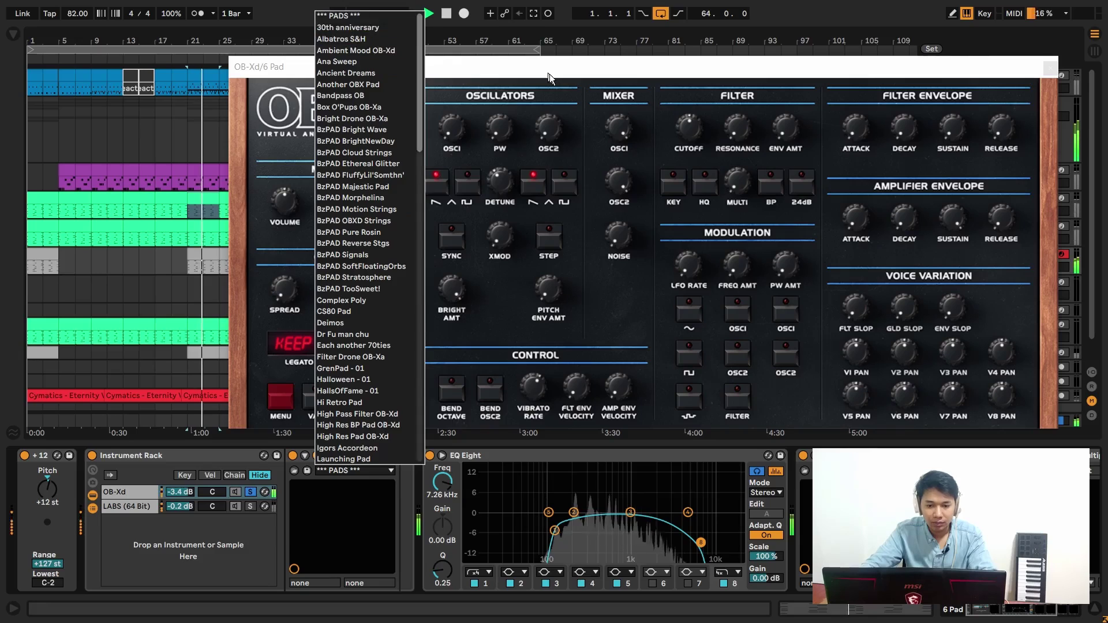
key(space)
Load the bank 007 - KVR Pads + Strings + Vocalic in OB-Xd.
right_click(598, 300)
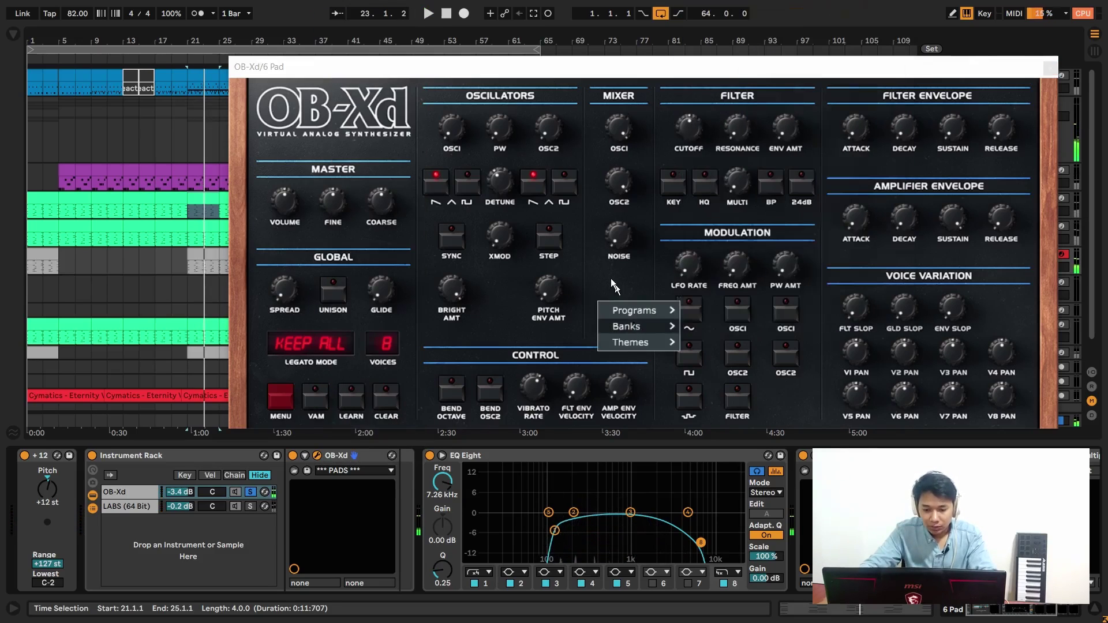
click(610, 275)
right_click(604, 287)
mouse_move(632, 312)
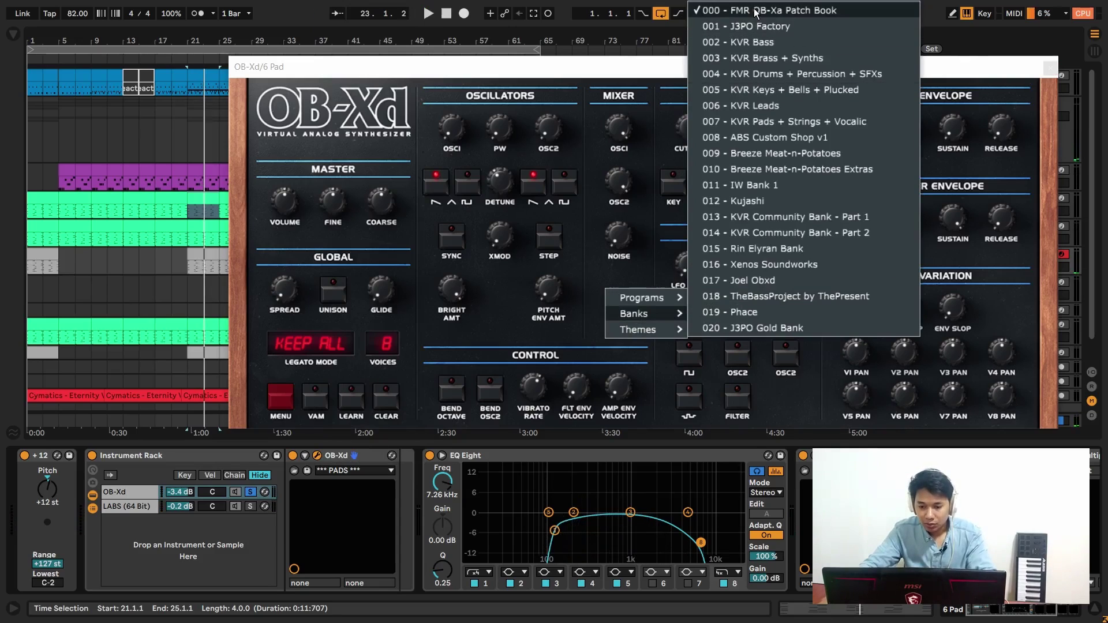
click(776, 119)
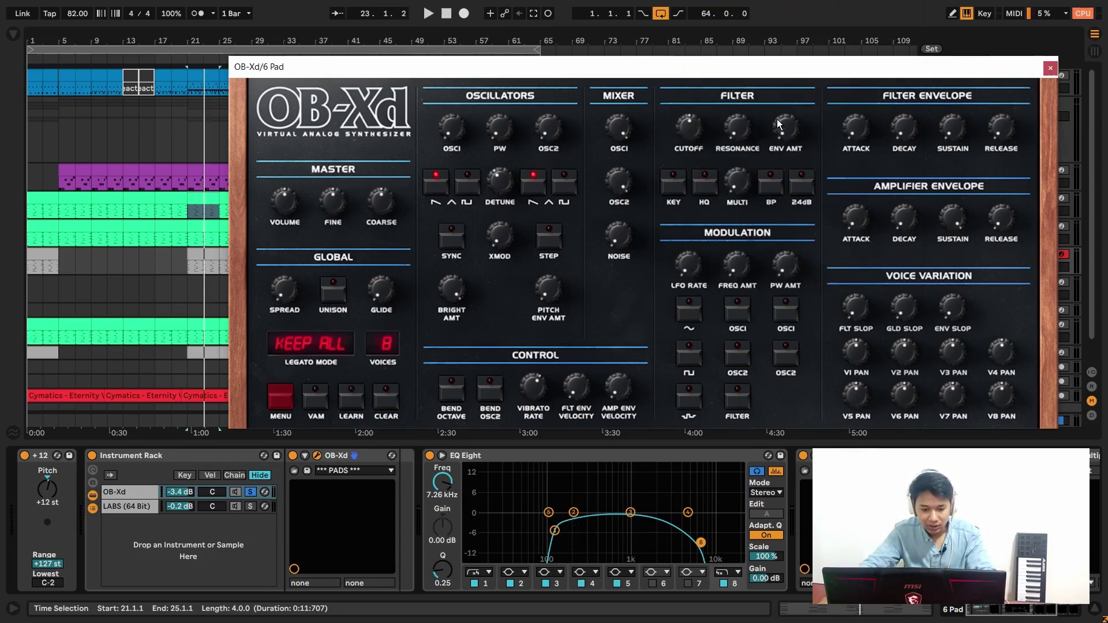
Audition OB-Xd's *** PADS *** and BzPAD OBXD Strings presets in turn with the pad part playing.
click(371, 469)
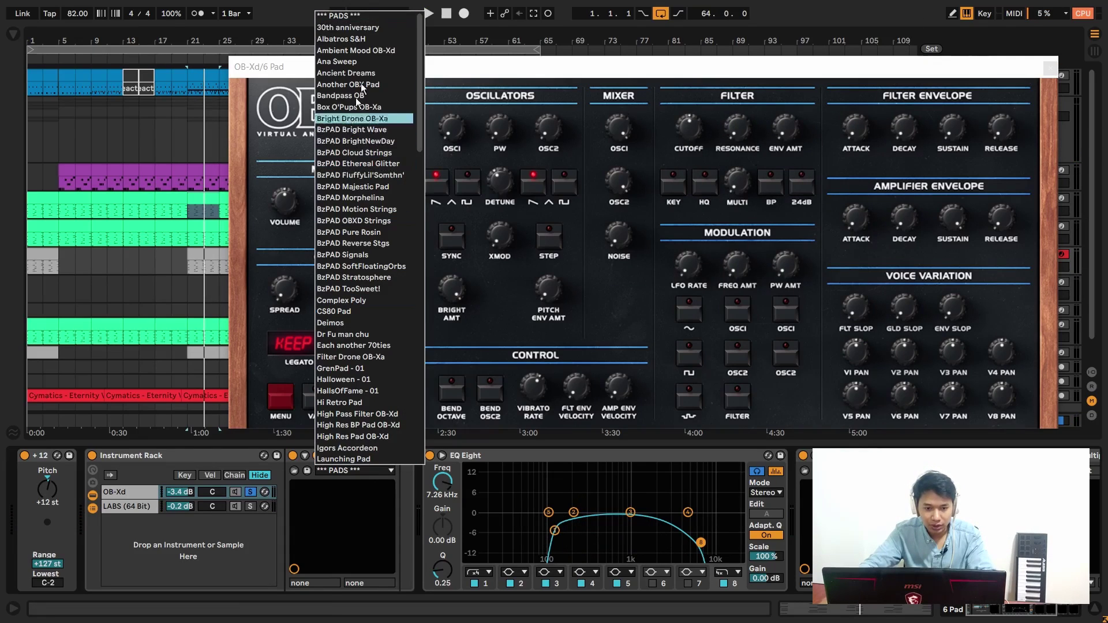
click(364, 19)
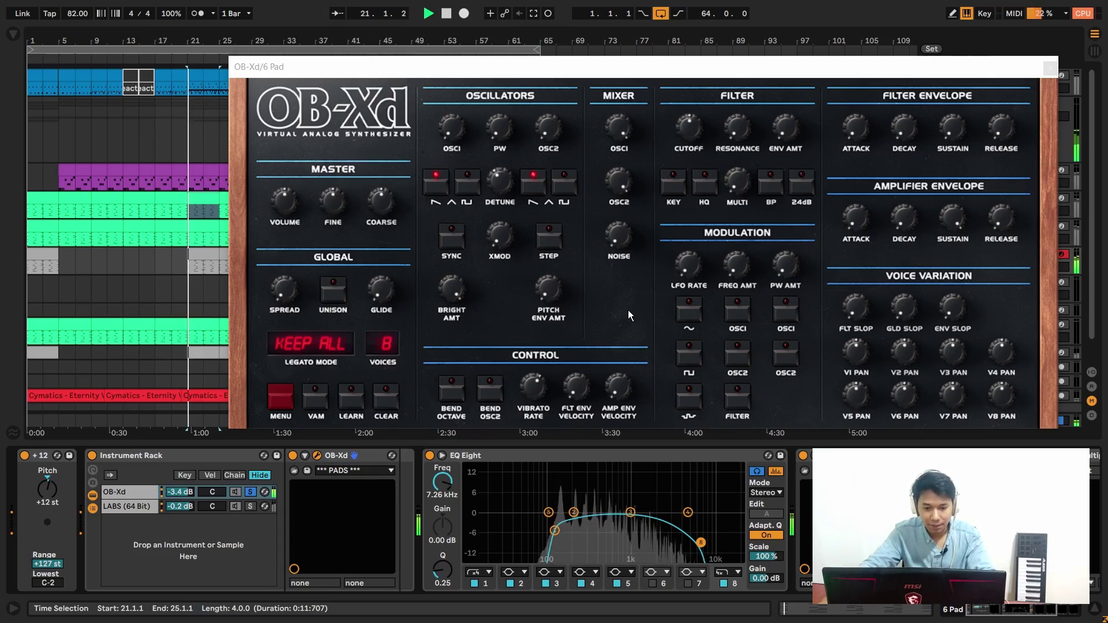
click(345, 473)
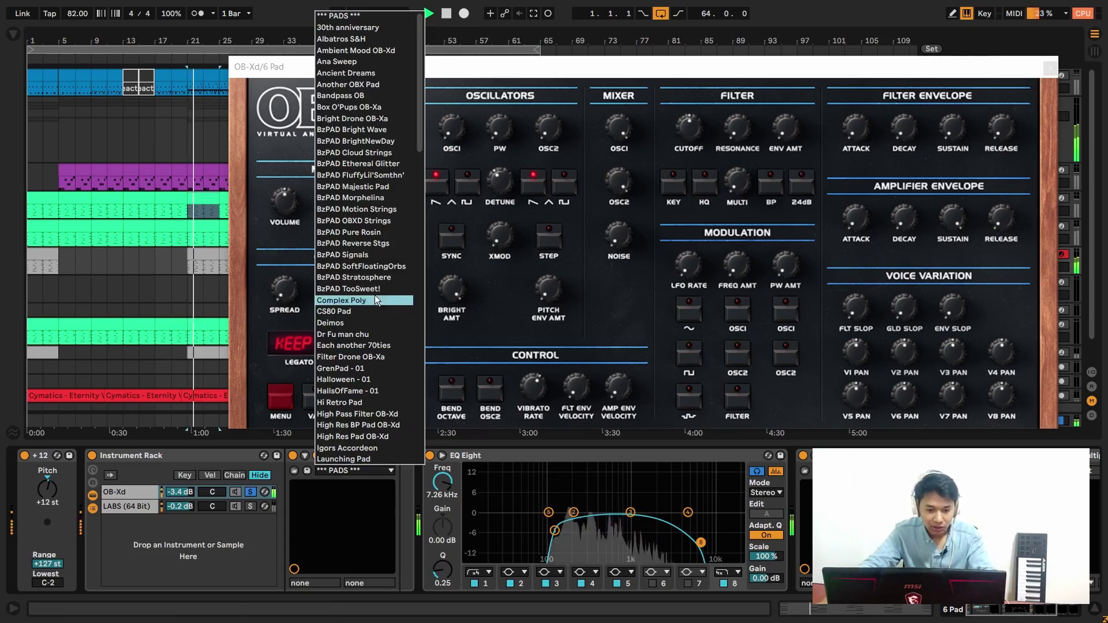
click(351, 220)
key(space)
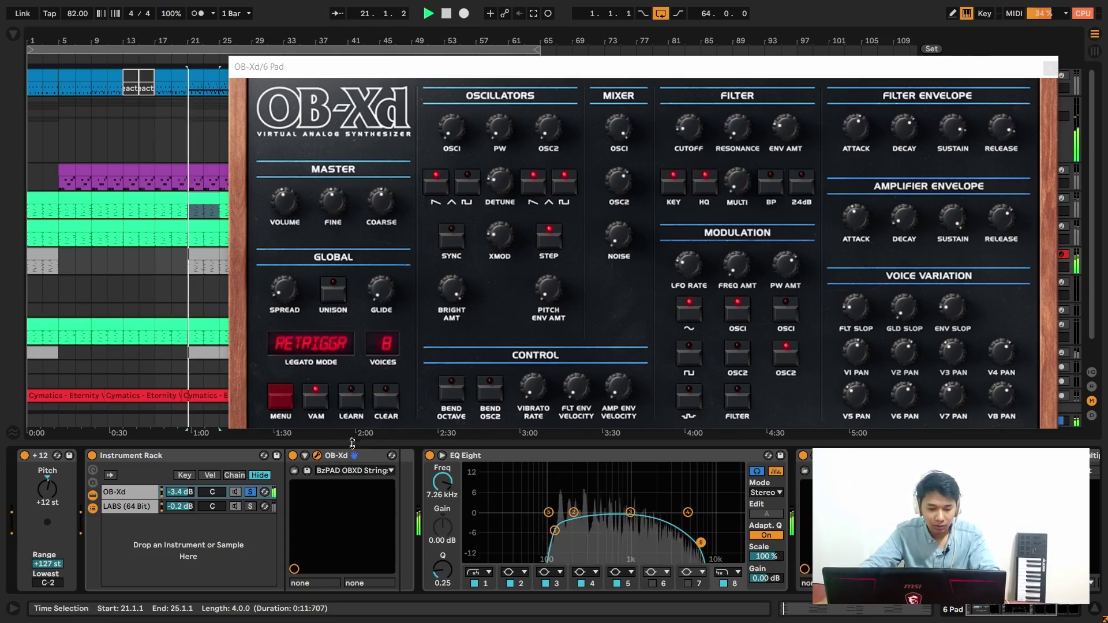
Audition the BzBRS Brass Comper and Greek Man Early Brass presets in OB-Xd, restarting playback for the latter.
click(348, 471)
click(352, 365)
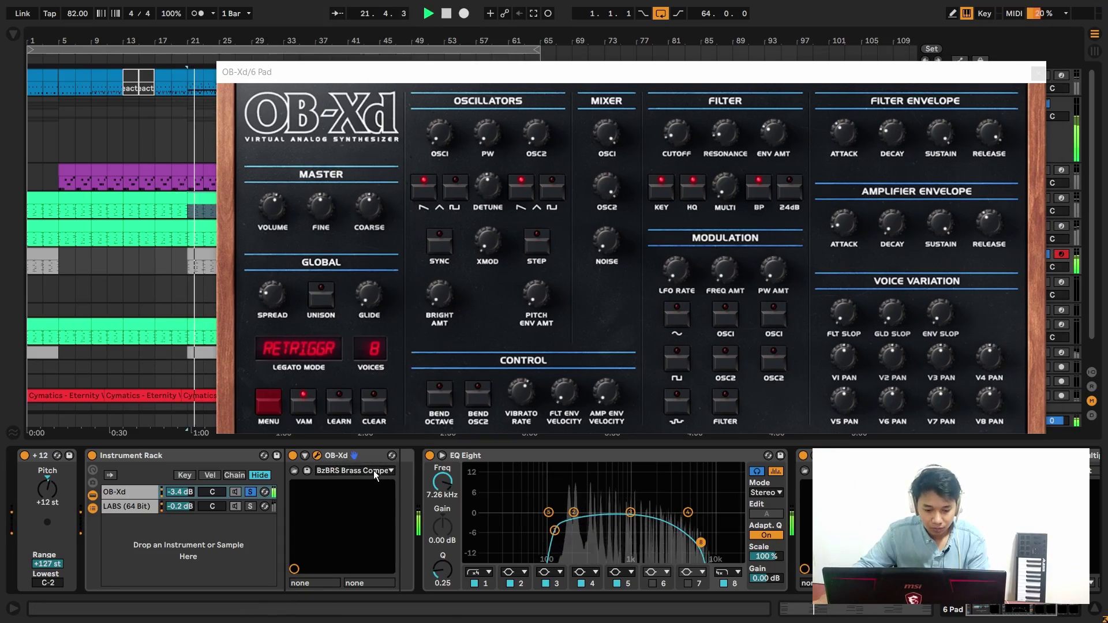
click(373, 470)
click(356, 345)
key(space)
key(space)
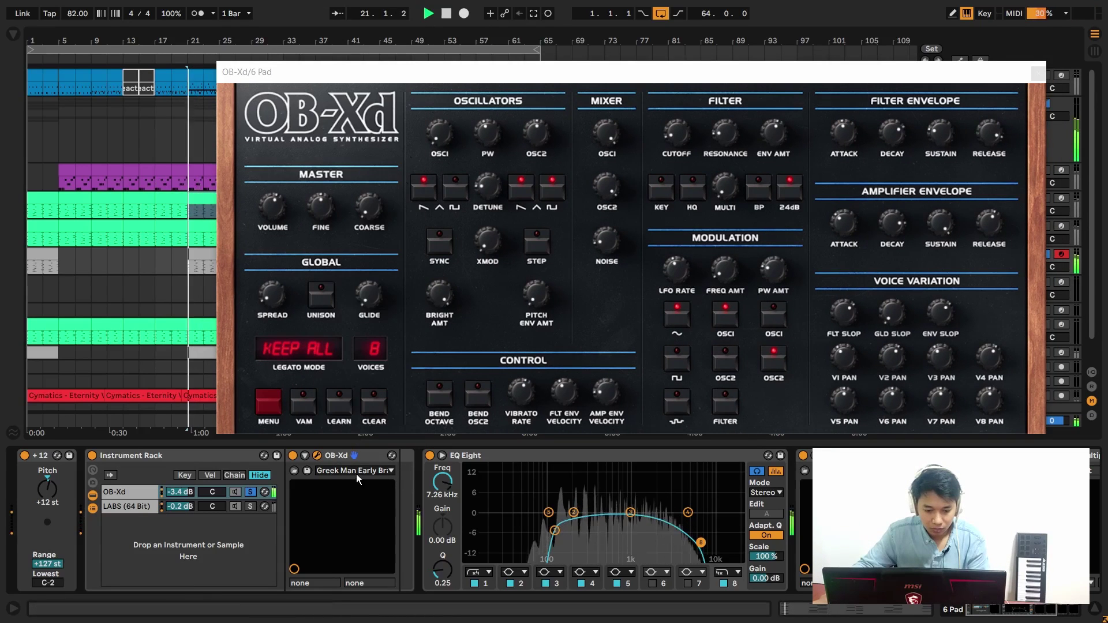
Audition OB-Xd's LazierBrass - 01, Modern Horns OB-Xa and BzBRS Blade Brass presets in turn during playback.
click(355, 472)
click(344, 425)
click(355, 470)
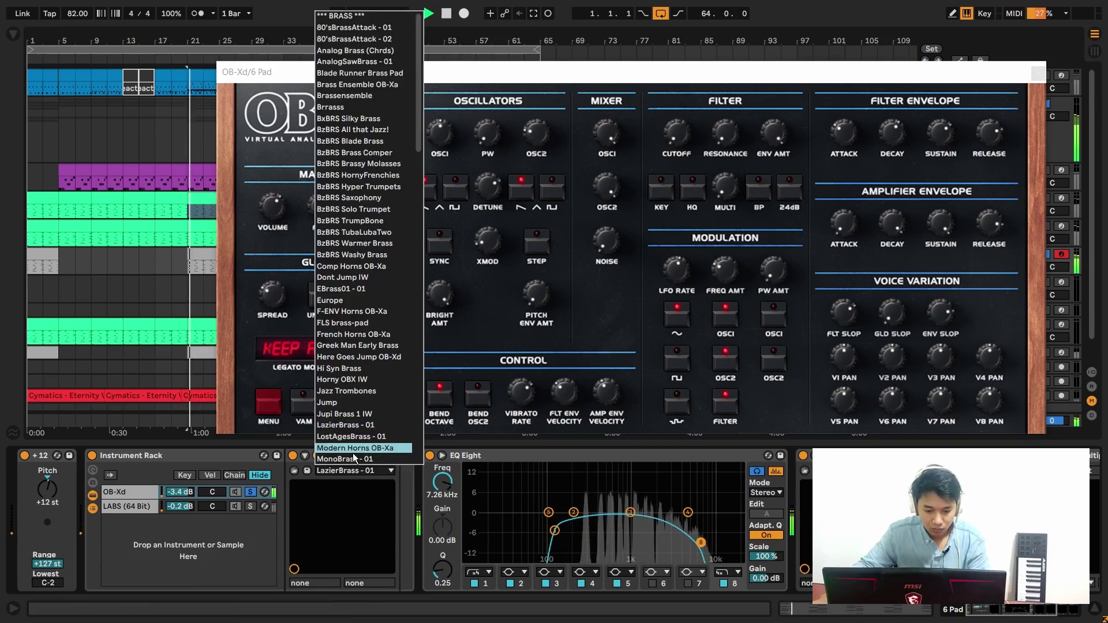
click(352, 449)
click(355, 472)
click(344, 143)
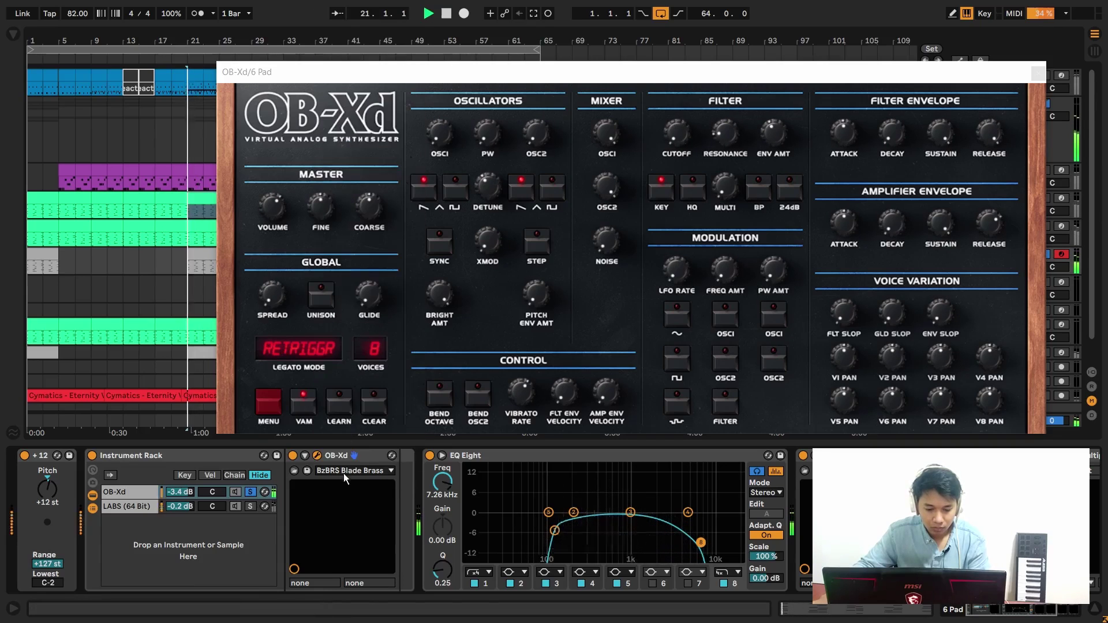
Audition OB-Xd's Brrasss and AnalogSawBrass - 01 presets in turn and stop playback.
click(345, 474)
click(350, 106)
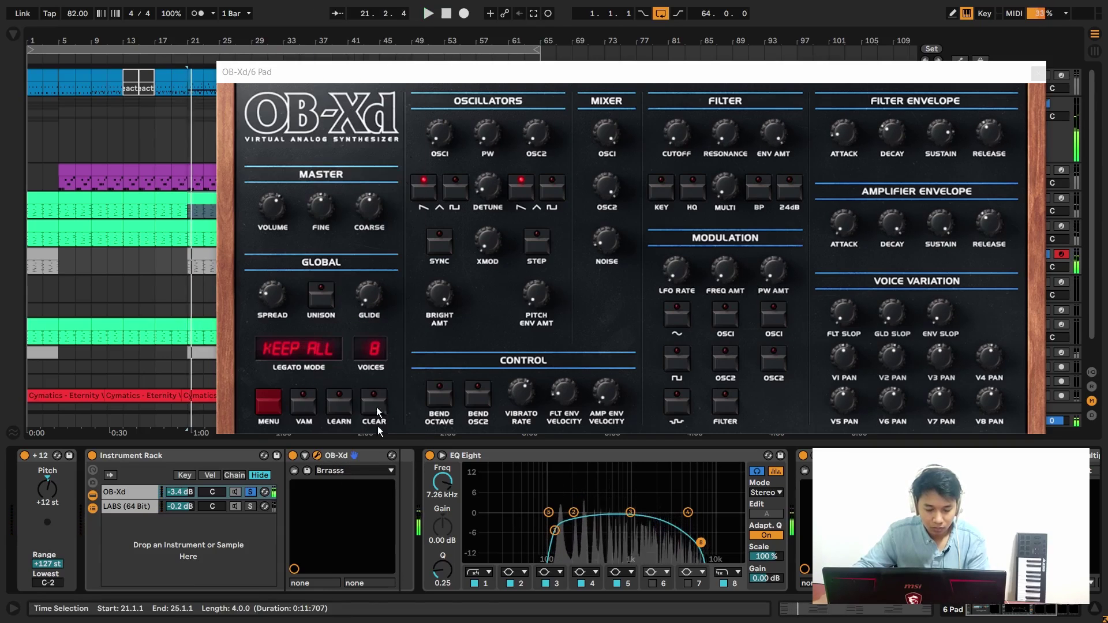
click(358, 470)
click(326, 66)
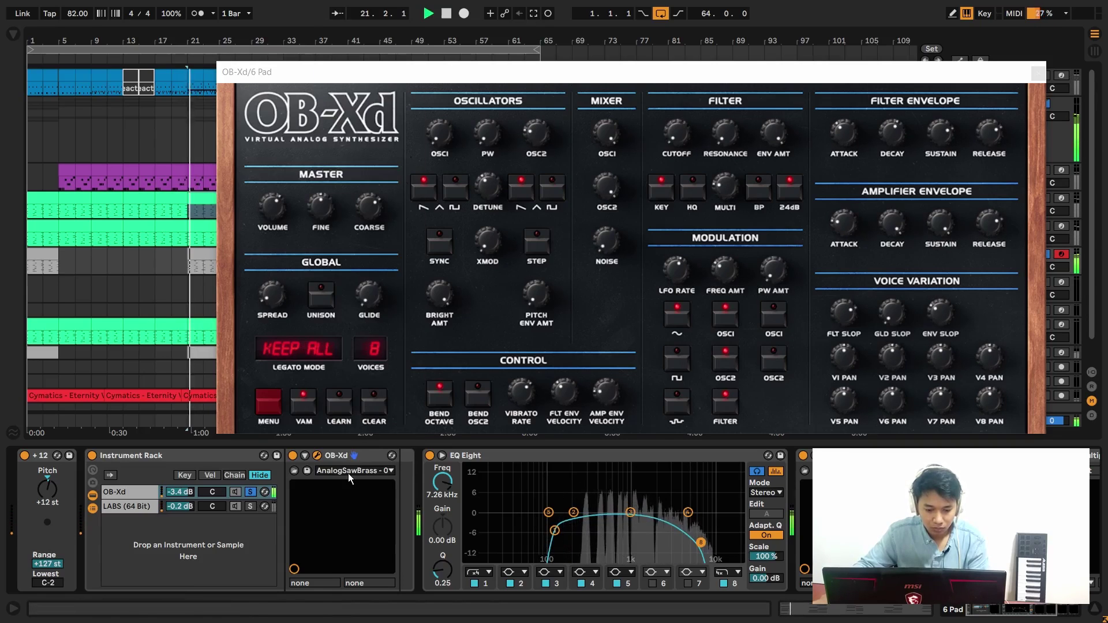
key(space)
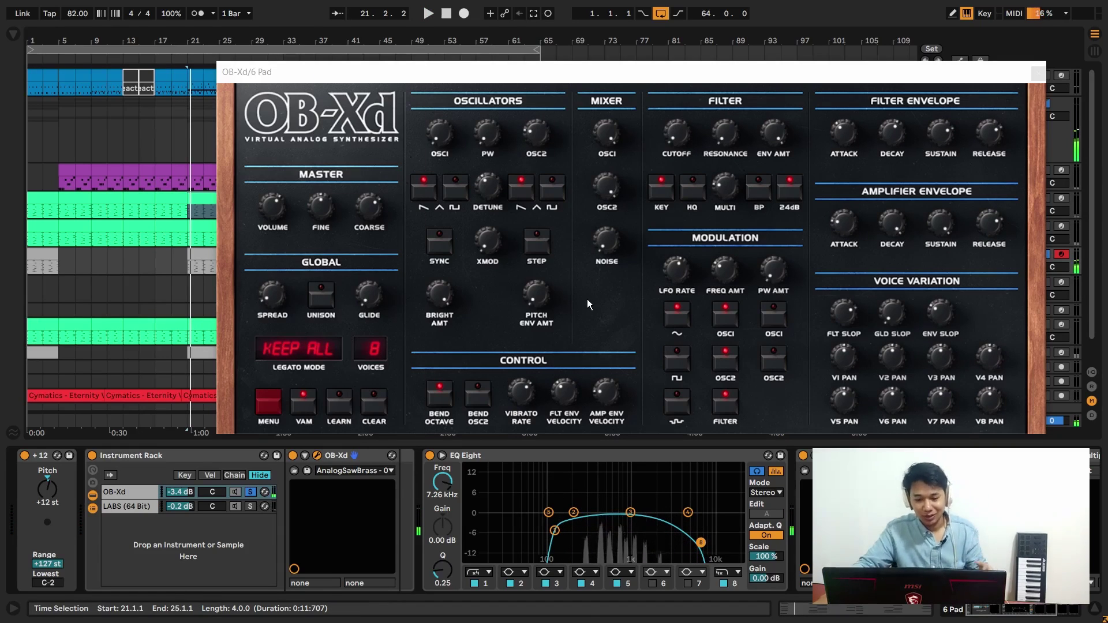
Switch OB-Xd from the brass bank to 007 - KVR Pads + Strings + Vocalic.
right_click(587, 299)
mouse_move(600, 310)
key(Escape)
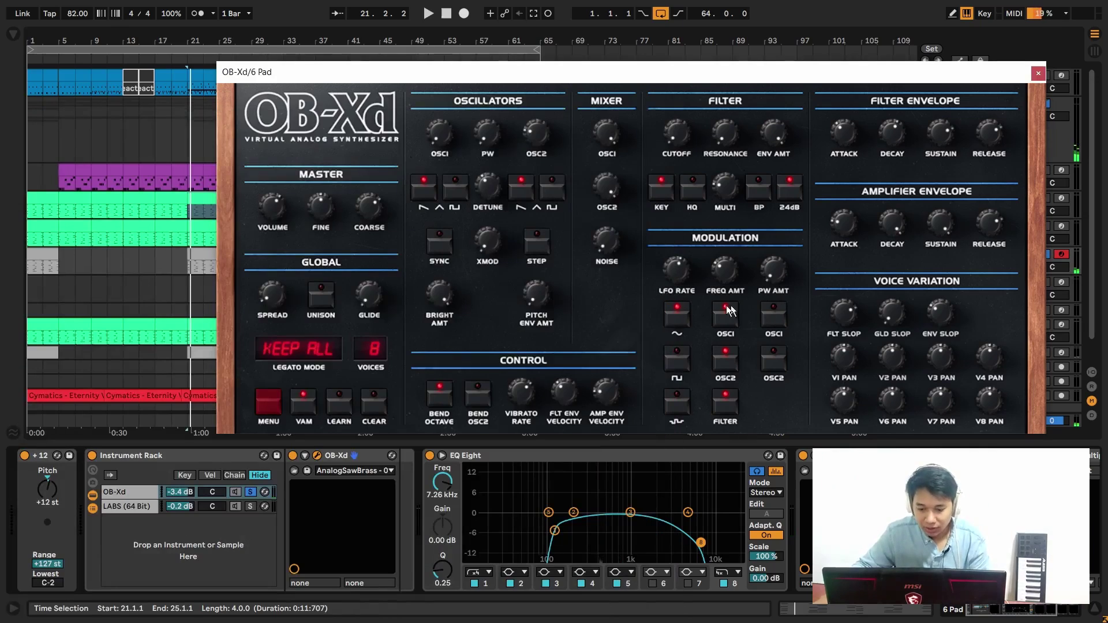
right_click(587, 316)
mouse_move(626, 341)
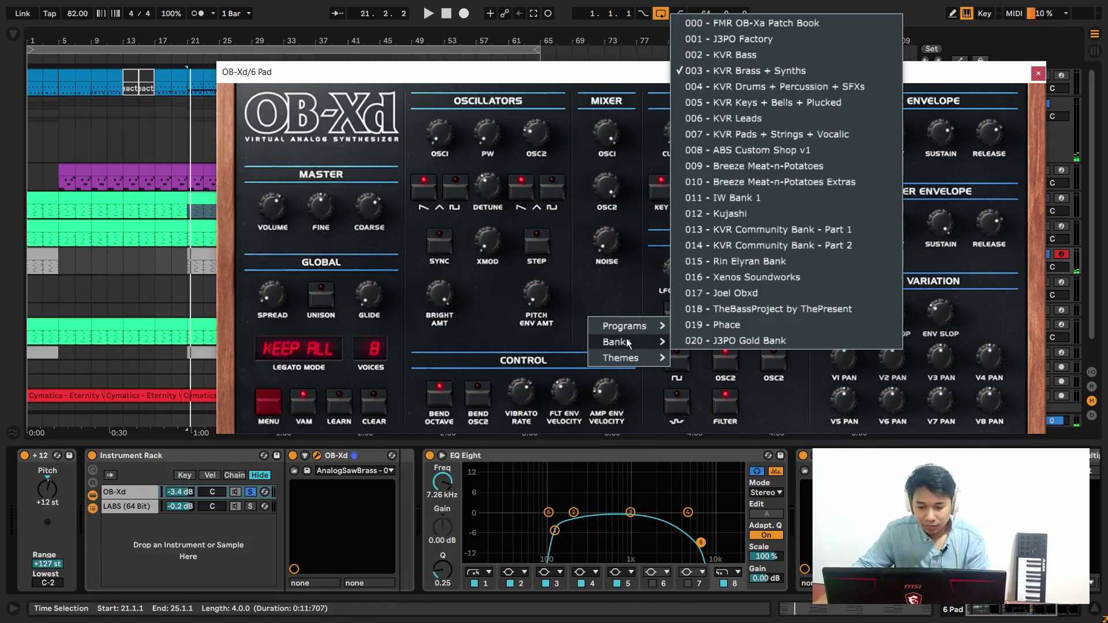
click(748, 134)
Start playback and audition OB-Xd's BzPAD Majestic Pad and HallsOfFame - 01 presets.
click(366, 470)
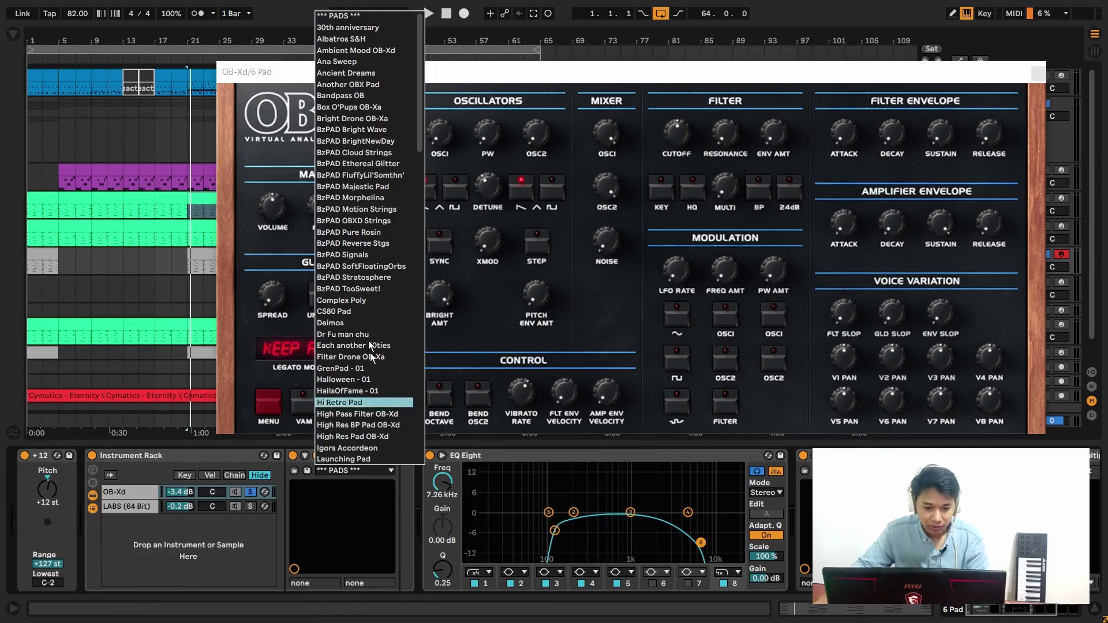
click(358, 185)
key(space)
click(359, 467)
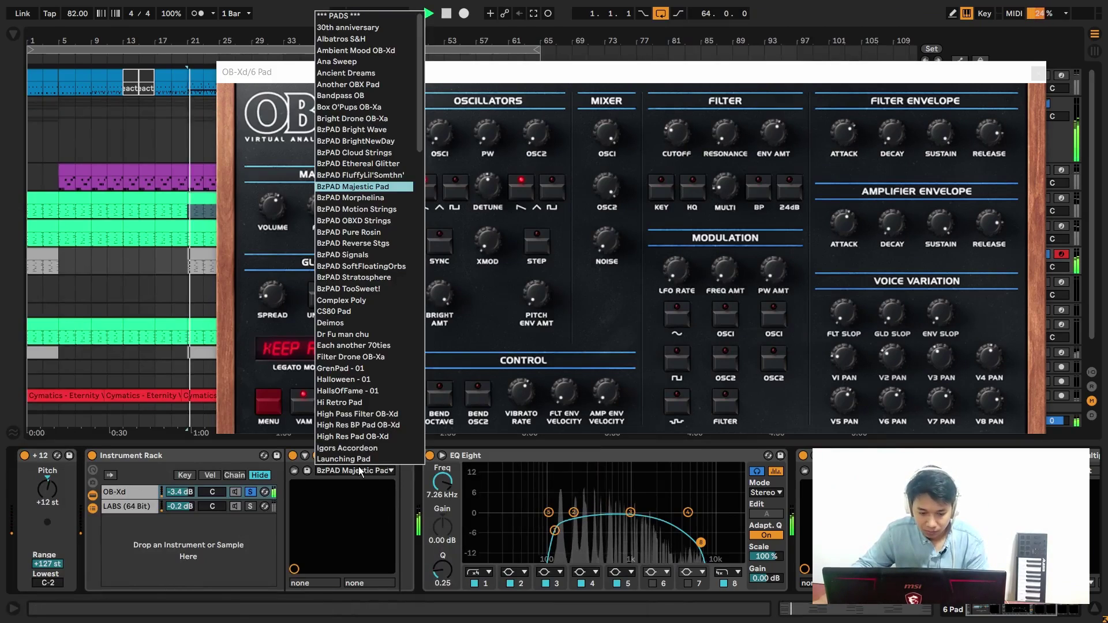
click(366, 392)
Audition OB-Xd's Launching Pad and BzPAD BrightNewDay presets, and choose BzPAD OBXD Strings.
click(362, 470)
scroll(362, 438, down, 1)
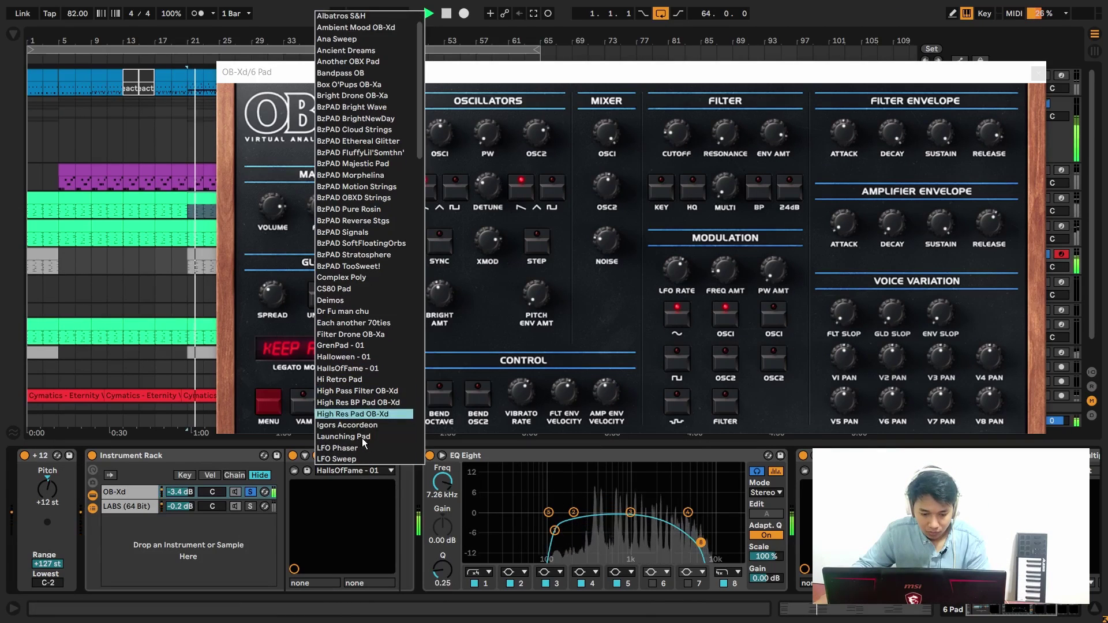
click(364, 439)
click(366, 470)
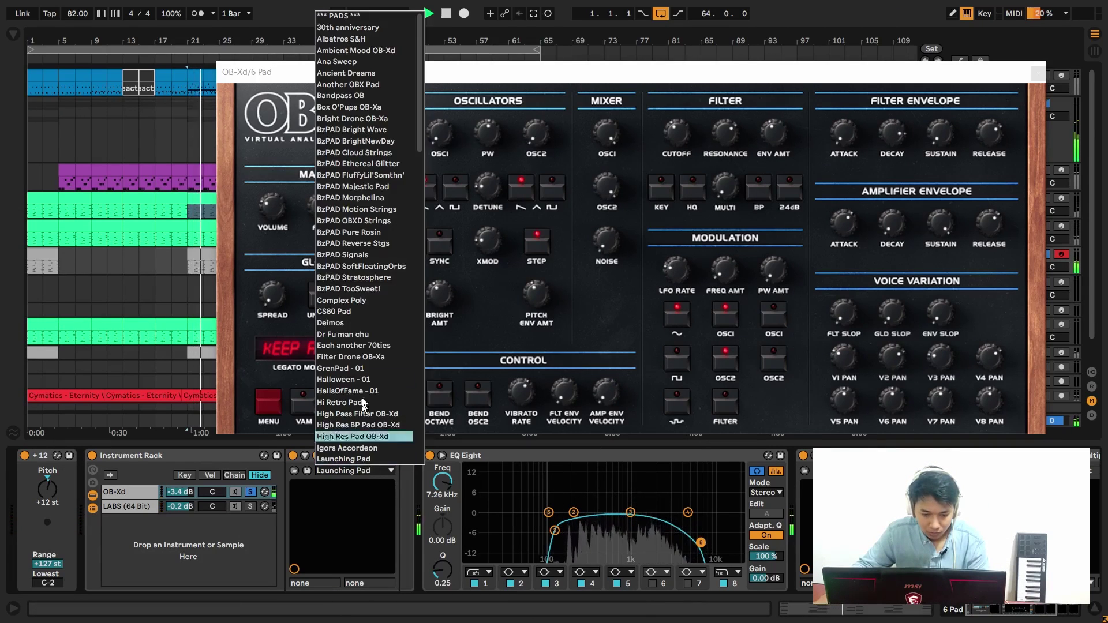
click(370, 144)
click(354, 470)
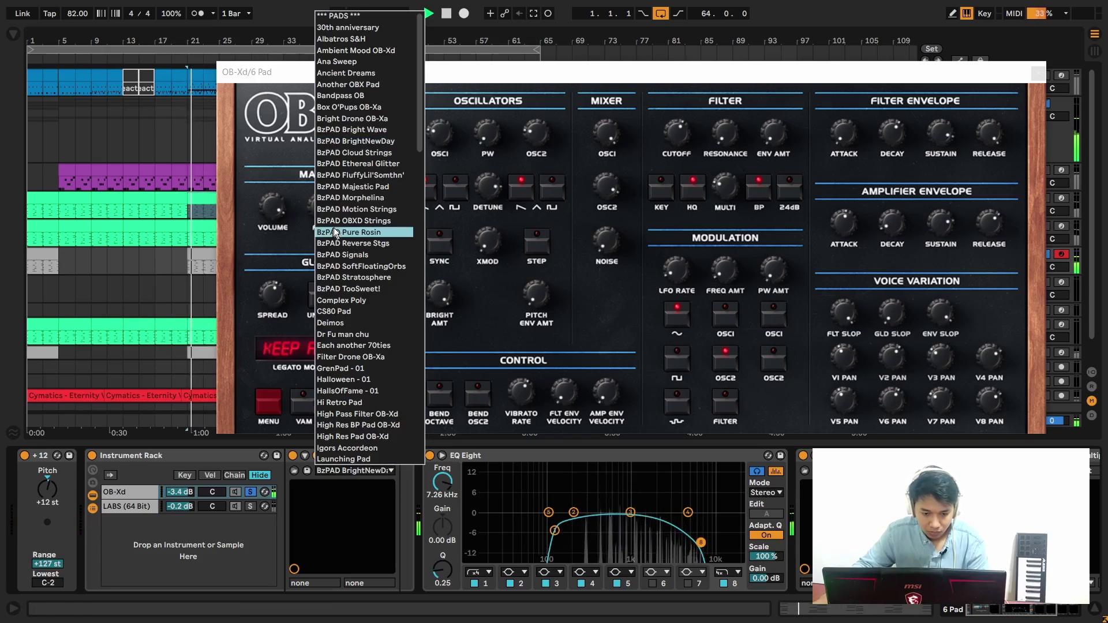
click(346, 220)
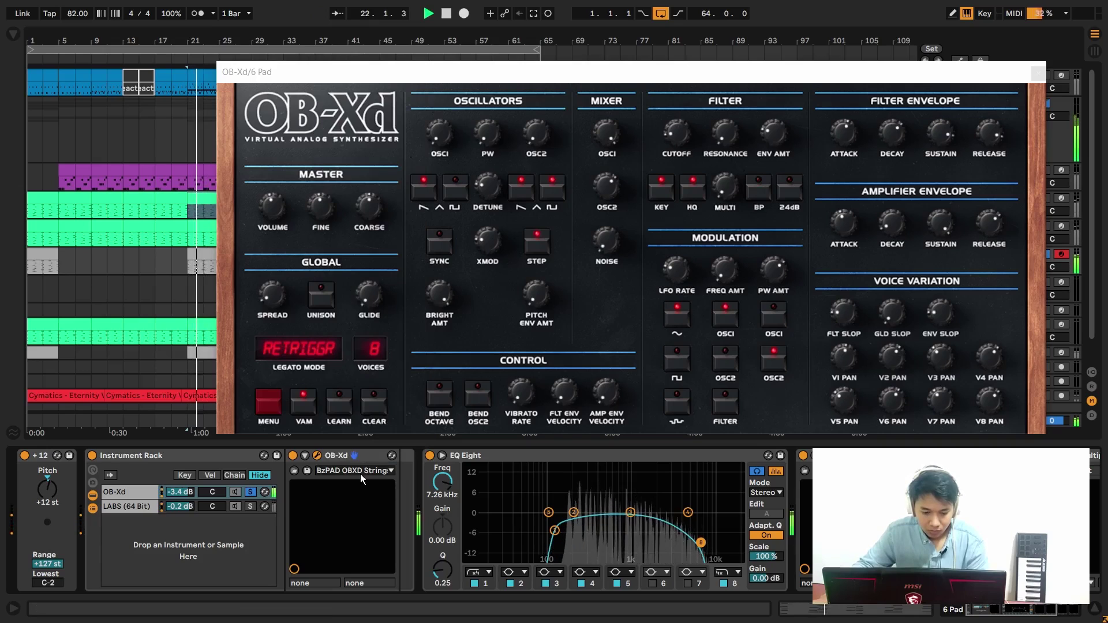
Stop playback, close OB-Xd, and select and solo the LABS chain in the Pad's Instrument Rack.
key(space)
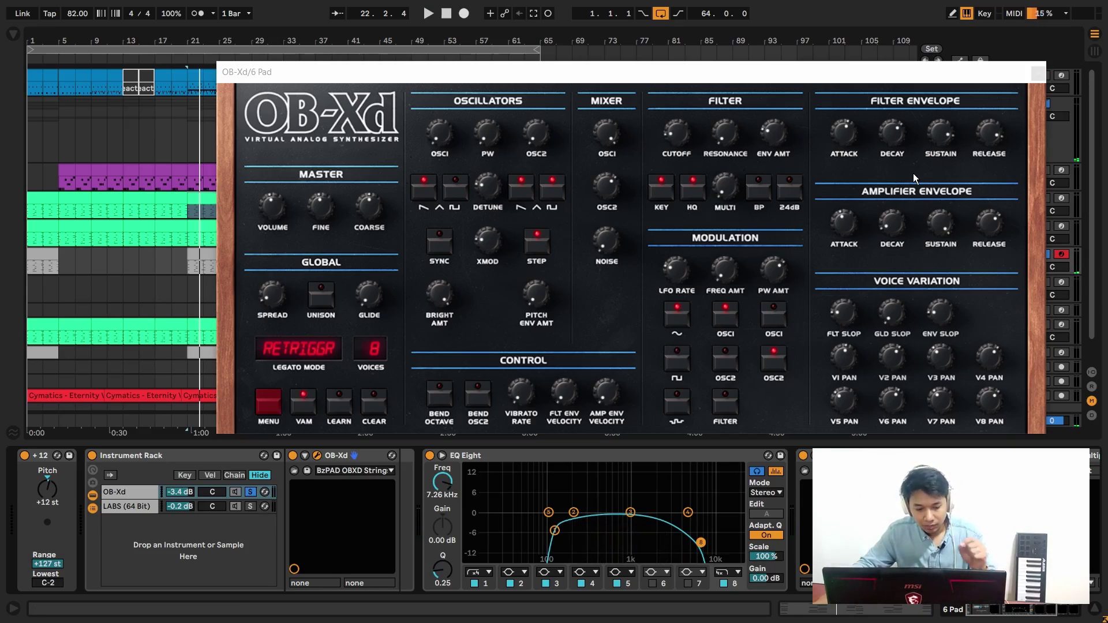
click(1040, 72)
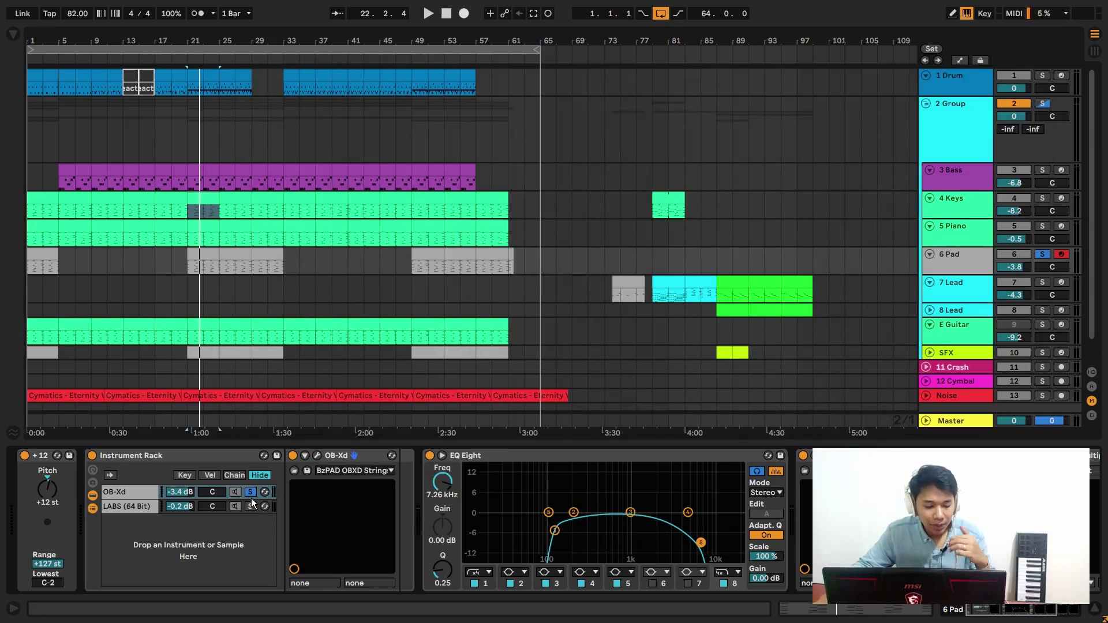
click(153, 507)
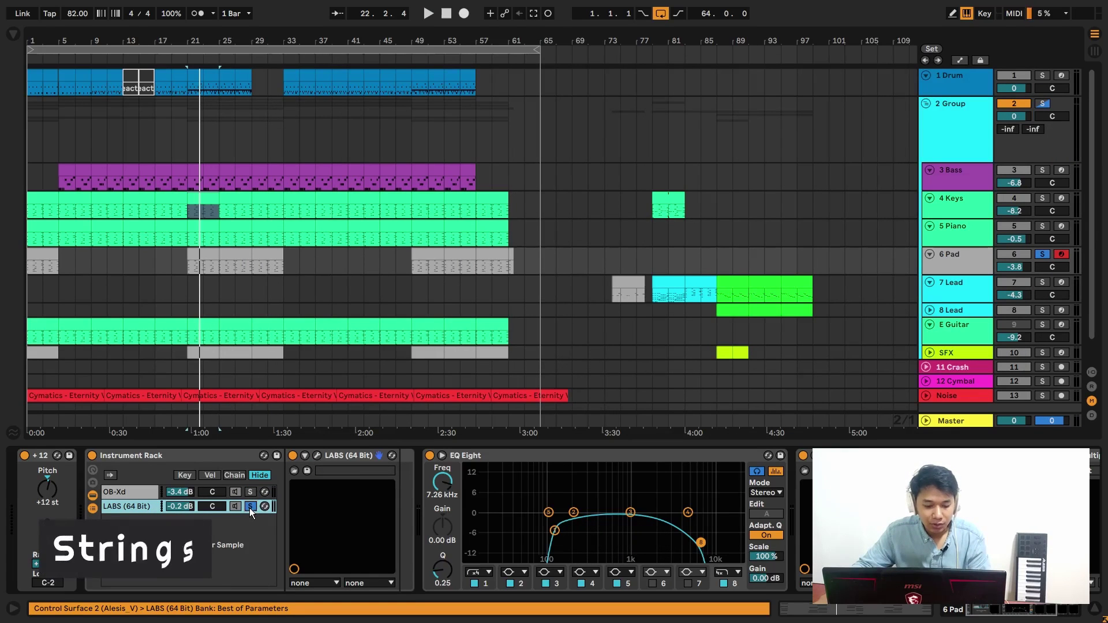
Open the Pad's LABS preset library to view the Strings category, and close the plug-in window.
click(317, 456)
drag(462, 111, 438, 88)
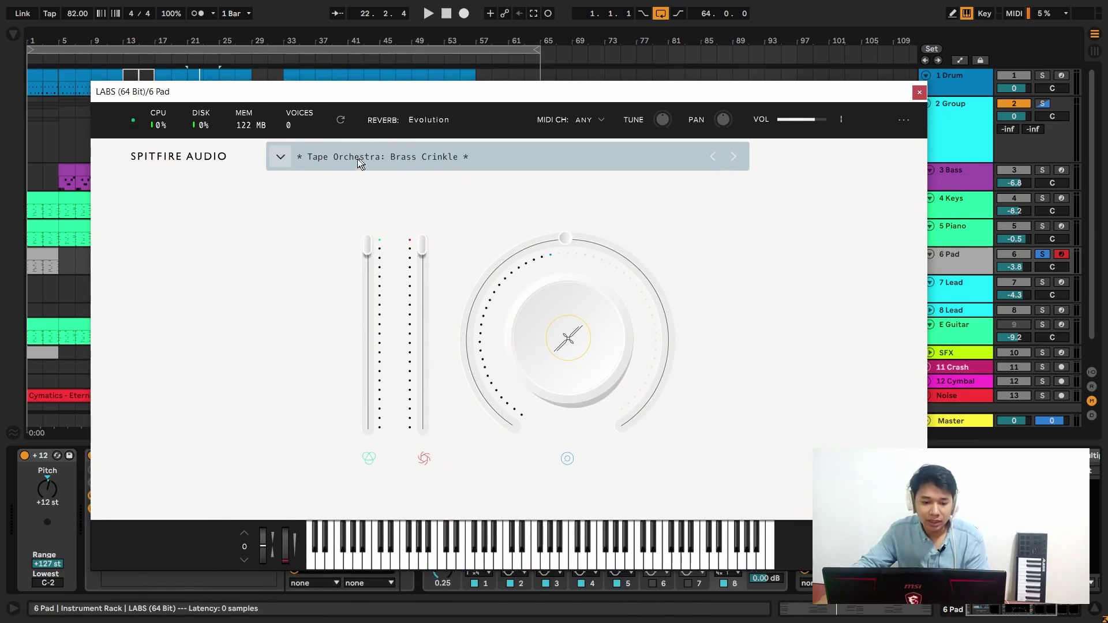
click(336, 156)
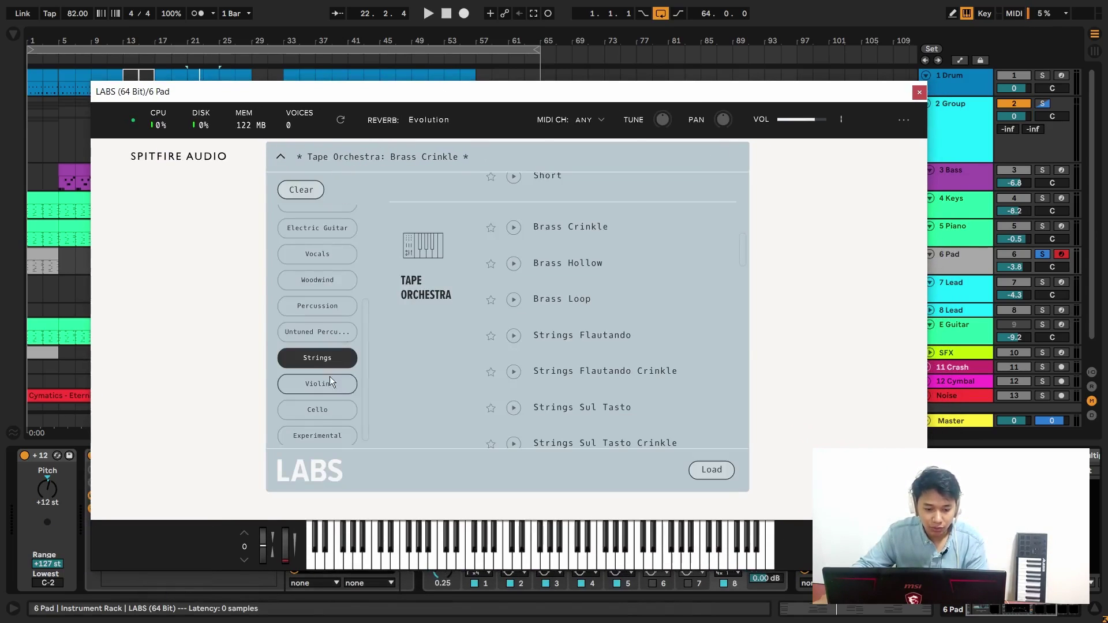
click(313, 359)
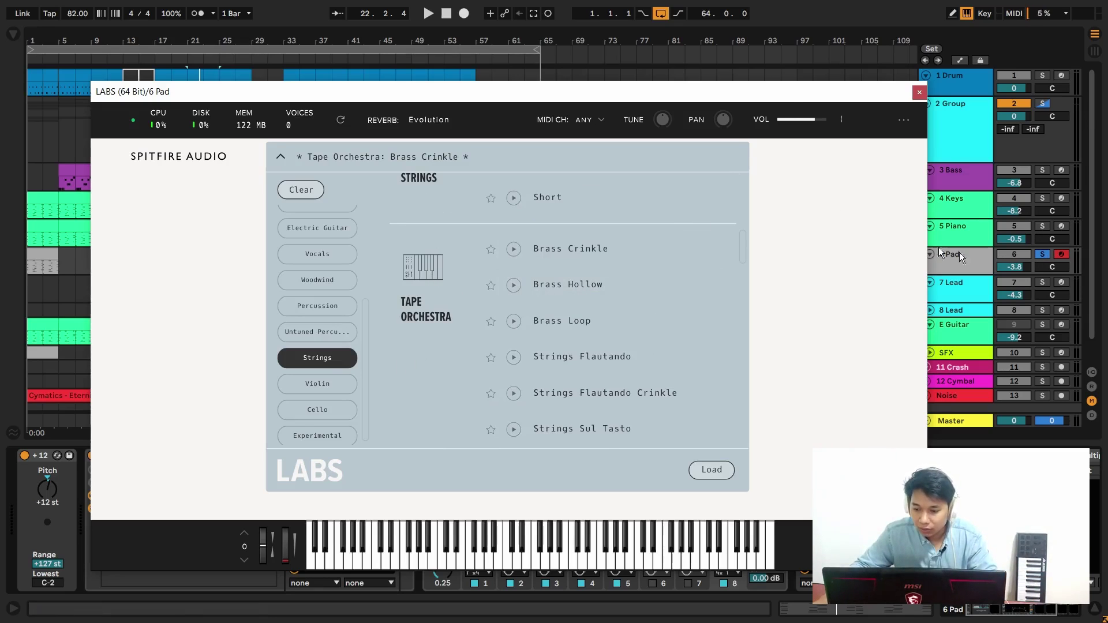
click(917, 94)
Audition the Pad with LABS's Tape Orchestra Brass Crinkle preset, reopen the LABS window and stop playback.
key(space)
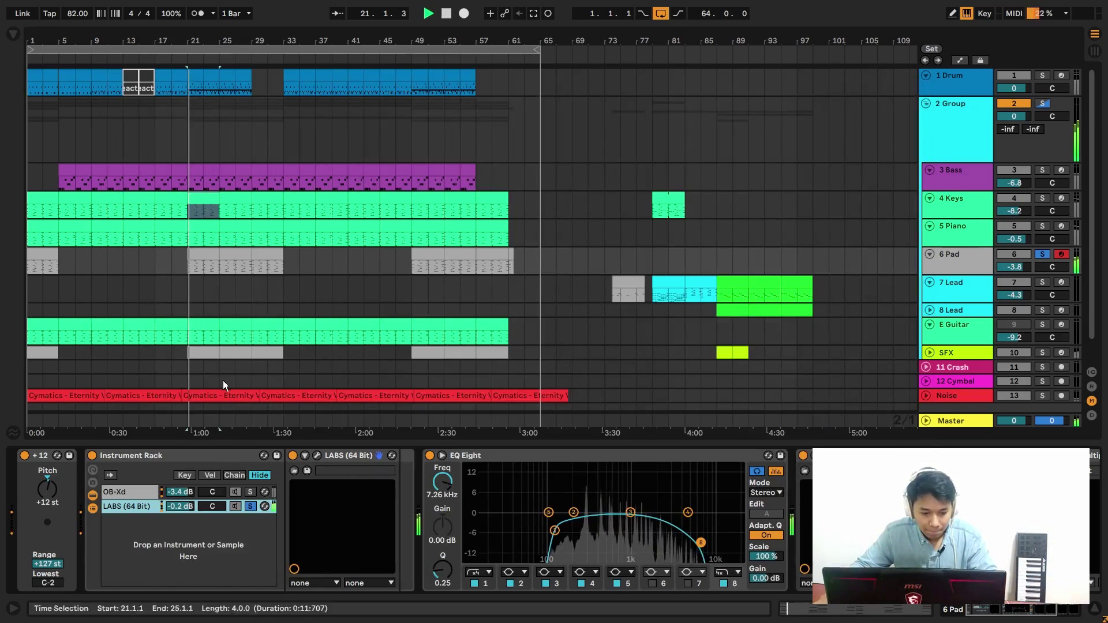
click(316, 455)
drag(422, 104, 428, 74)
key(space)
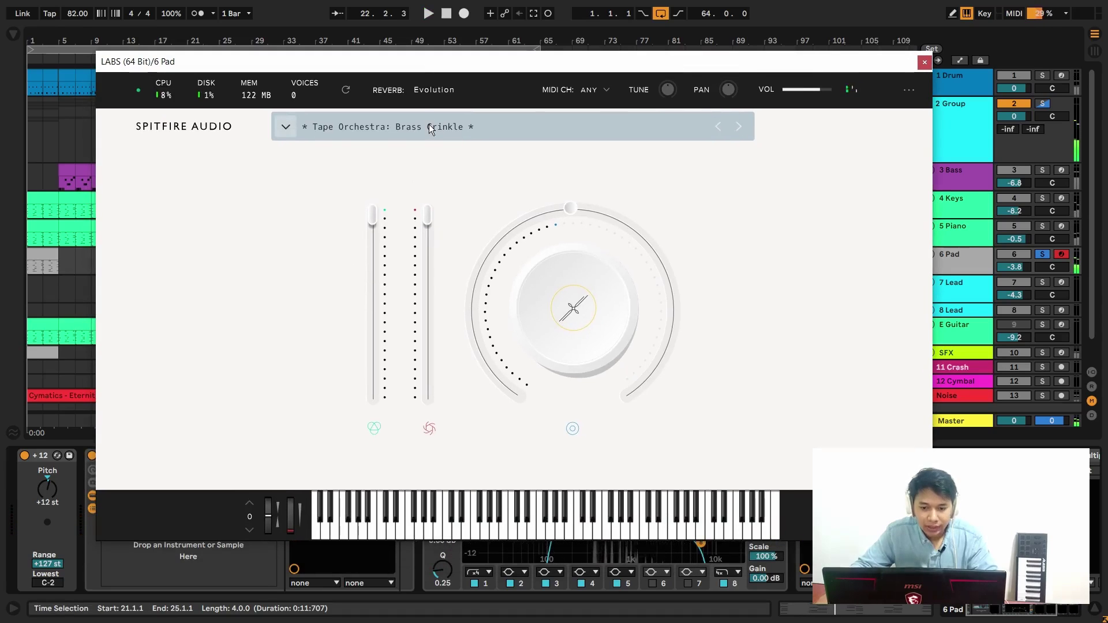
Load LABS's Tape Orchestra Strings Flautando, play it and set the Pad track's volume to -0.7 dB.
click(428, 124)
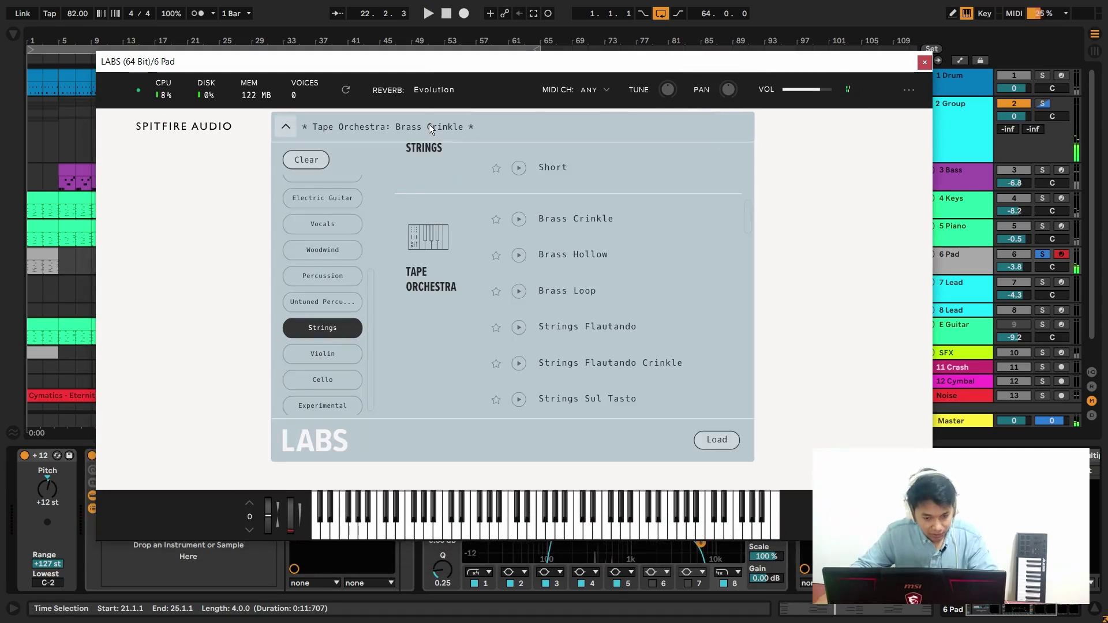
double_click(559, 326)
key(space)
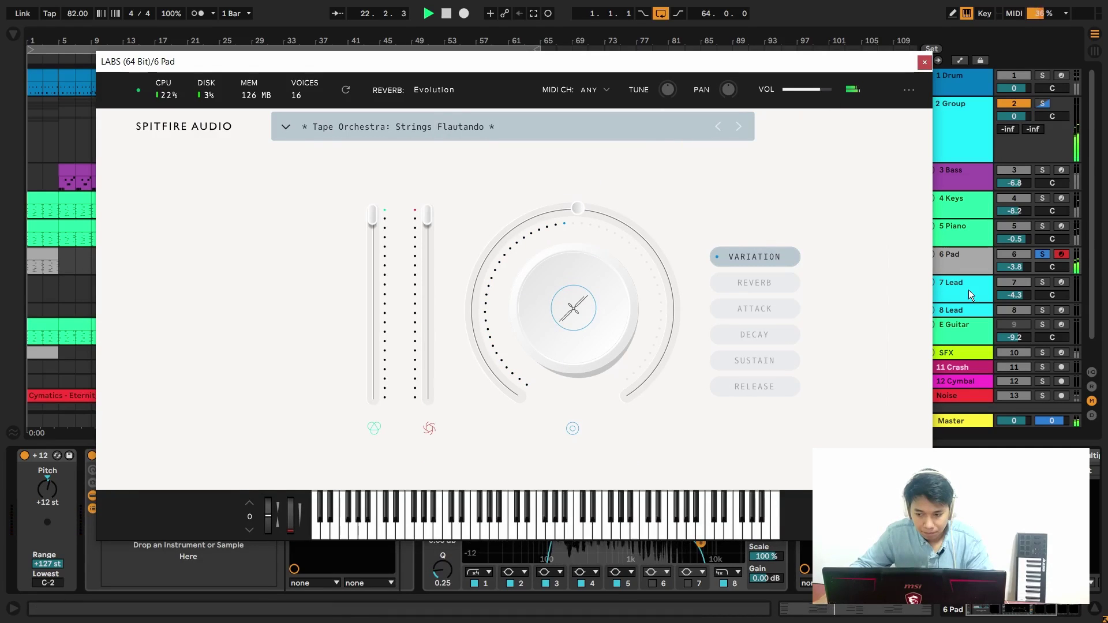
drag(1021, 270, 1021, 259)
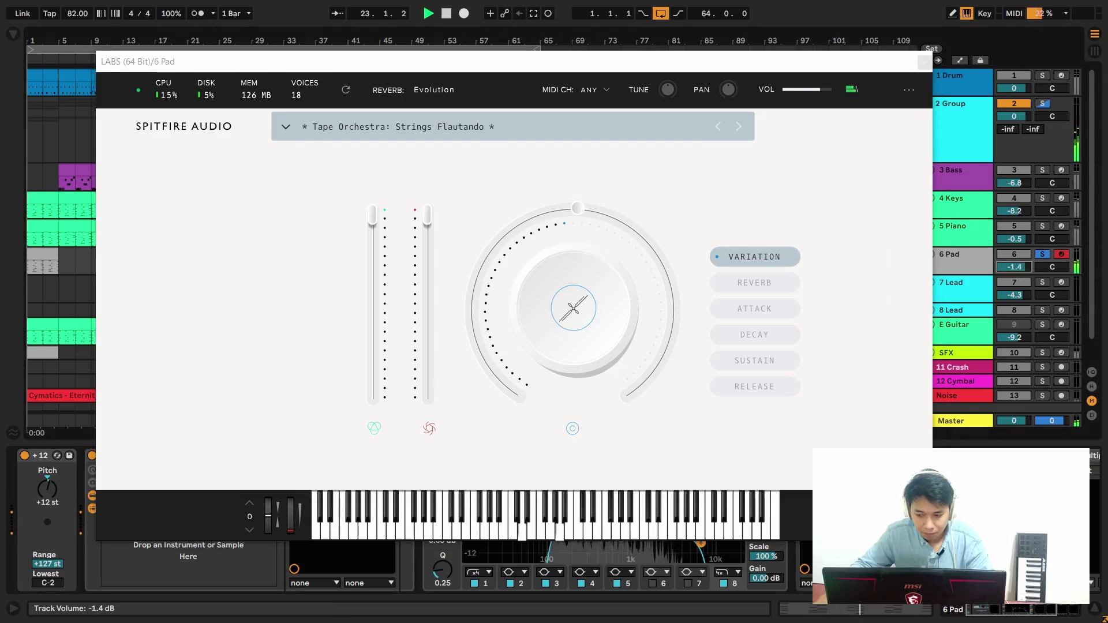
drag(623, 62, 787, 40)
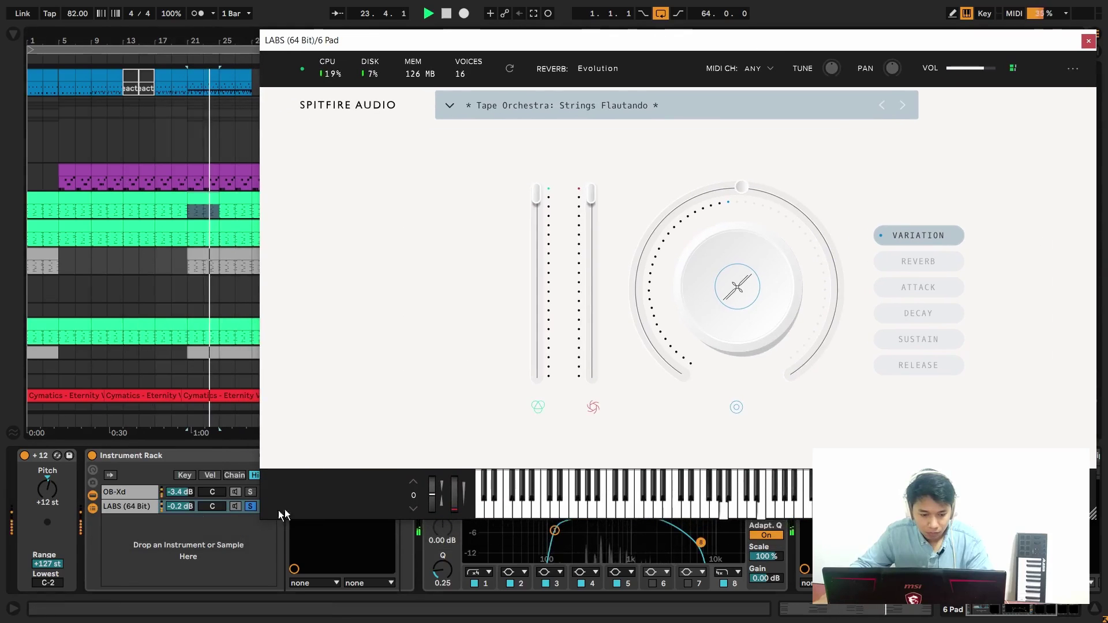
Audition LABS's Tape Orchestra Strings Flautando Crinkle preset while playback continues.
drag(632, 116, 525, 126)
click(539, 117)
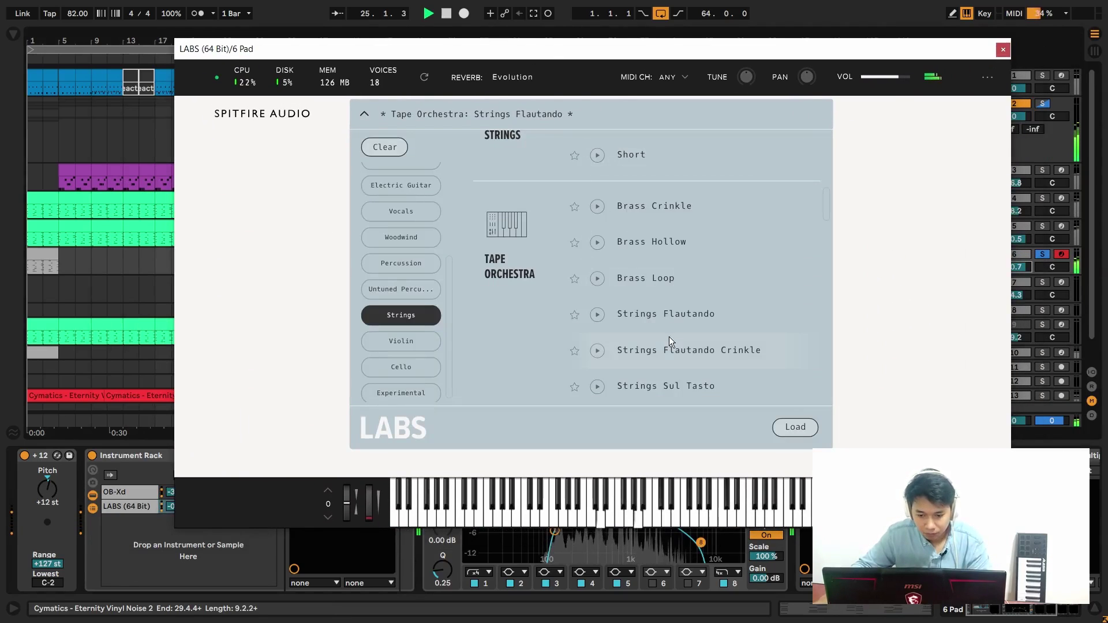
scroll(661, 351, down, 1)
click(674, 317)
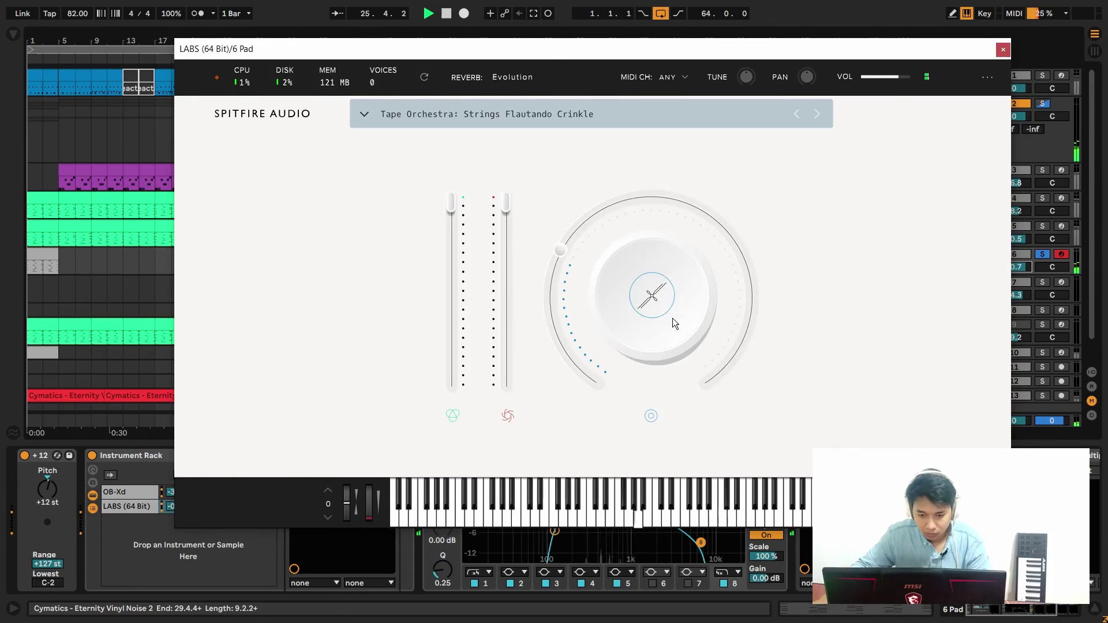
Load LABS's Tape Orchestra Strings Sul Tasto, turn up its large dial and restart playback.
click(558, 115)
scroll(694, 353, down, 2)
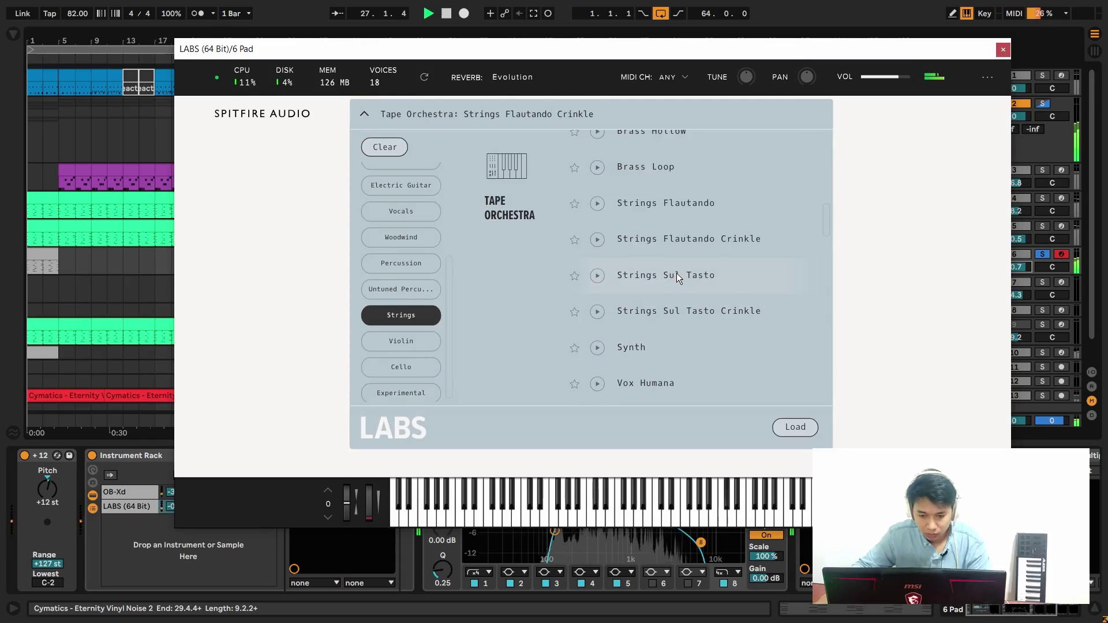
click(676, 277)
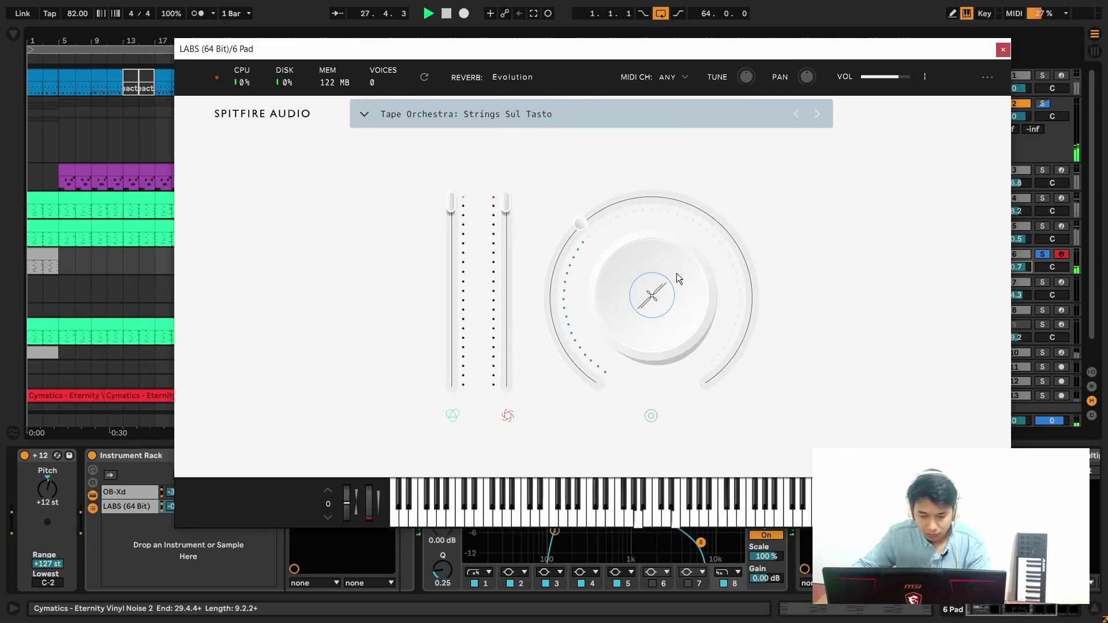
click(667, 191)
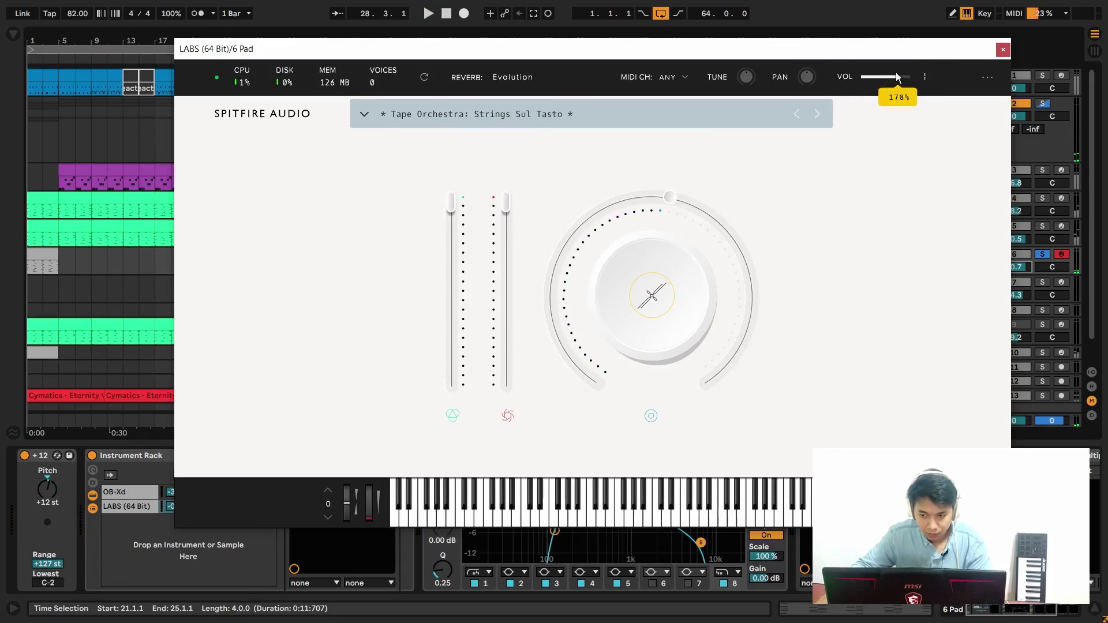
drag(811, 50, 694, 320)
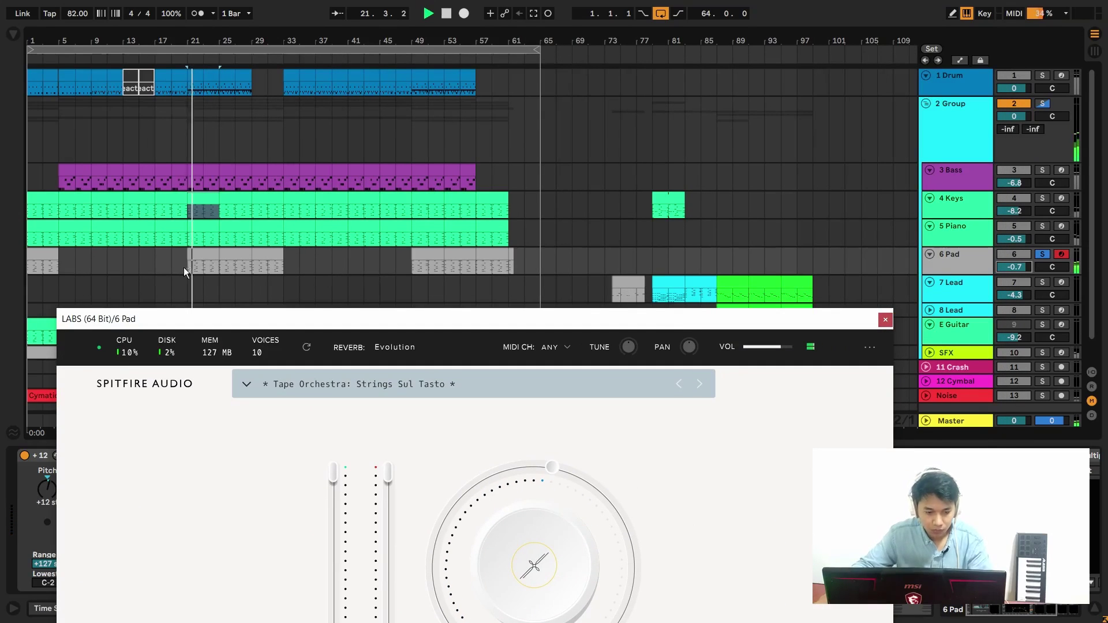
Listen to the Pad clip with Strings Sul Tasto from bar 21, bring back its LABS window and stop playback.
click(171, 129)
scroll(171, 130, up, 5)
scroll(346, 242, left, 3)
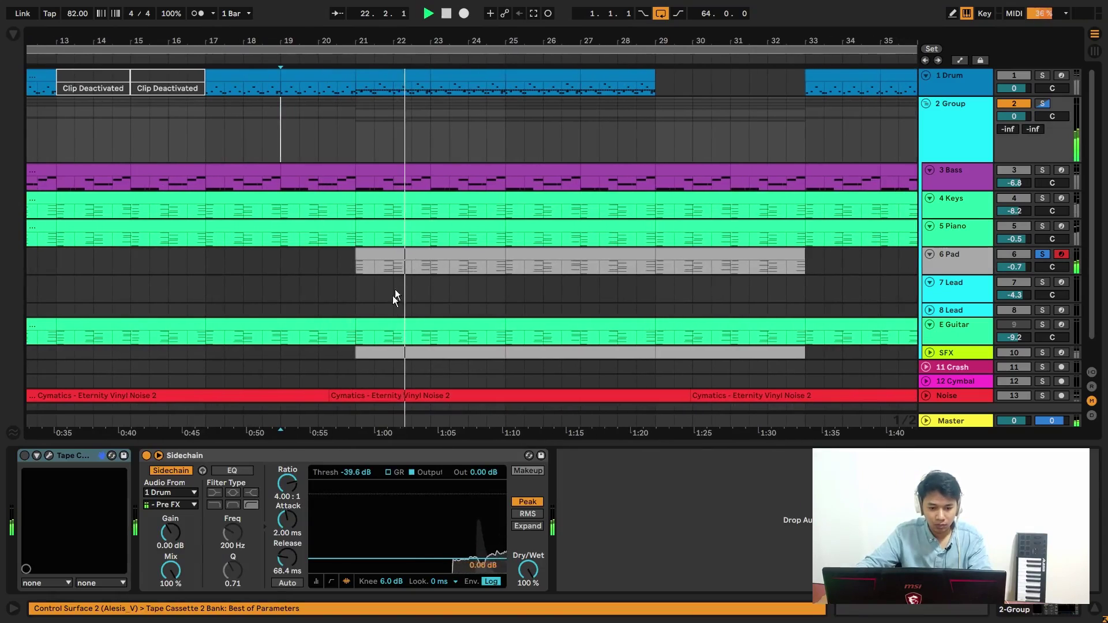
click(982, 264)
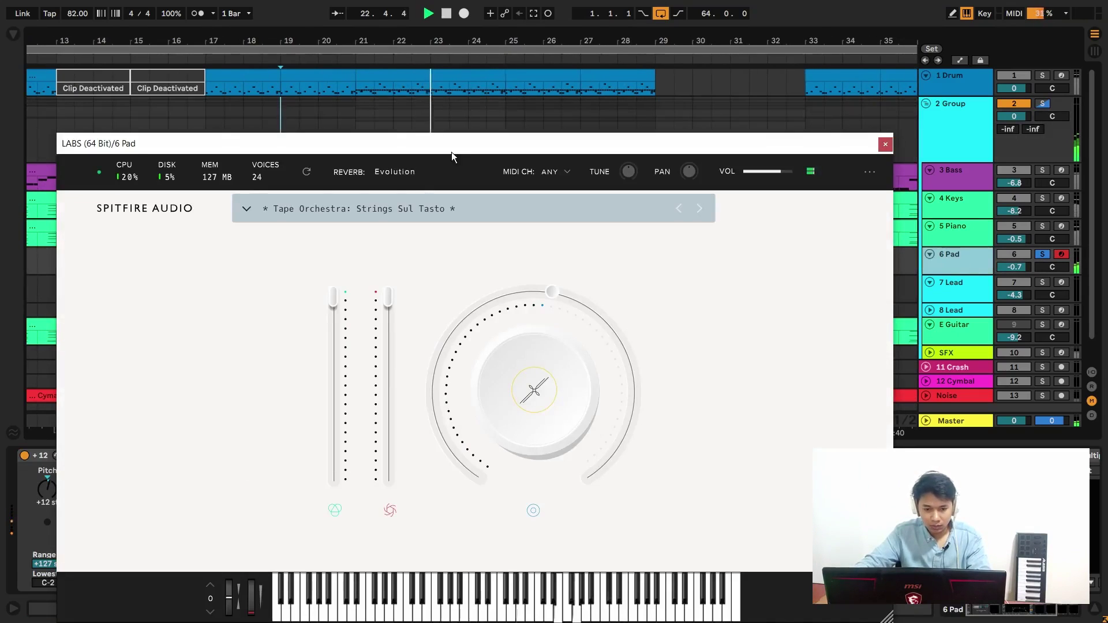
drag(451, 152, 455, 105)
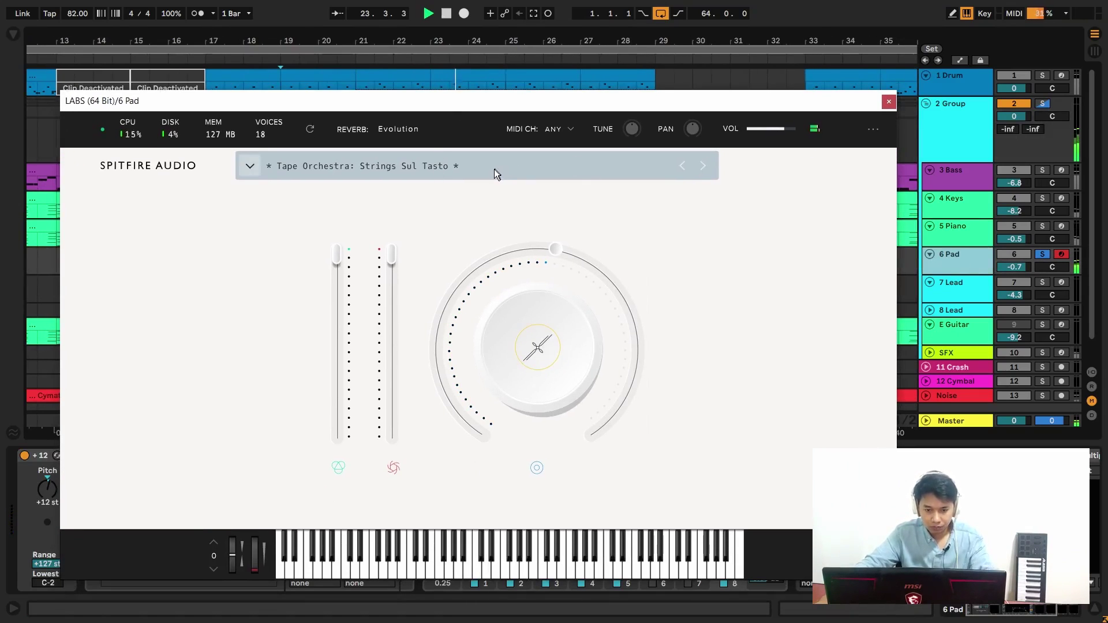
key(space)
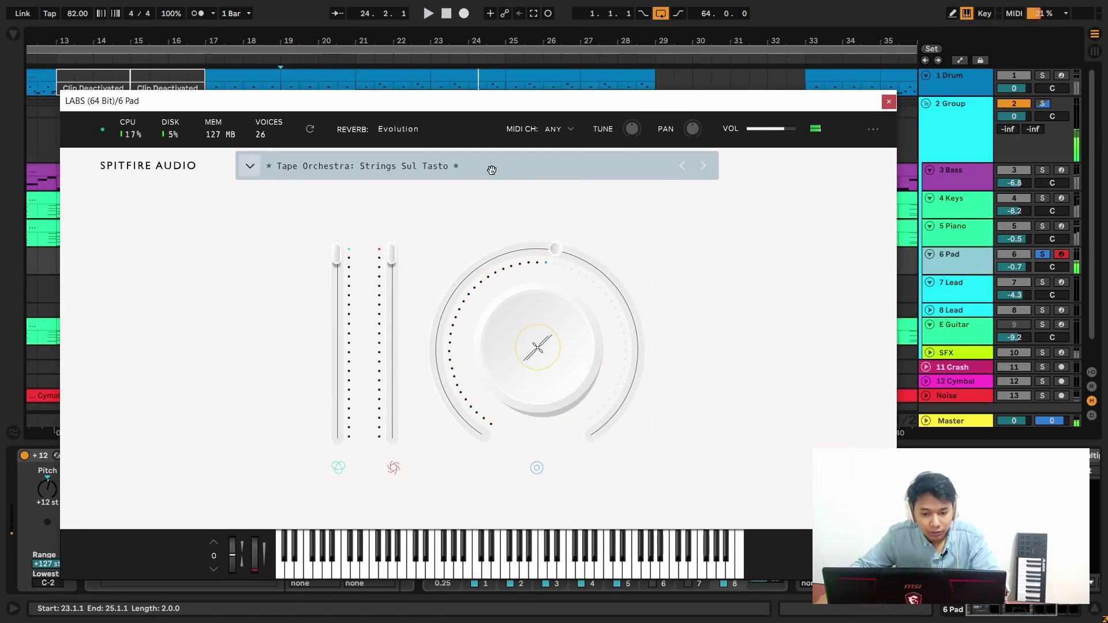
Browse the Tape Orchestra presets, load Brass Crinkle and slightly lower the slider with the red symbol.
click(492, 171)
scroll(532, 402, down, 2)
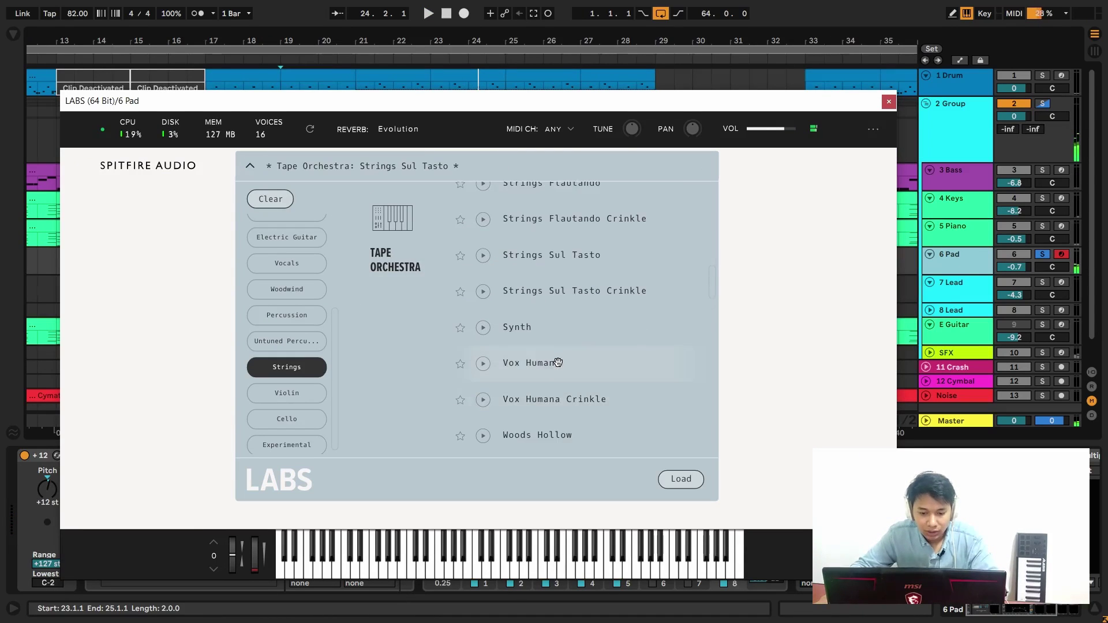
scroll(555, 363, down, 2)
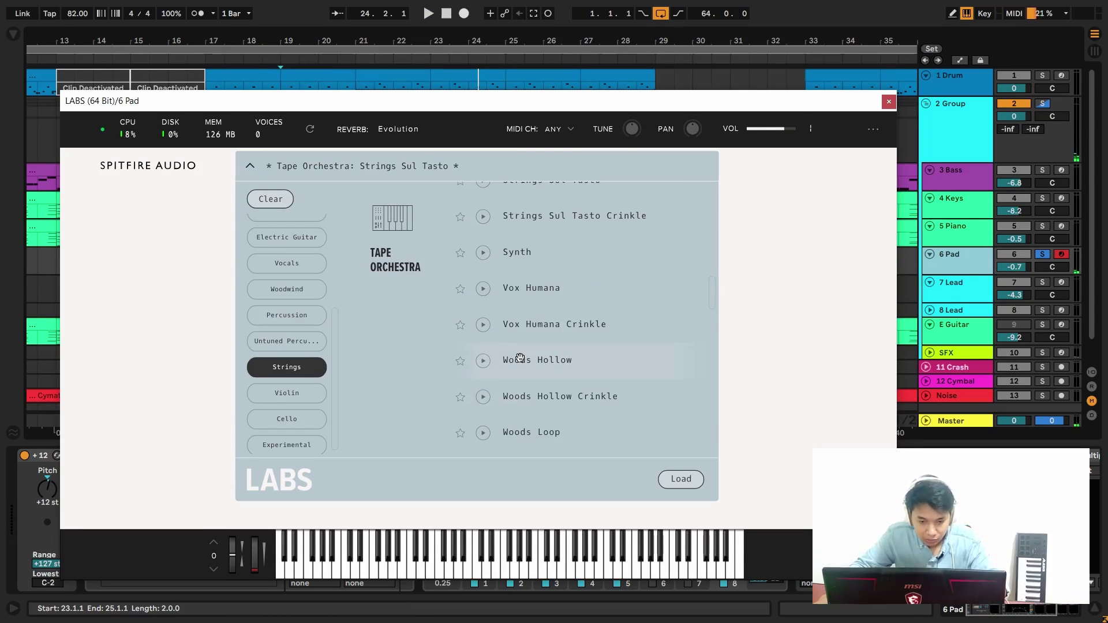
scroll(520, 357, up, 1)
scroll(558, 316, up, 2)
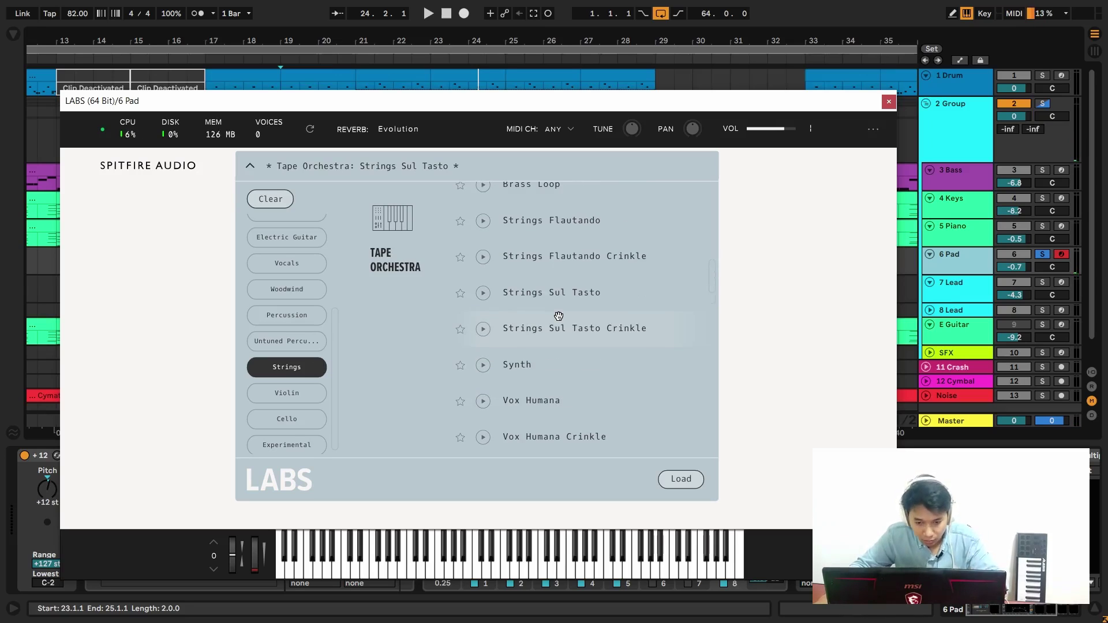
scroll(558, 316, up, 3)
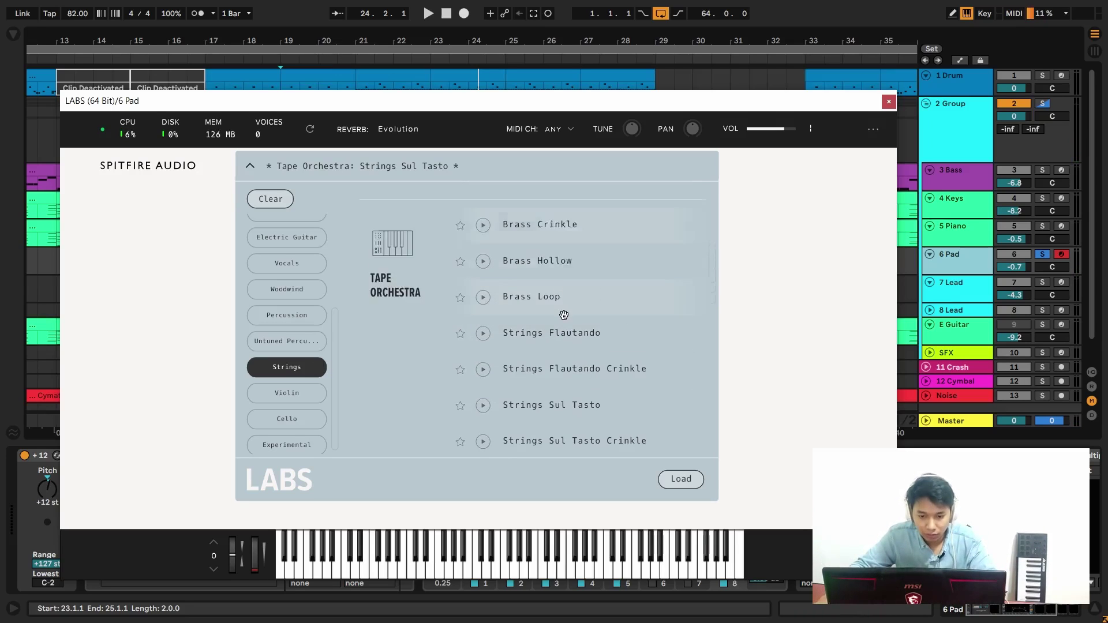
scroll(563, 314, up, 1)
double_click(560, 261)
mouse_move(389, 291)
mouse_down()
mouse_move(396, 263)
mouse_move(392, 278)
mouse_up()
Set the playback start to bar 21 on the Pad clip and play it with Brass Crinkle.
key(space)
drag(633, 101, 632, 411)
click(356, 269)
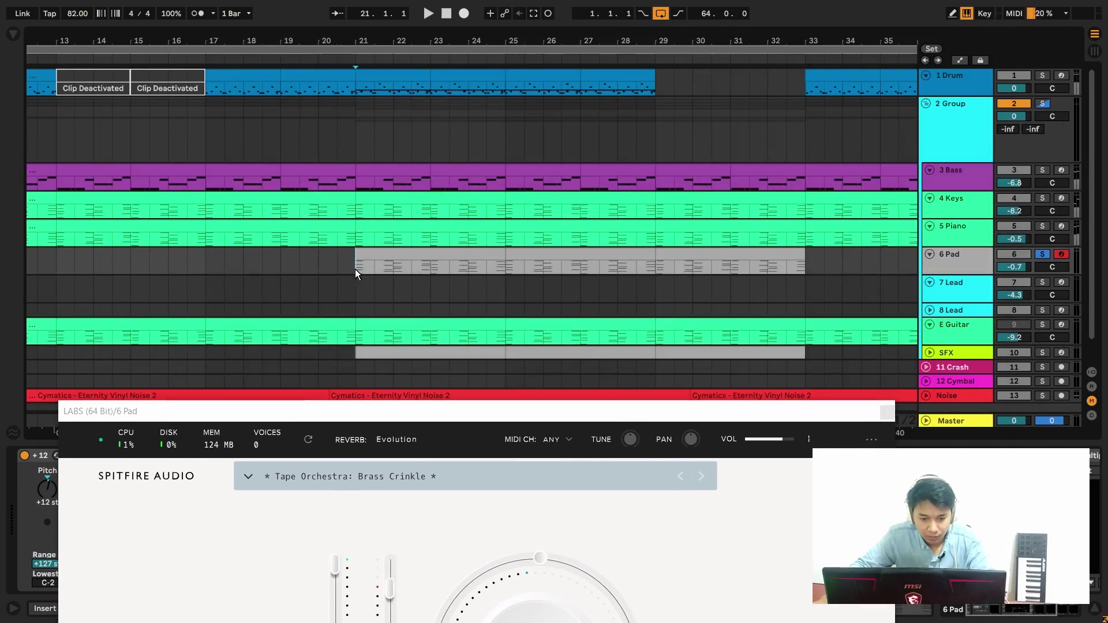
key(space)
key(space)
drag(462, 414, 499, 97)
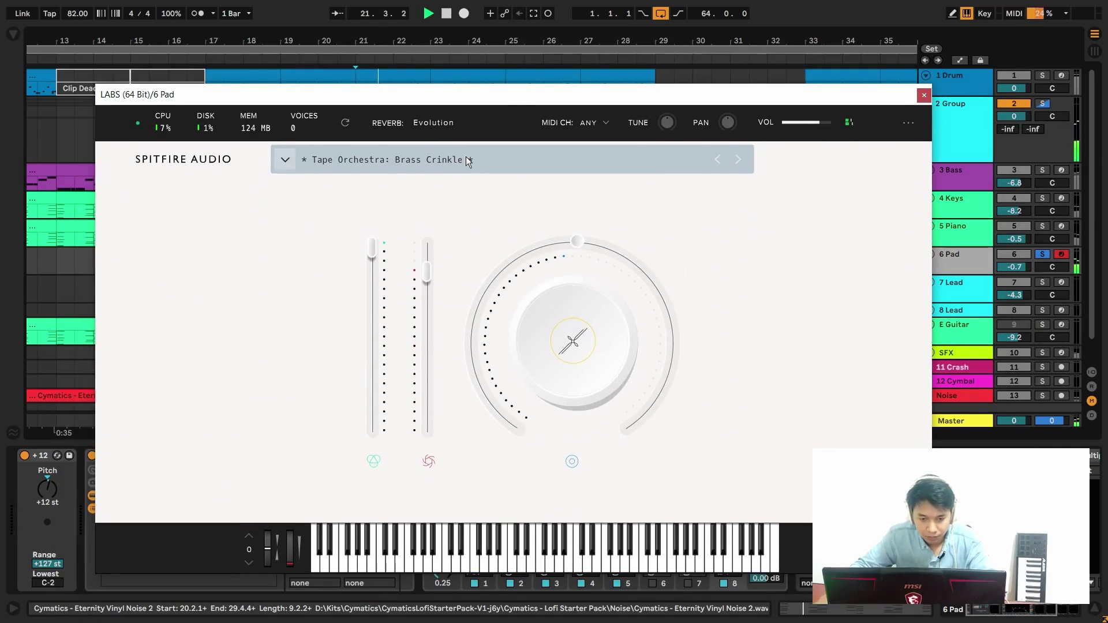
Check the Strings preset list while Brass Crinkle plays, close the list and stop playback.
click(451, 160)
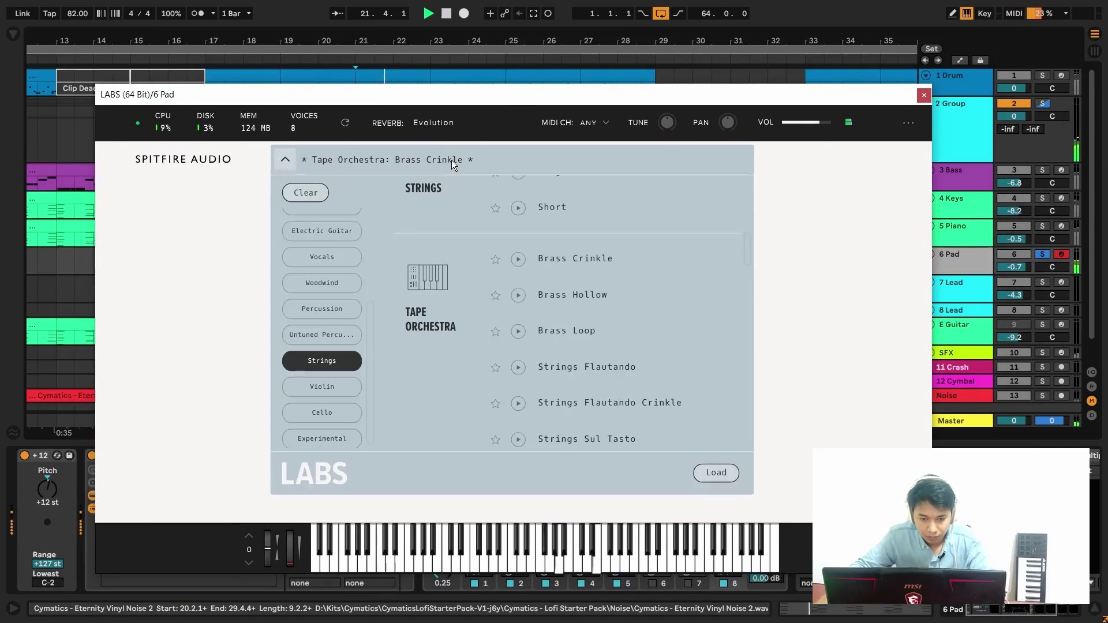
click(285, 160)
drag(439, 99, 462, 77)
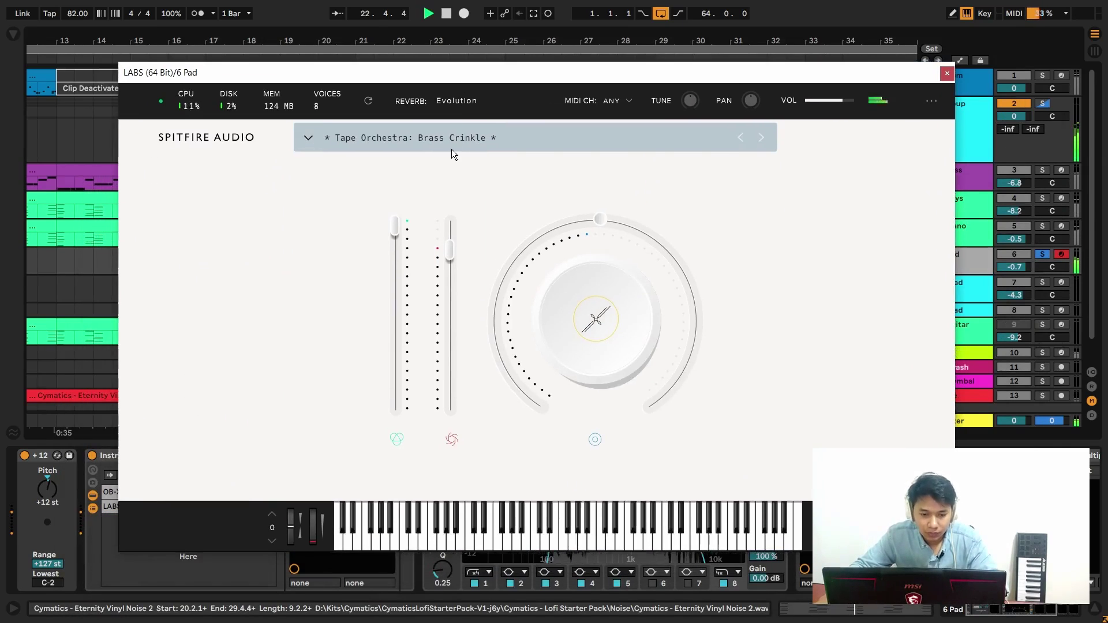
key(space)
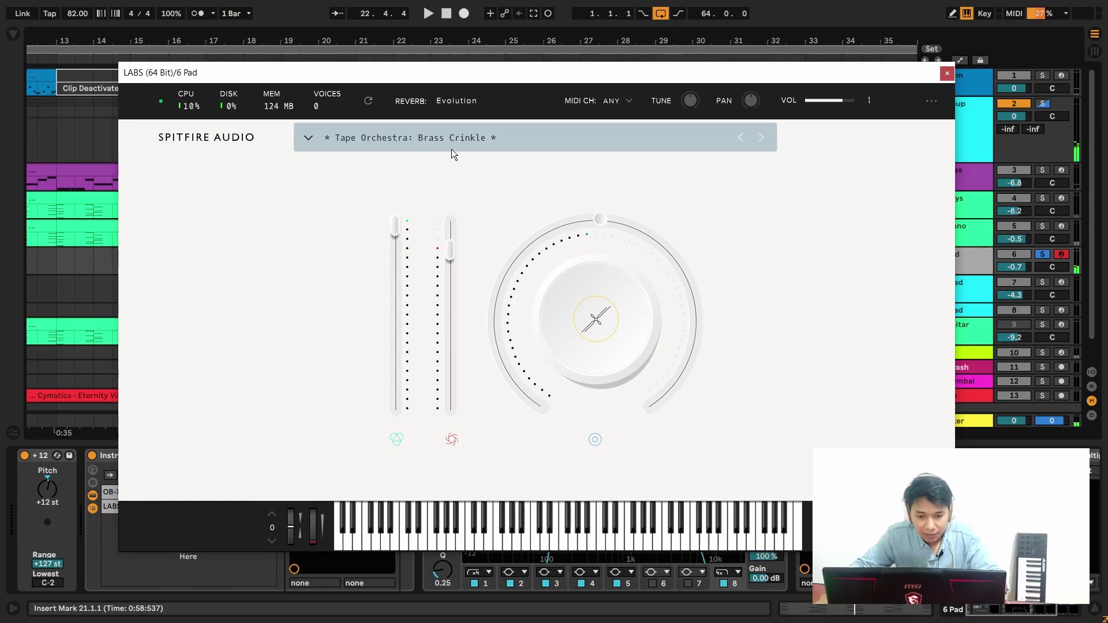
View the Piano track's LABS preset, and return to the Pad's LABS preset list in the Strings category.
click(968, 233)
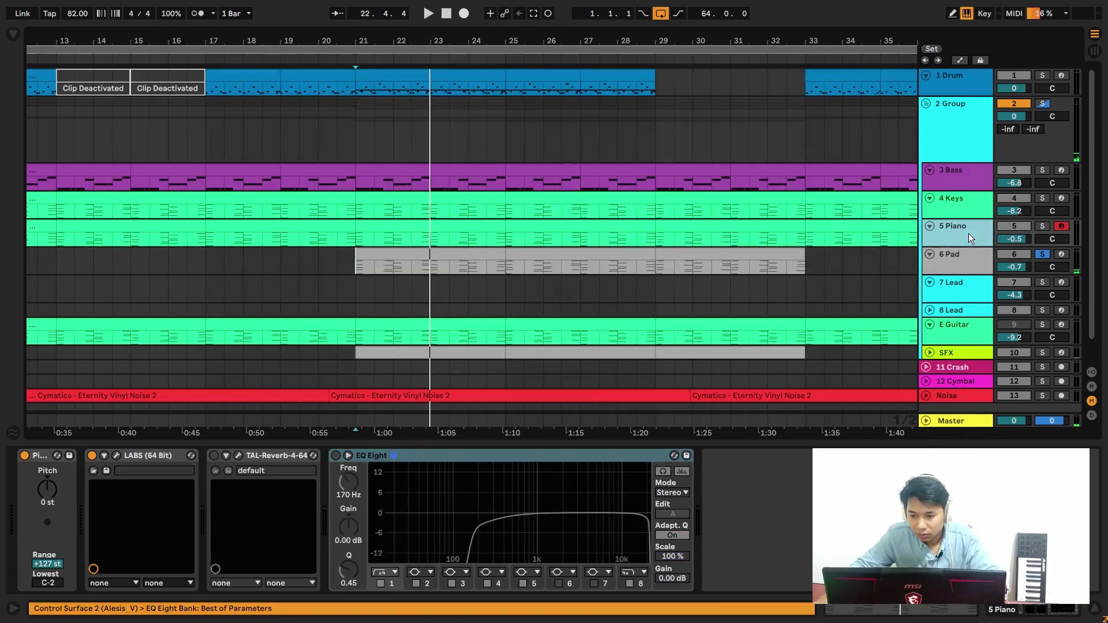
click(117, 457)
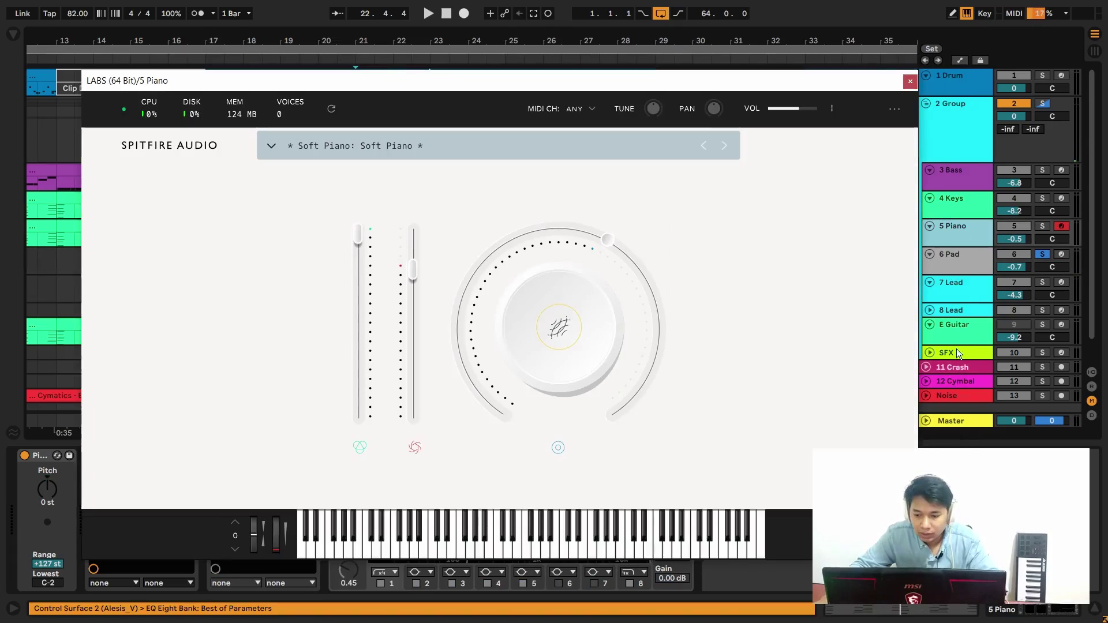
click(954, 269)
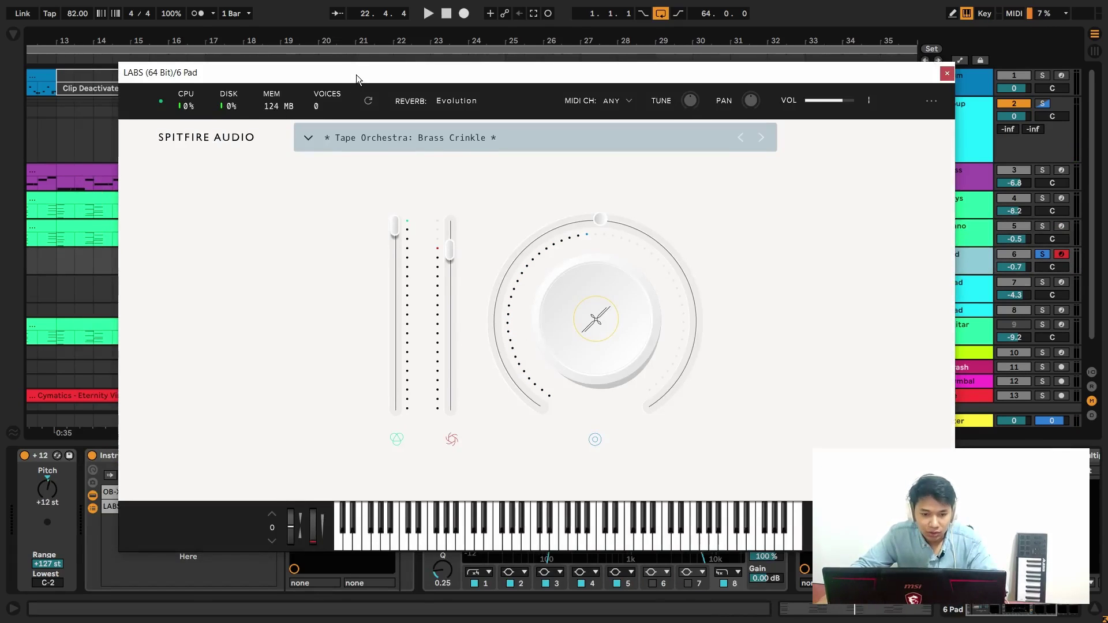
click(388, 123)
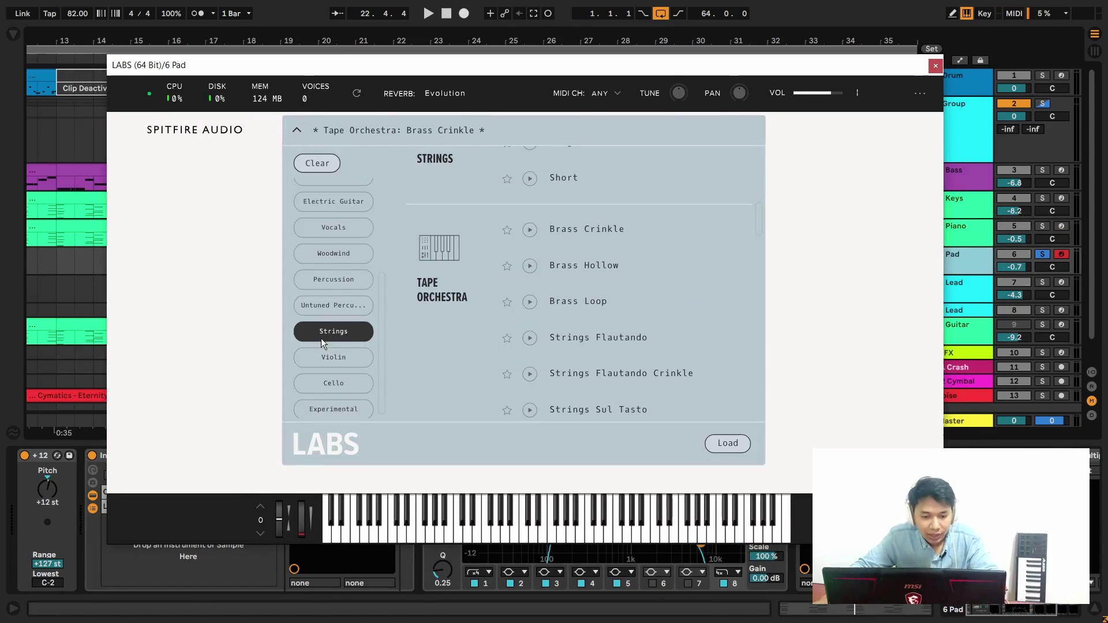
Close the open LABS preset list and Vital window, and play the Lead track's section from bar 21.
click(296, 130)
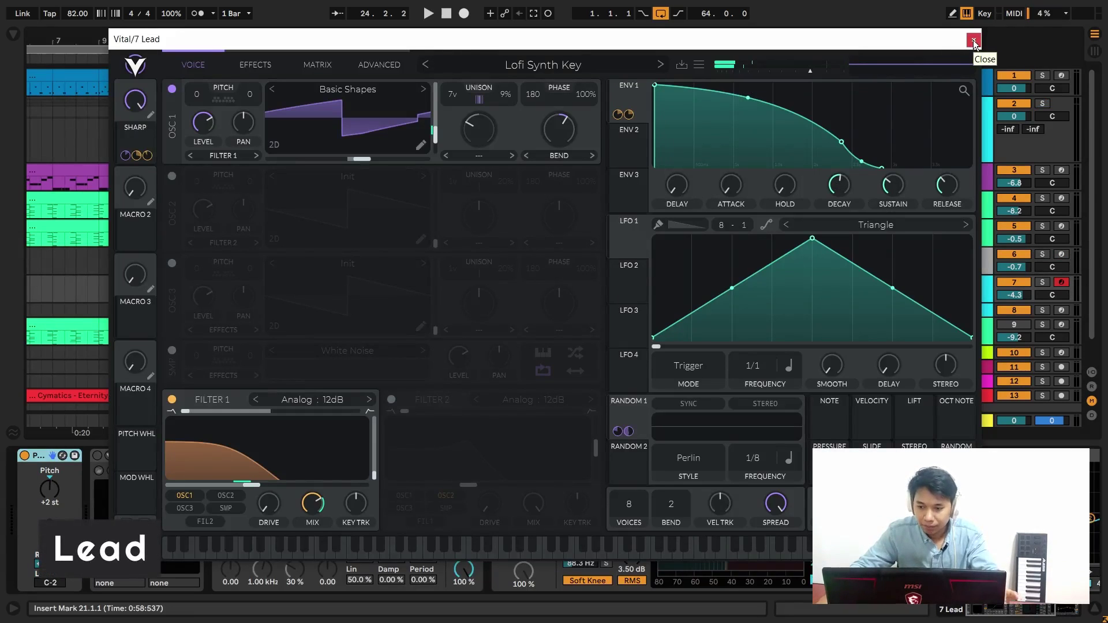
click(974, 40)
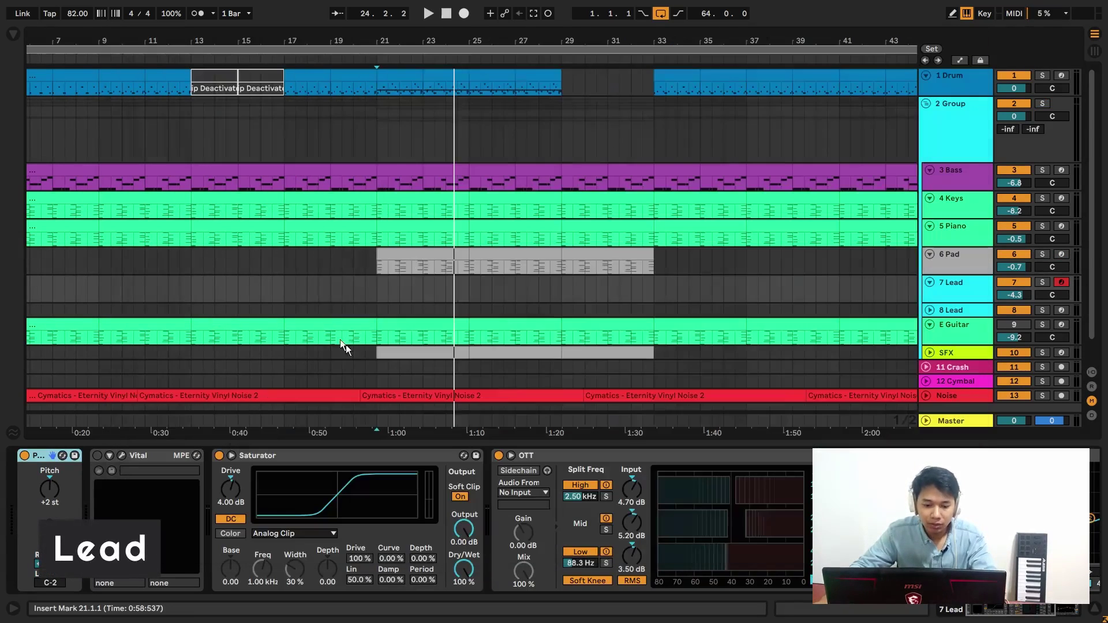
click(378, 289)
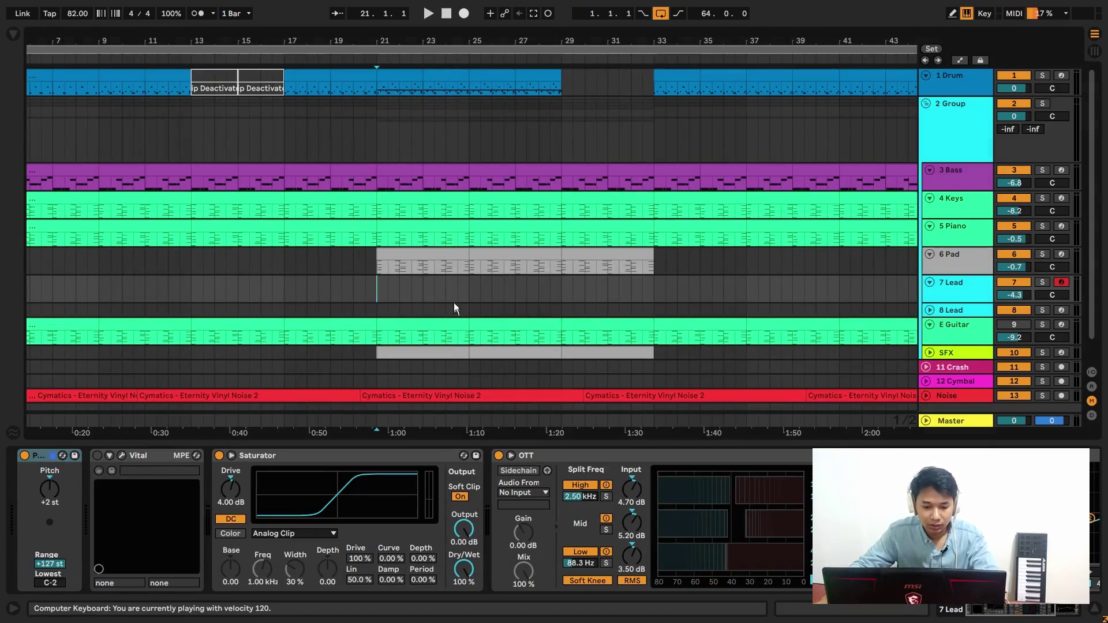
key(space)
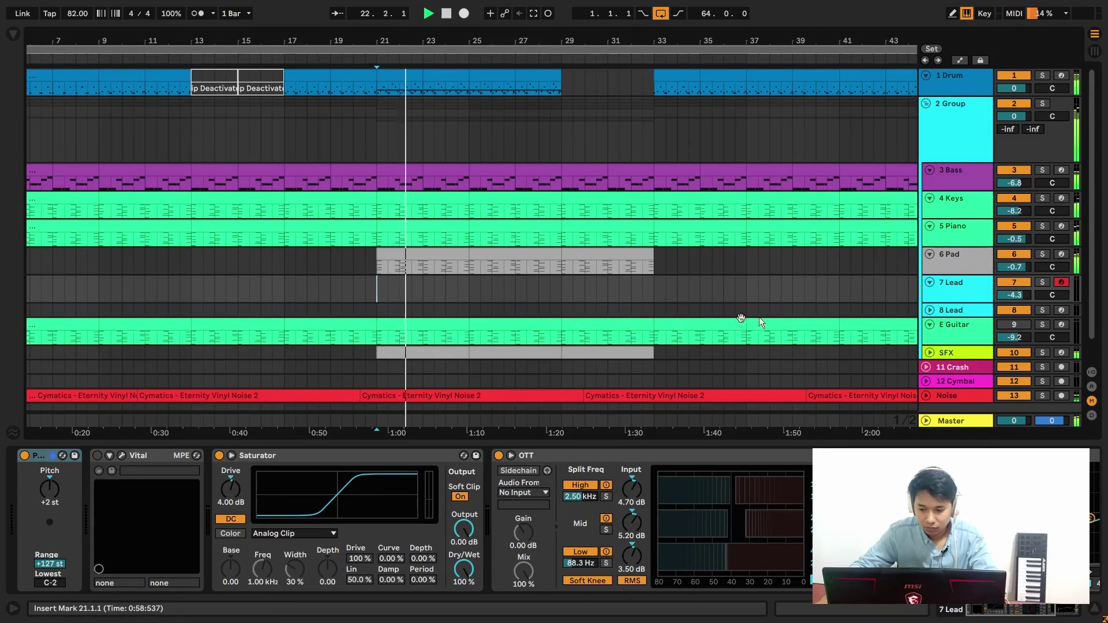
Check the Pad track's instrument rack, stop playback and bring up the Lead track's Vital synth in full view.
key(Up)
click(192, 509)
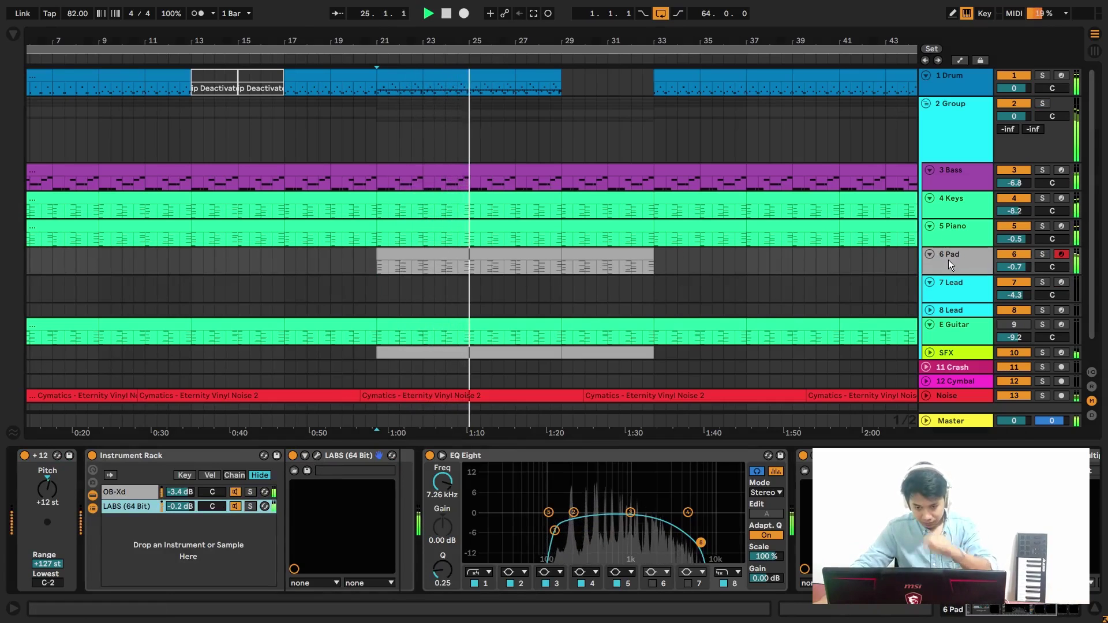
click(953, 288)
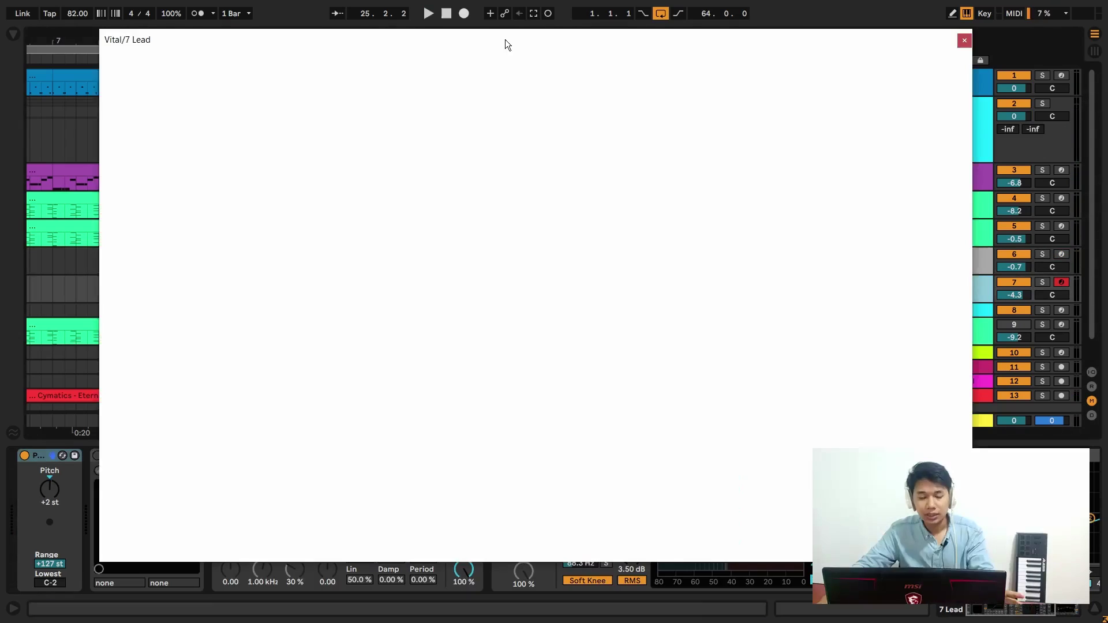
drag(501, 40, 527, 56)
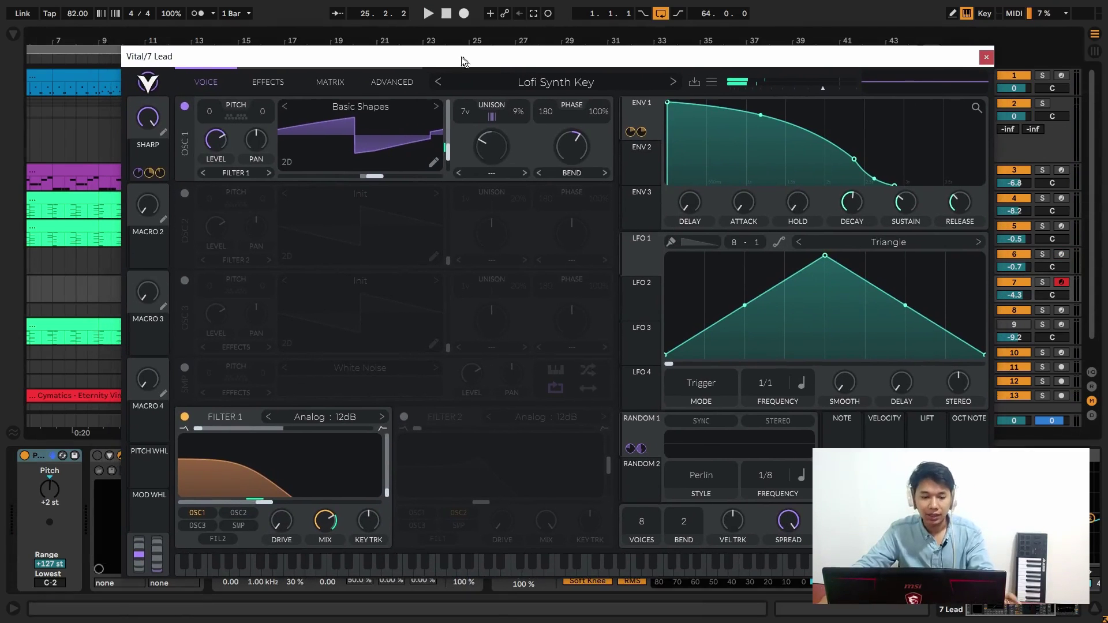
drag(222, 56, 226, 46)
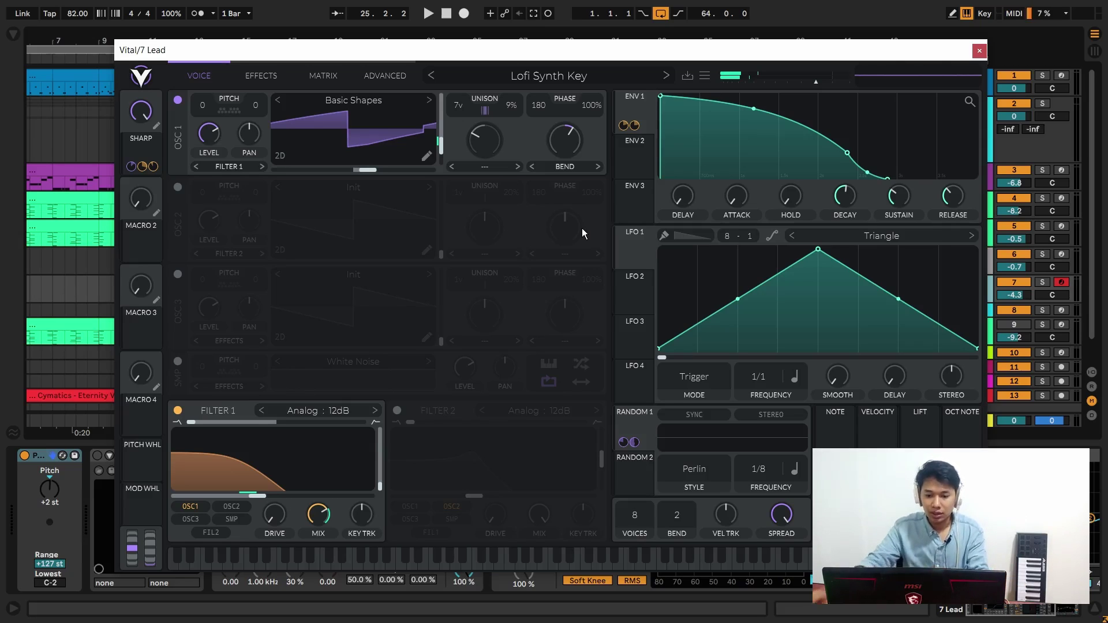
View the Trex - Lo-Fi Producer Presets folder in Vital's preset browser and close the browser.
click(572, 78)
scroll(285, 471, down, 5)
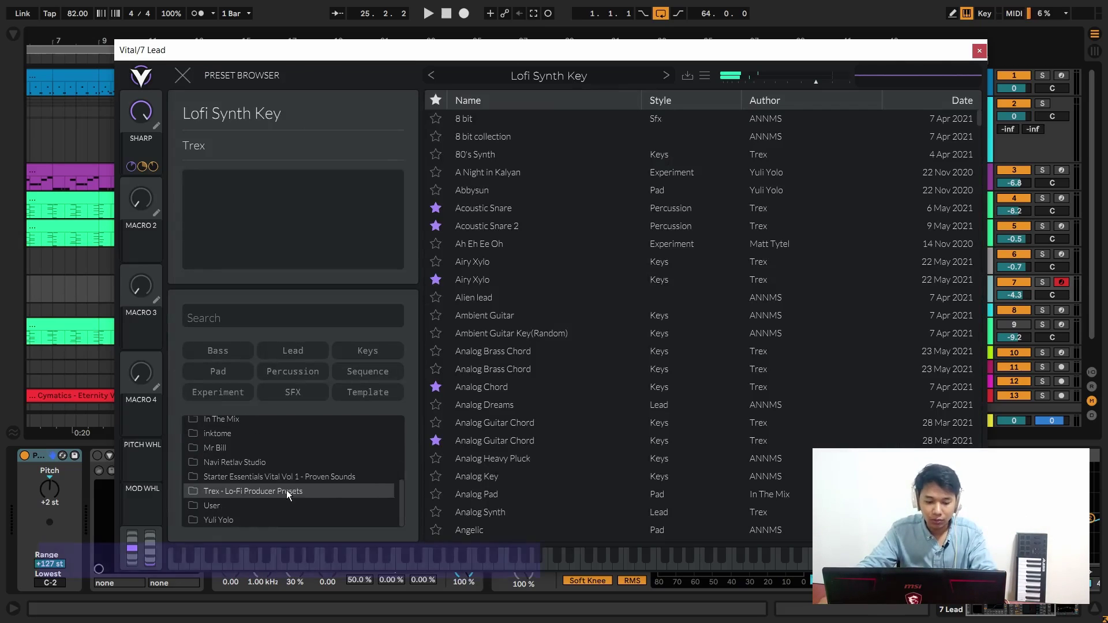
click(289, 489)
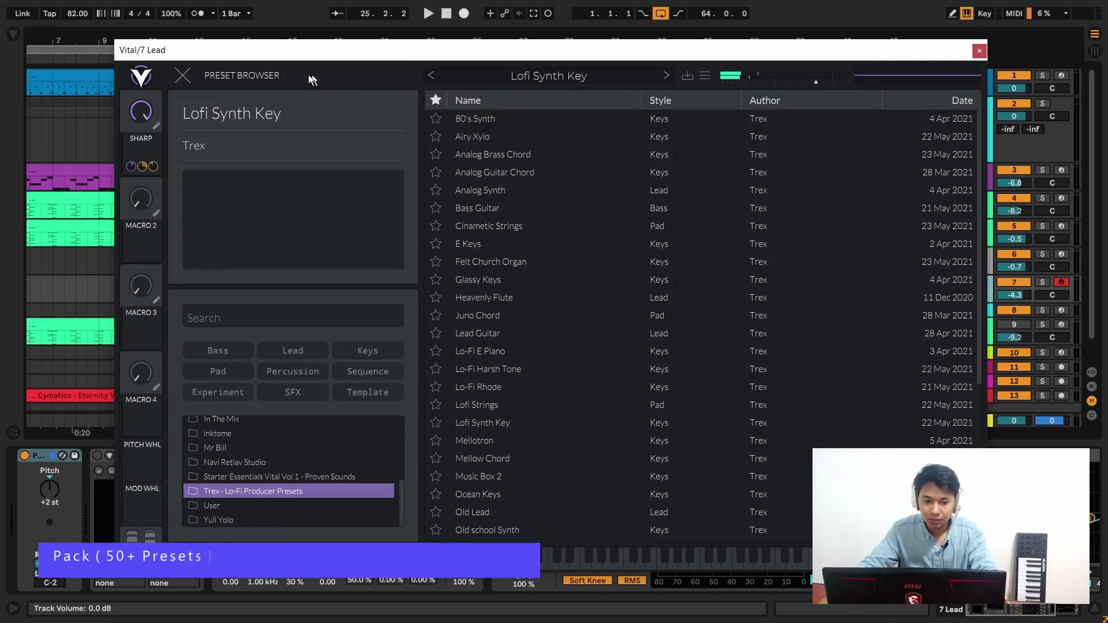
click(183, 76)
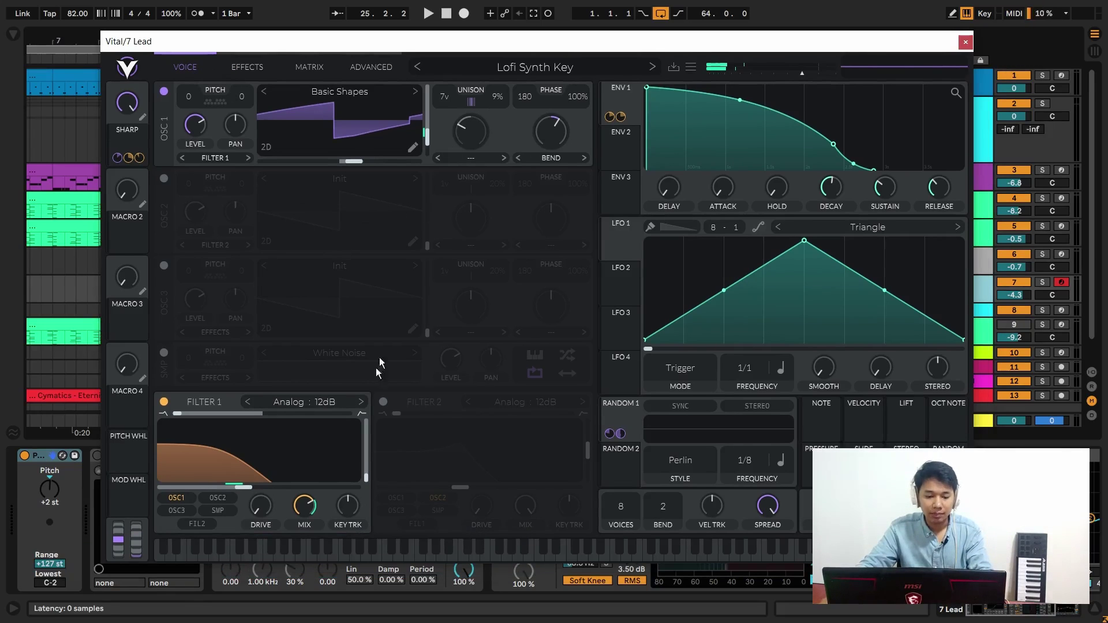
Set the Vital interface size to 70% and return to the synth view.
click(128, 70)
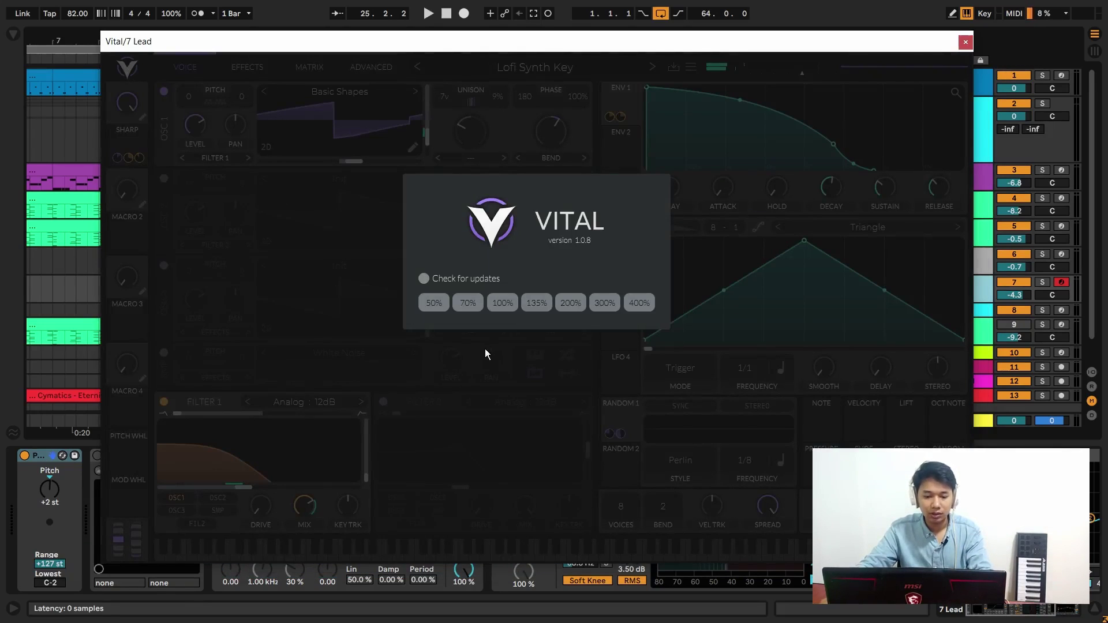
click(459, 301)
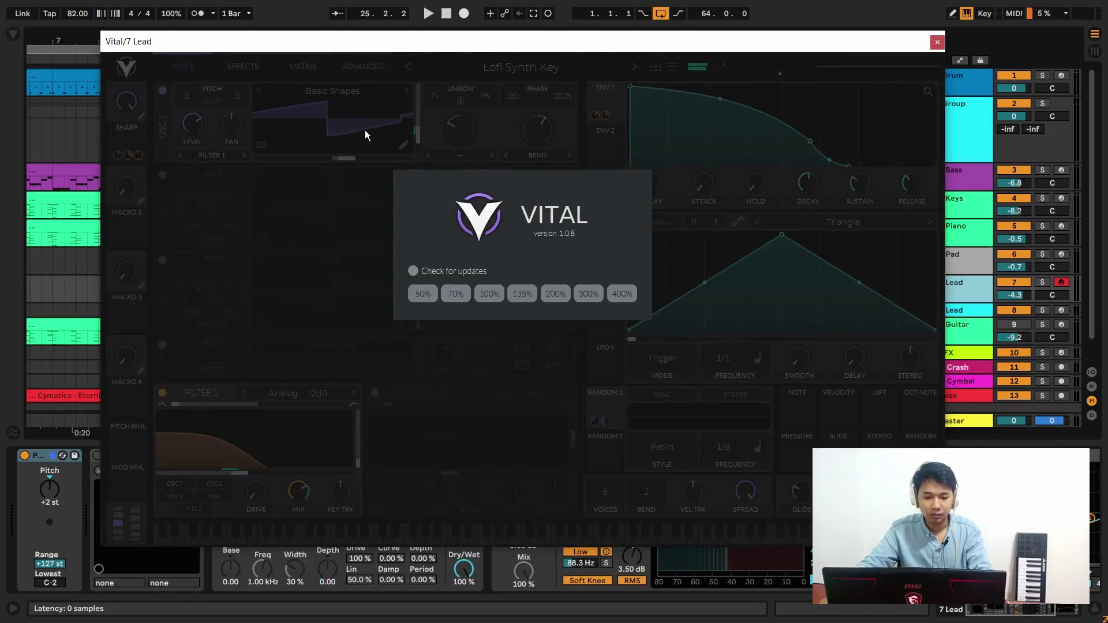
click(357, 138)
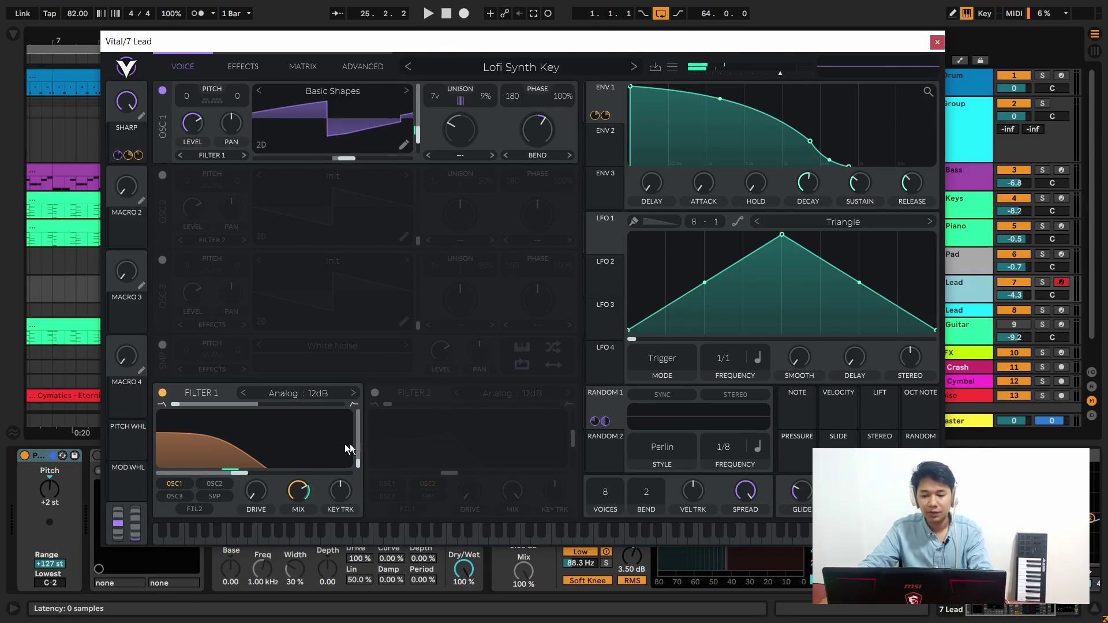
Look through Vital's effects, matrix and advanced pages, and return to the voice page.
click(242, 66)
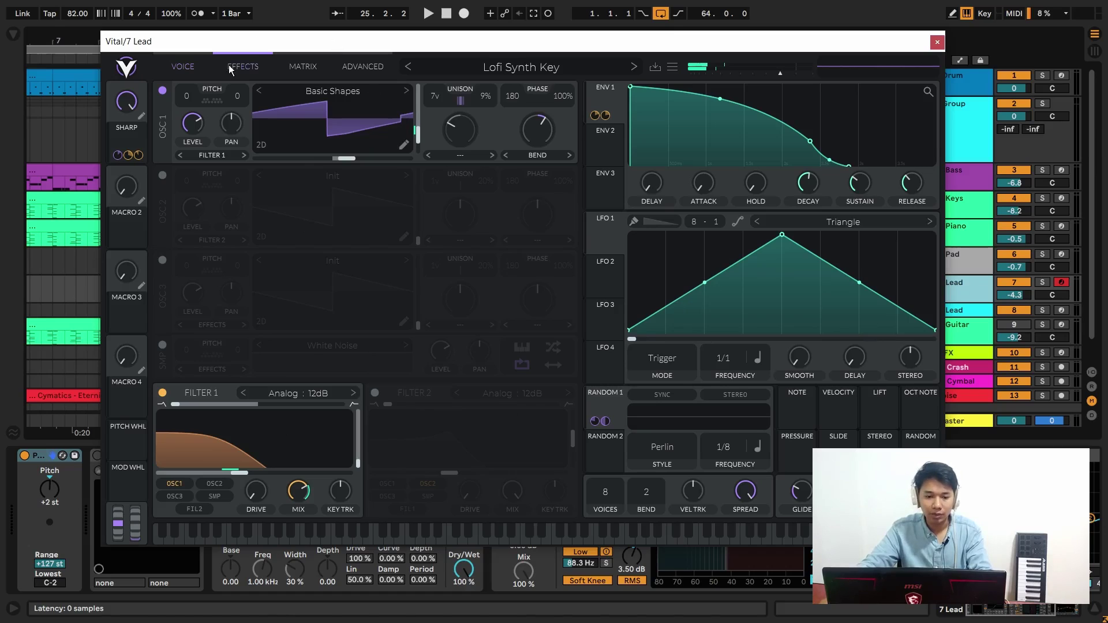
click(303, 67)
click(371, 67)
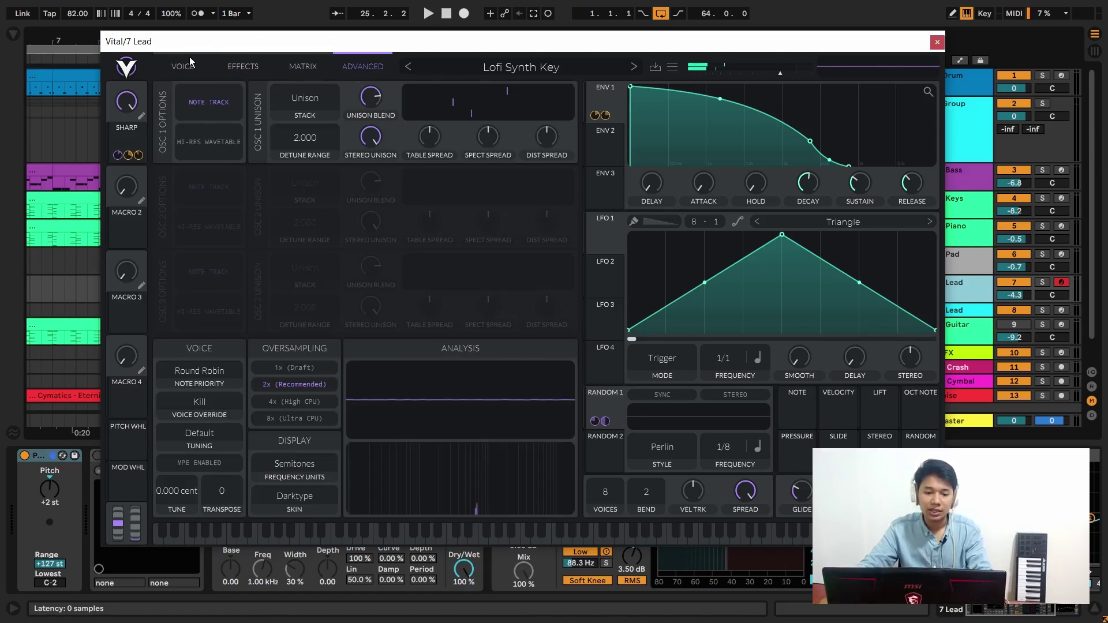
click(190, 65)
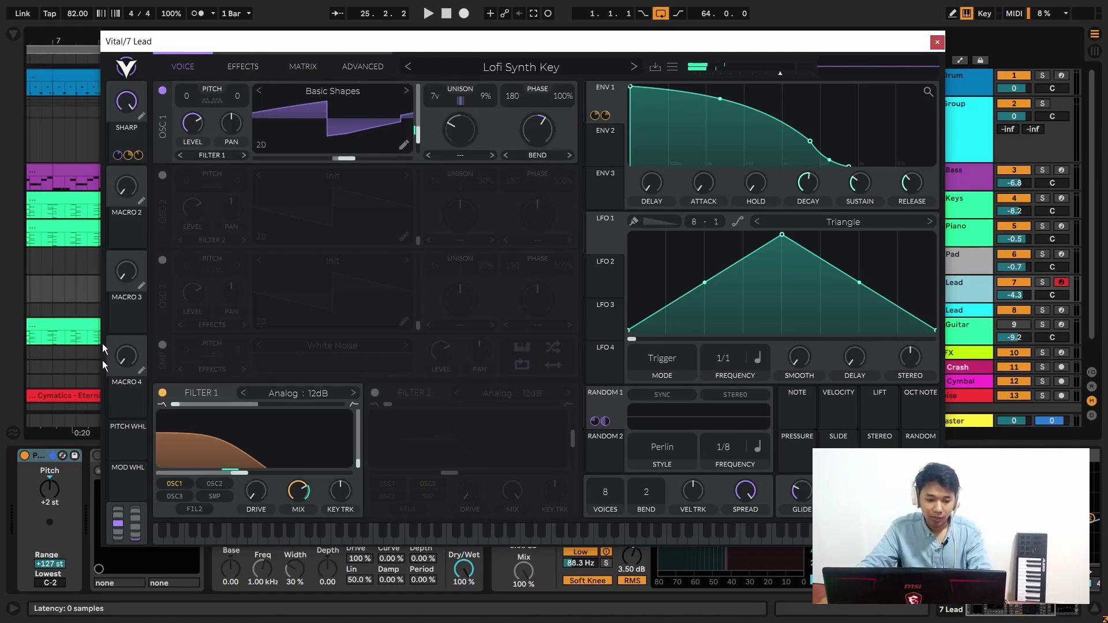
Browse the Factory and Glorkglunk wavetables for oscillator 1 and close the list without choosing one.
click(363, 90)
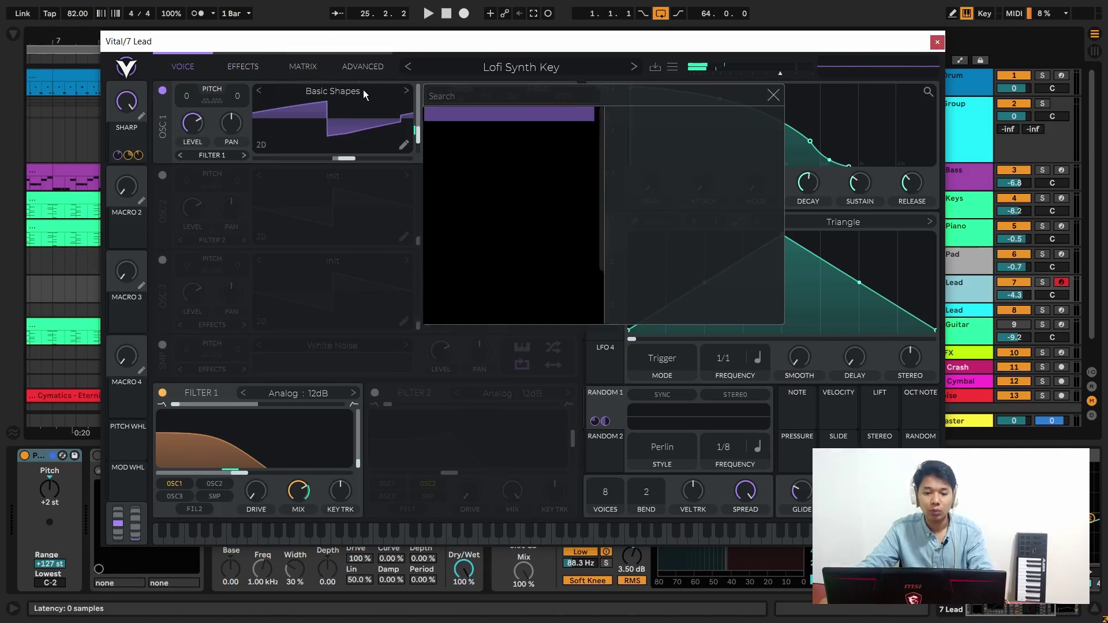
click(481, 145)
click(486, 158)
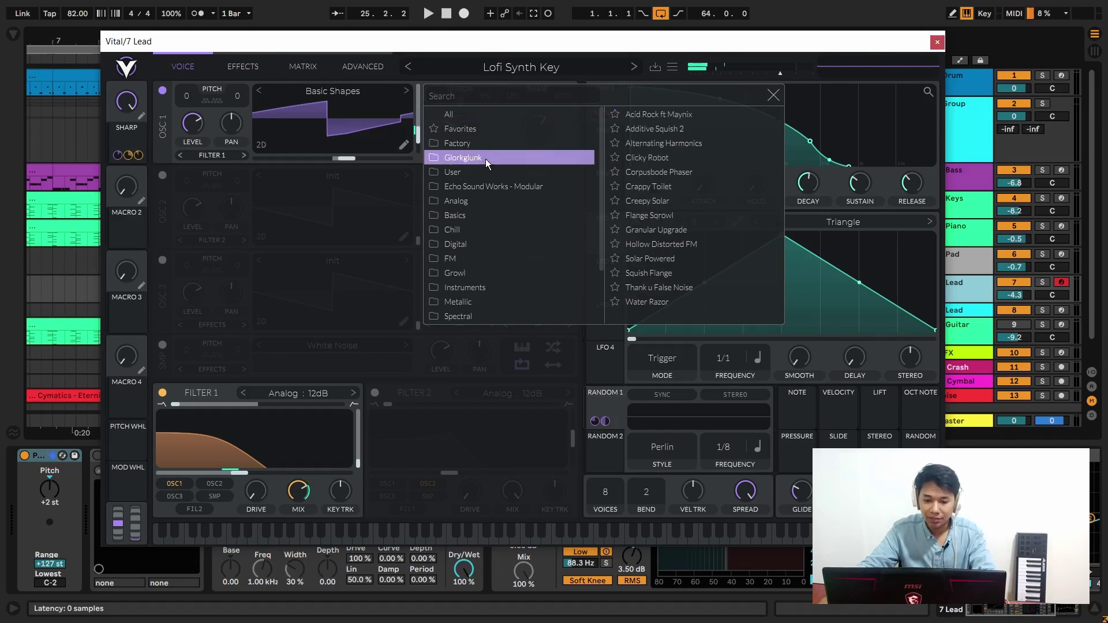
click(480, 148)
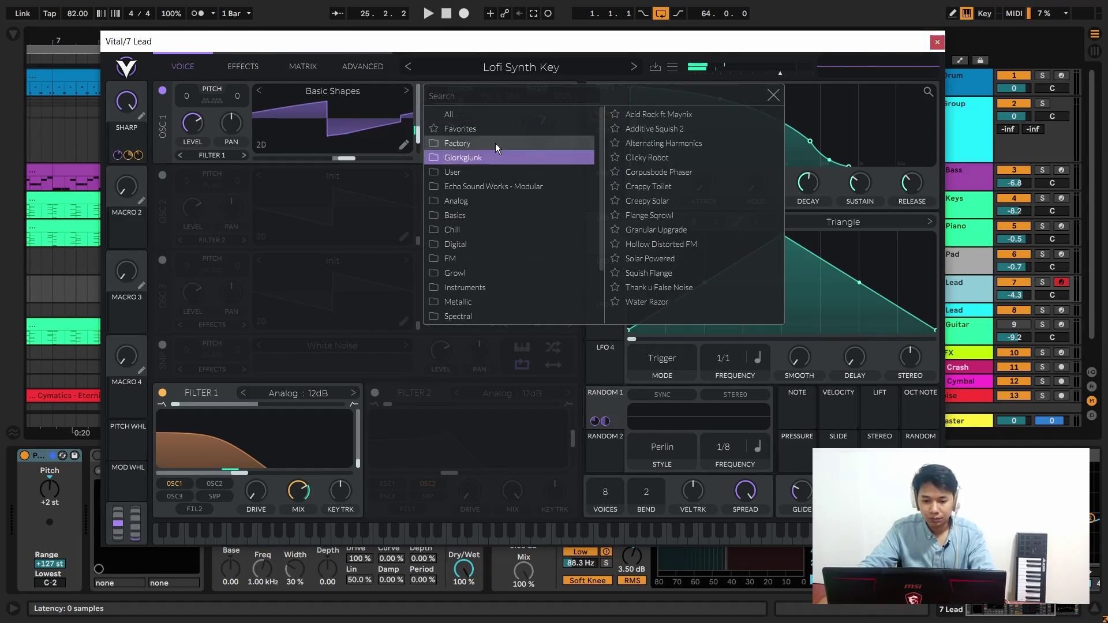
click(773, 92)
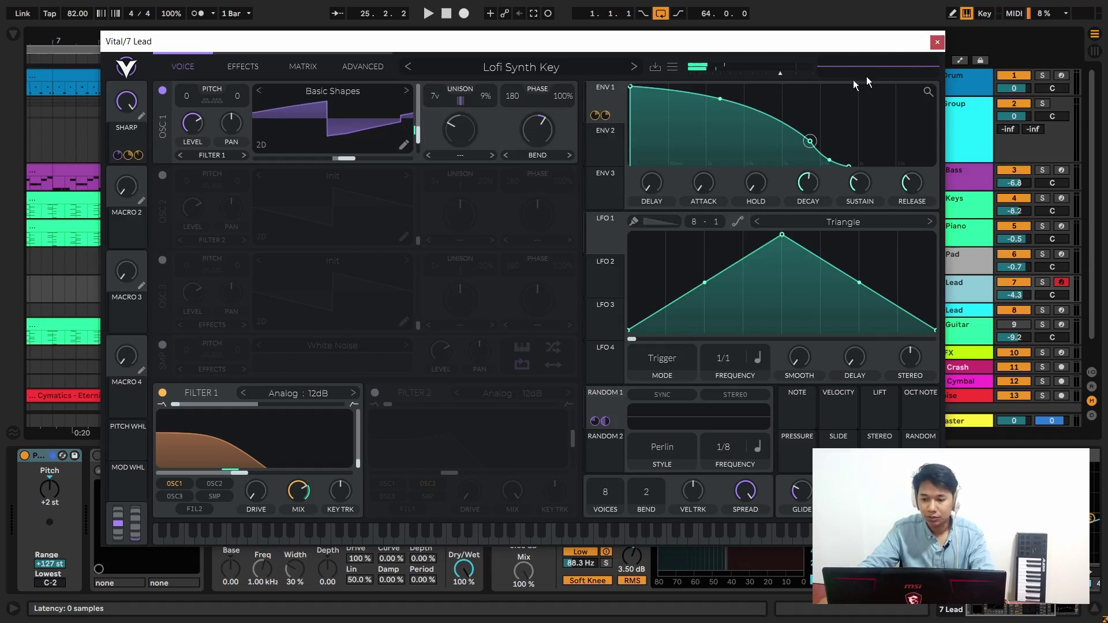
Look past the two Lead tracks and view the E Guitar track's LABS instrument with the Peel Guitar 2 preset.
click(960, 296)
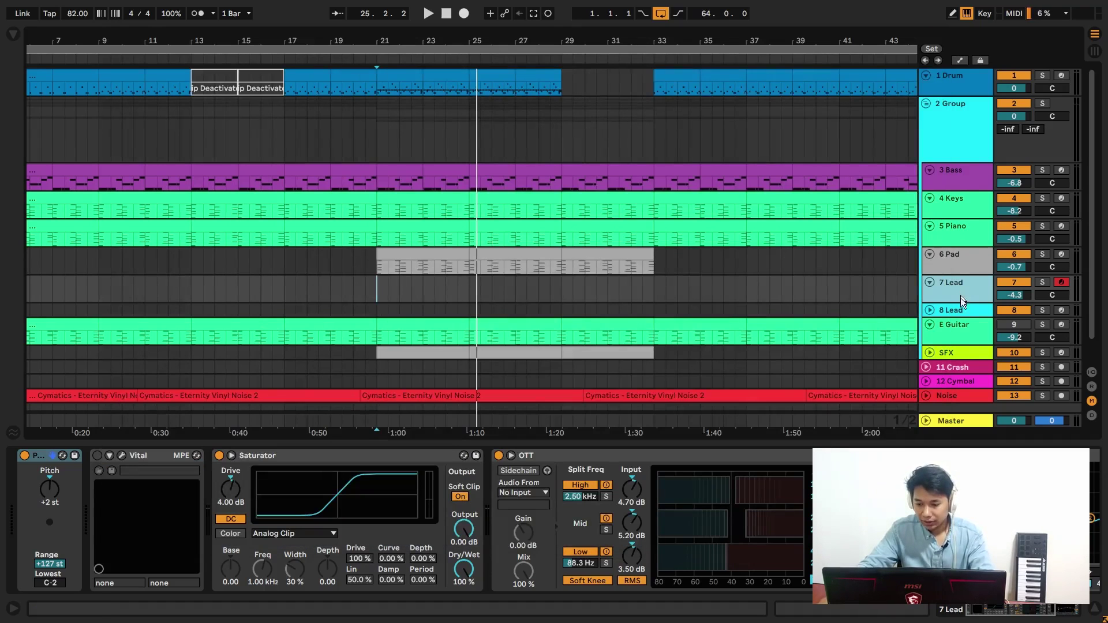
click(960, 309)
click(957, 329)
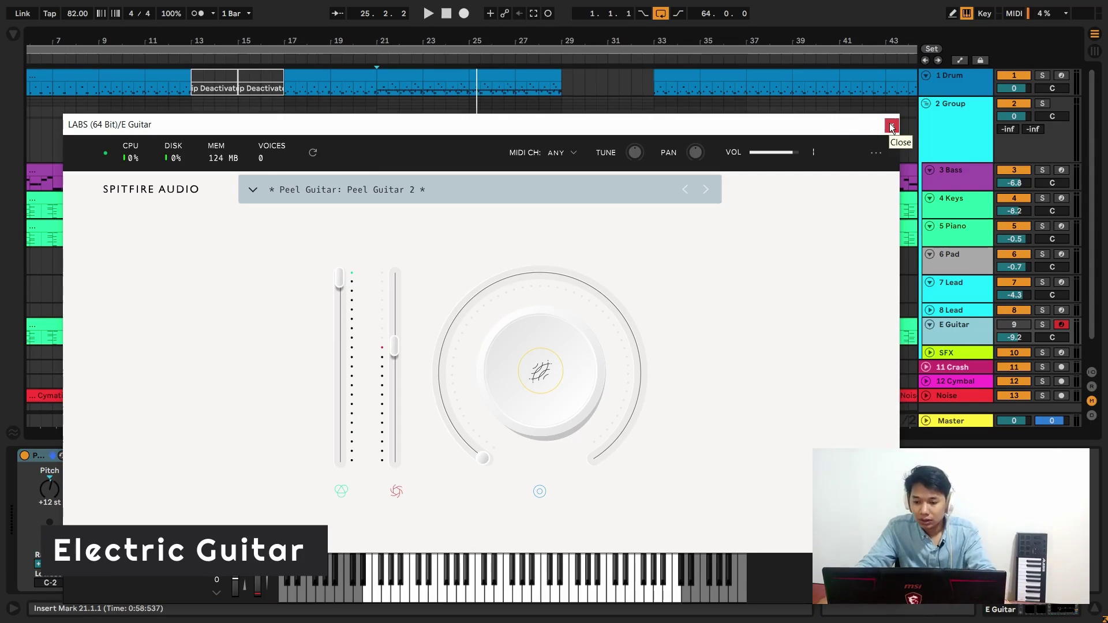
View the ABPL2 bass instrument in the Bass track's rack and close its window.
click(962, 206)
click(952, 179)
click(75, 506)
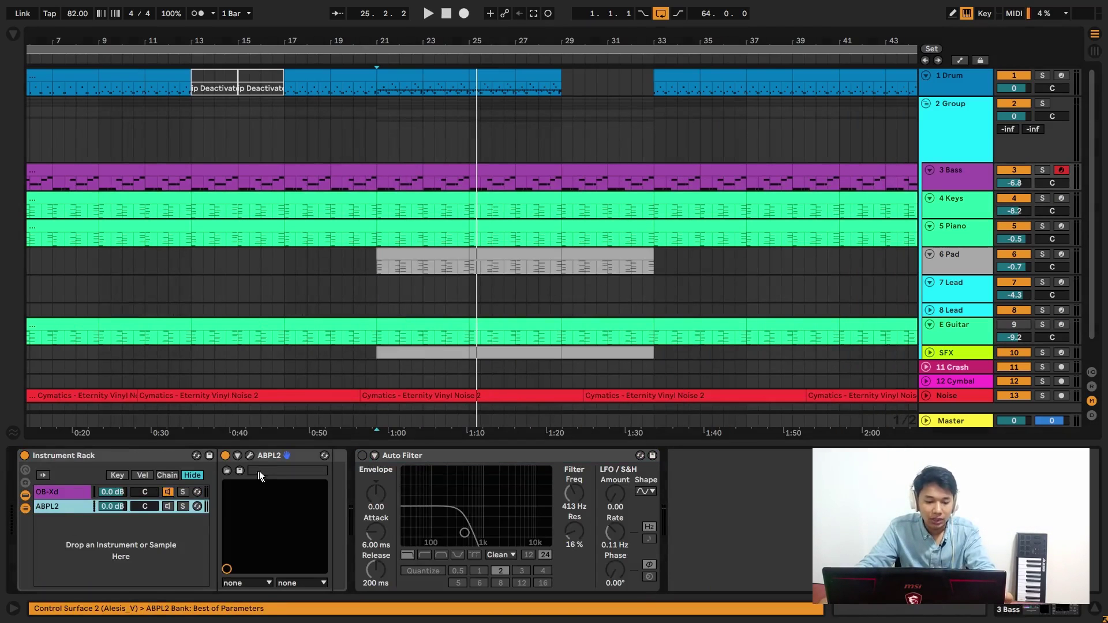
click(251, 451)
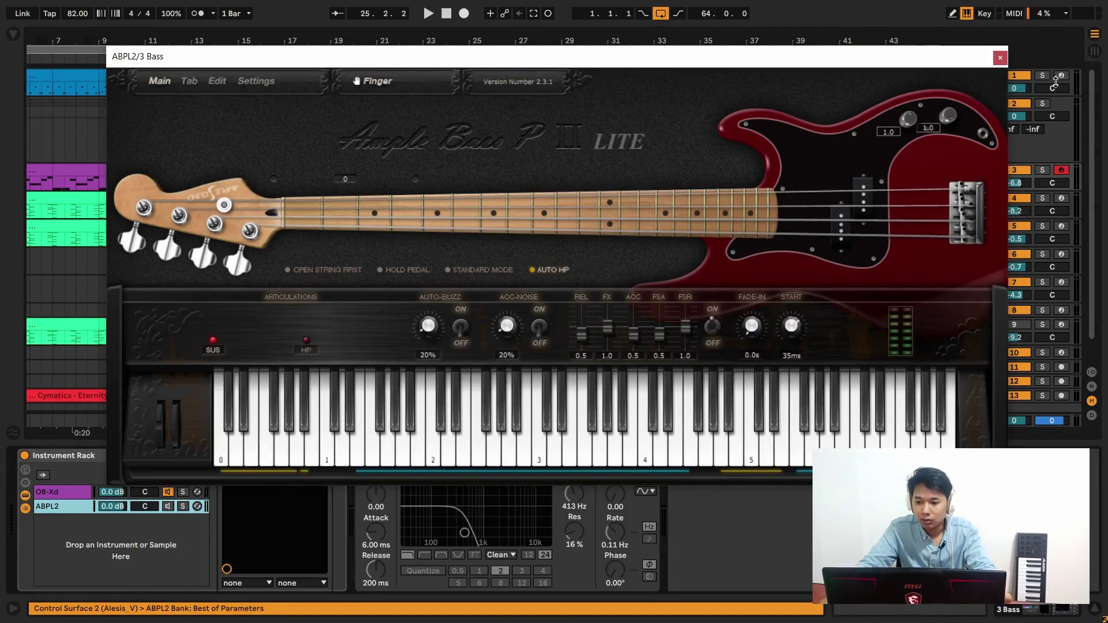
click(1000, 58)
Solo the E Guitar track, play it from bar 21 with LABS in view, and lower the computer keyboard's octave to C3 to D4.
click(955, 324)
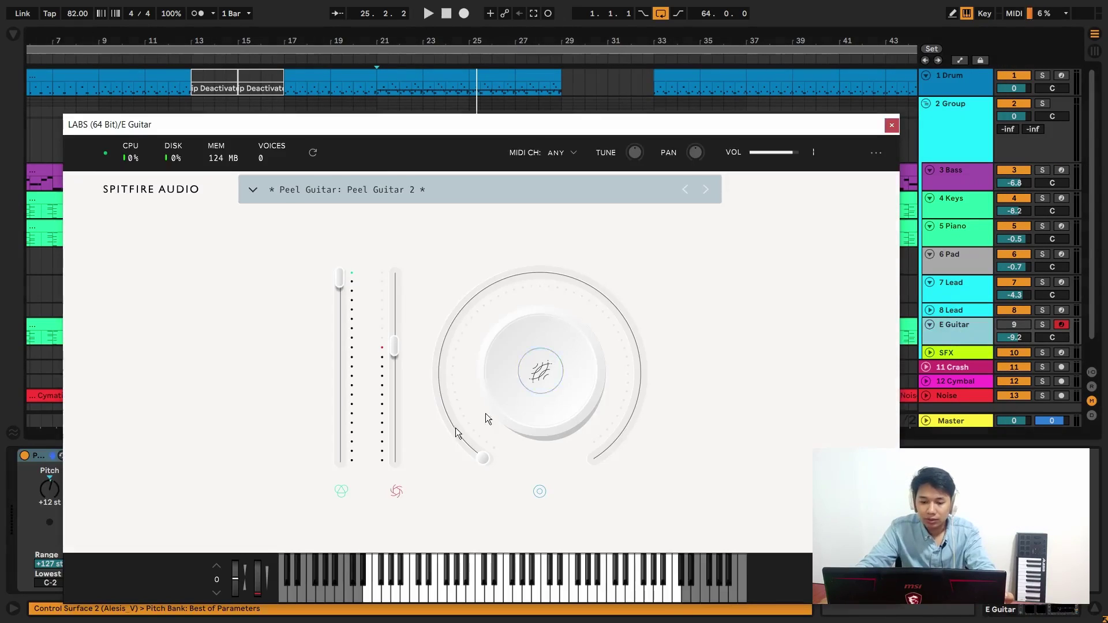
drag(379, 131, 385, 108)
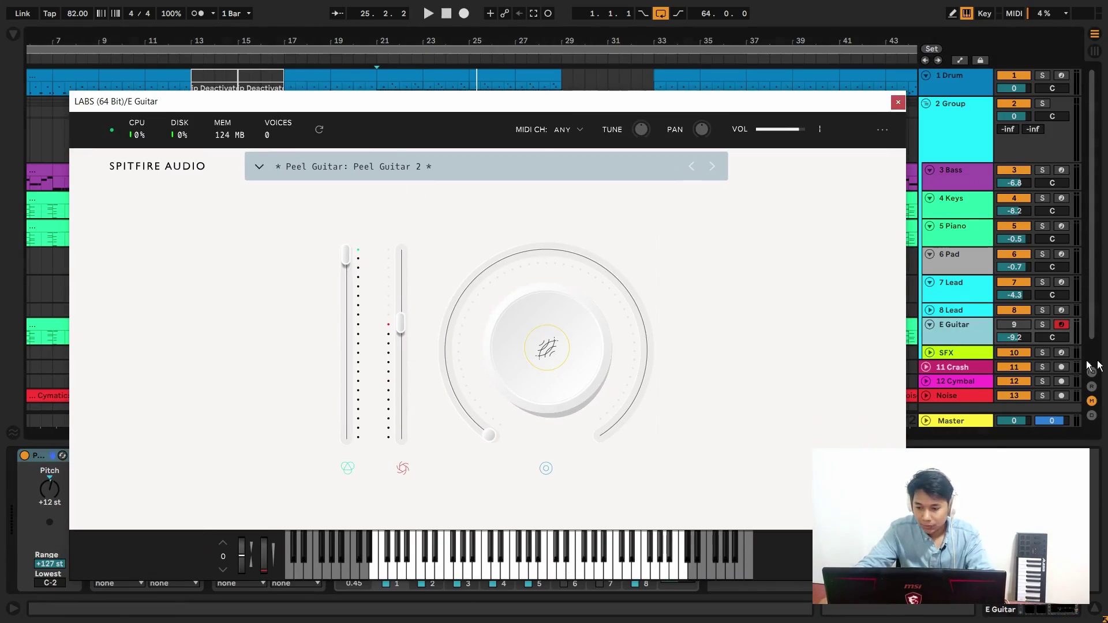
click(1042, 325)
key(space)
drag(739, 105, 797, 392)
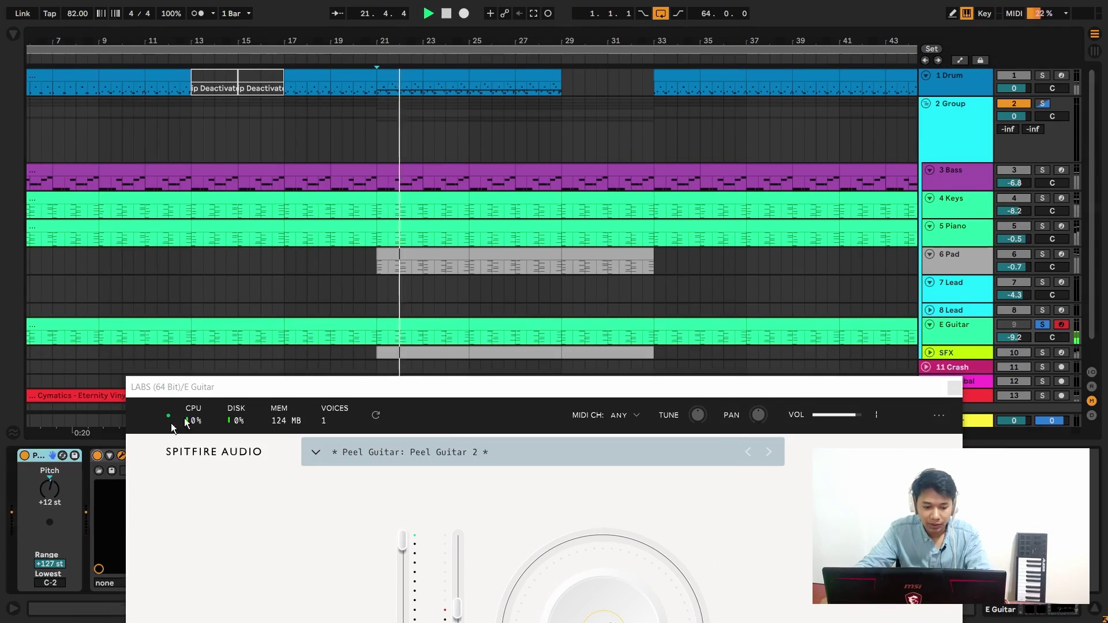
drag(271, 388, 306, 89)
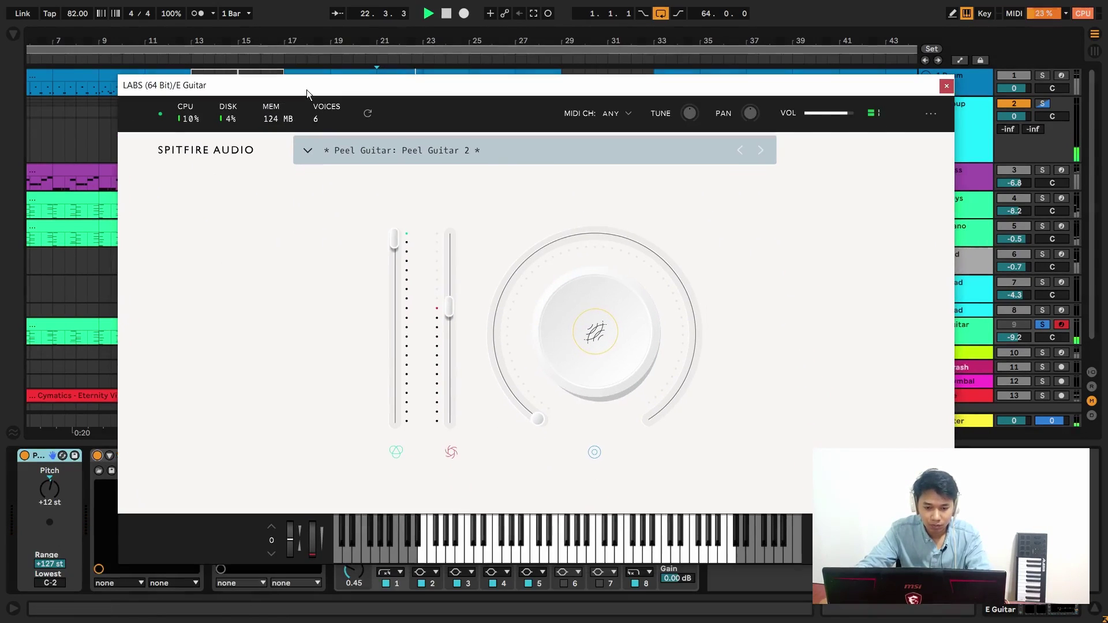
key(space)
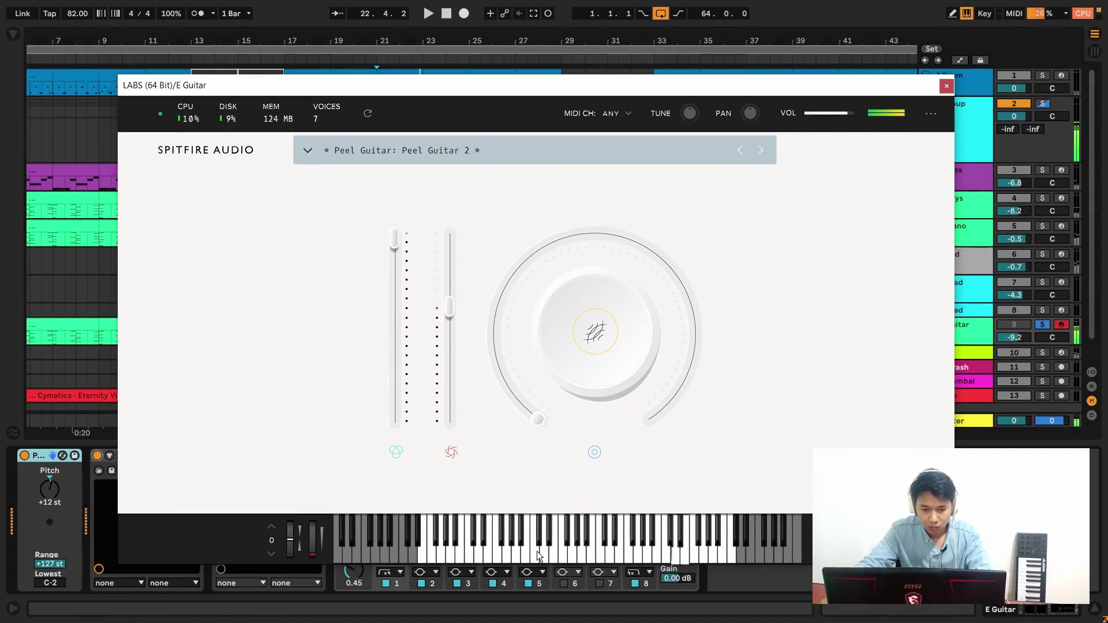
key(z)
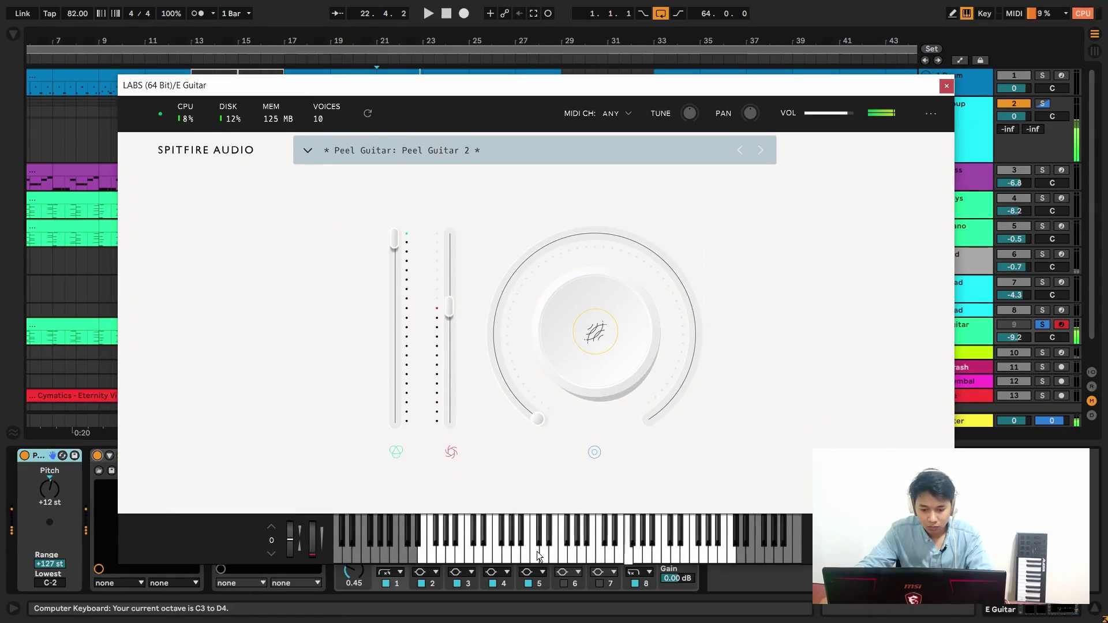
Lower the computer keyboard octave to C2–D3, then set the guitar patch's red-marked slider to 91% and the large dial to 65%.
key(z)
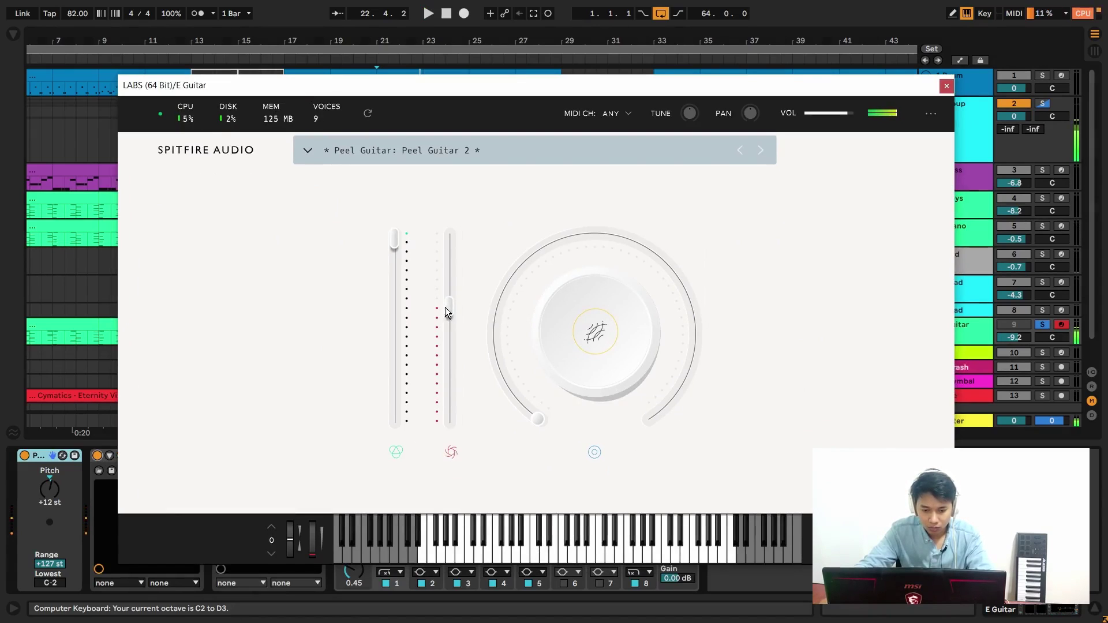
drag(445, 310, 449, 270)
drag(538, 418, 686, 233)
click(776, 305)
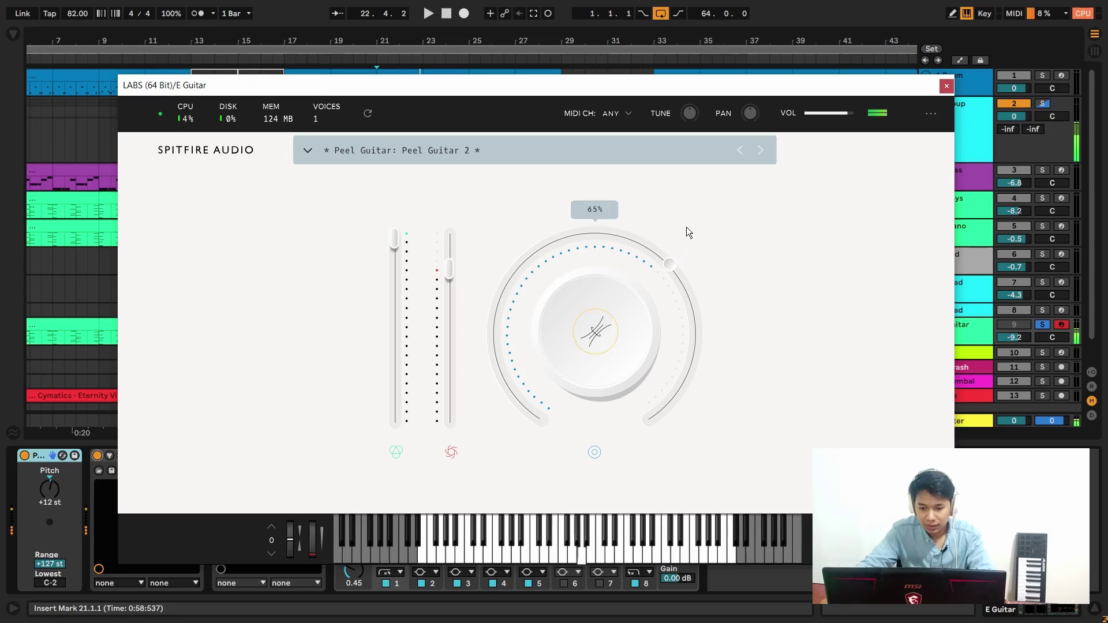
drag(449, 269, 454, 255)
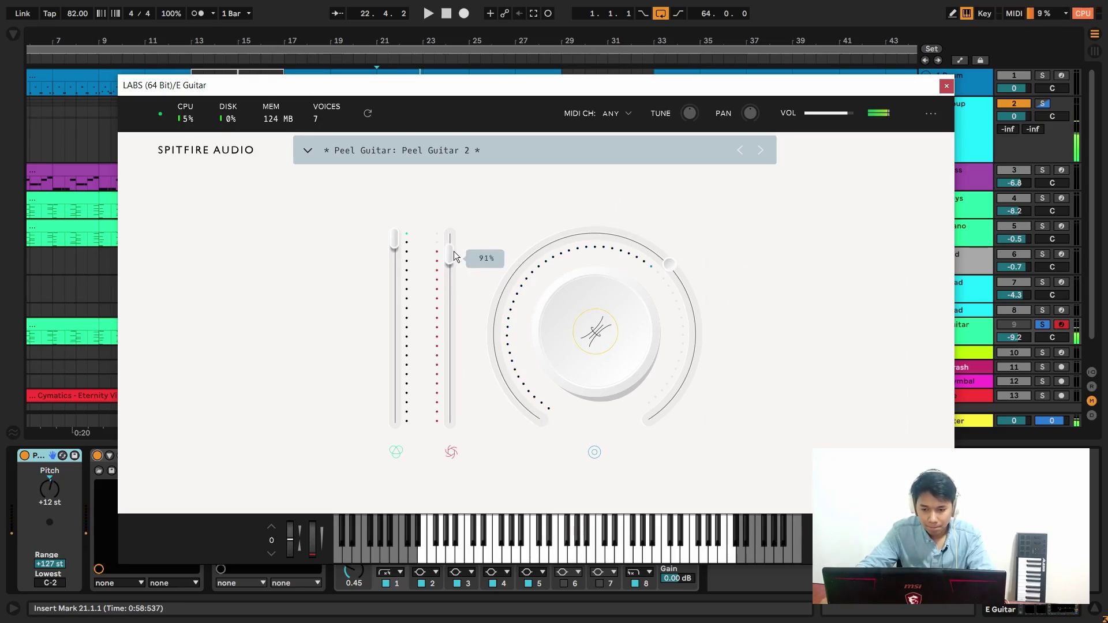
Raise the E Guitar track volume to -1.2 dB.
click(1014, 337)
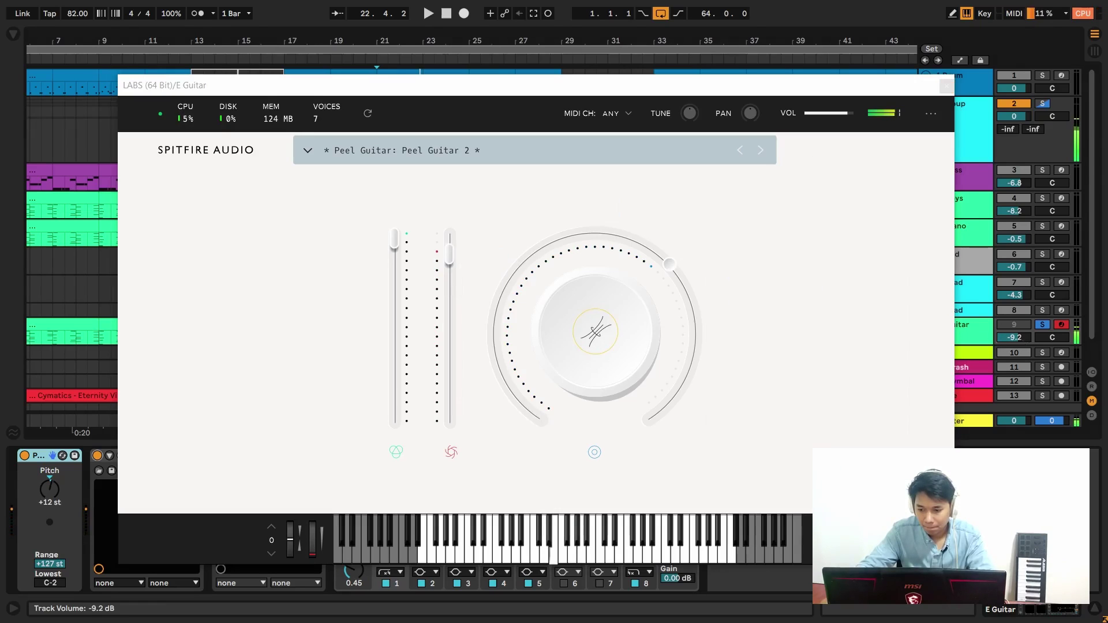
drag(1014, 337, 1022, 338)
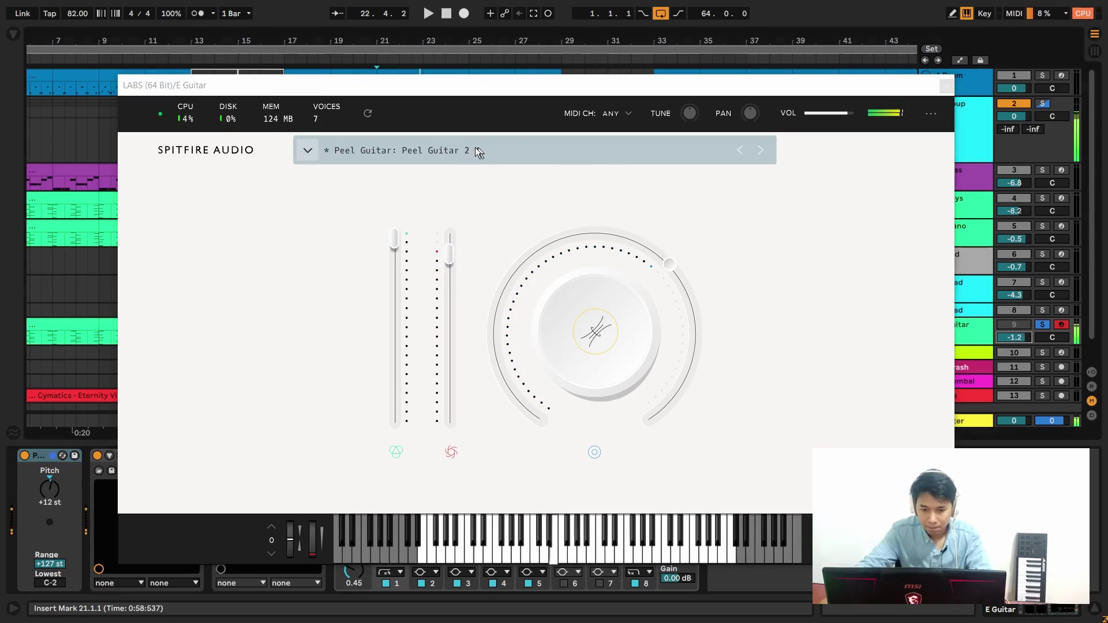
Load the Peel Guitar 1 preset from the Electric Guitar category and raise its red-marked slider to audition it.
click(447, 148)
click(311, 148)
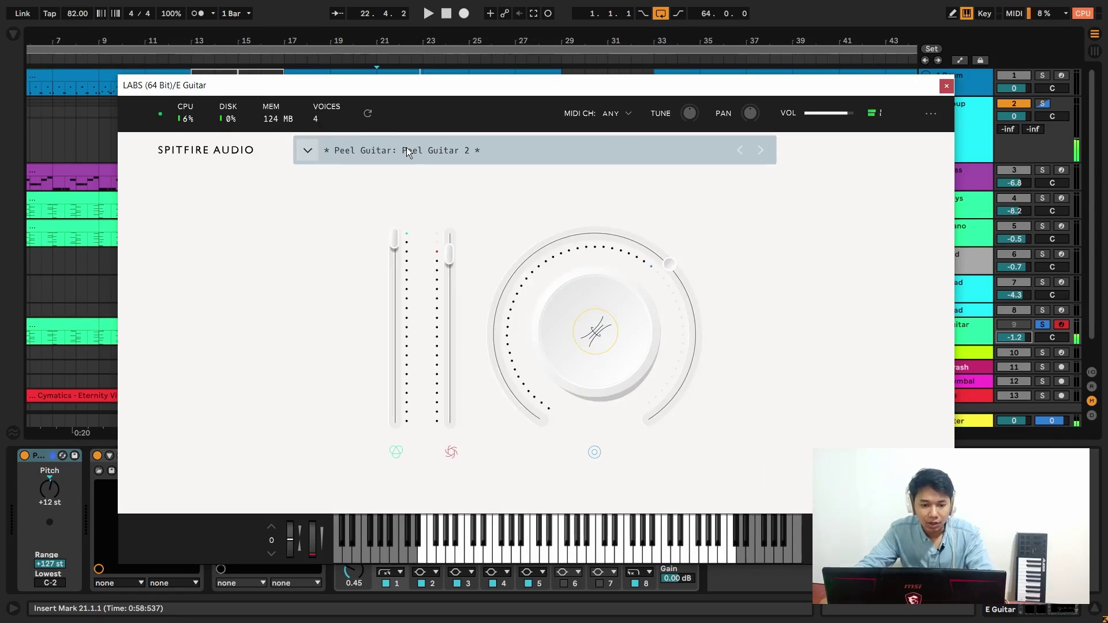
click(405, 152)
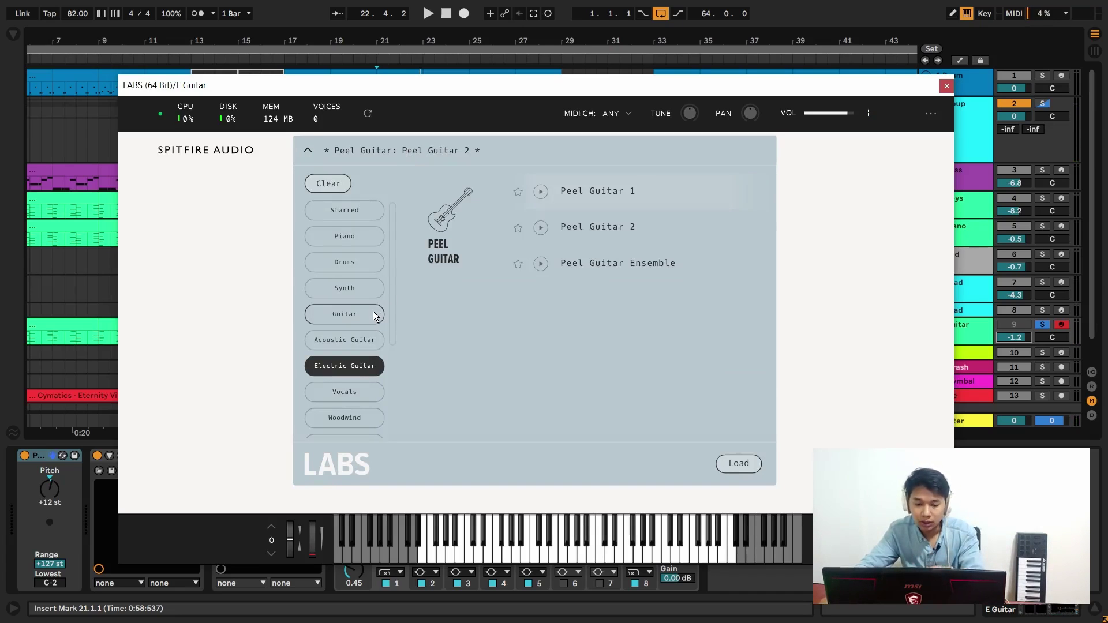
click(365, 365)
click(341, 365)
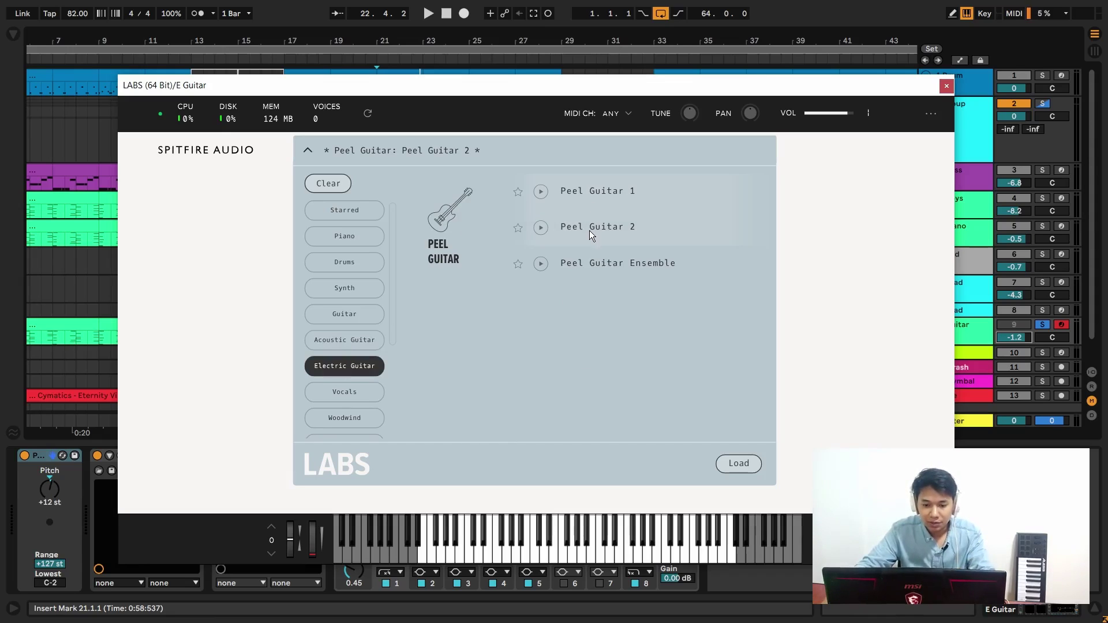
double_click(582, 191)
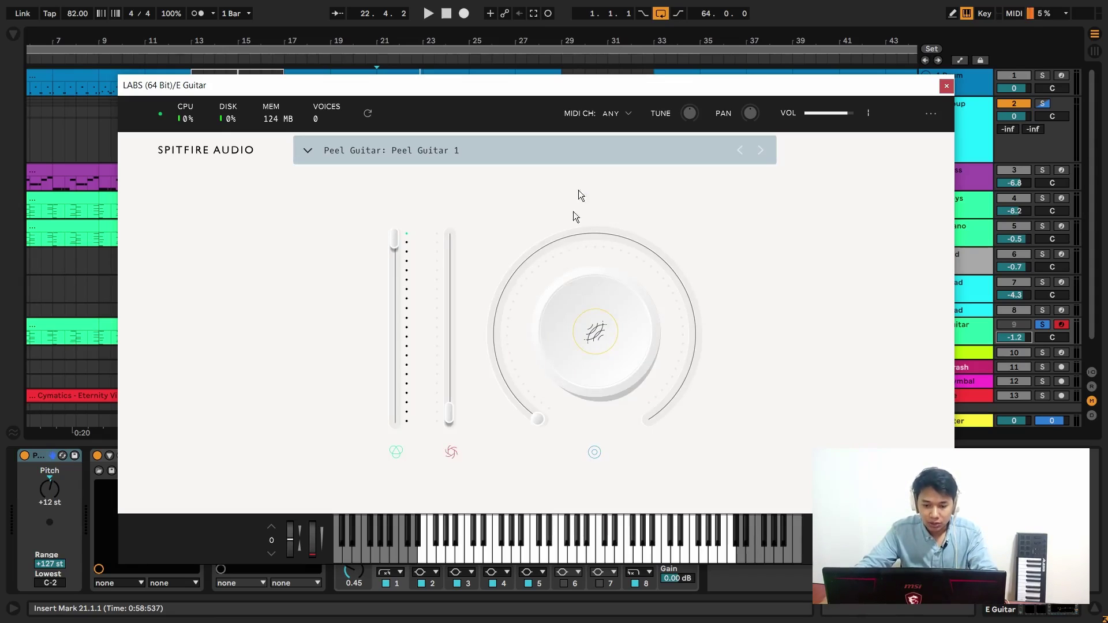
click(549, 549)
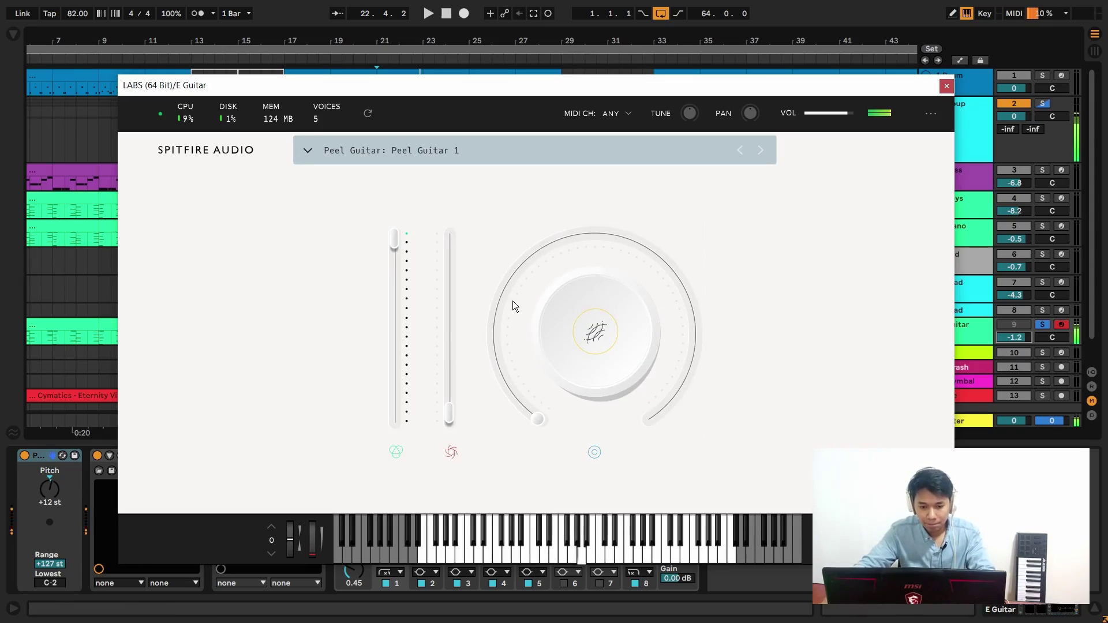
drag(451, 410, 456, 307)
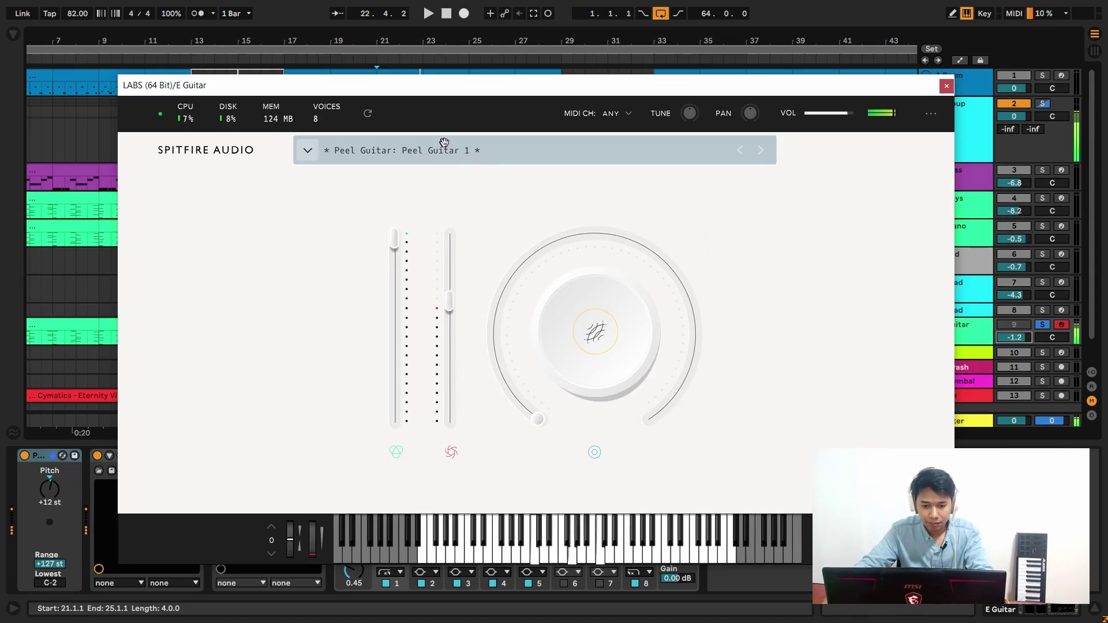
Audition Peel Guitar 2 with its red-marked slider at 64%, and load the Peel Guitar Ensemble preset for comparison.
click(473, 147)
click(589, 216)
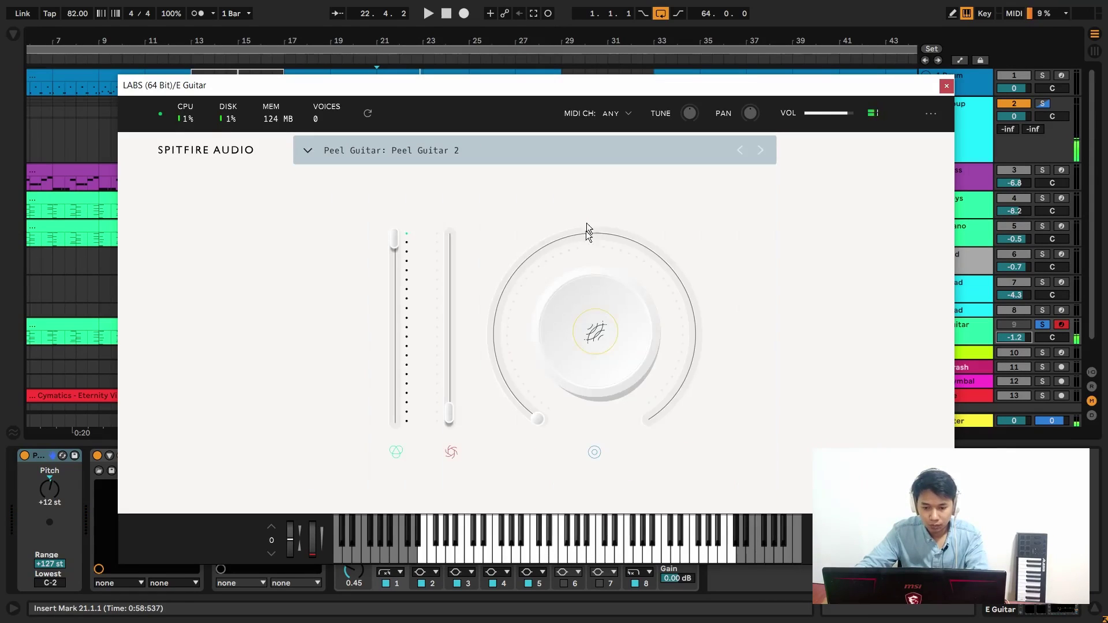
mouse_move(461, 352)
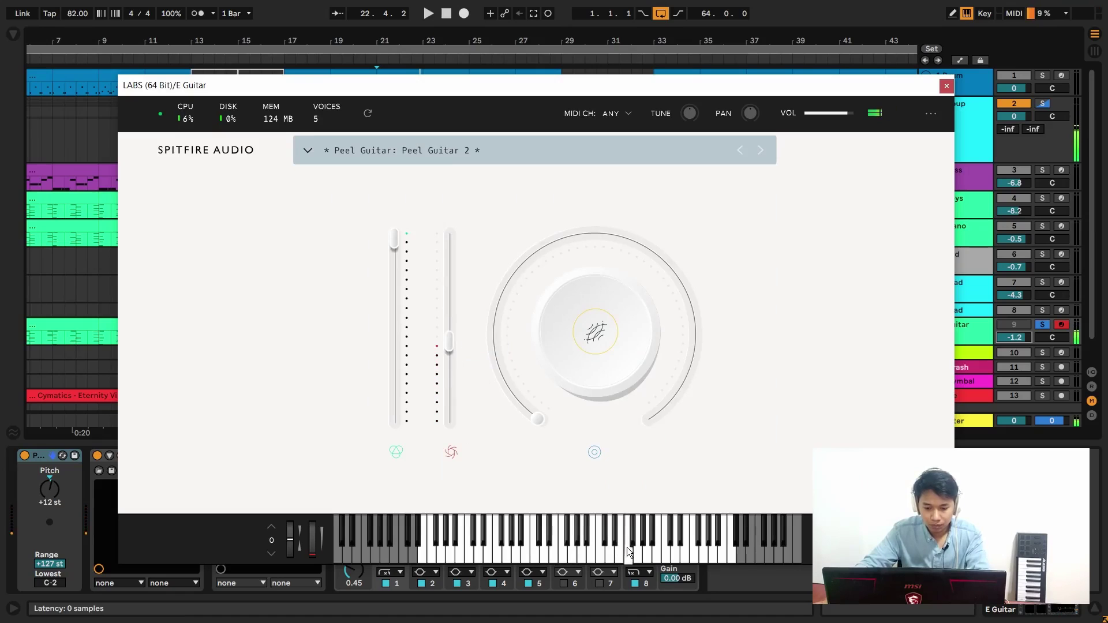
drag(450, 344, 453, 307)
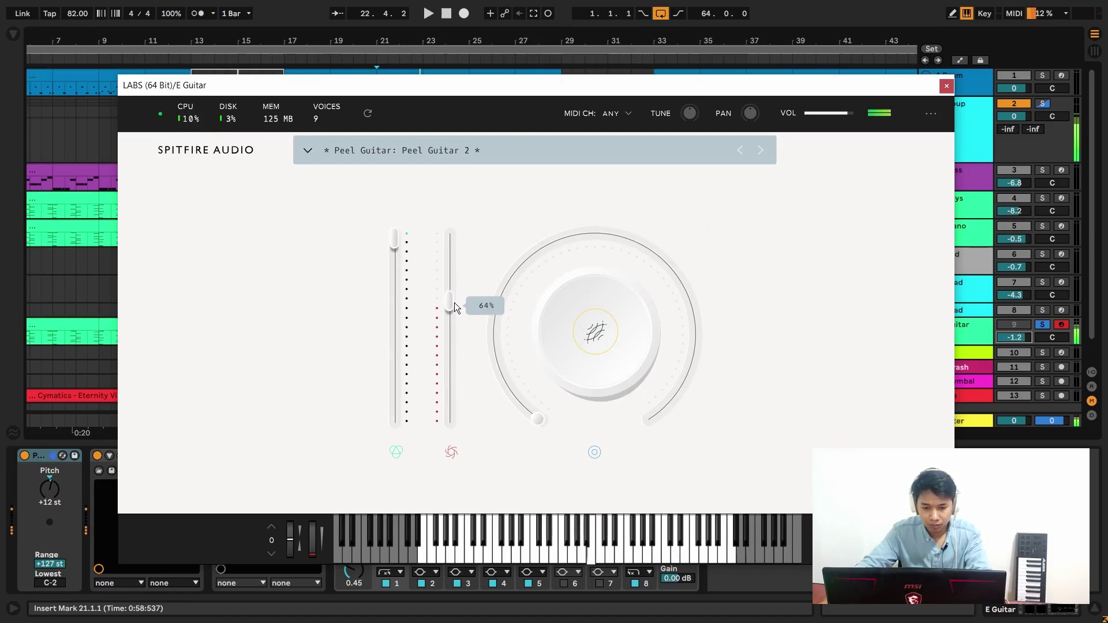
click(471, 149)
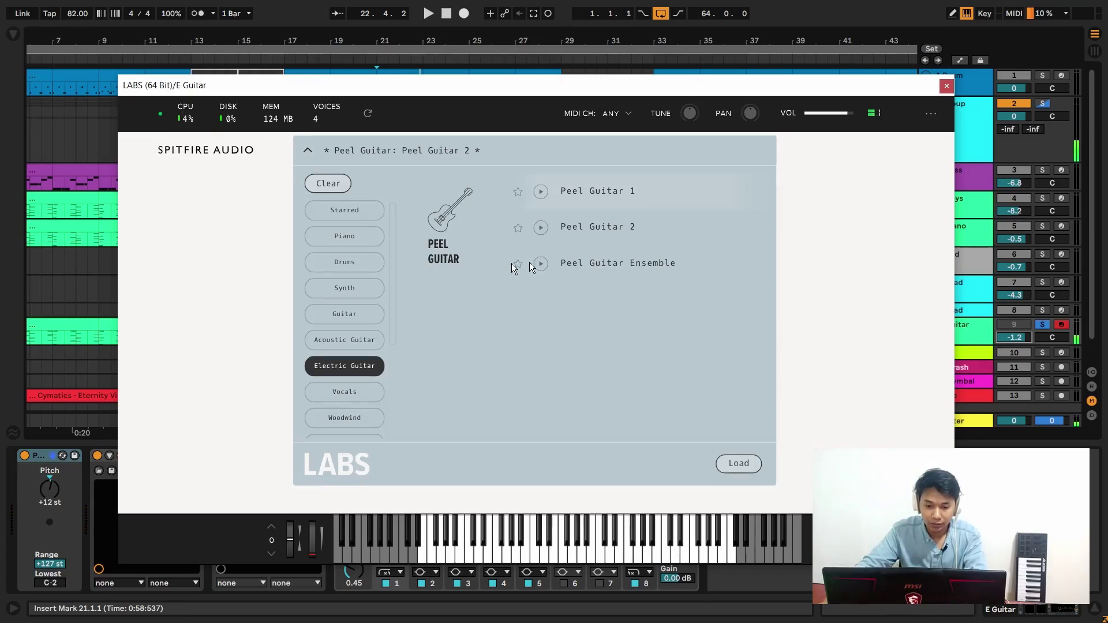
double_click(595, 257)
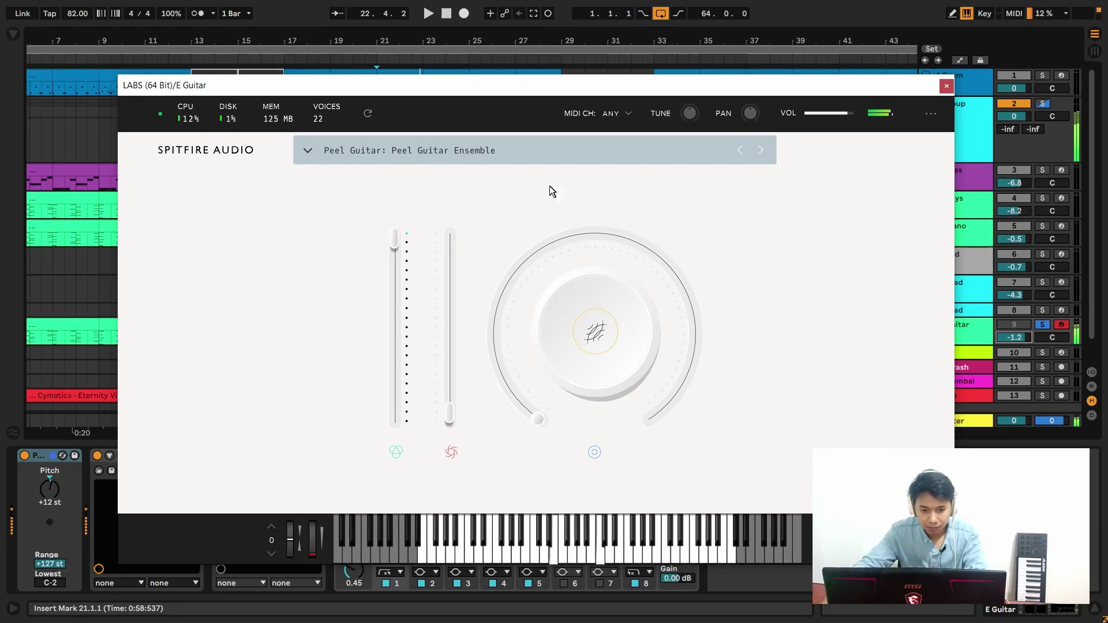
Load Peel Guitar 2, raise its red-marked slider, set the large dial to about 43%, and close the LABS window.
click(462, 148)
double_click(563, 225)
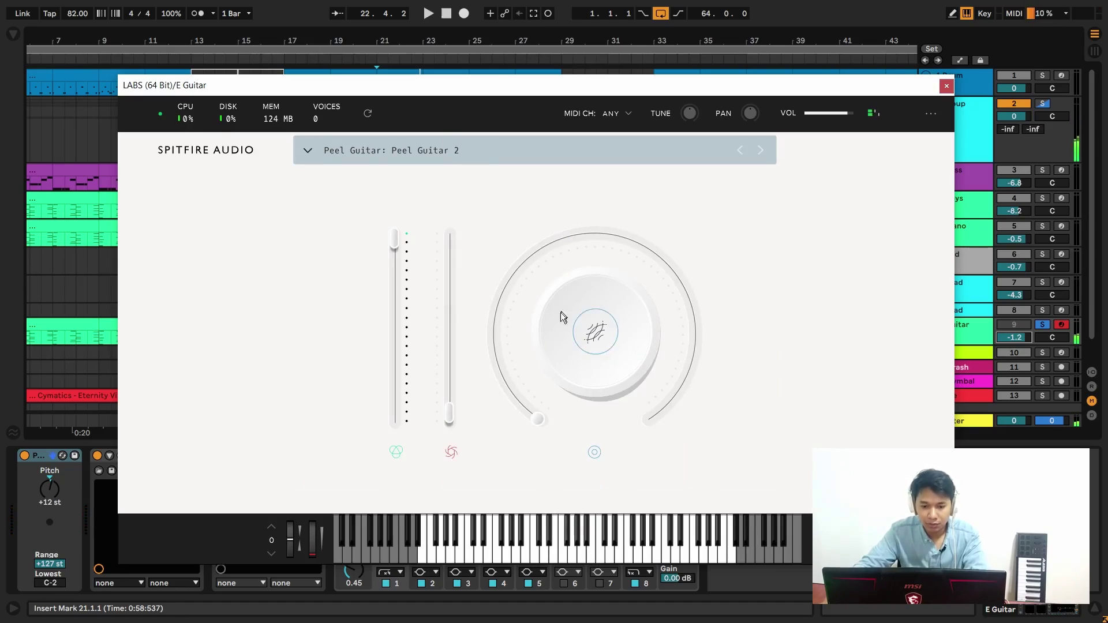
drag(455, 406, 453, 306)
drag(537, 417, 524, 358)
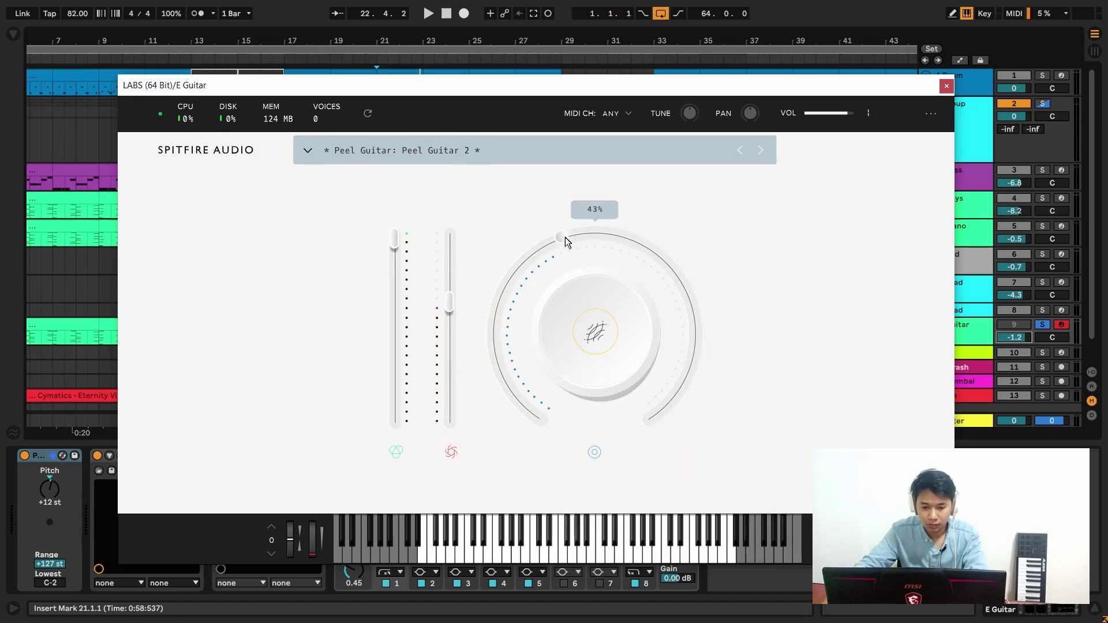
click(942, 87)
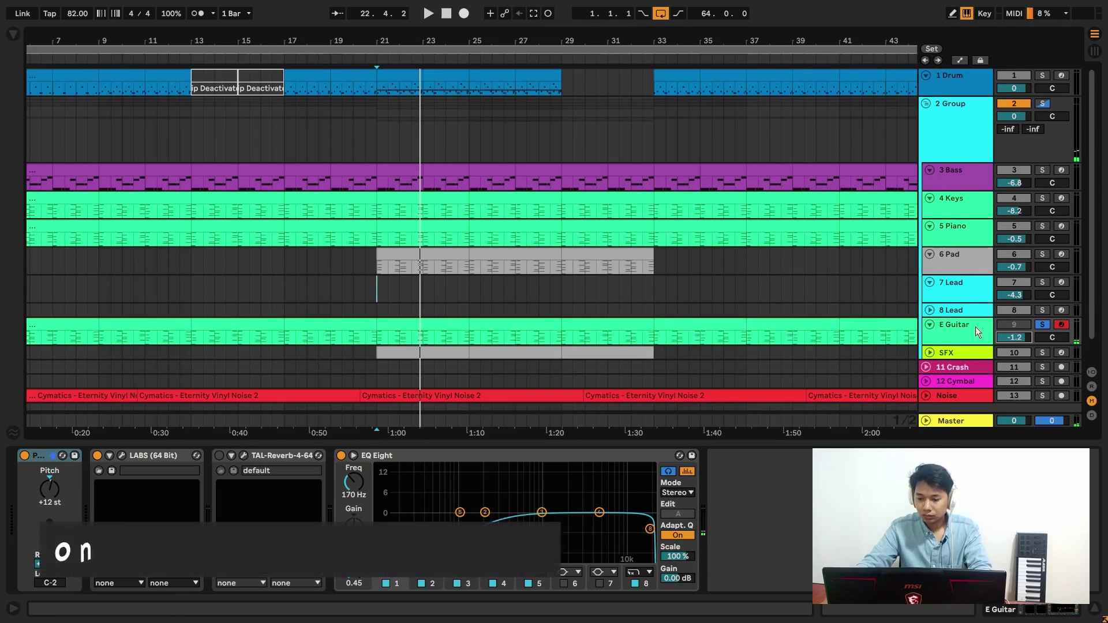
Unsolo the E Guitar track and open the Surge synthesizer on the SFX track.
click(1040, 323)
scroll(992, 312, down, 1)
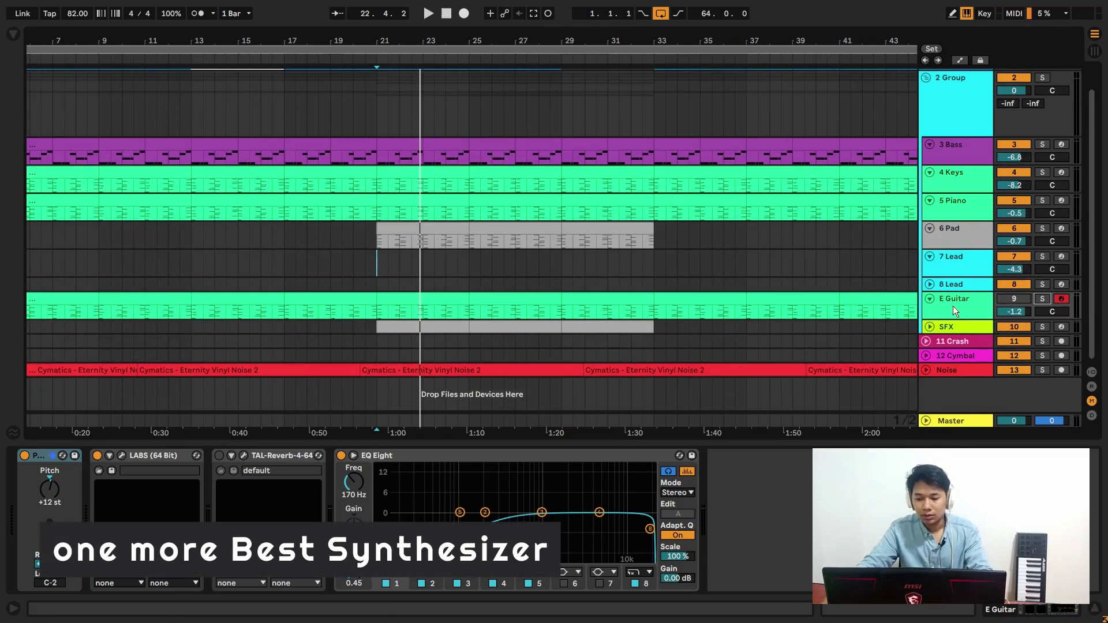
click(950, 324)
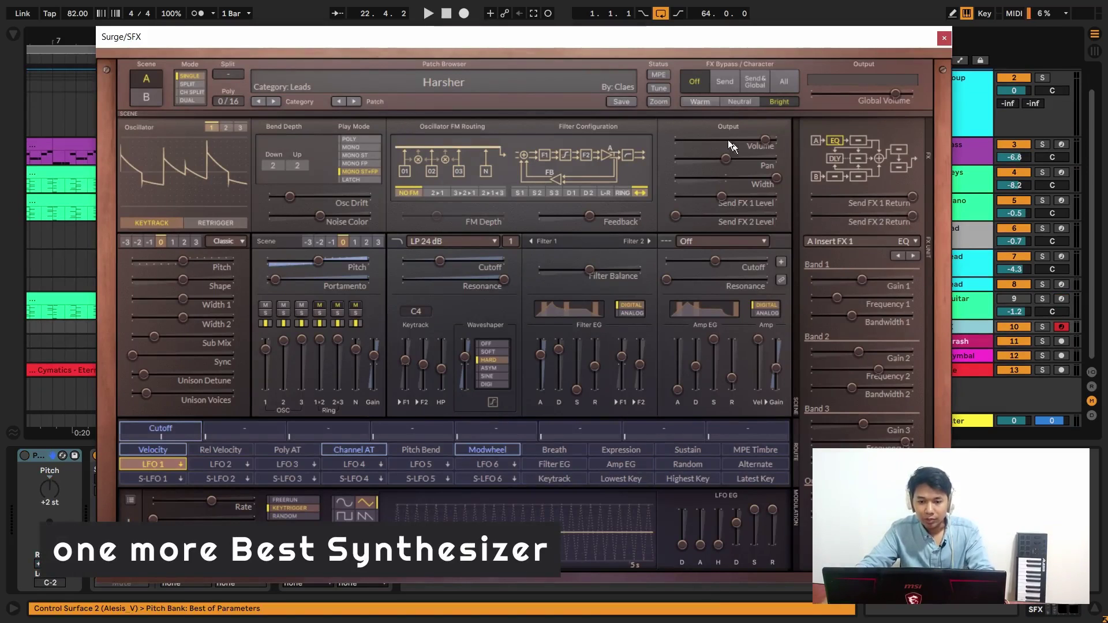
drag(591, 51, 521, 39)
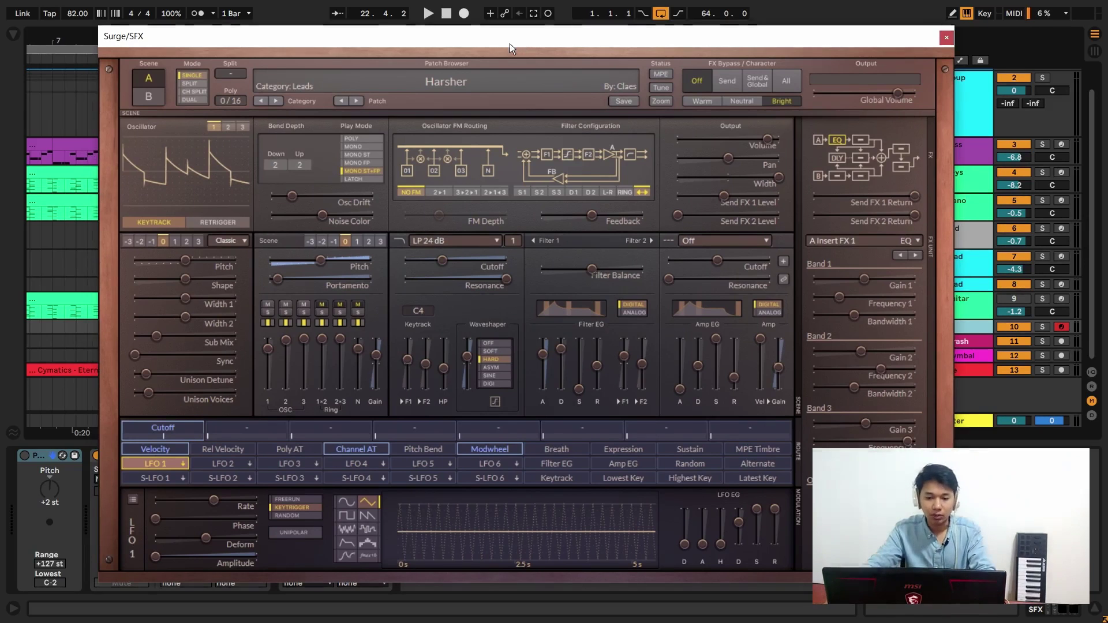
drag(510, 43, 461, 37)
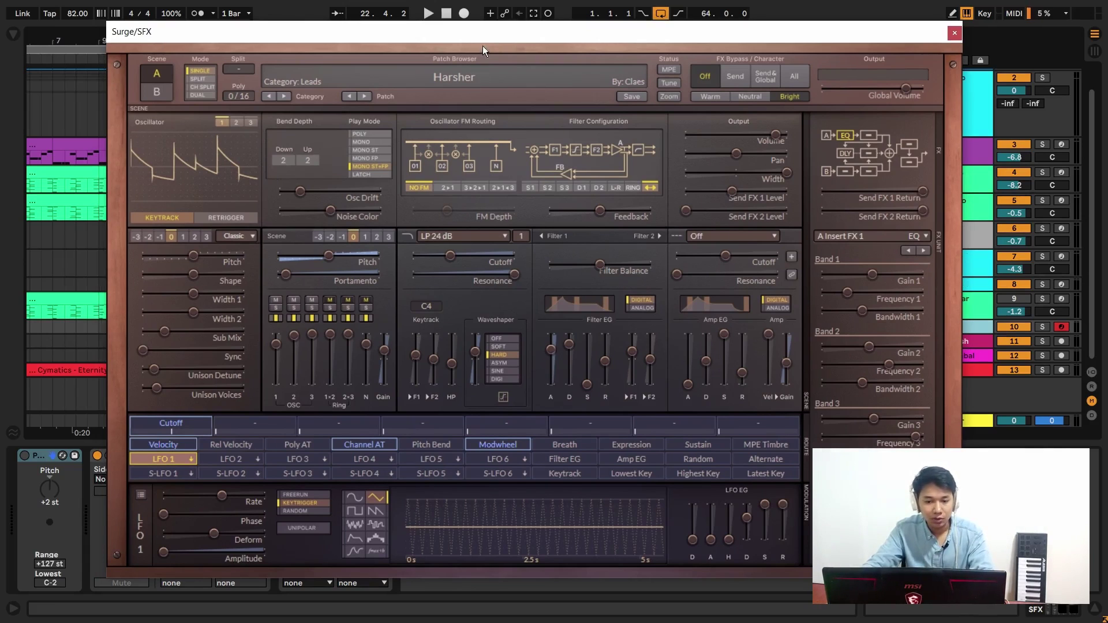
mouse_move(482, 37)
mouse_down()
mouse_move(469, 36)
mouse_move(476, 43)
mouse_up()
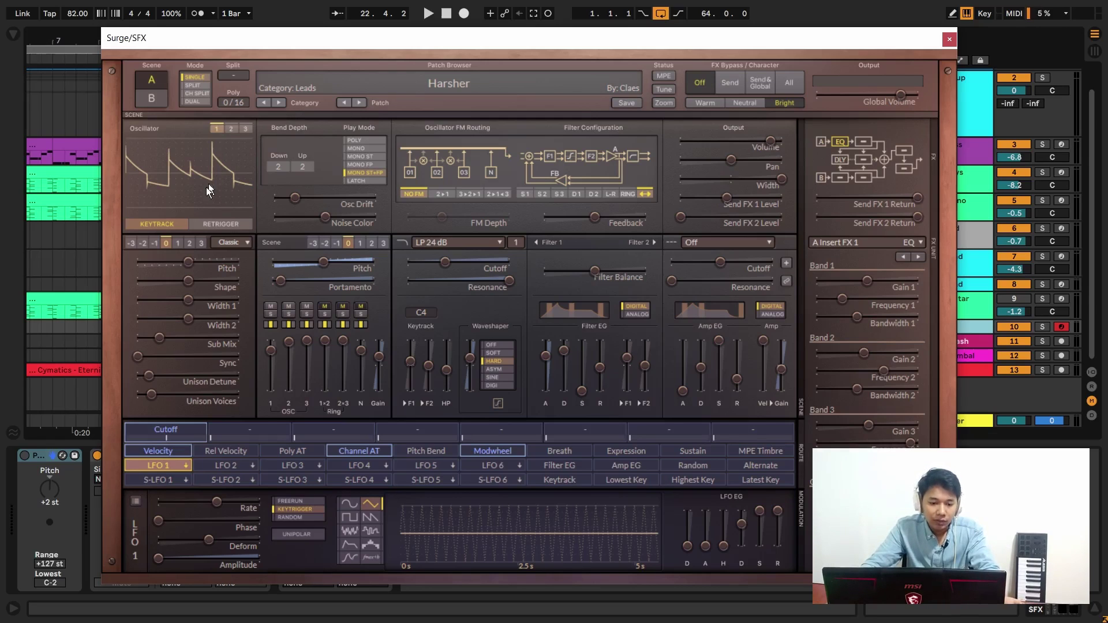
Switch oscillator 1 of the Harsher patch to the Wavetable type and choose the Bata wavetable.
click(232, 243)
click(271, 297)
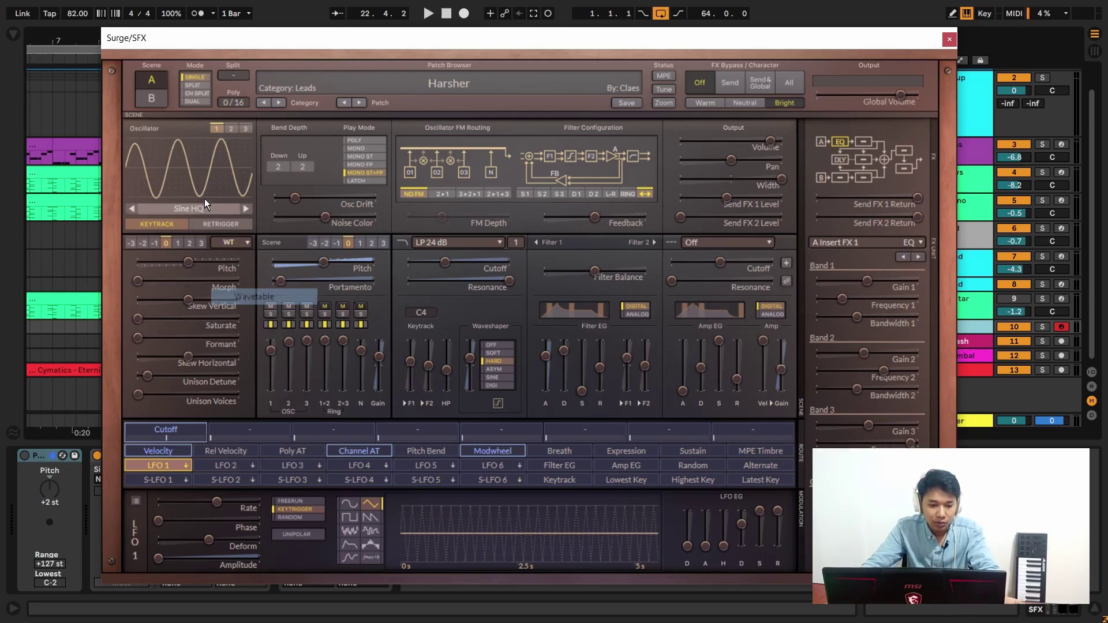
click(210, 209)
click(438, 259)
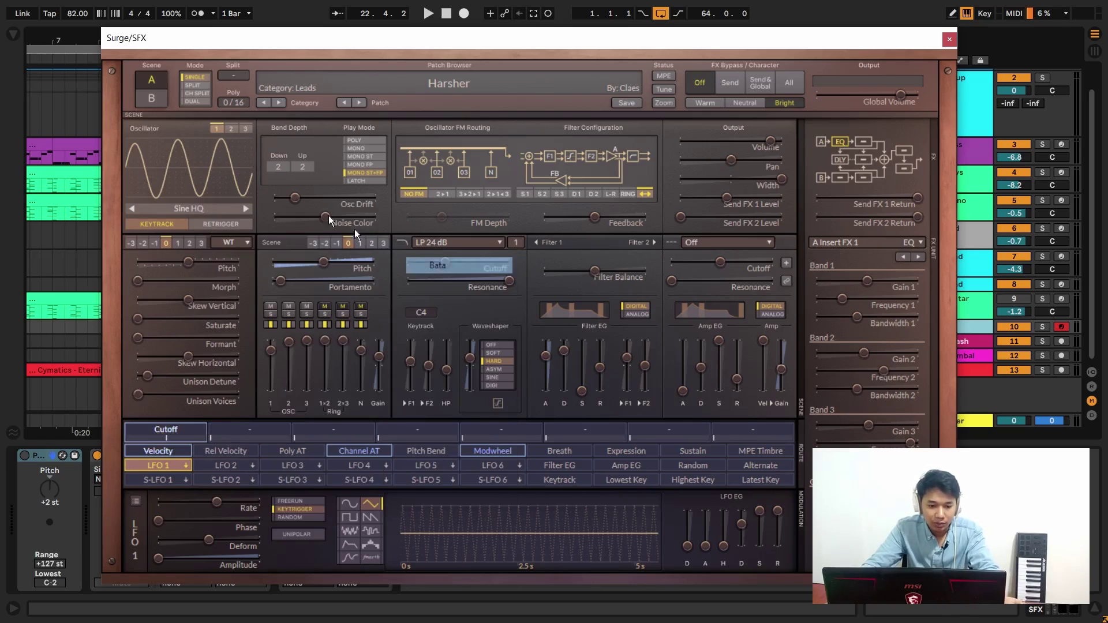
mouse_move(139, 281)
mouse_down()
mouse_move(161, 282)
mouse_move(140, 283)
mouse_up()
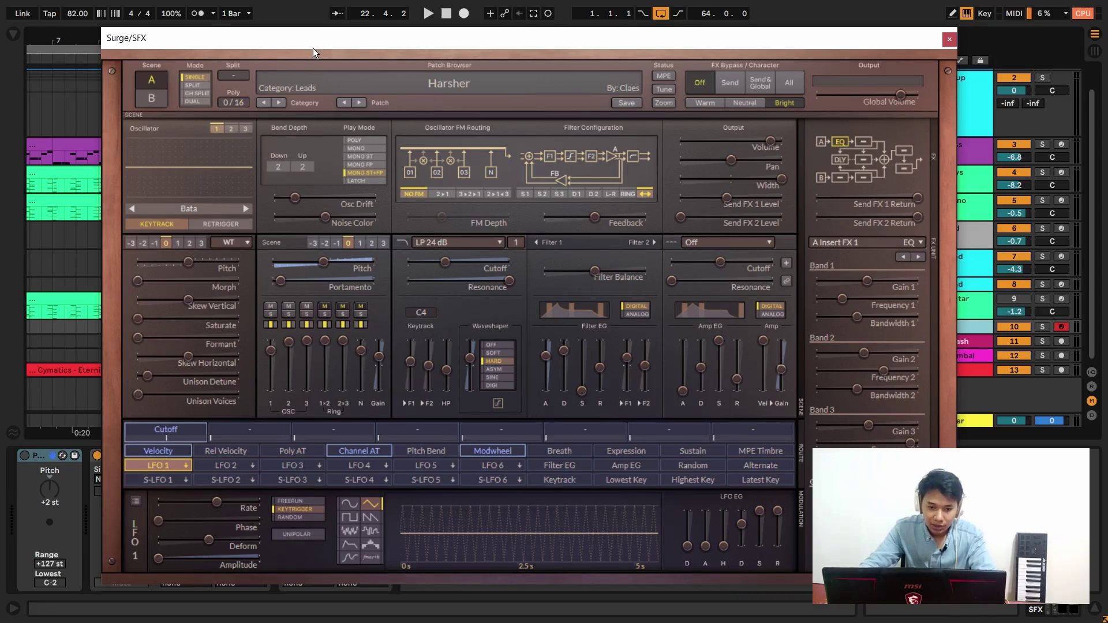
Reload the Harsher patch from the Leads category to discard the oscillator changes.
drag(313, 47, 369, 42)
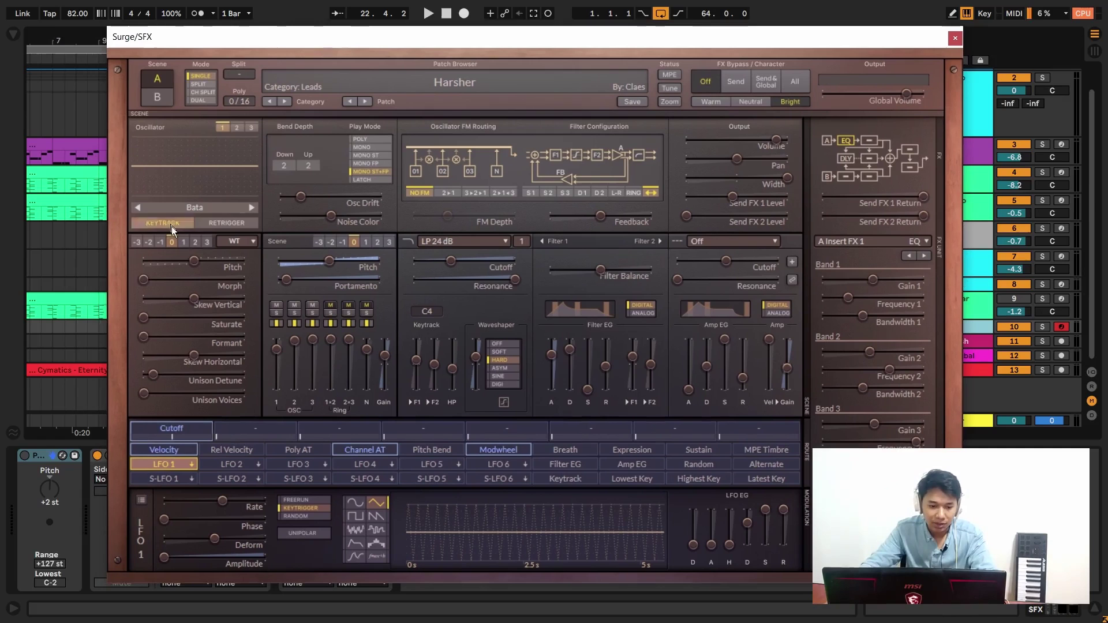
click(469, 88)
click(649, 130)
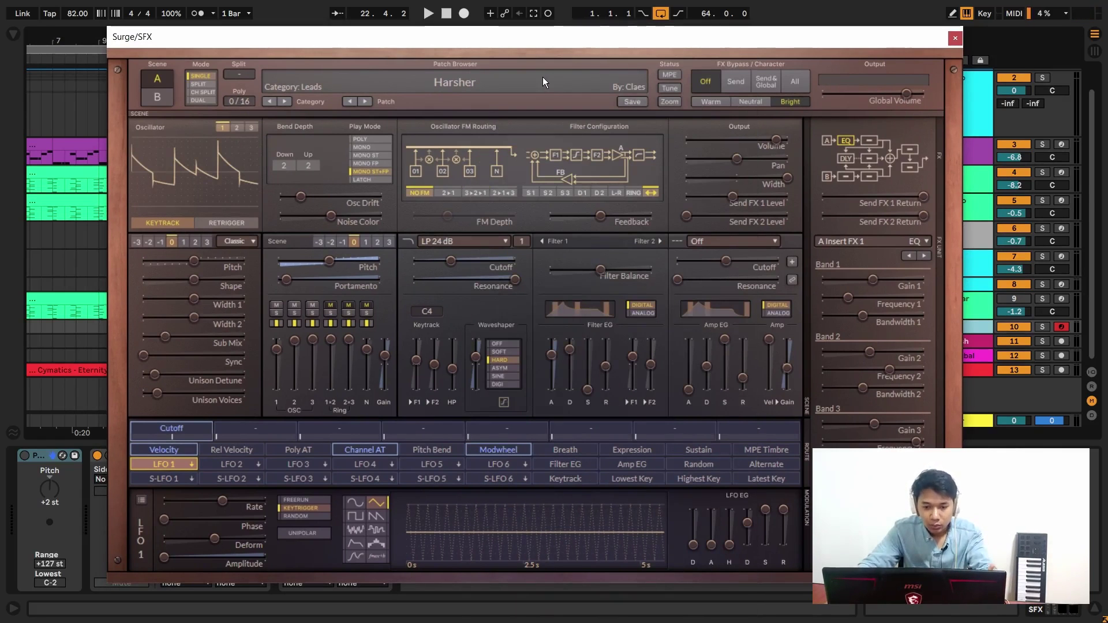
Browse Surge's third-party patch banks, looking through the Inigo Kennedy categories and the Luna bank's Bells and Leads patches.
click(525, 82)
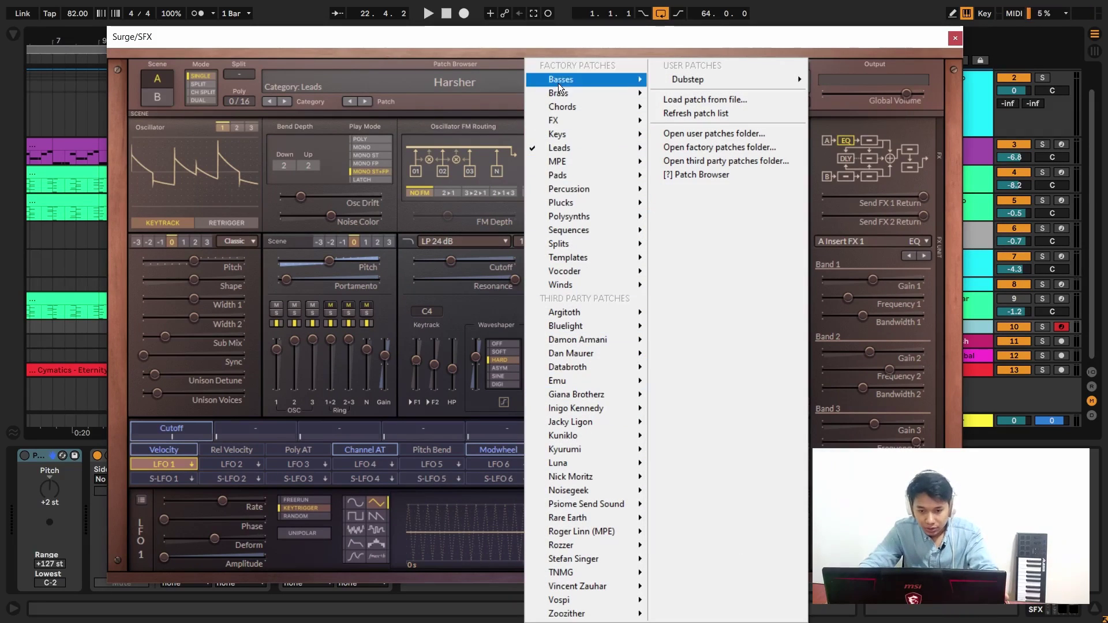
mouse_move(601, 257)
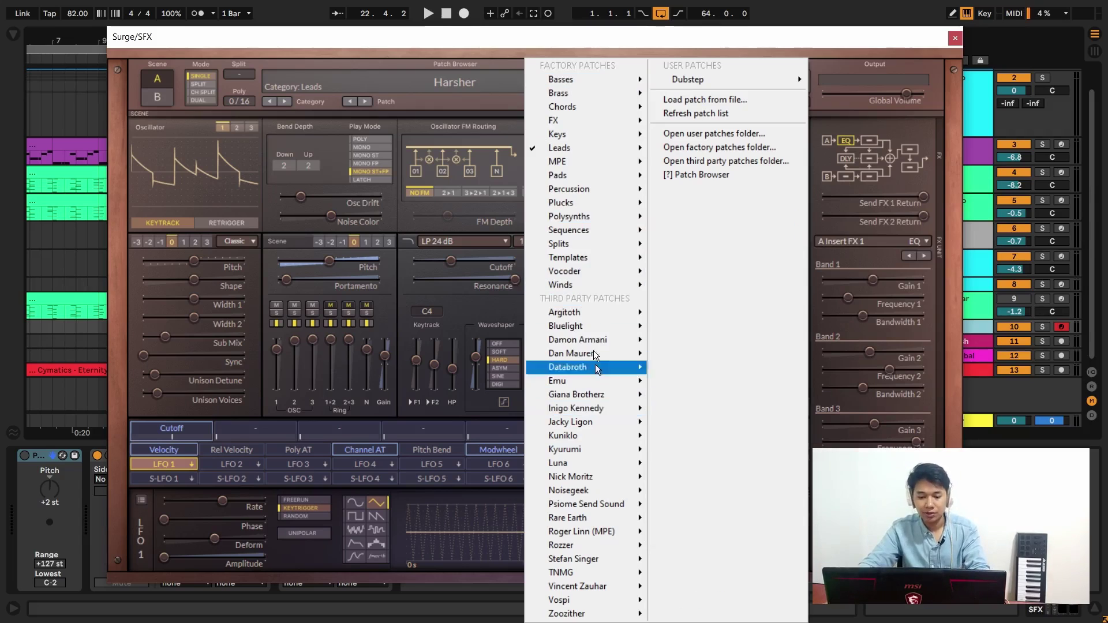
mouse_move(598, 409)
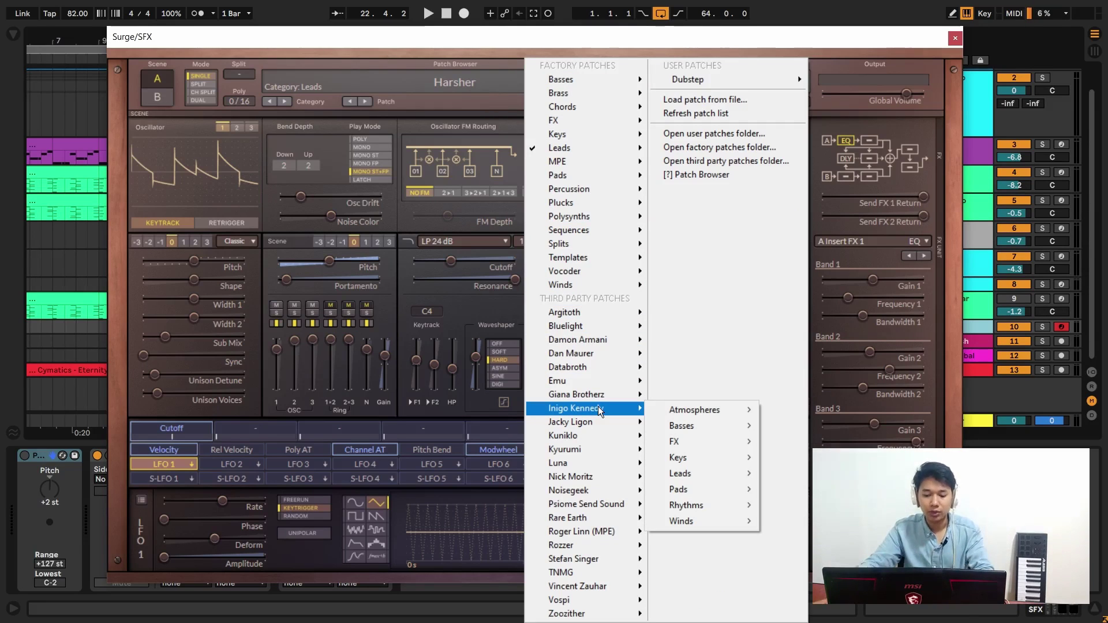
mouse_move(608, 461)
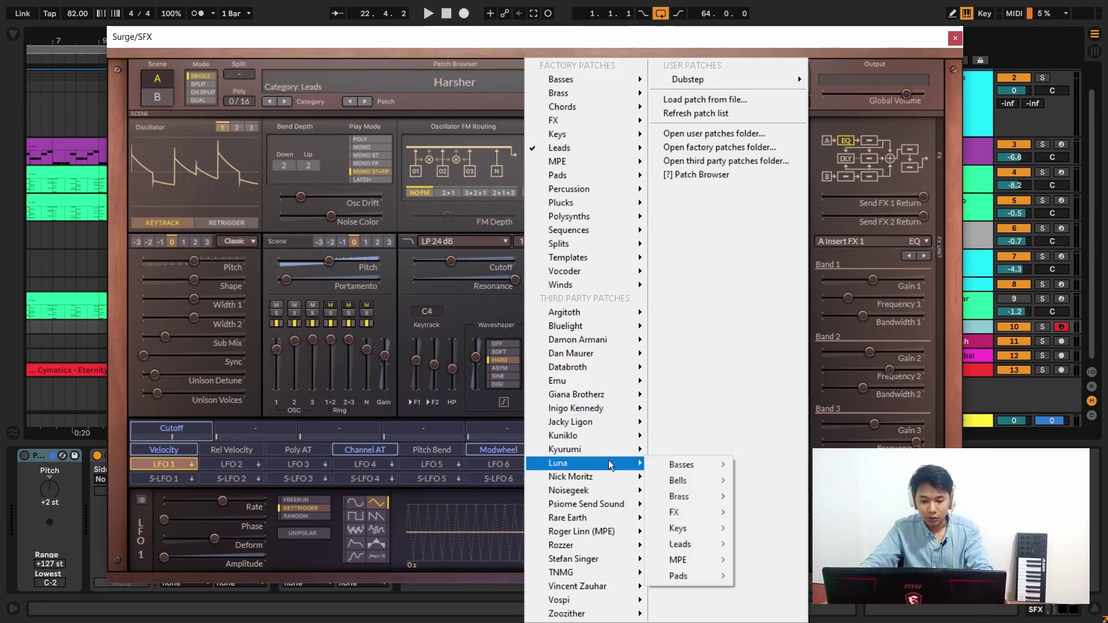
mouse_move(709, 509)
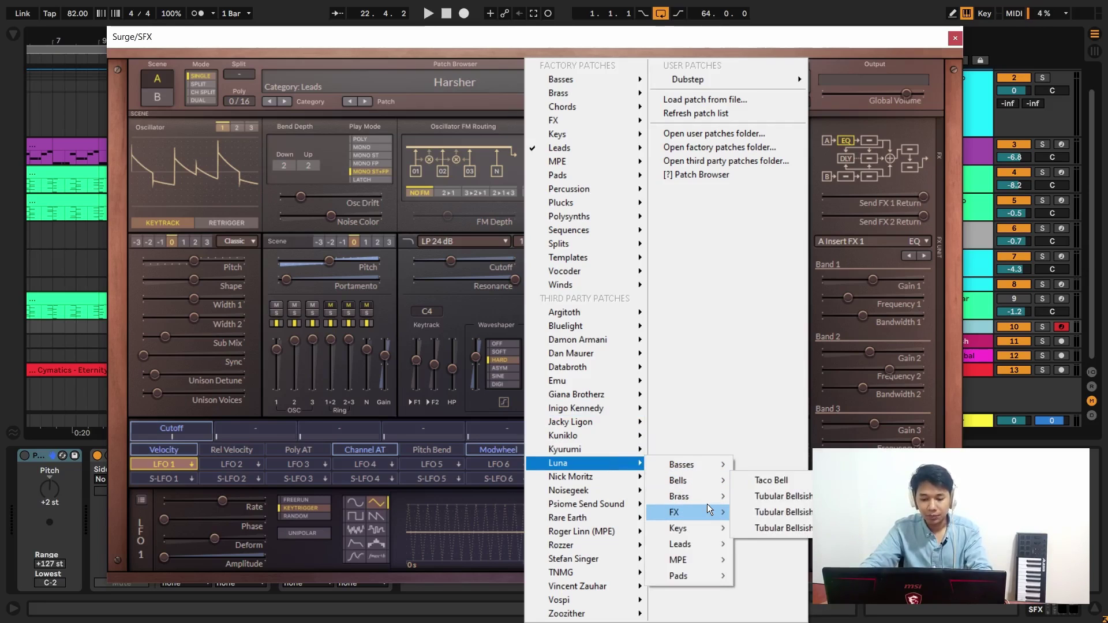
mouse_move(710, 558)
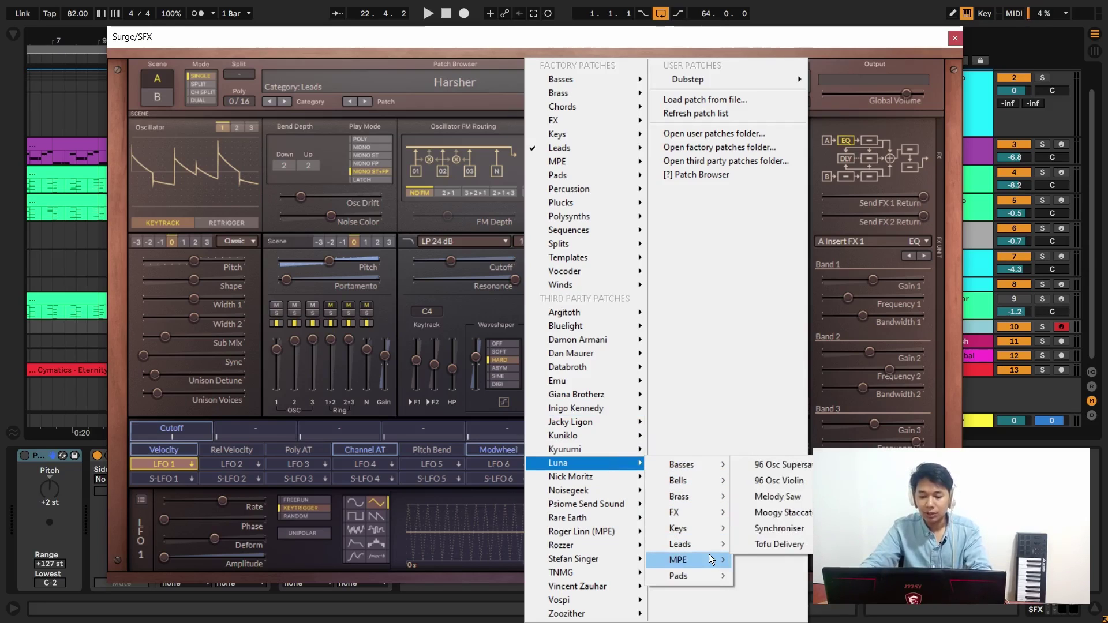
click(1042, 431)
Reposition the Surge window and examine the Atmospheres patches in the Inigo Kennedy bank without loading one.
mouse_move(558, 39)
mouse_down()
mouse_move(545, 36)
mouse_move(549, 52)
mouse_up()
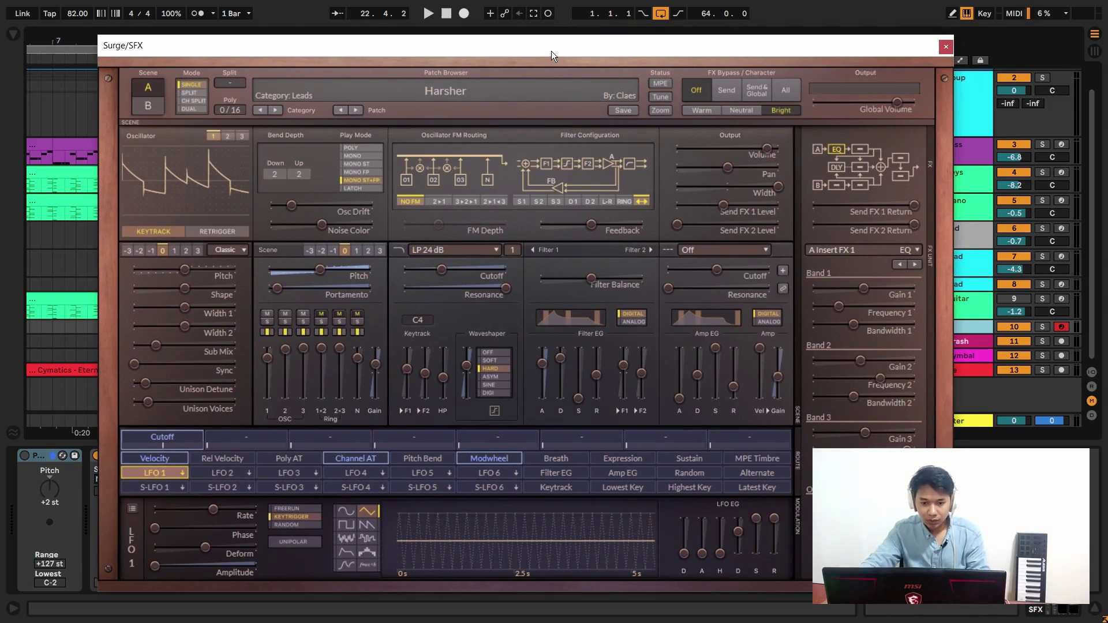
drag(551, 51, 559, 45)
click(544, 83)
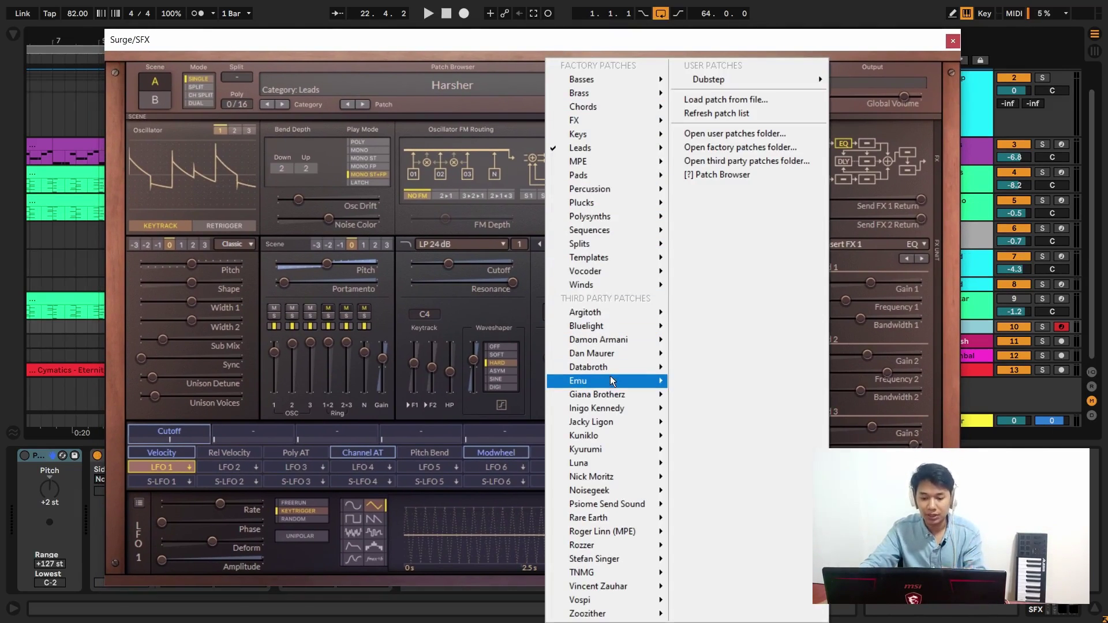
mouse_move(611, 390)
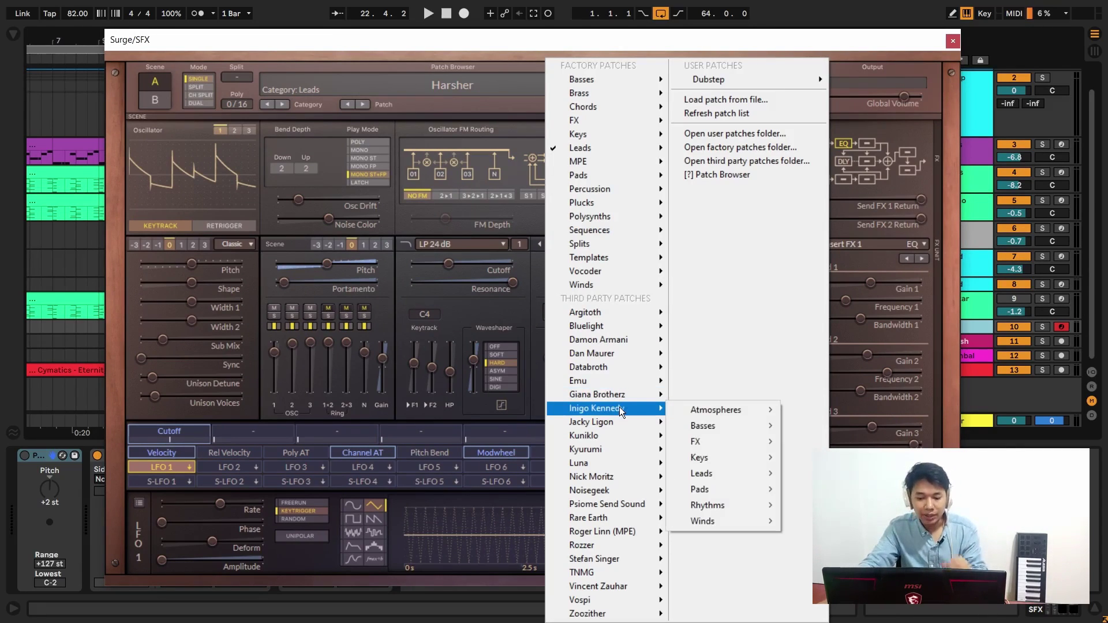
mouse_move(728, 412)
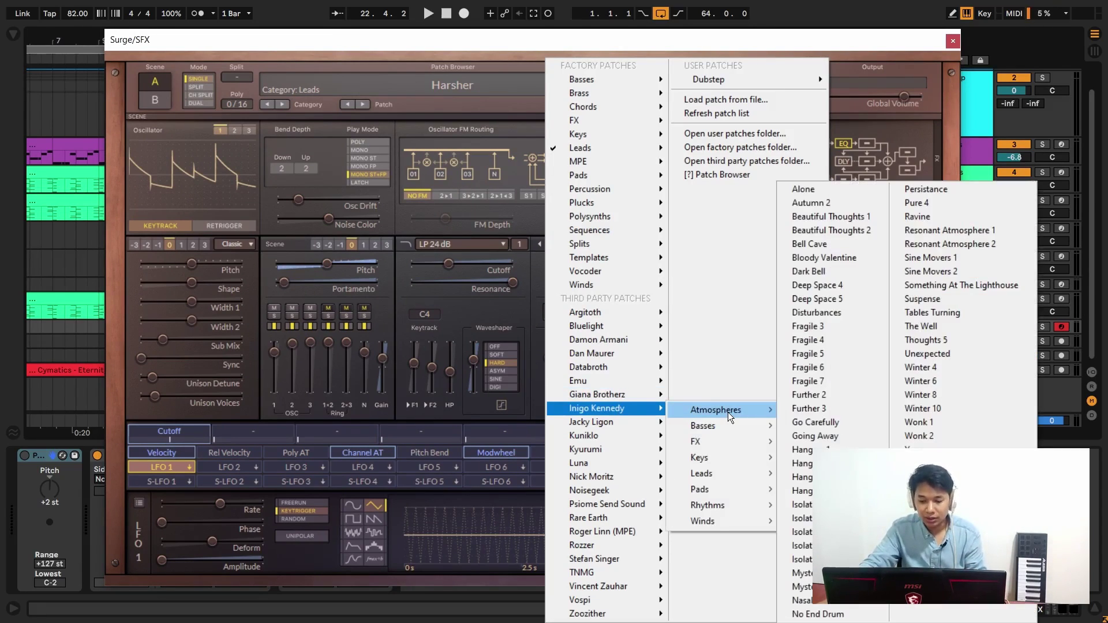
drag(505, 48, 494, 61)
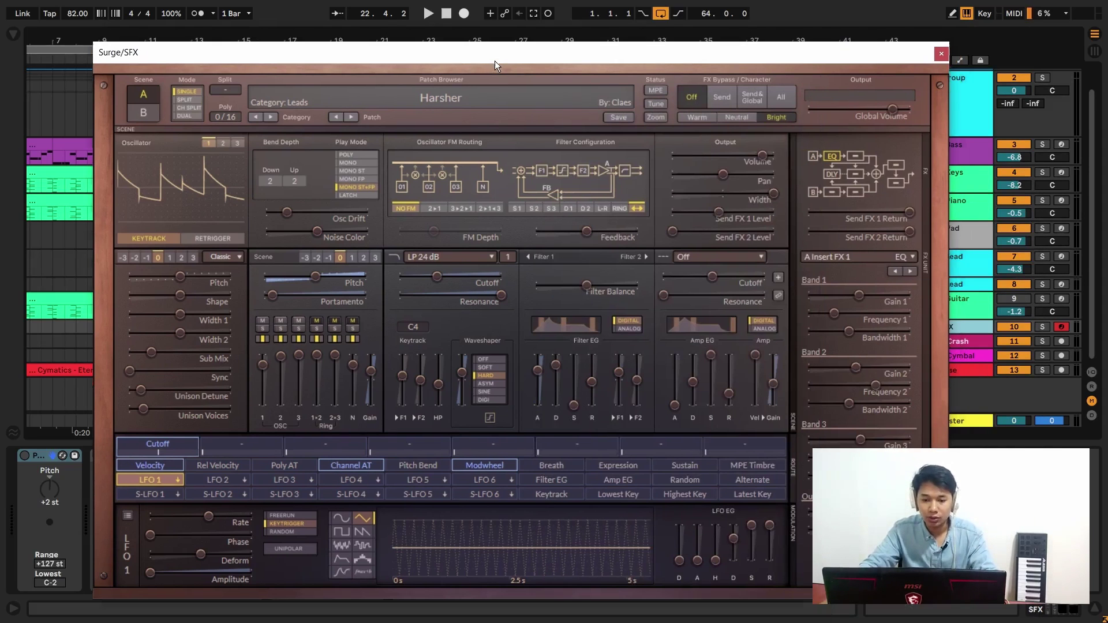
Close Surge, audition the SFX track soloed with its lane unfolded, and stop playback and unsolo it.
click(1042, 326)
click(941, 53)
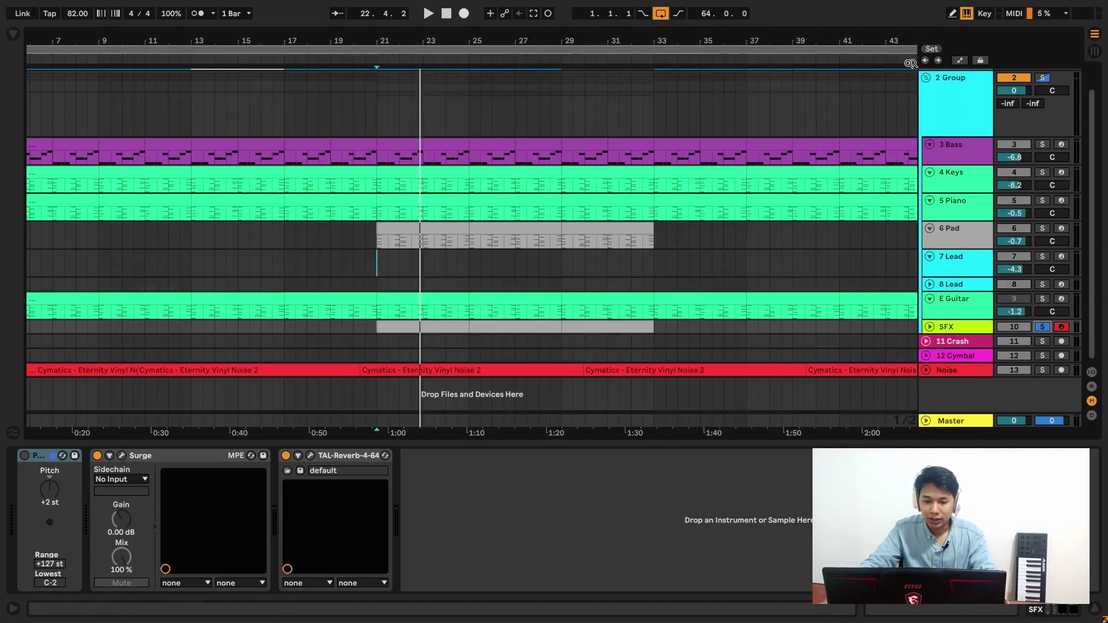
key(space)
click(928, 328)
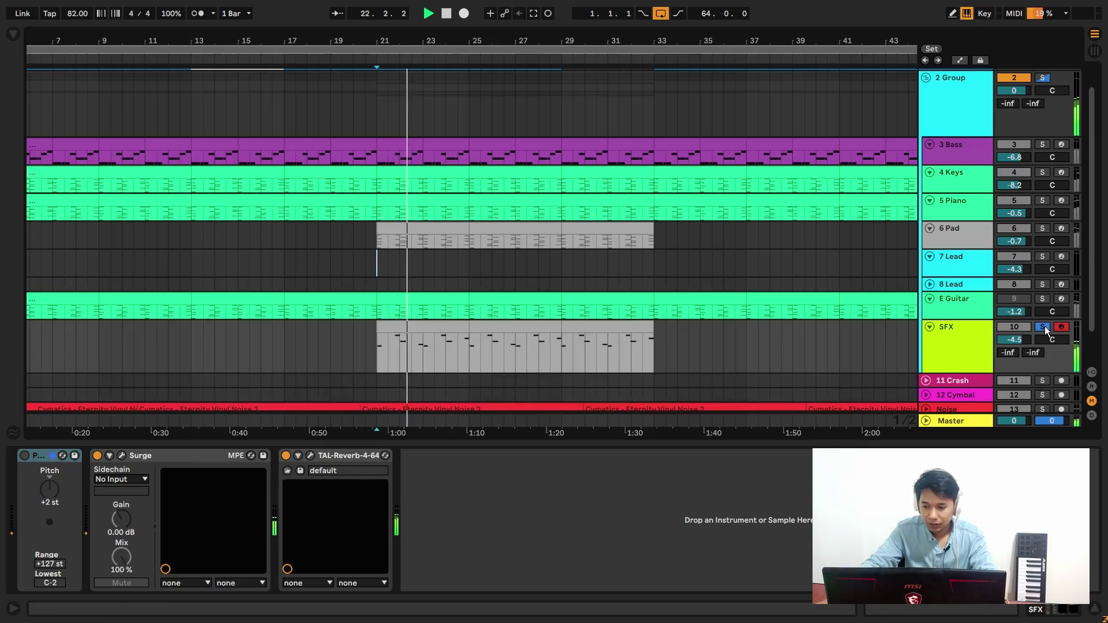
key(space)
key(shift+space)
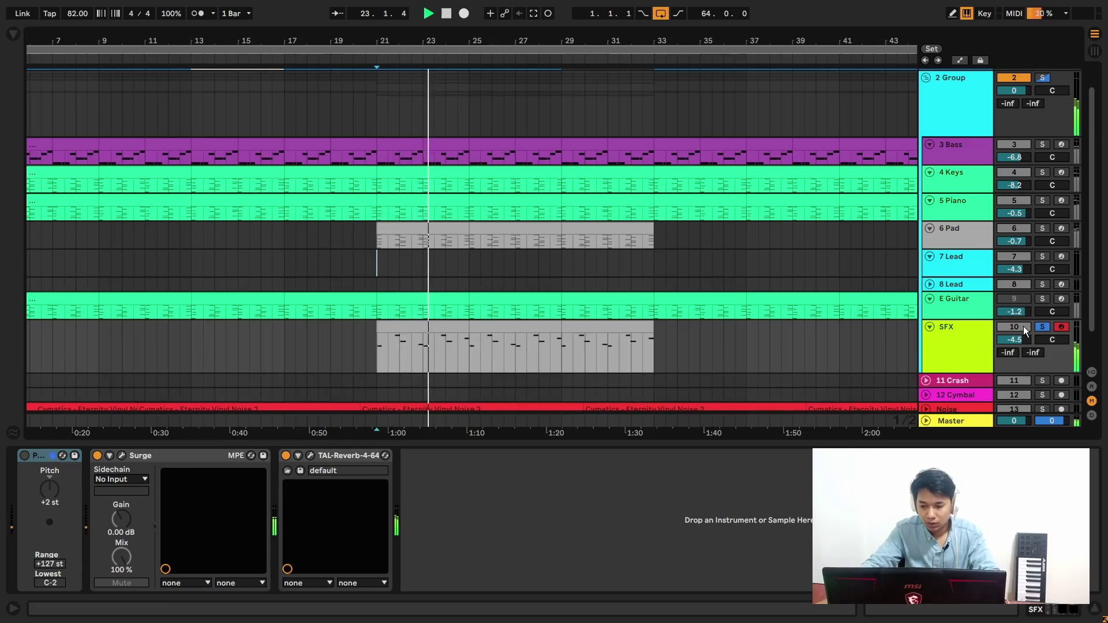
key(space)
click(1039, 327)
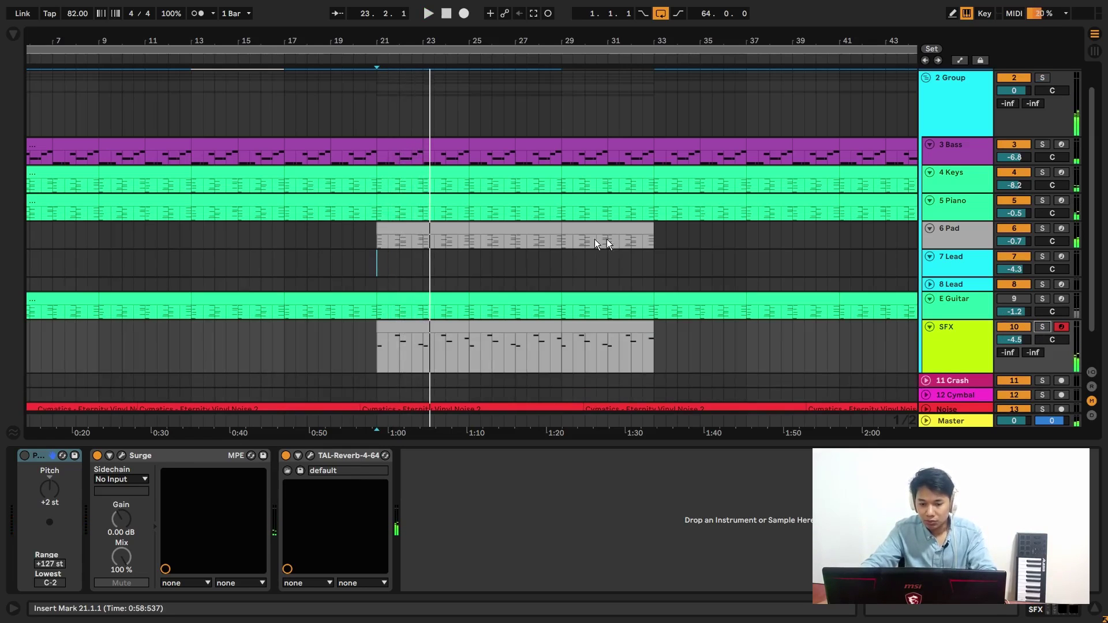
Play the full mix from bar 21 and set the LABS chain volume in the 6 Pad rack to -1.7 dB.
click(373, 260)
key(space)
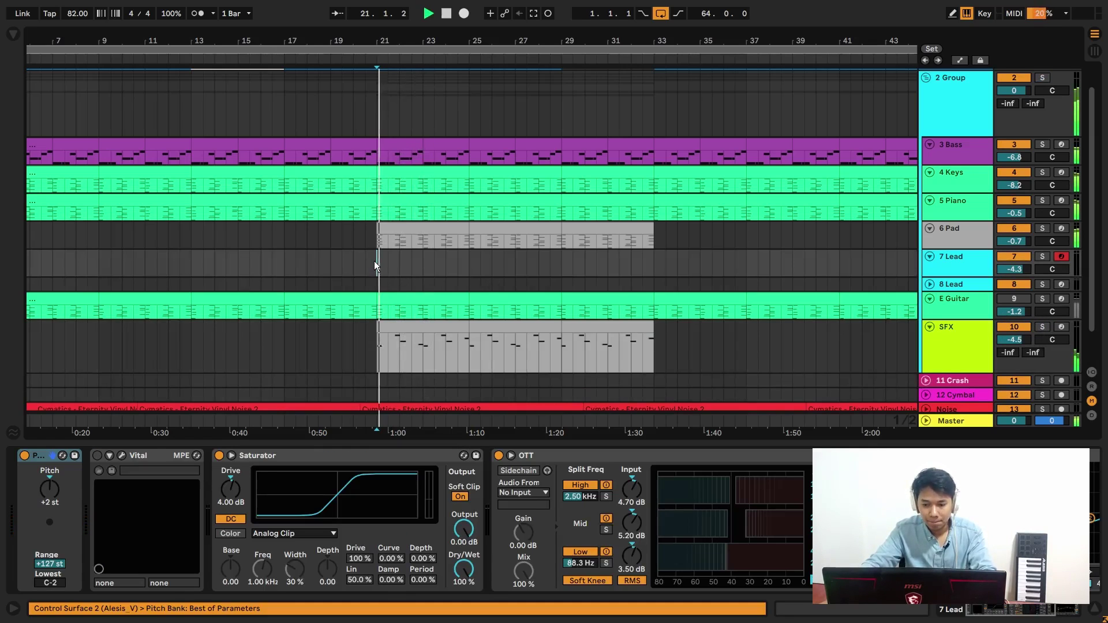
click(965, 233)
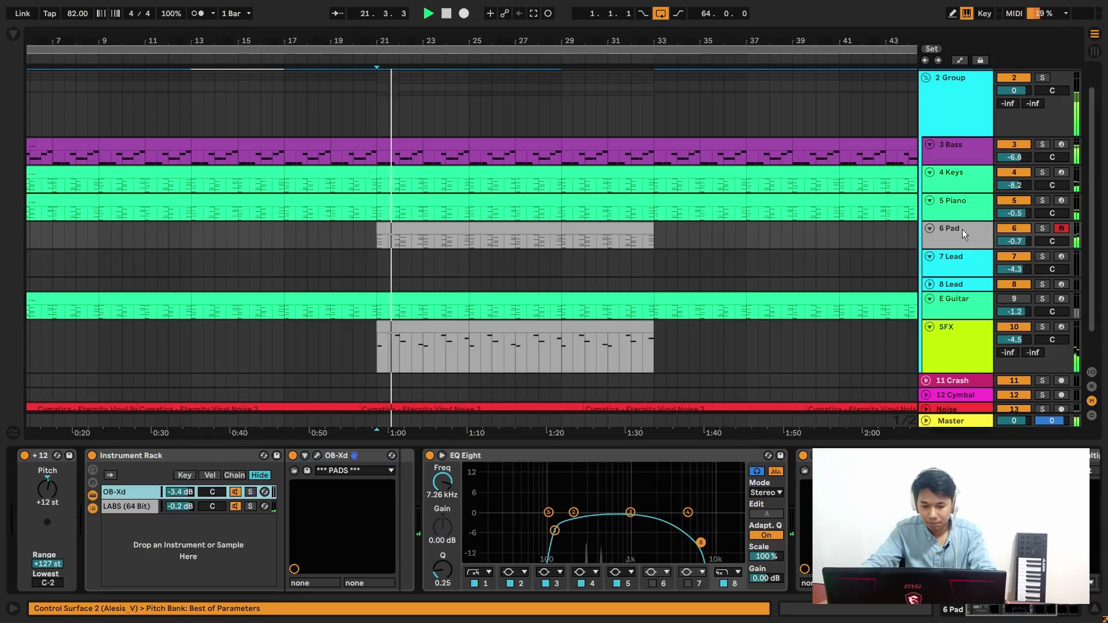
click(192, 510)
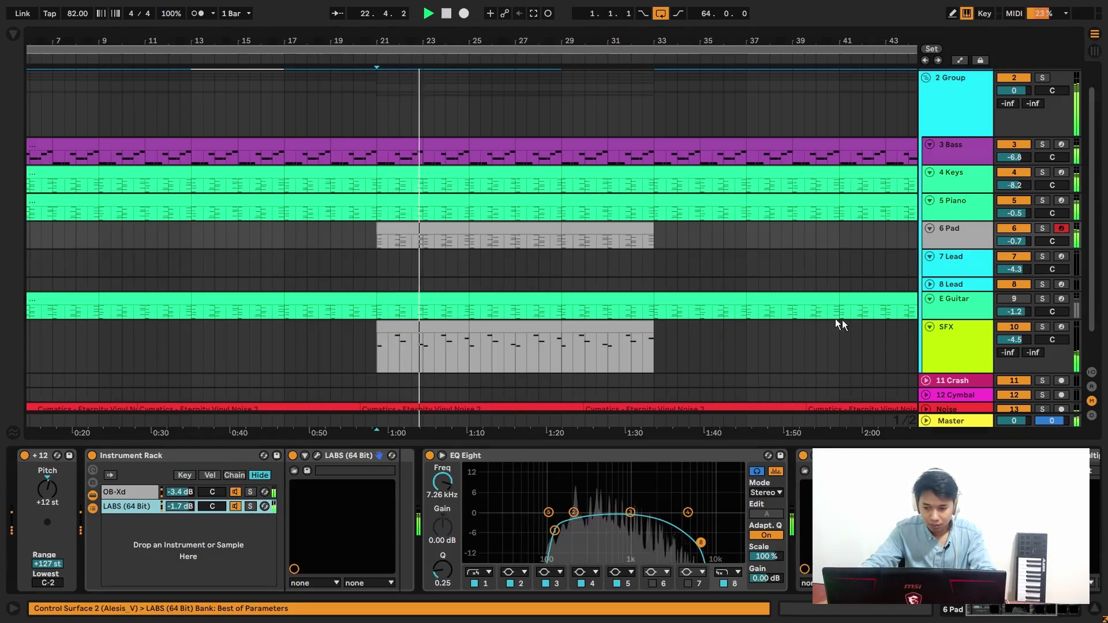
Check the 2 Group, 7 Lead and 6 Pad device chains during playback, and audition the SFX track soloed.
click(953, 112)
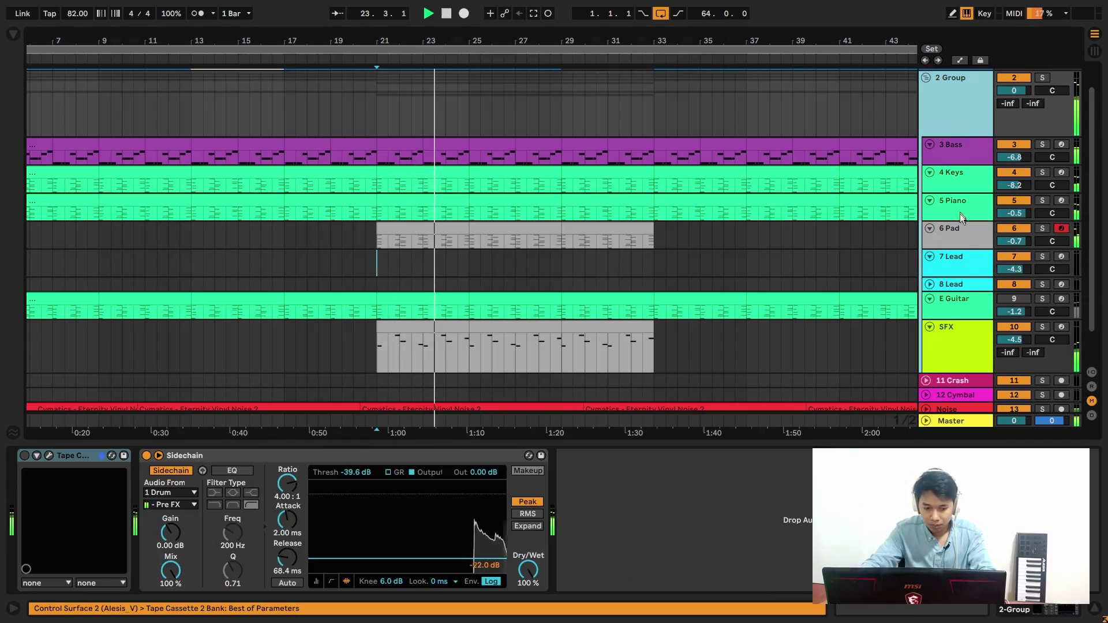
click(961, 268)
click(954, 233)
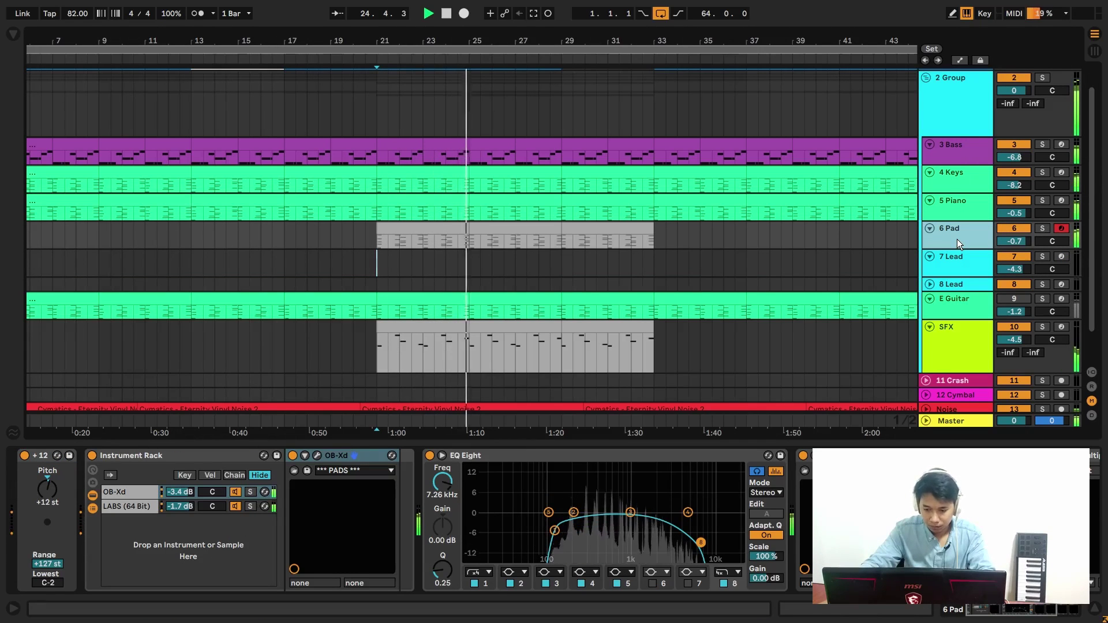
click(957, 343)
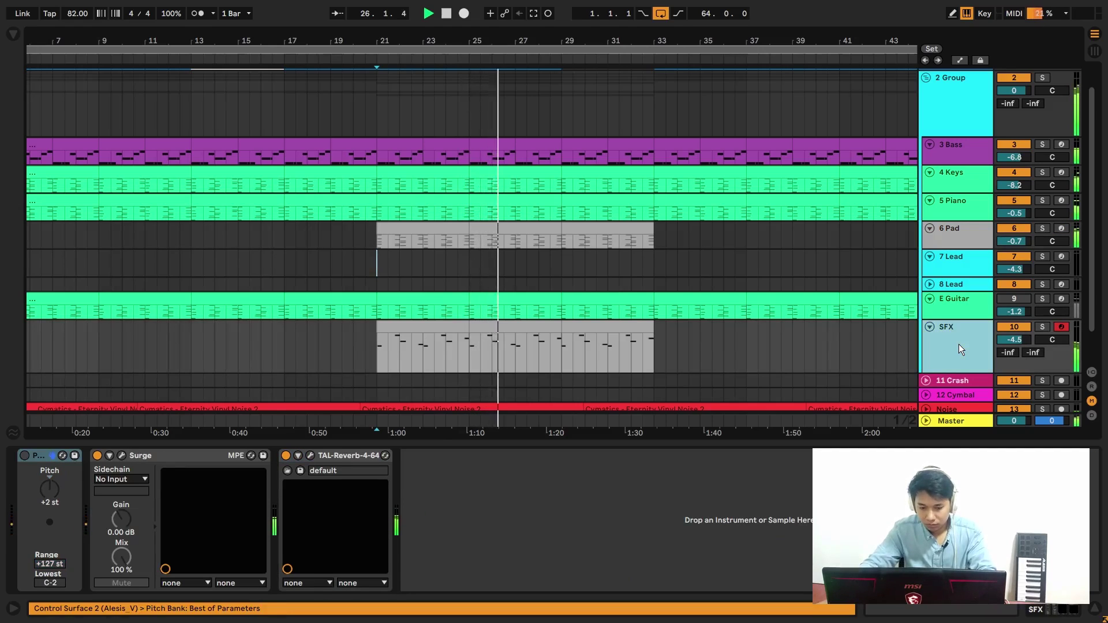
click(1039, 329)
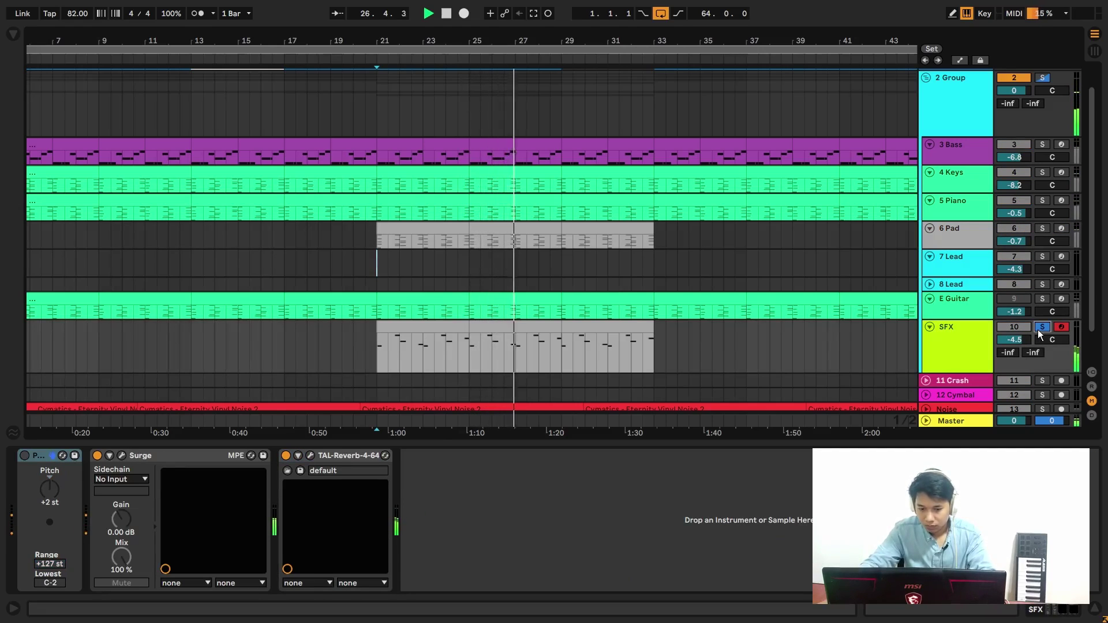
click(1039, 329)
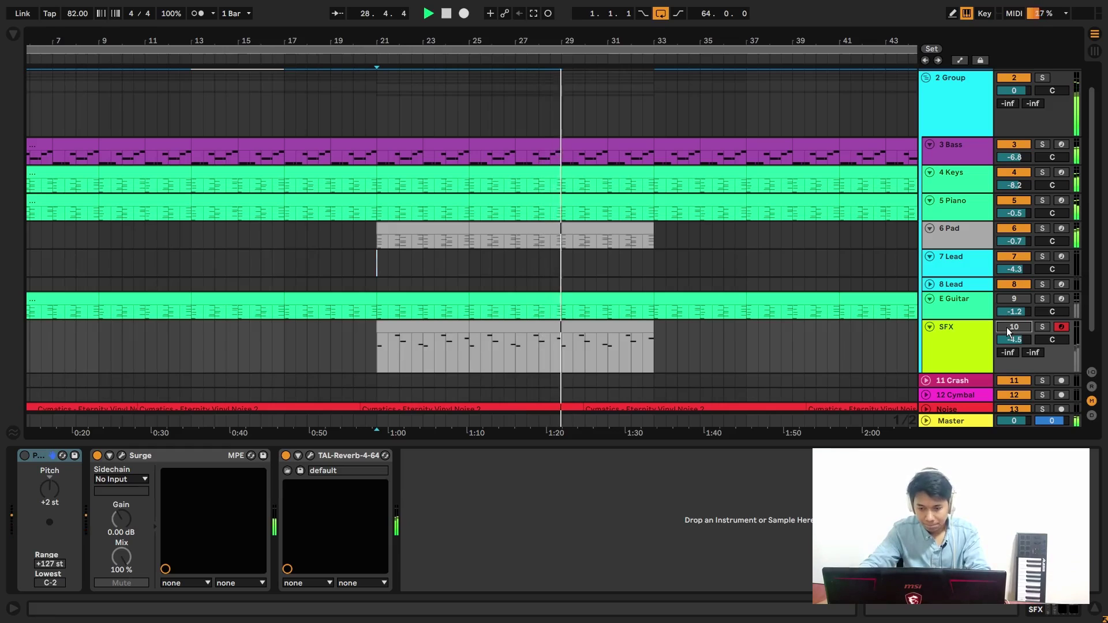
Stop playback, view the 5 Piano track's LABS Soft Piano, and close the LABS and Surge windows.
click(965, 202)
key(space)
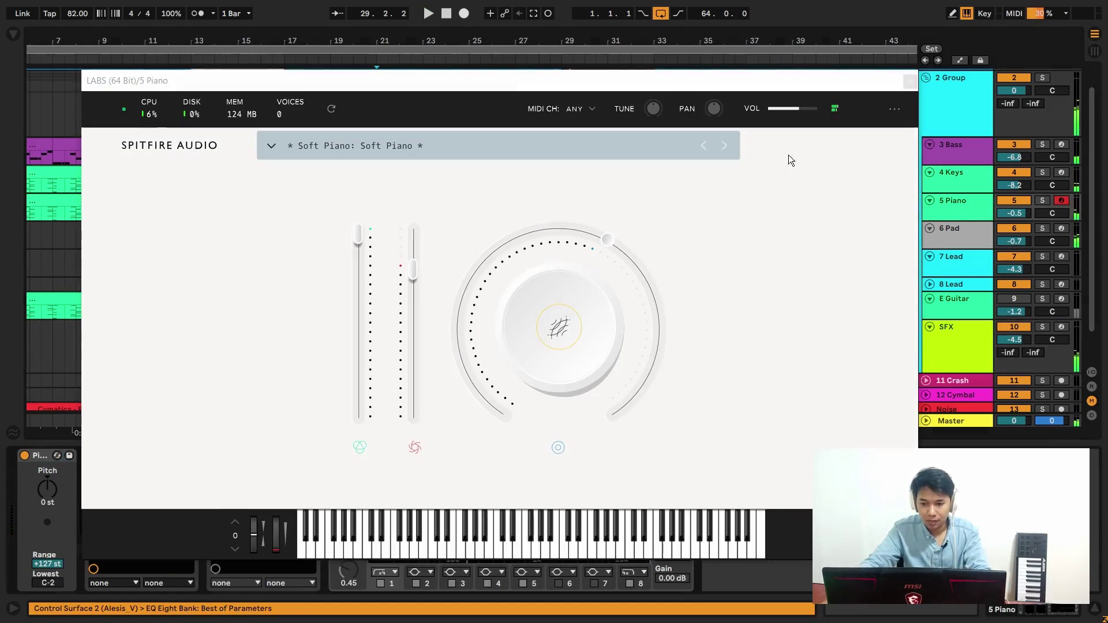
click(909, 80)
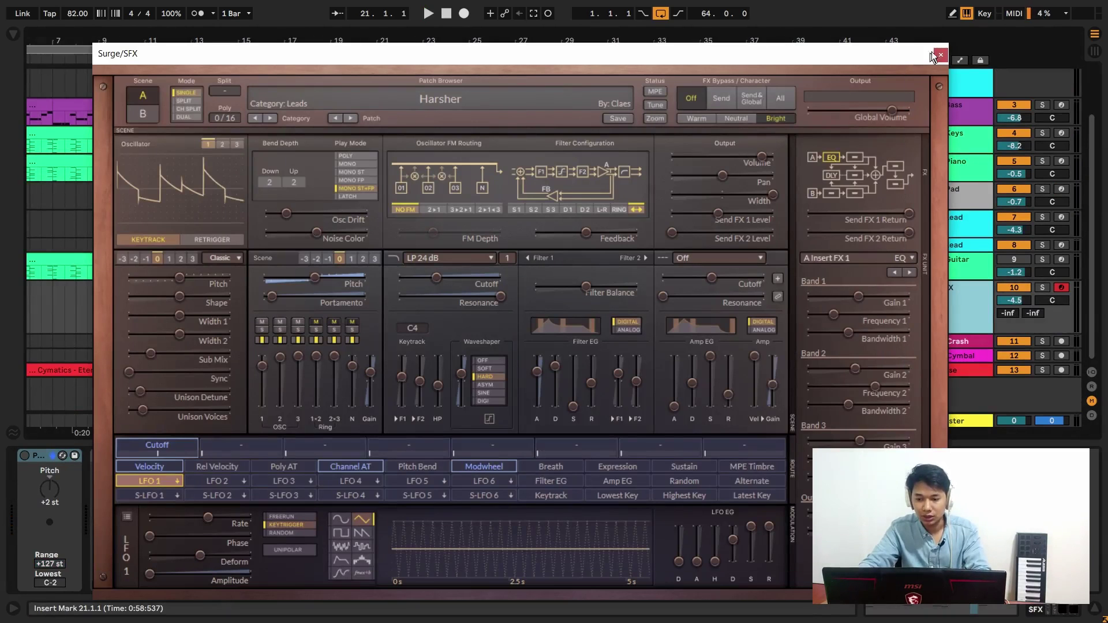
click(940, 55)
Review the instruments on the Drum, Bass, Keys, Piano, Pad and 7 Lead tracks one after another.
scroll(969, 287, up, 3)
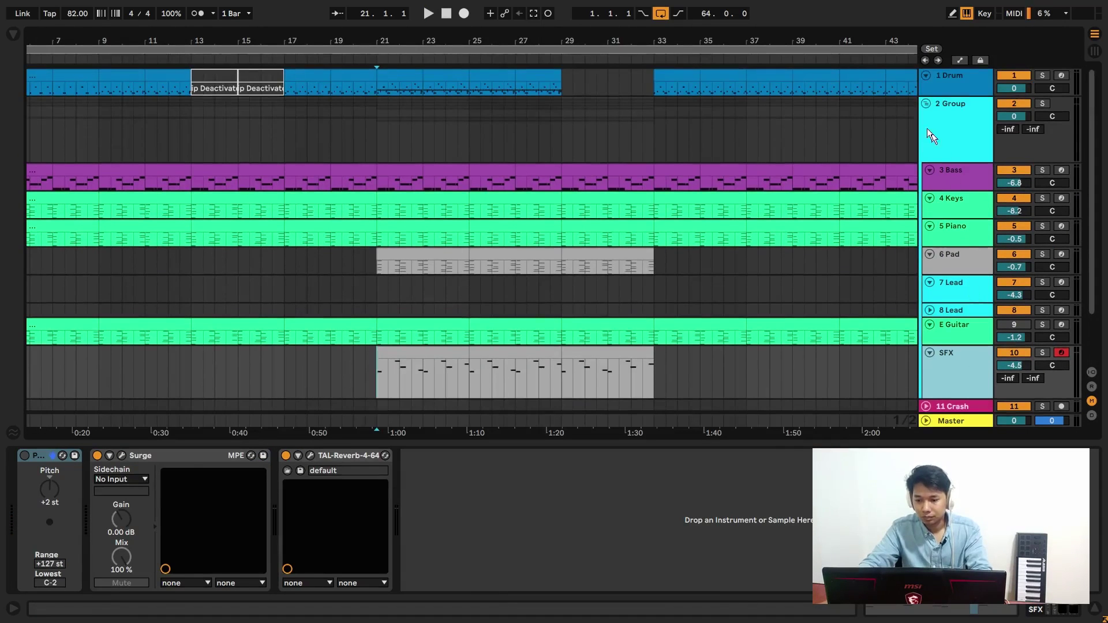
click(957, 80)
click(947, 176)
click(952, 203)
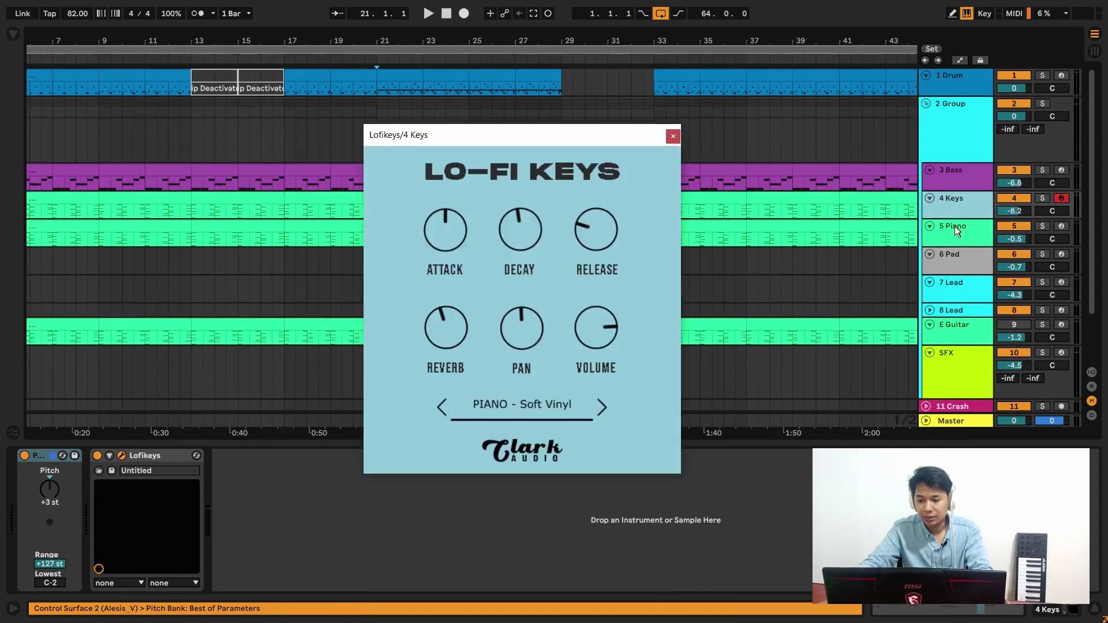
click(954, 230)
click(954, 258)
scroll(955, 263, down, 1)
click(957, 256)
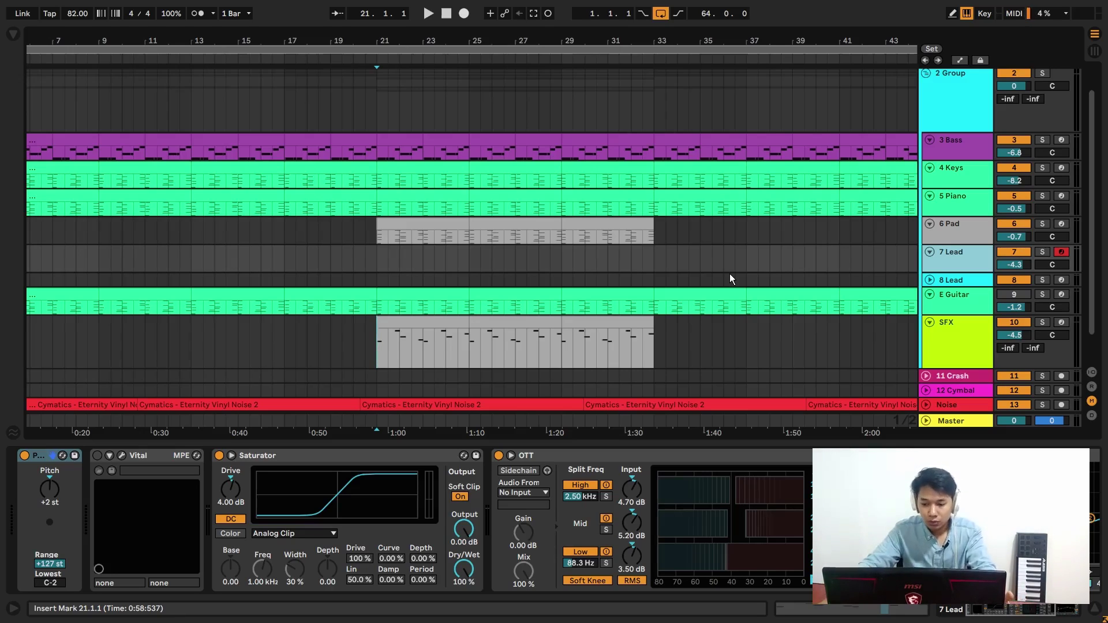
Compare the device chains of the 7 Lead and 8 Lead tracks, both using Vital.
click(950, 280)
click(953, 264)
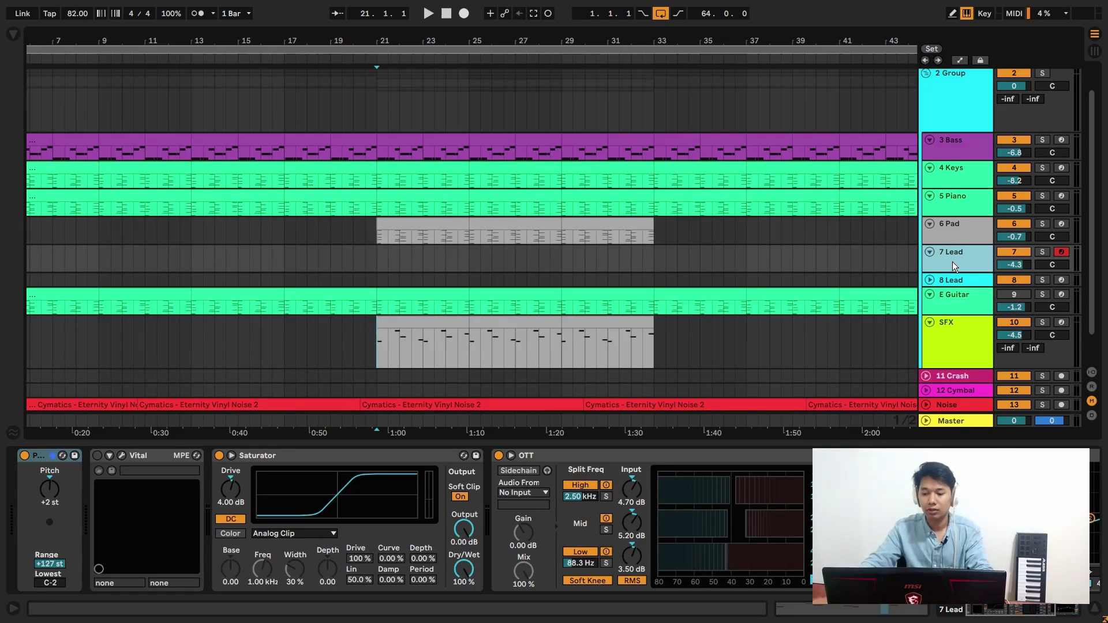
click(957, 281)
click(957, 259)
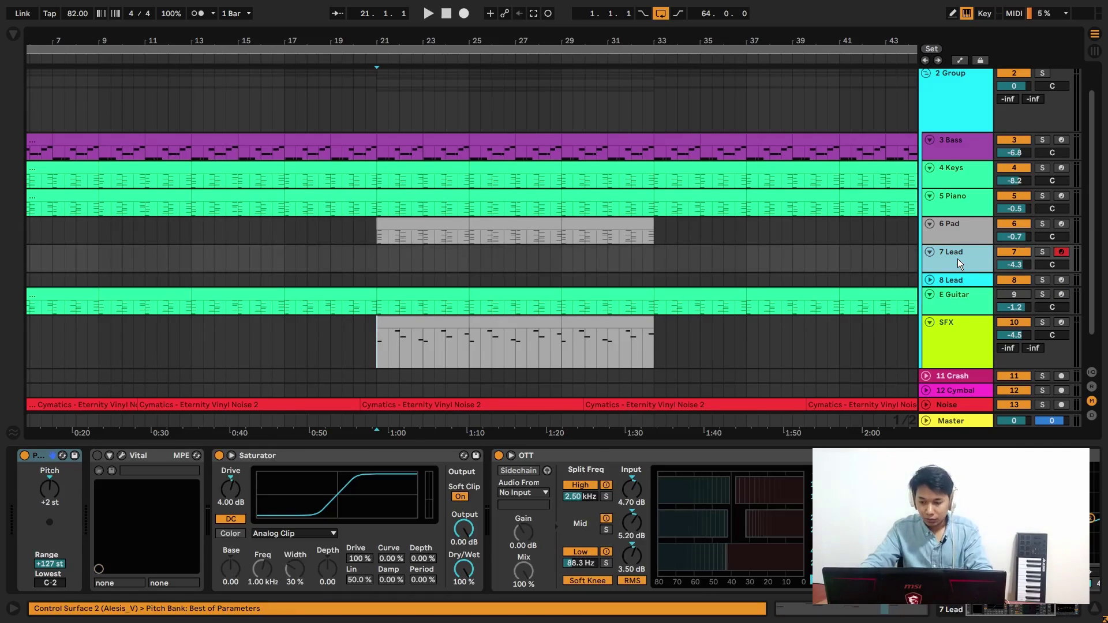
click(955, 281)
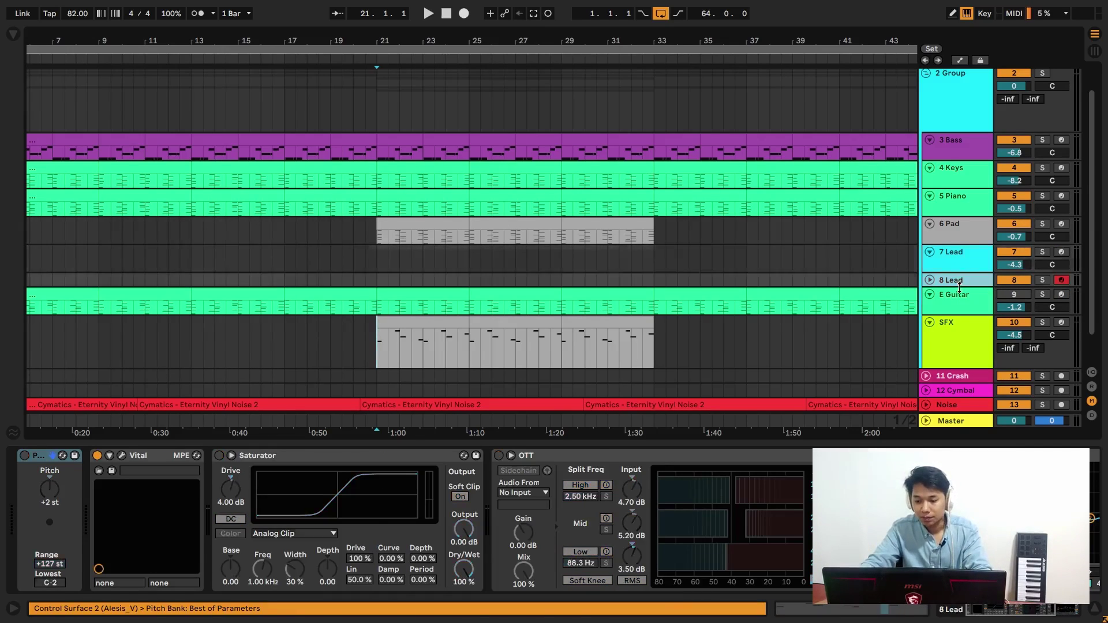
View the E Guitar track's LABS instrument, close its window, and select the SFX track to show its Surge chain.
click(953, 297)
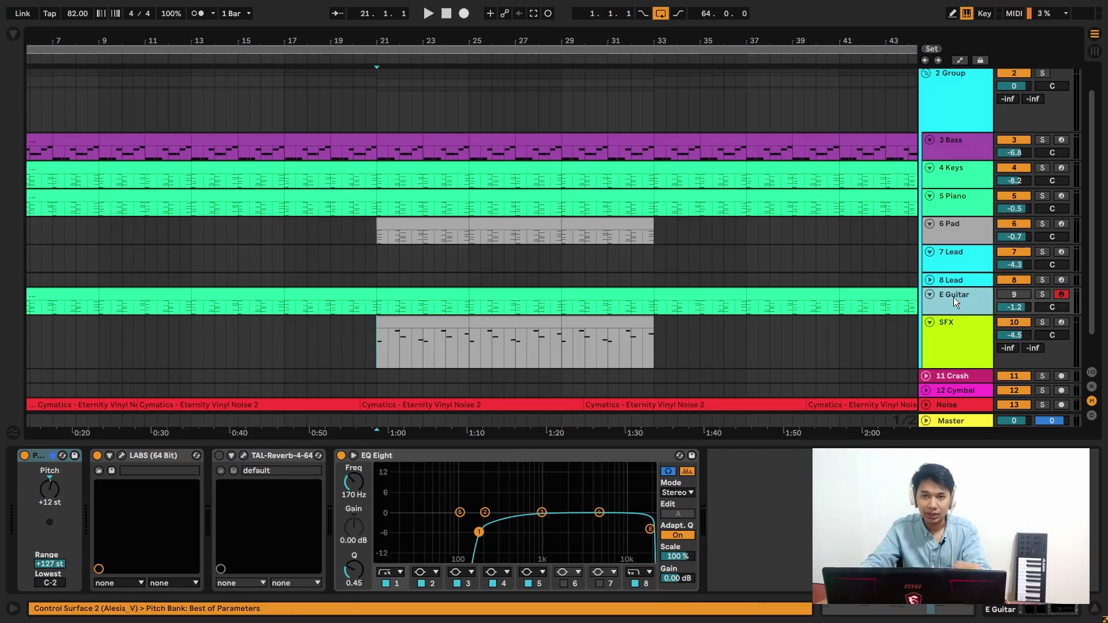
click(120, 456)
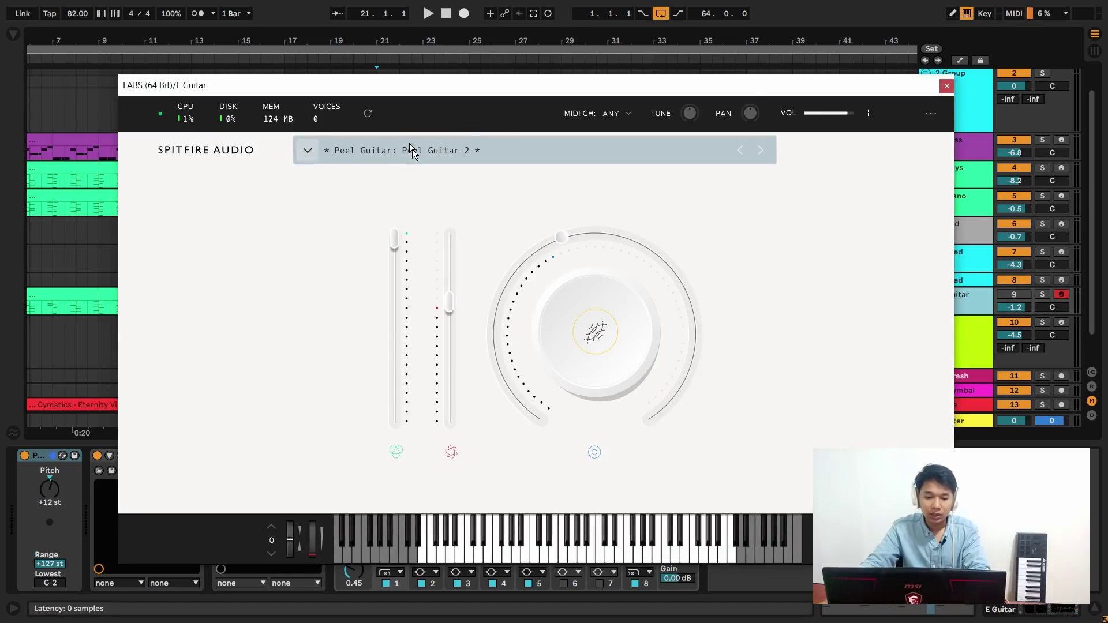
click(946, 86)
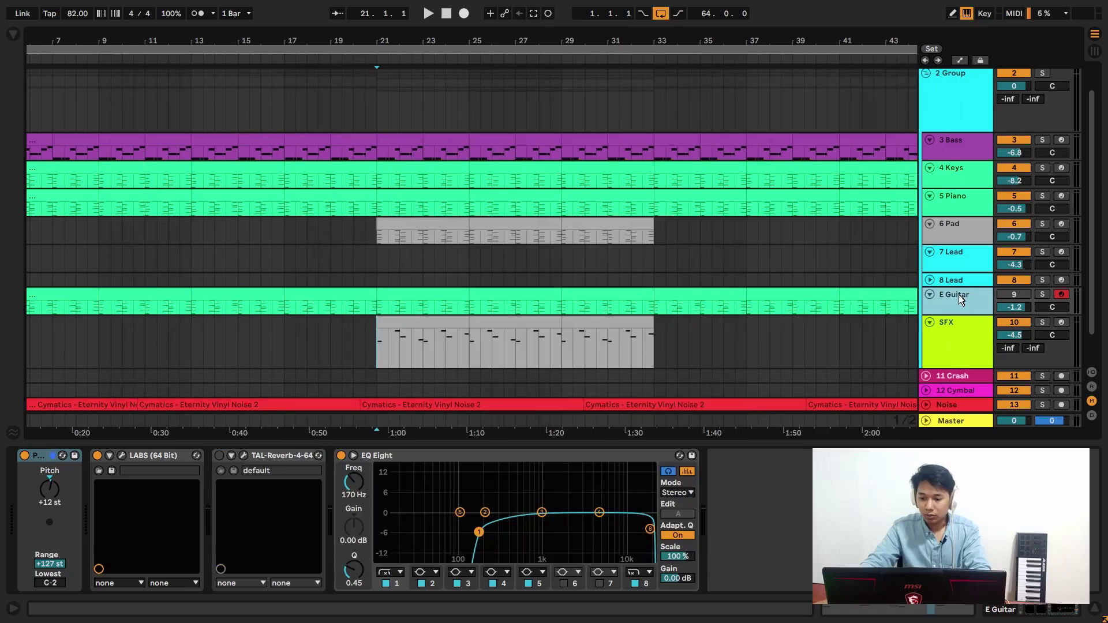
click(947, 336)
scroll(956, 308, down, 1)
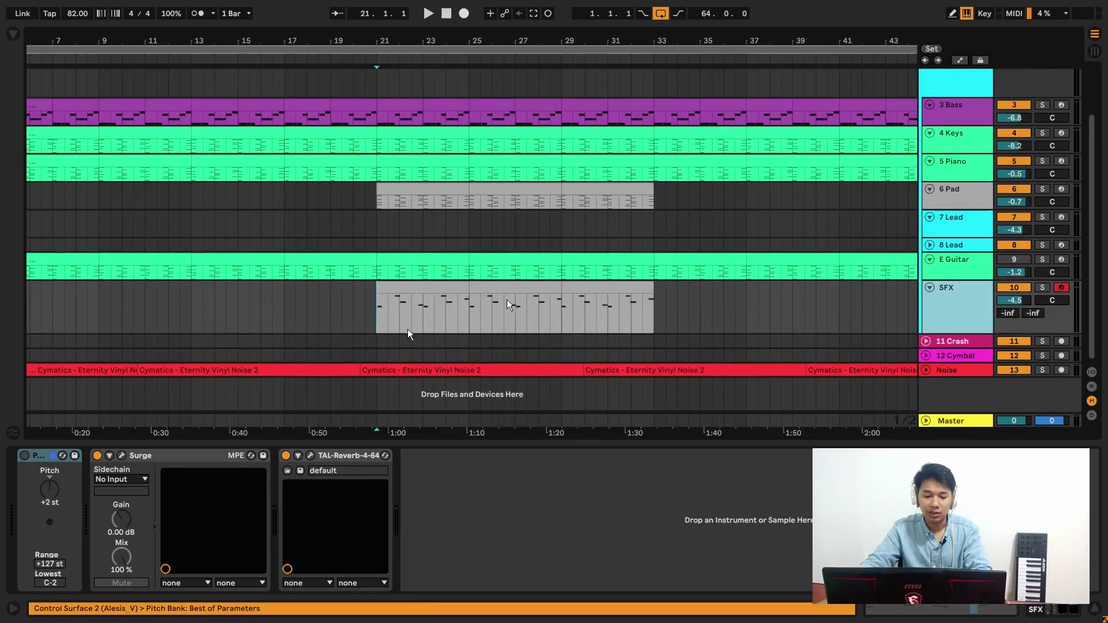
Select and unfold the Noise track and place the insert marker on its clips at bar 21.
click(958, 370)
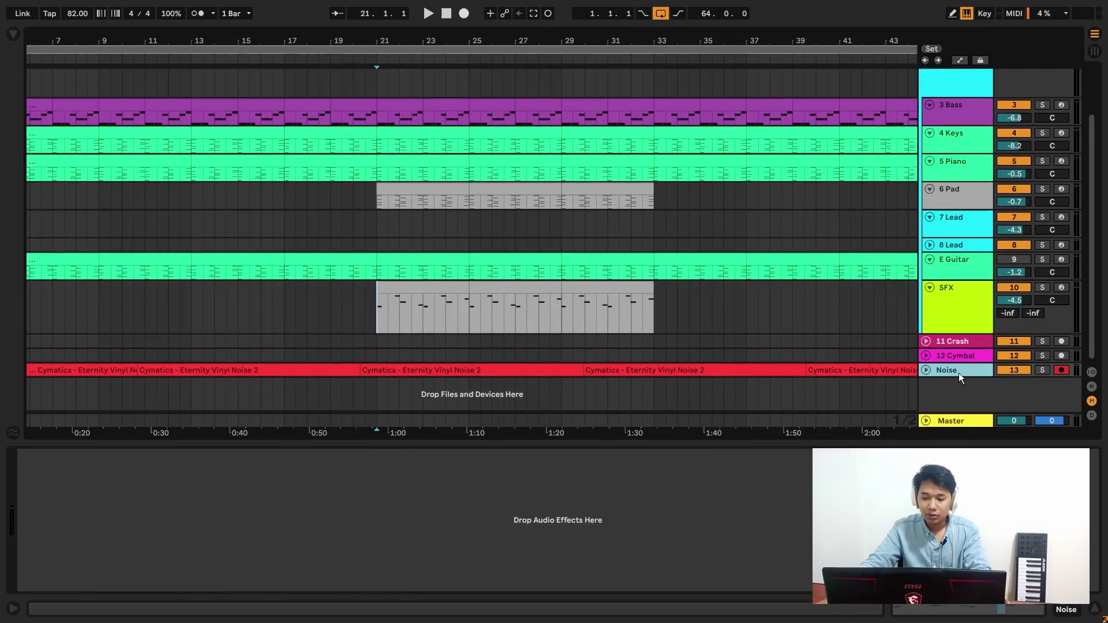
click(926, 372)
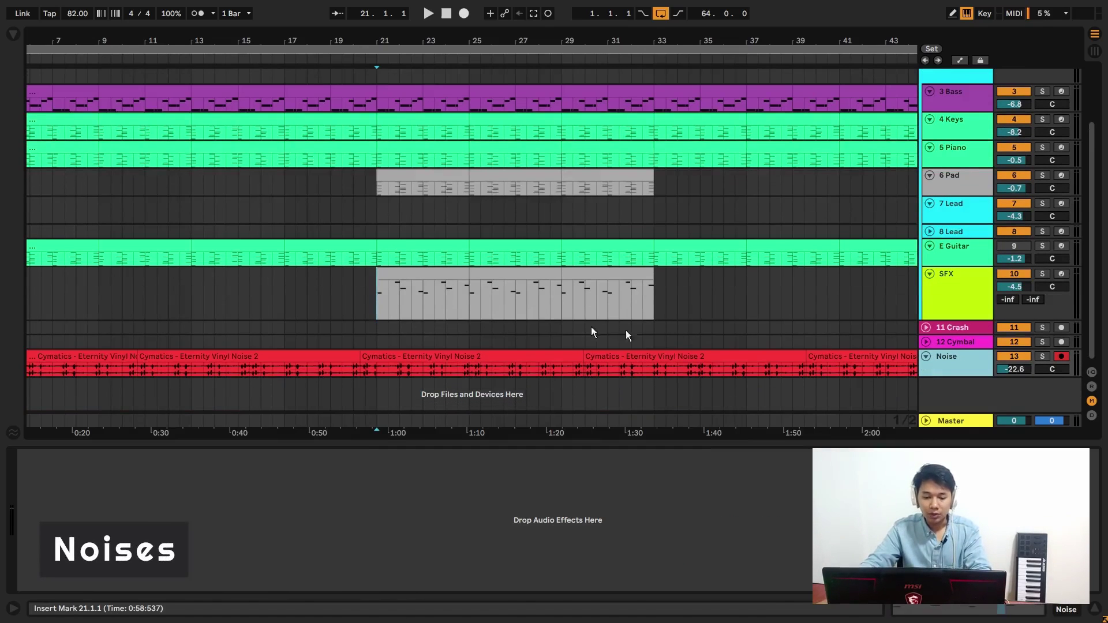
click(380, 343)
key(minus)
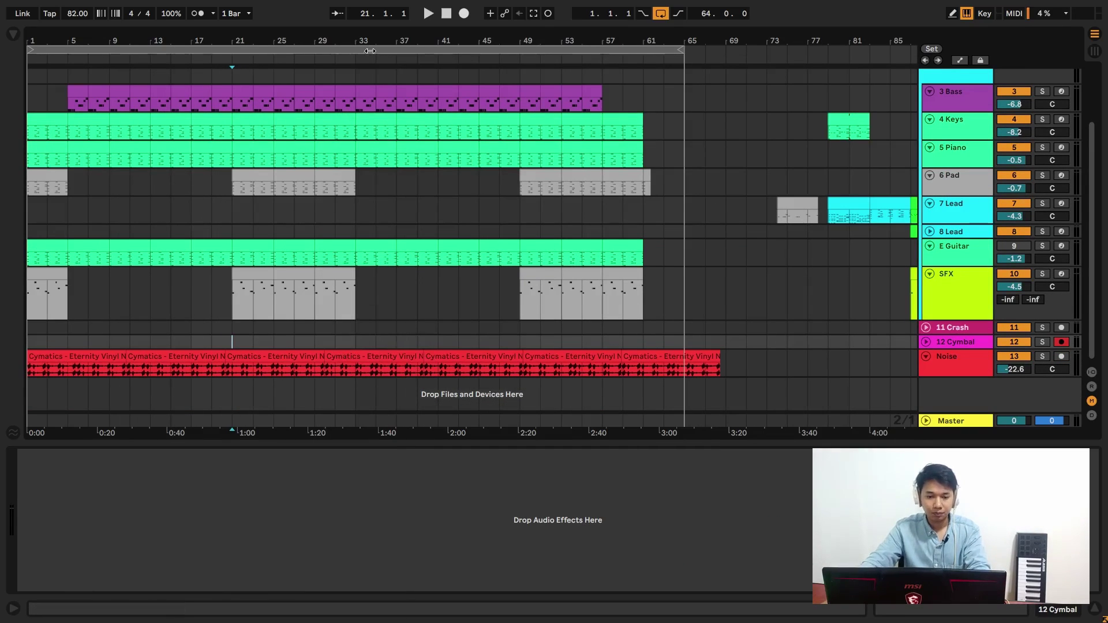
drag(487, 37, 480, 38)
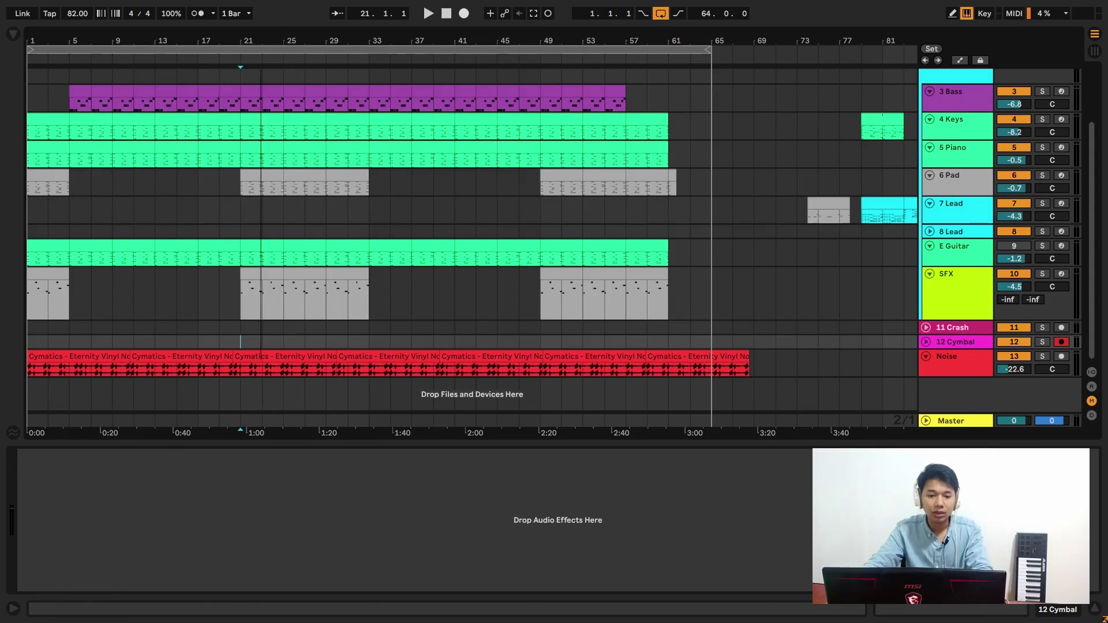
click(240, 371)
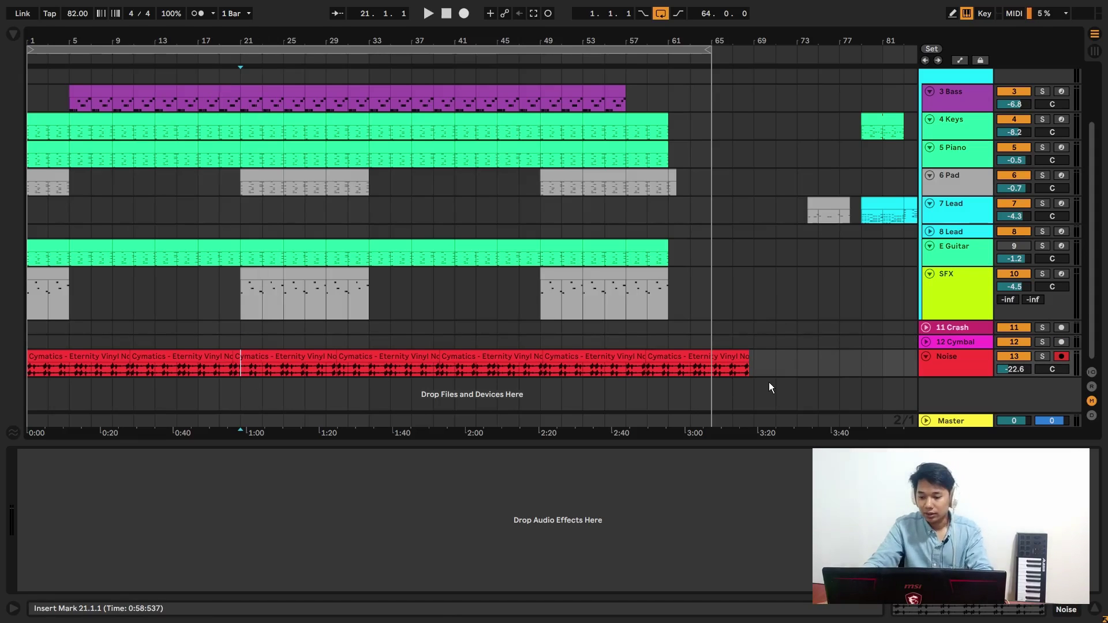
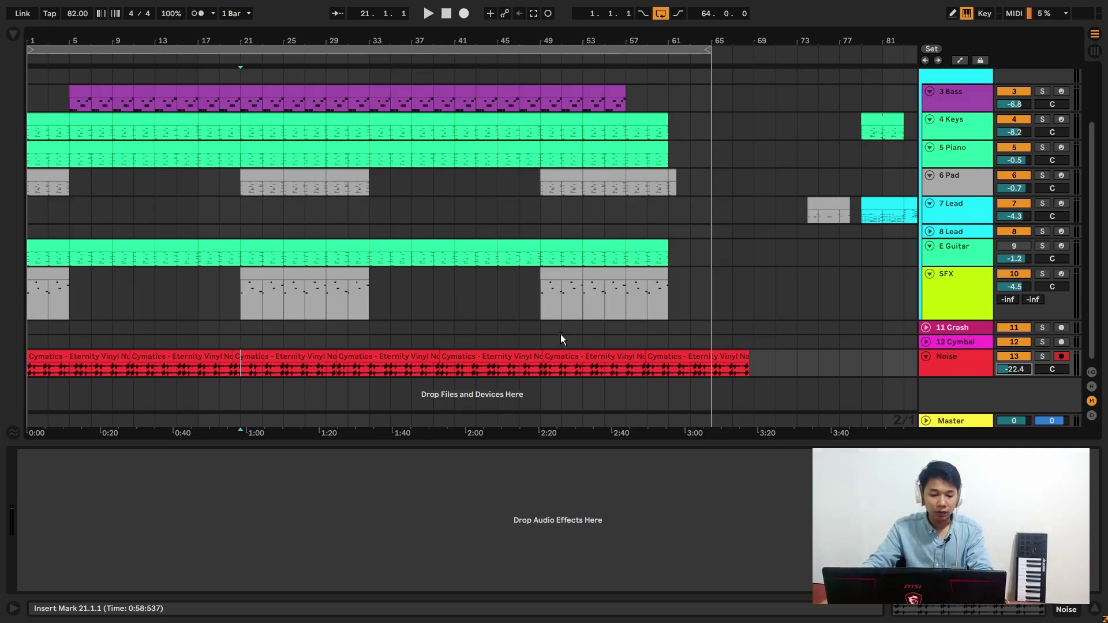
Solo the Noise track and play it from bar 61.
click(1042, 356)
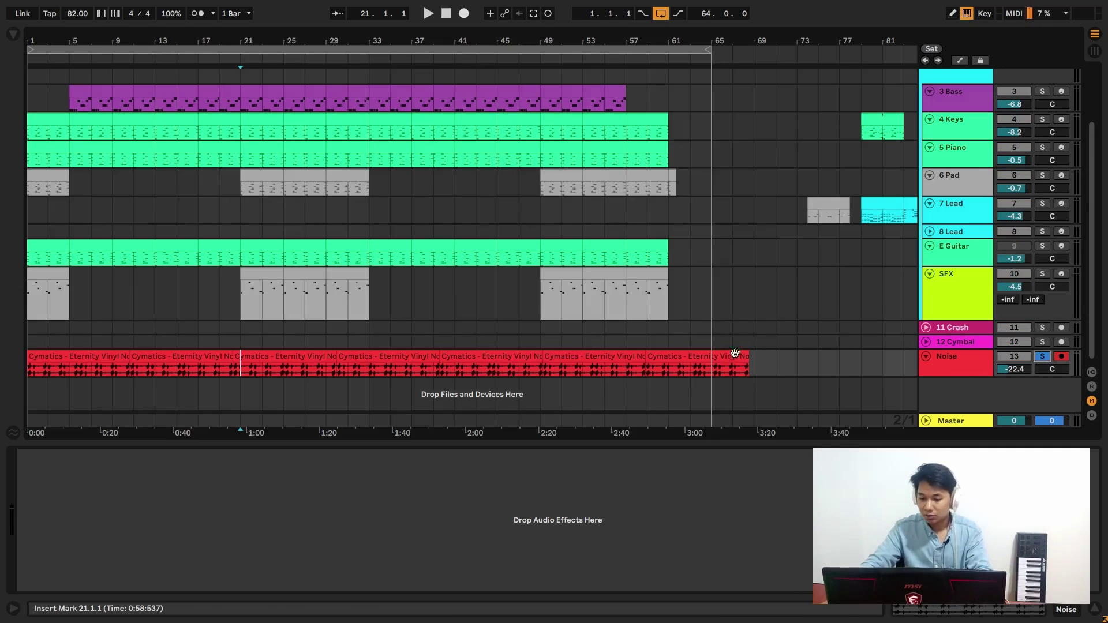
click(670, 368)
key(space)
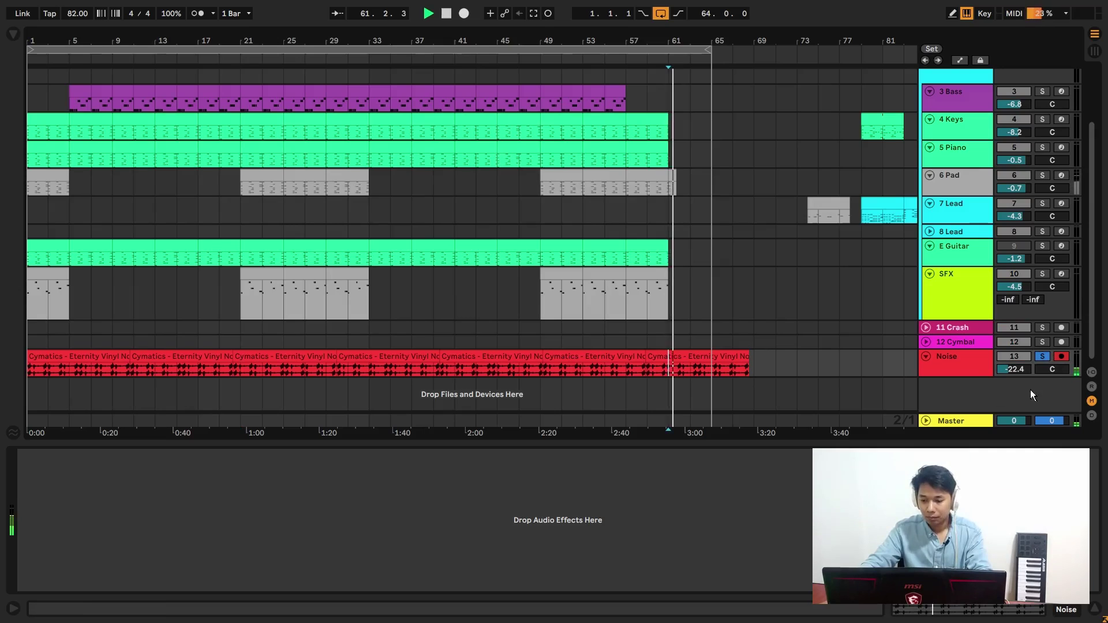
Try the Noise track's volume at -3.2 dB, undo the change, and stop playback.
drag(1014, 369, 1013, 335)
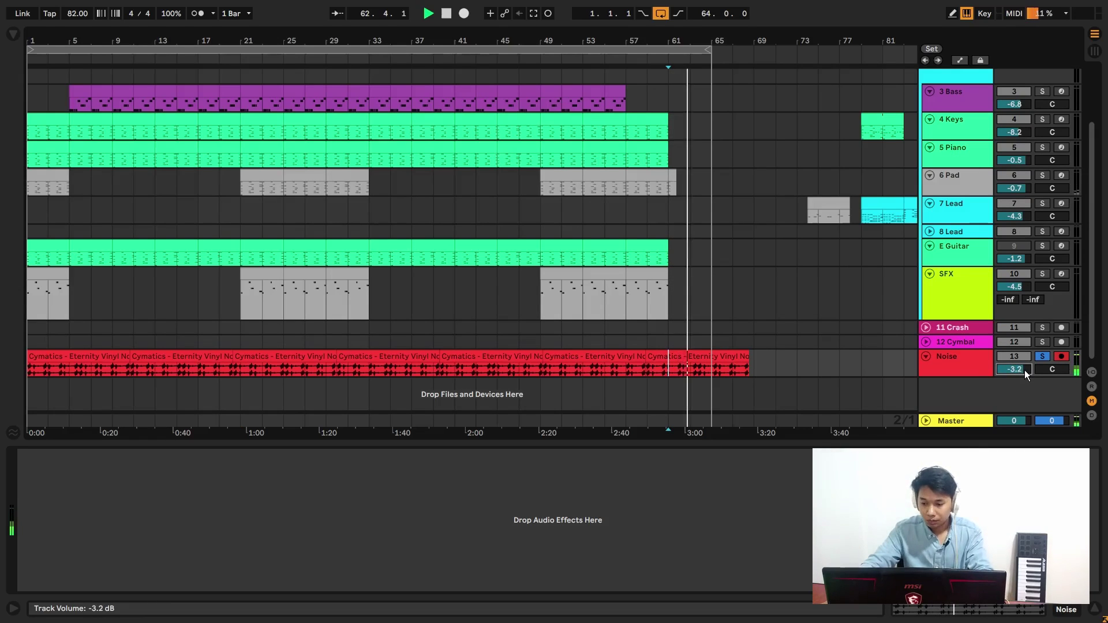
key(ctrl+z)
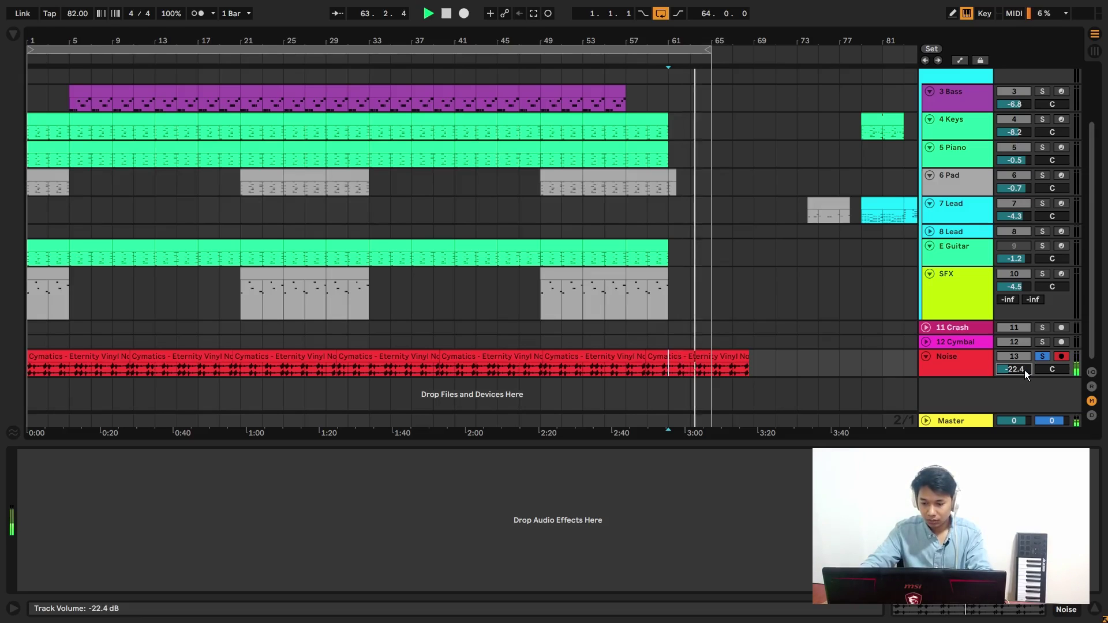
key(space)
key(minus)
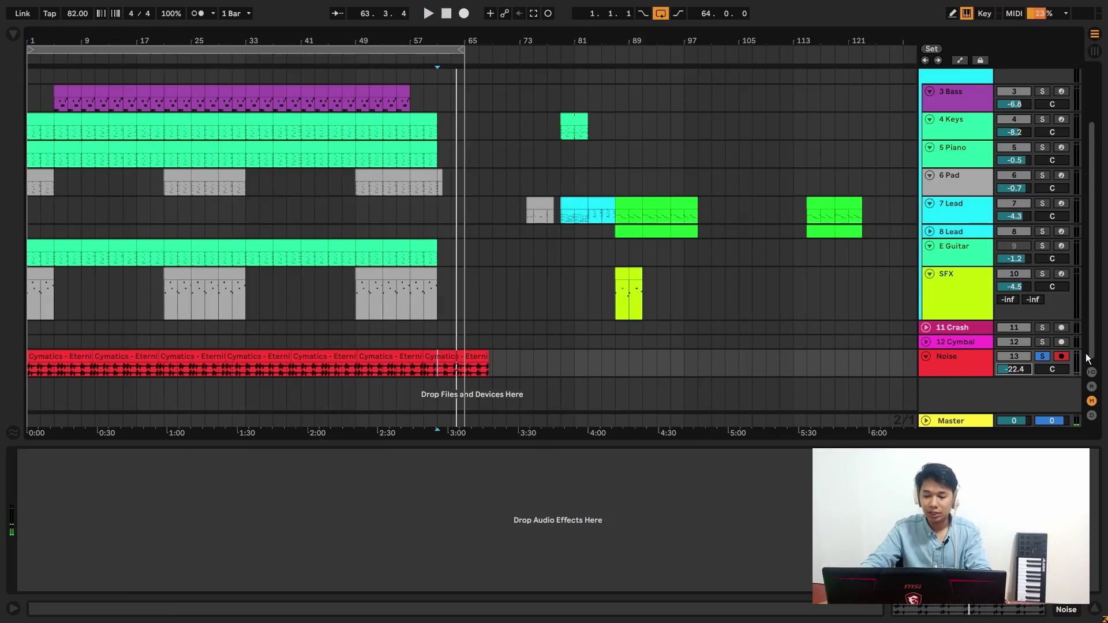
Set the Noise track's volume to -17.5 dB and play the full mix from bar 21 without the solo.
drag(1014, 369, 1013, 340)
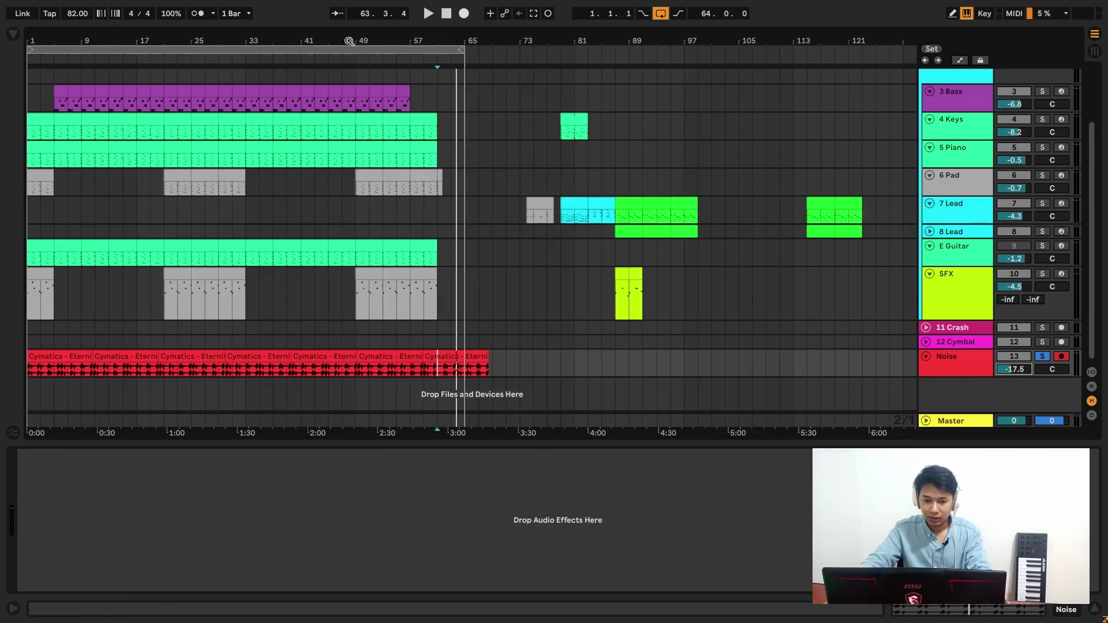
click(168, 221)
click(1042, 356)
key(space)
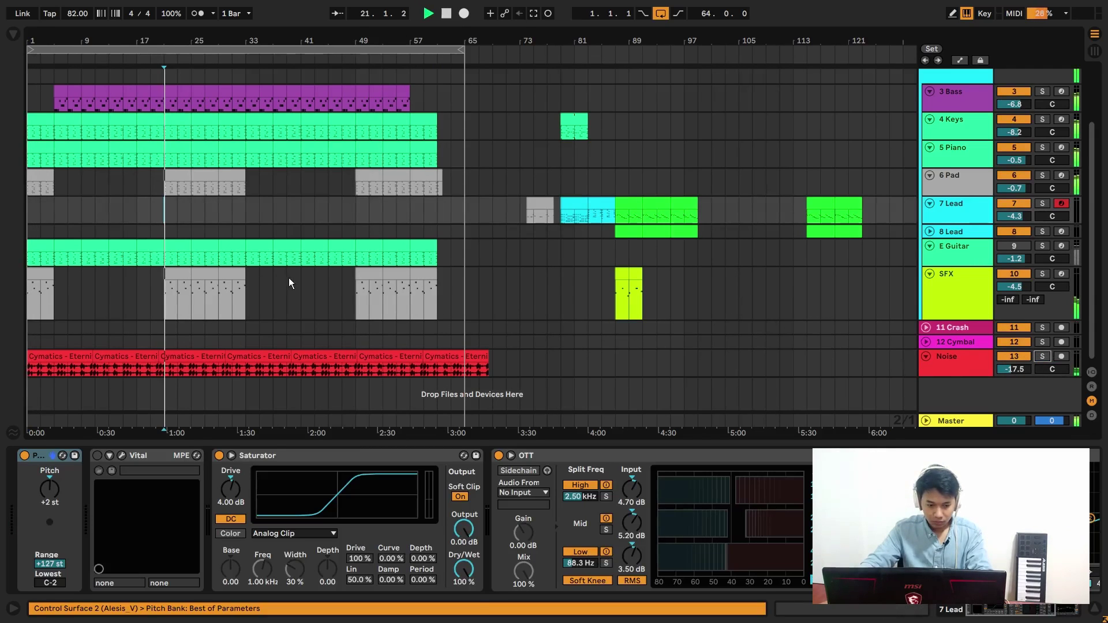
Lower the Noise track's volume to -17.9 dB during playback and mute the track to compare the mix.
key(plus)
key(plus)
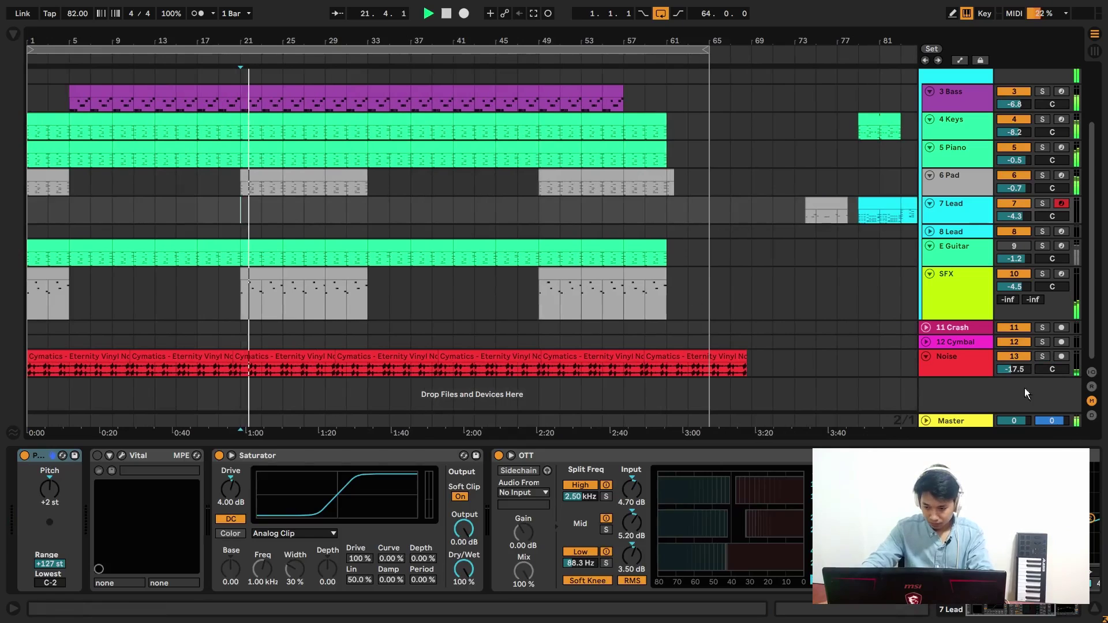
drag(1015, 369, 1015, 374)
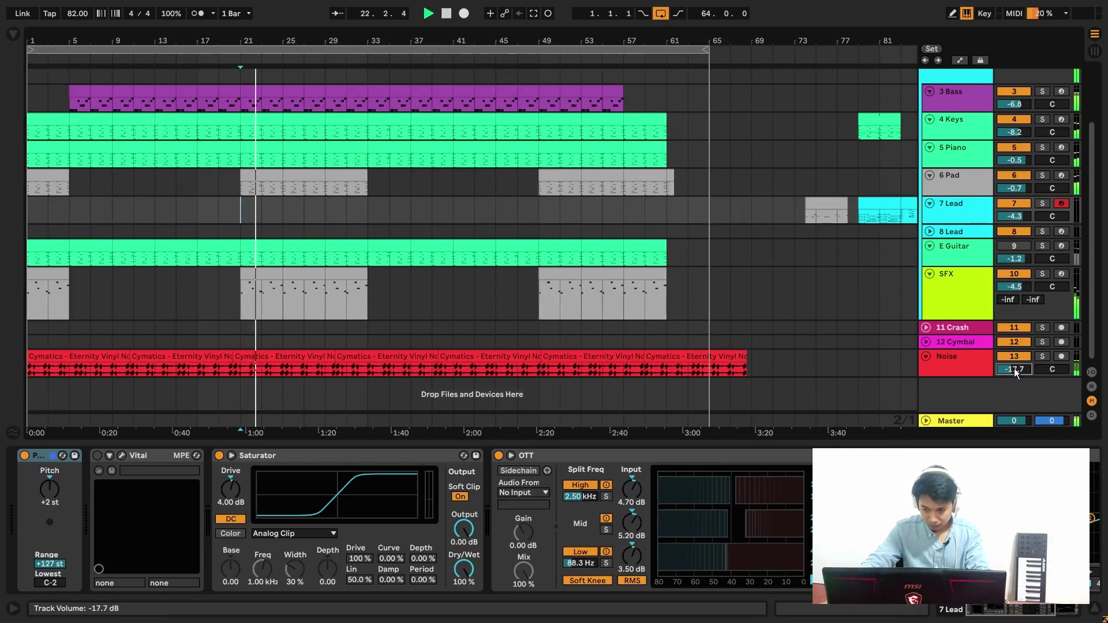
scroll(962, 291, up, 4)
scroll(961, 285, down, 3)
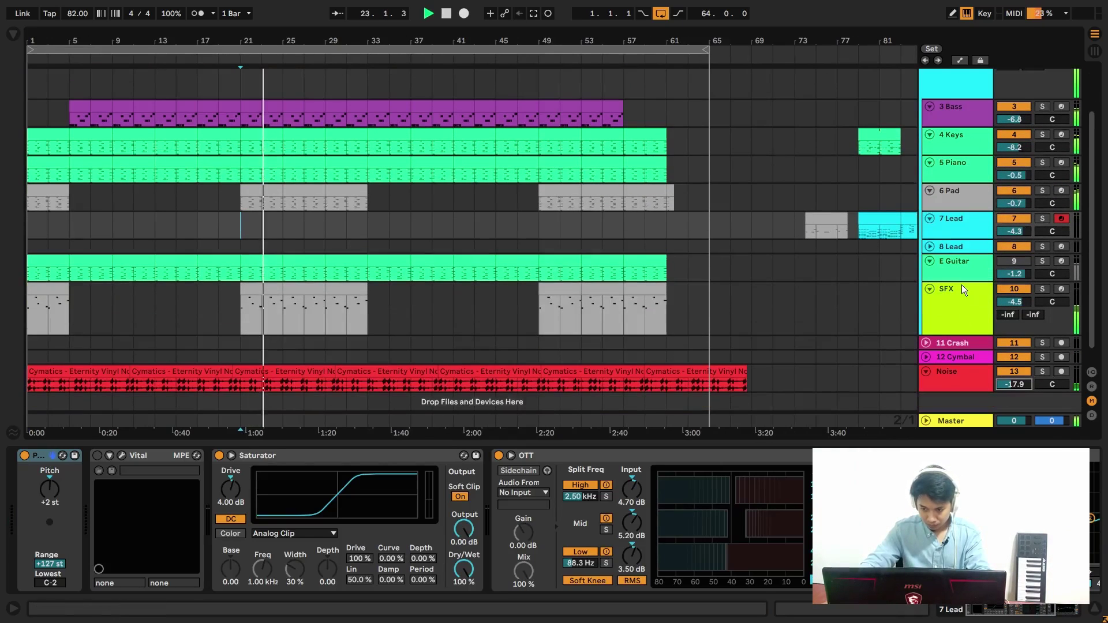
scroll(961, 285, down, 1)
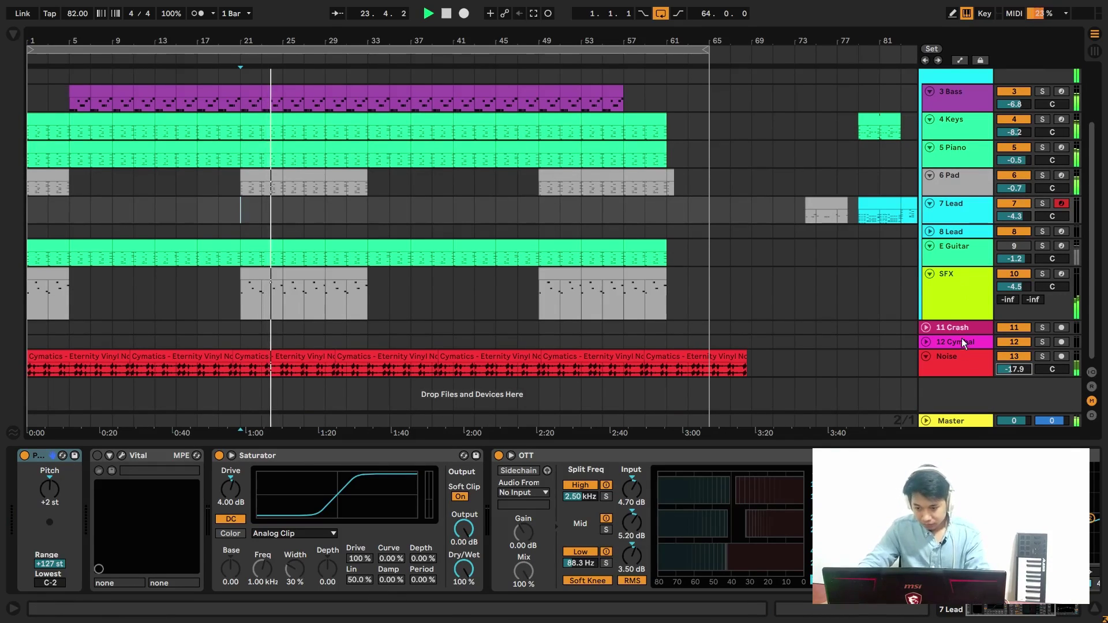
click(1013, 356)
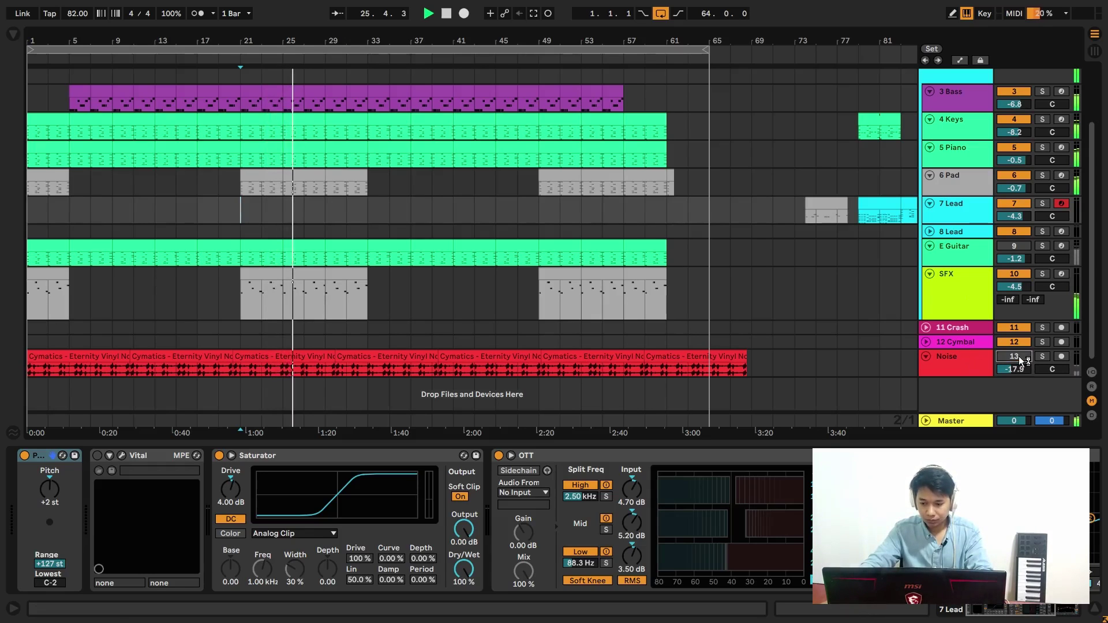
View the Master's effect chain, reactivate the Noise track at -18.3 dB, and briefly play the mix from bar 21.
click(963, 422)
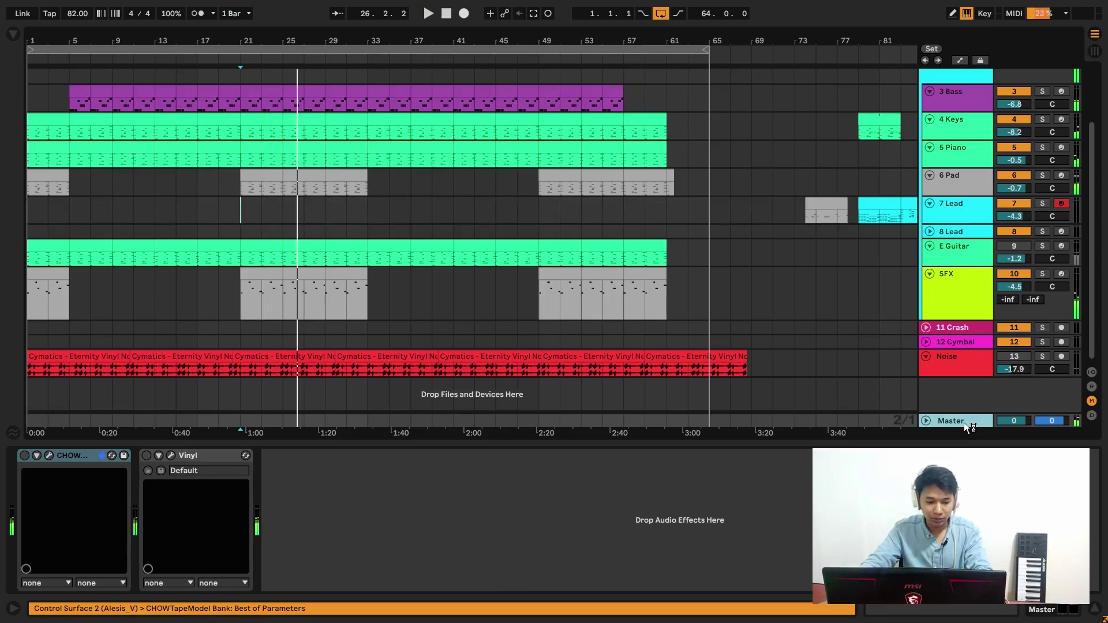
click(968, 366)
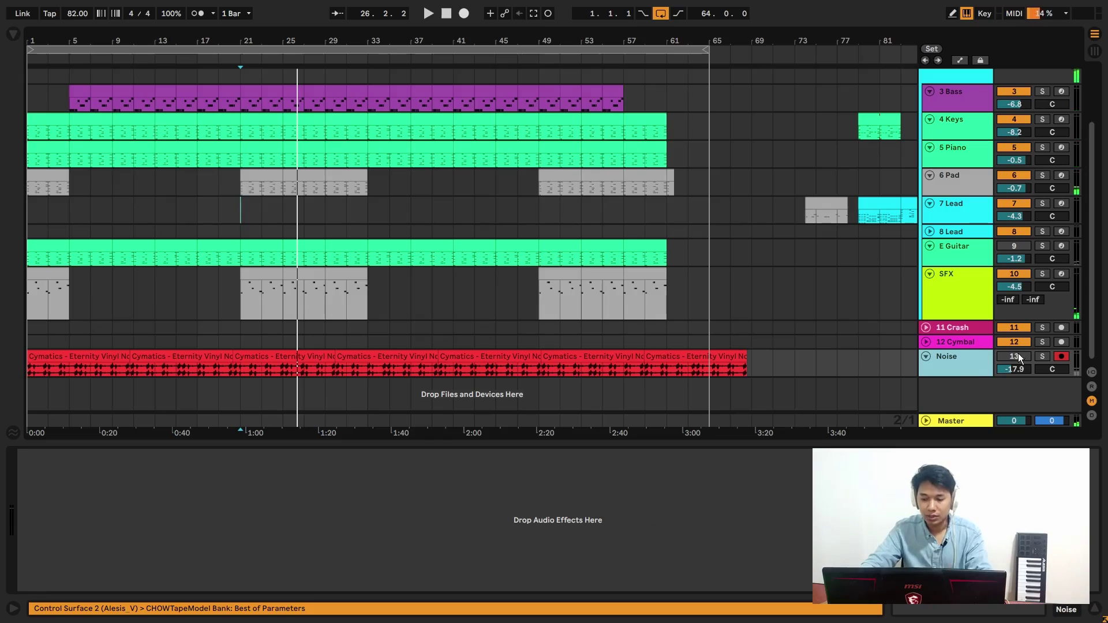
drag(1016, 368, 1017, 372)
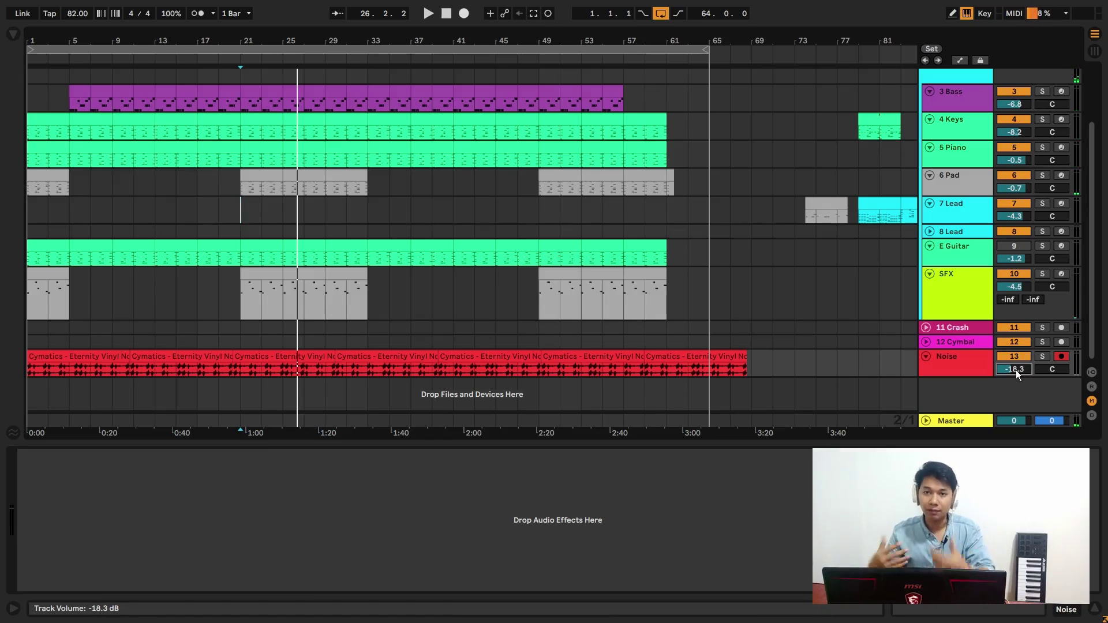
key(space)
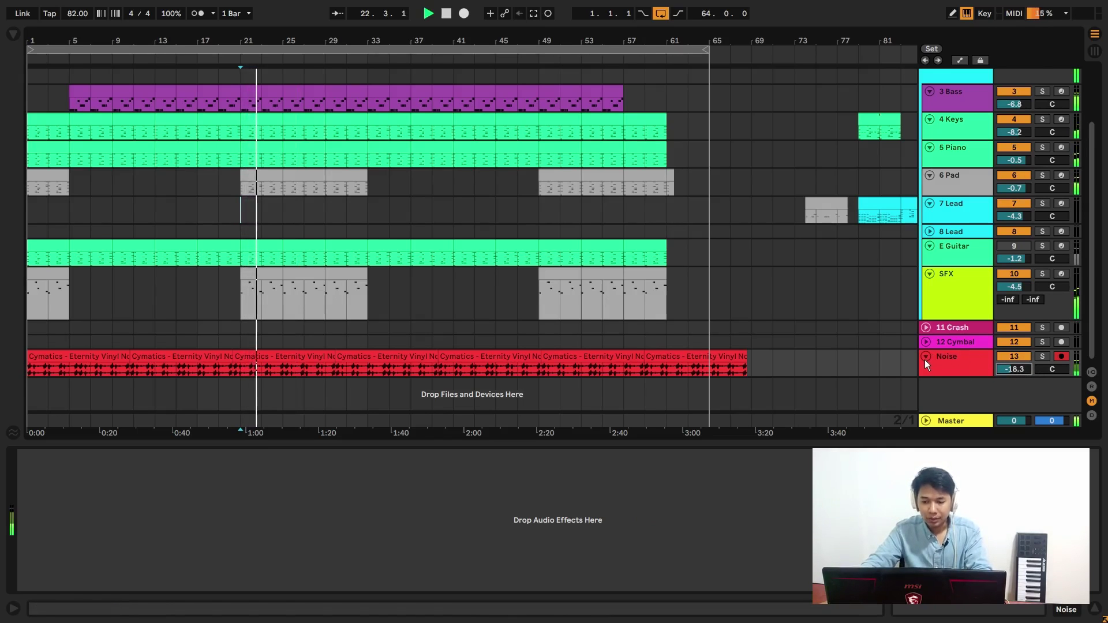
key(space)
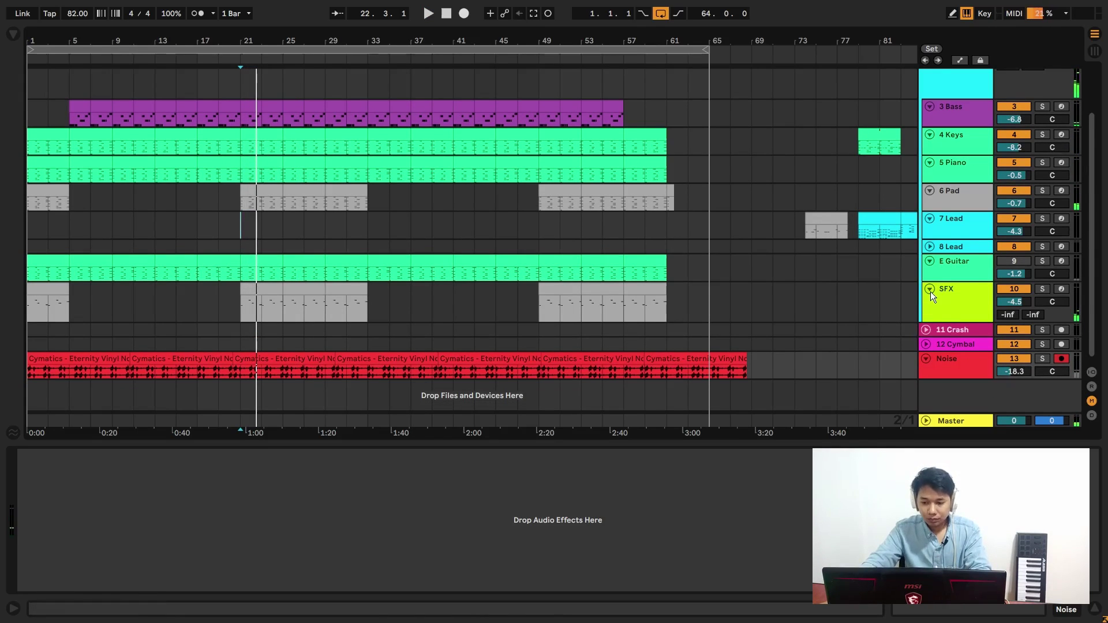
Fold the instrument tracks and open the 6 Pad track's MagicSwitch effect in a repositioned window.
alt+click(930, 291)
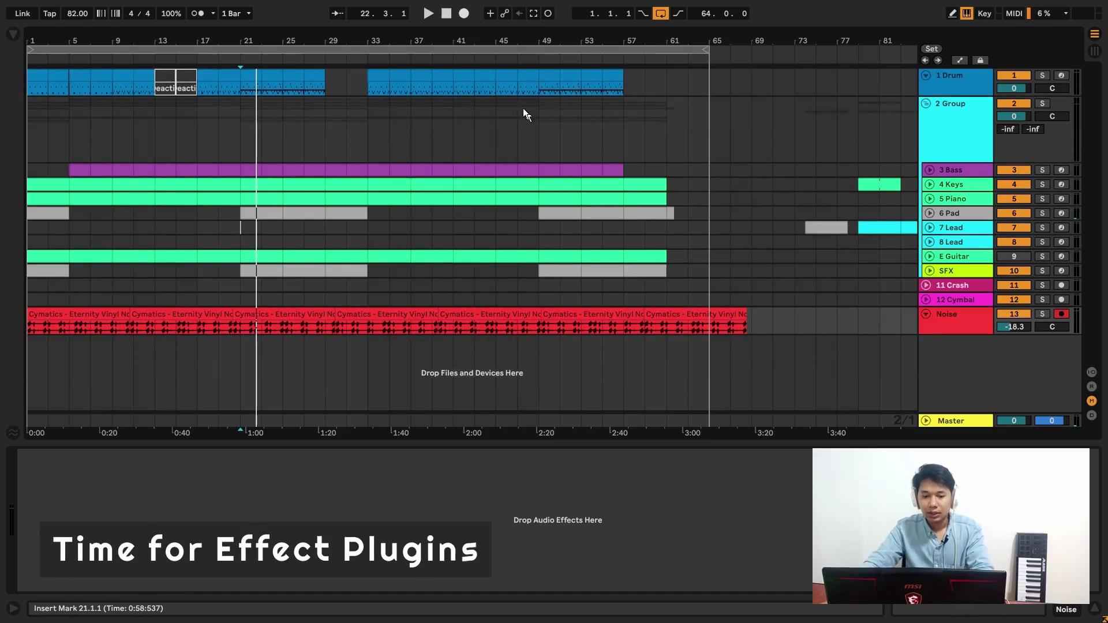
click(957, 215)
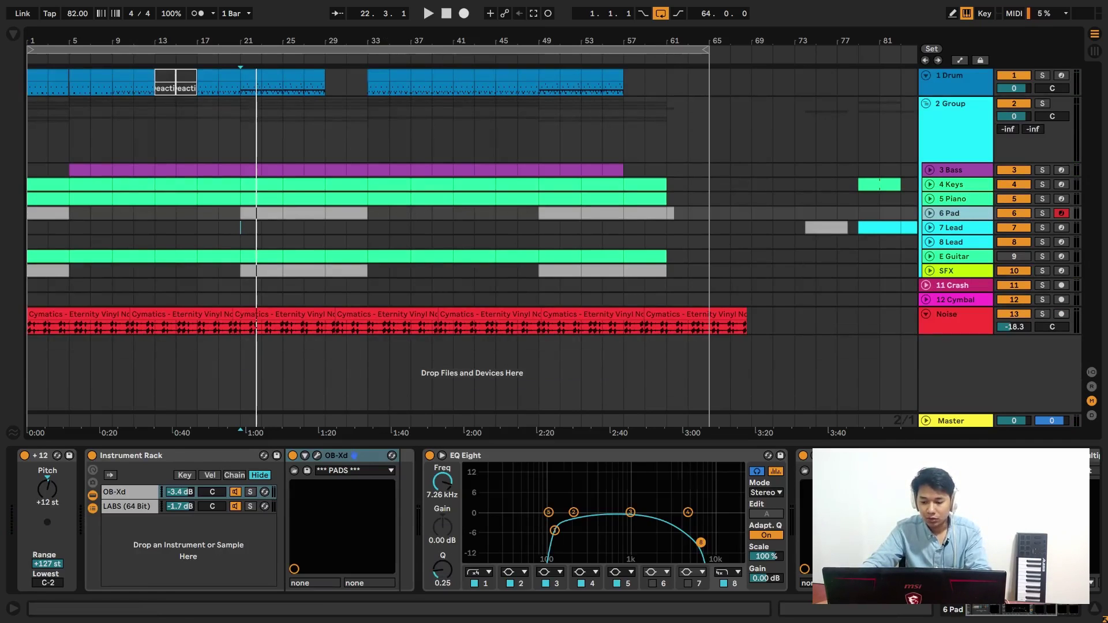
scroll(641, 459, right, 3)
click(618, 456)
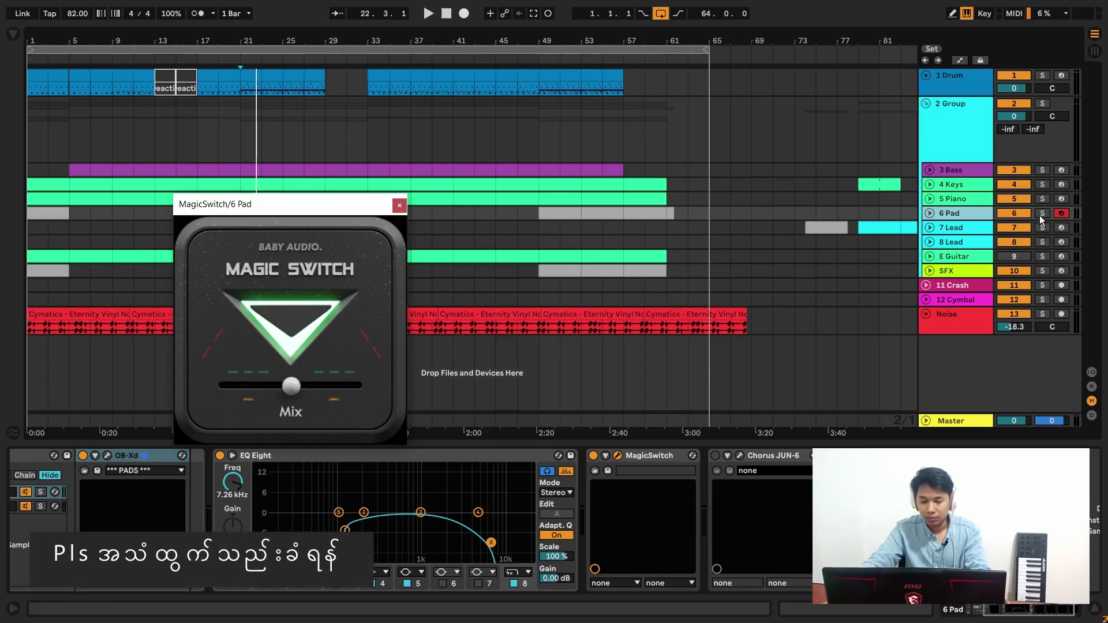
drag(321, 208, 447, 180)
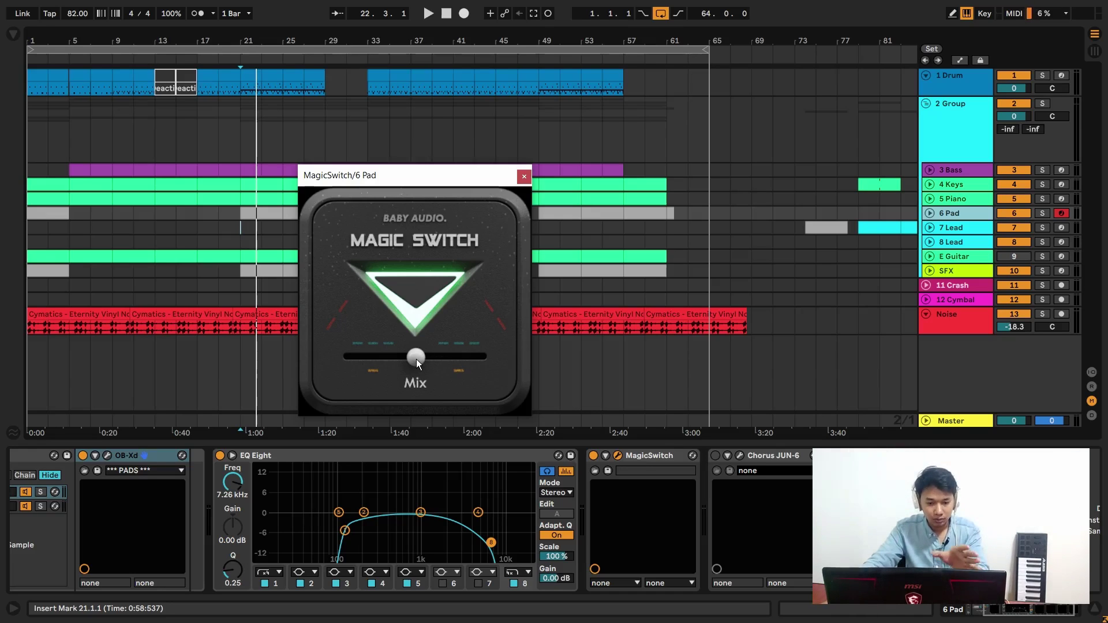
Solo the 6 Pad track and play it from bar 21, toggling MagicSwitch to compare the sound.
click(1042, 213)
key(space)
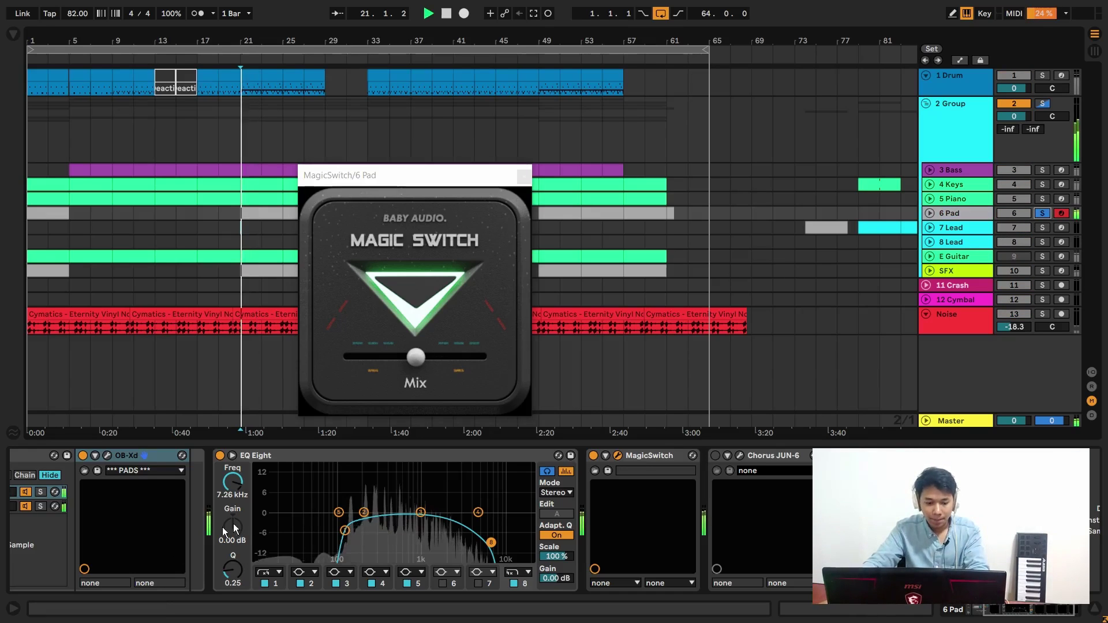
scroll(311, 519, up, 3)
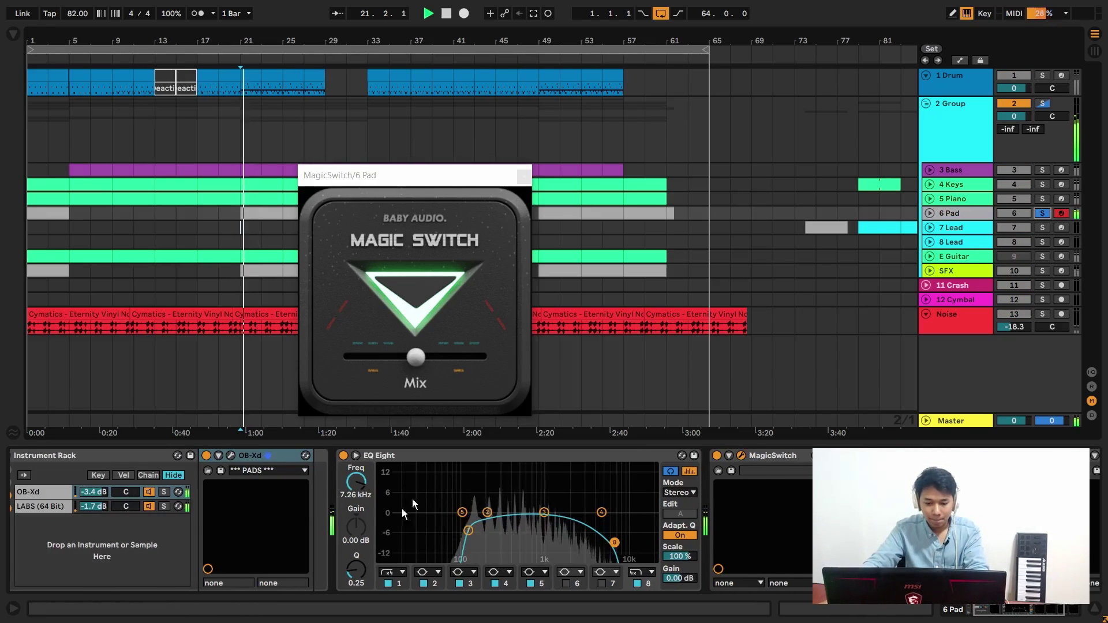
click(716, 455)
Audition MagicSwitch's Mix at maximum, stop playback, and bring the Mix back to somewhat above the middle.
click(413, 362)
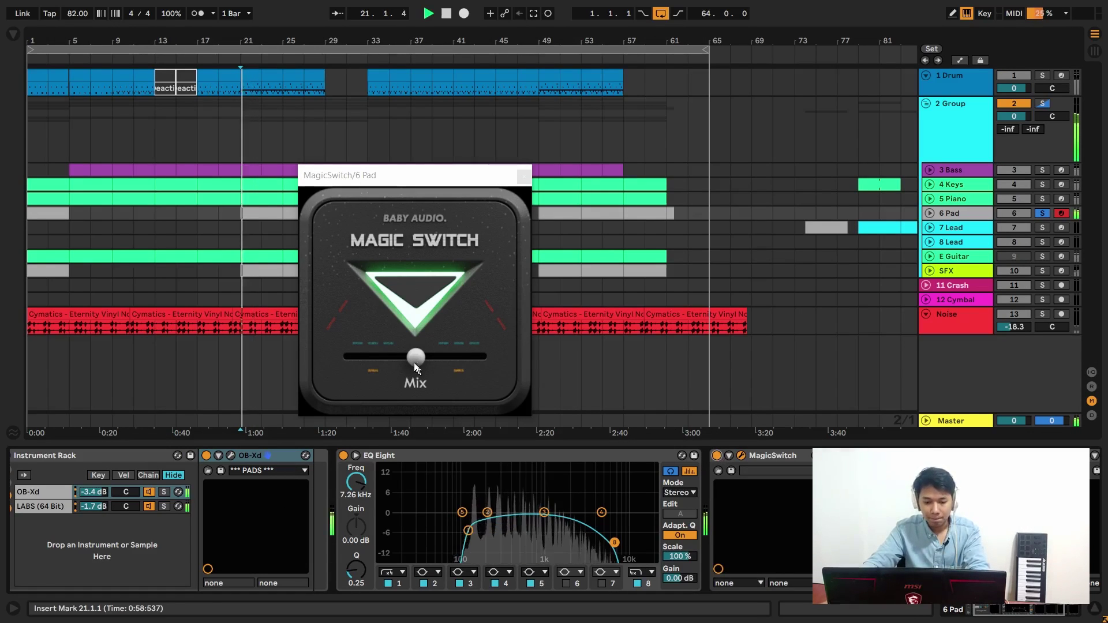
drag(458, 364, 482, 358)
key(space)
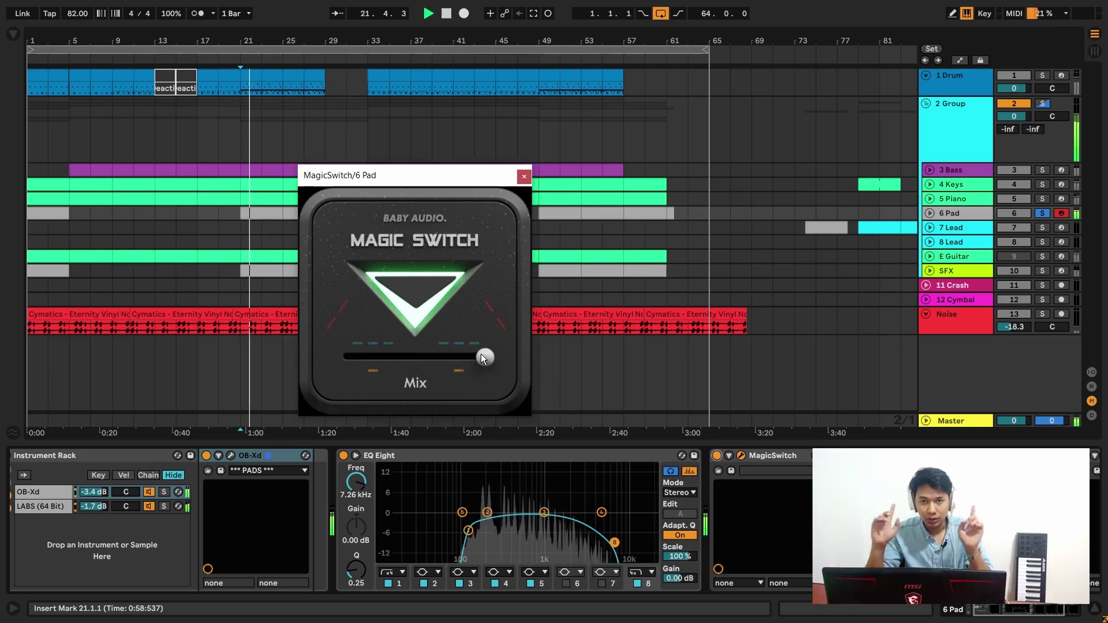
key(space)
drag(483, 357, 439, 360)
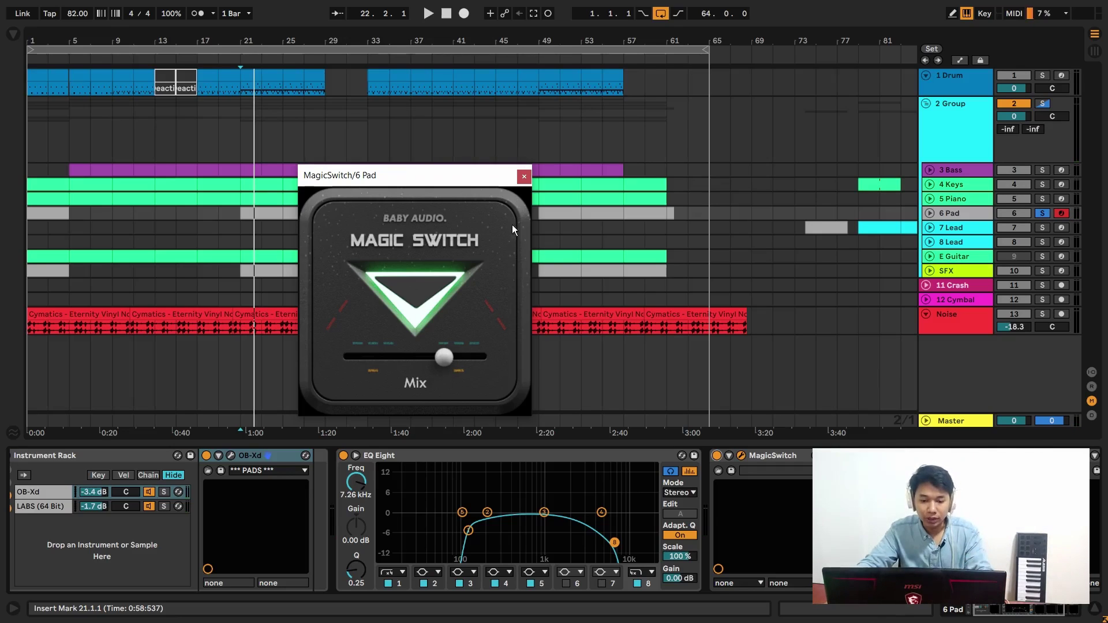
Close MagicSwitch and open the 6 Pad track's TAL-Reverb-4 effect, adjusting its window on screen.
click(524, 176)
scroll(783, 507, right, 3)
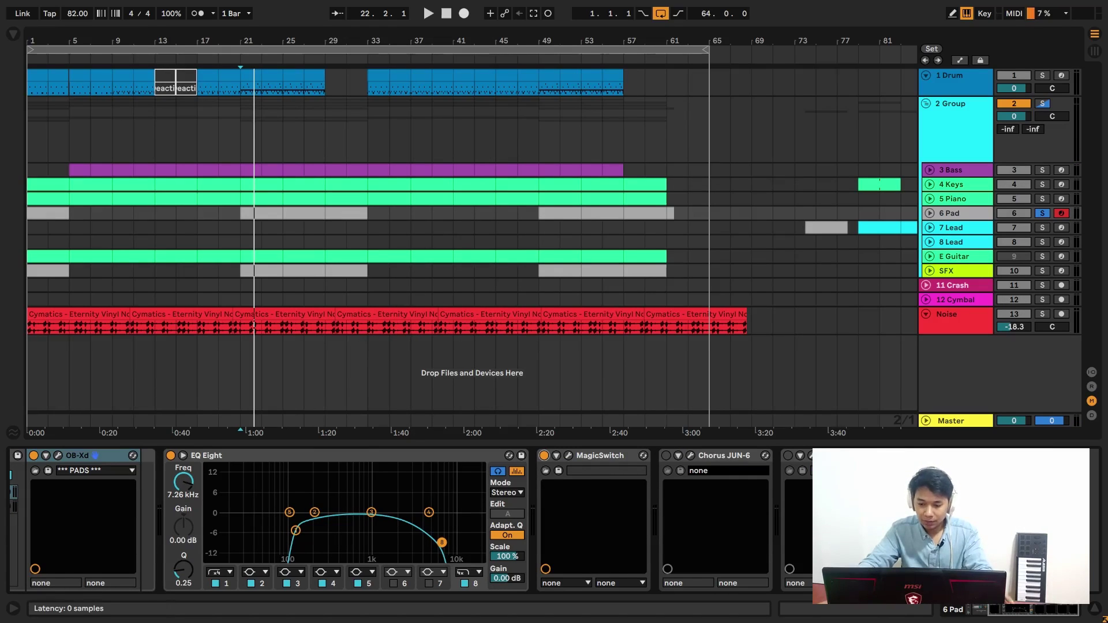
click(813, 455)
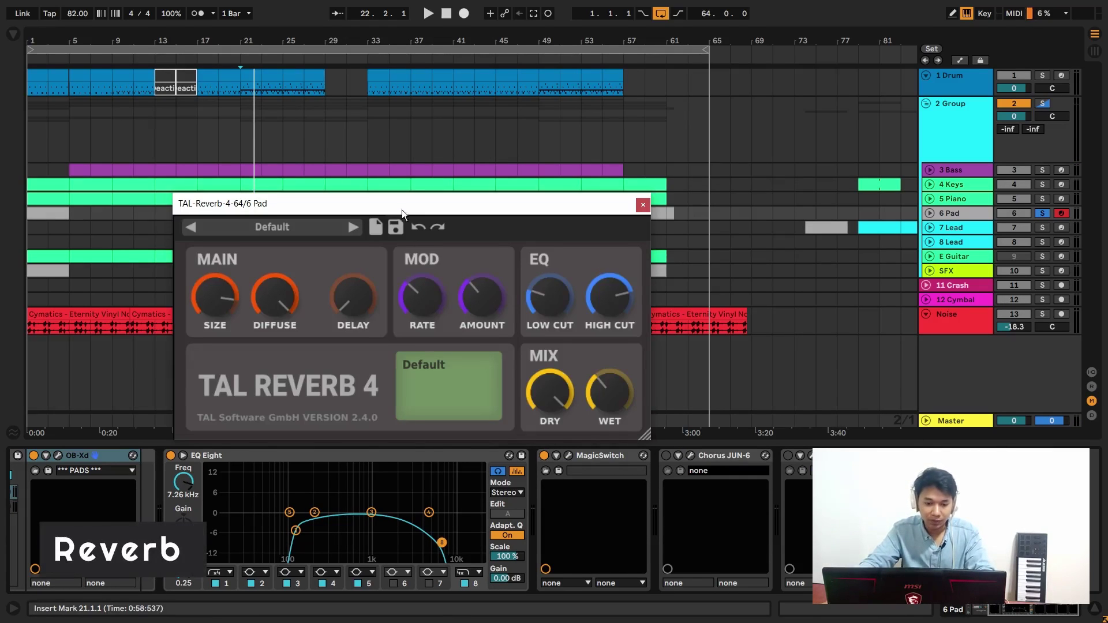
drag(401, 209, 420, 210)
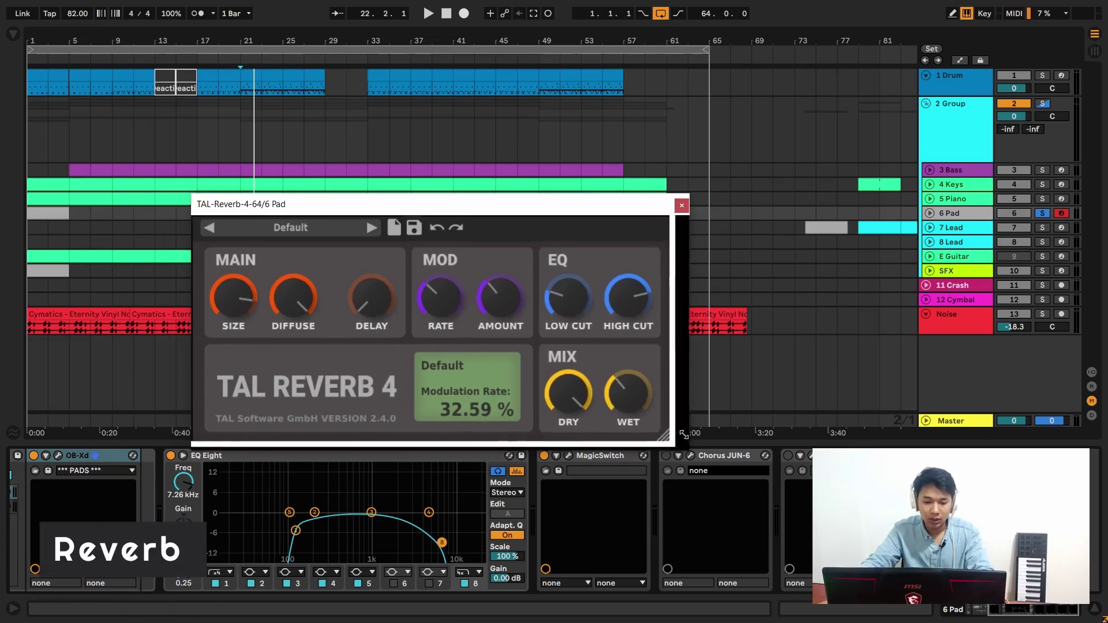
Shrink the TAL-Reverb-4 window slightly and settle its position over the arrangement.
drag(663, 436, 658, 431)
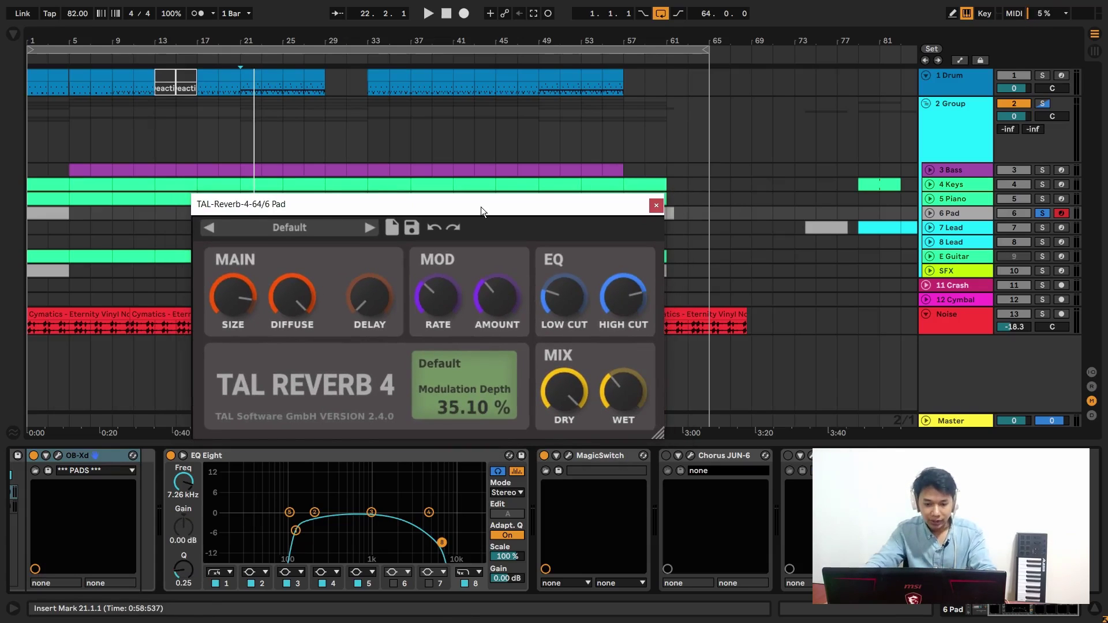
drag(480, 207, 485, 207)
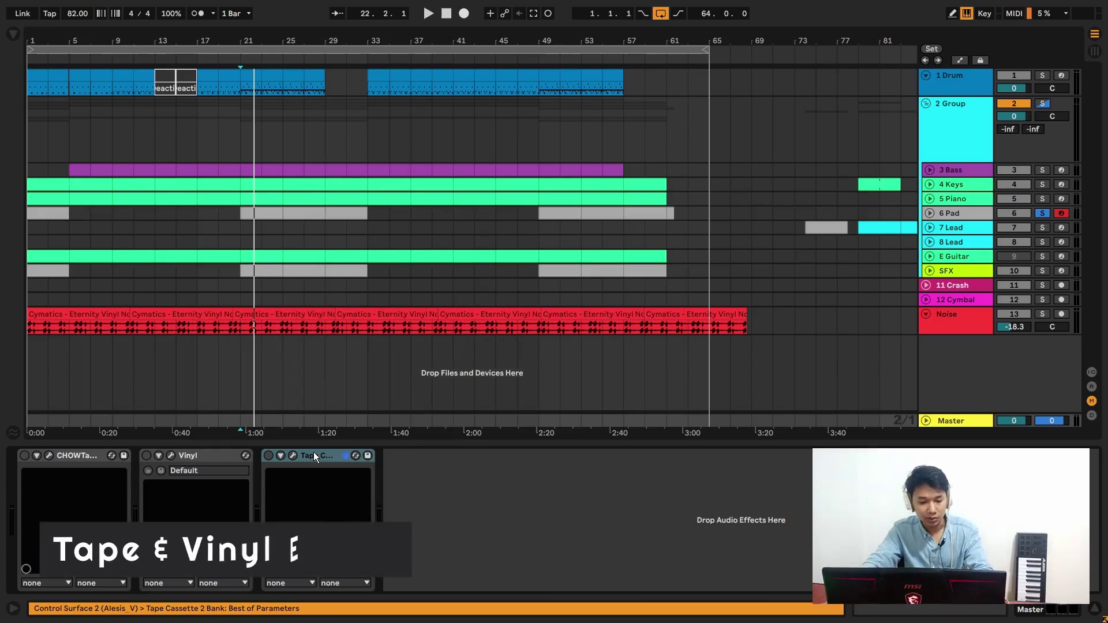
Open the Master track's Tape Cassette 2, CHOWTapeModel and Vinyl effect windows.
click(293, 456)
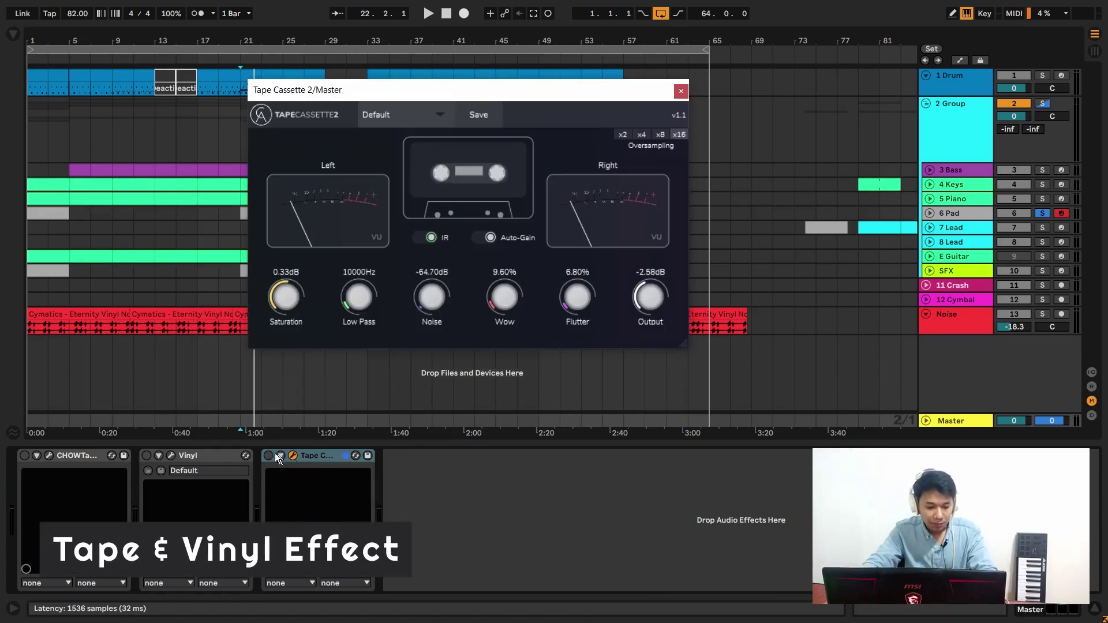
click(49, 456)
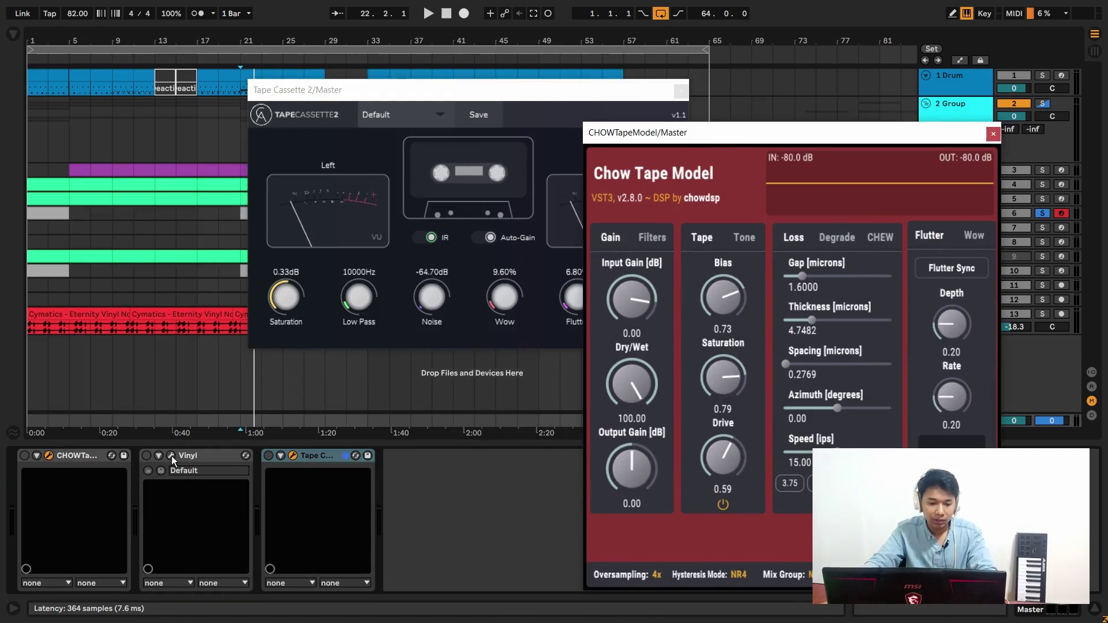
click(171, 456)
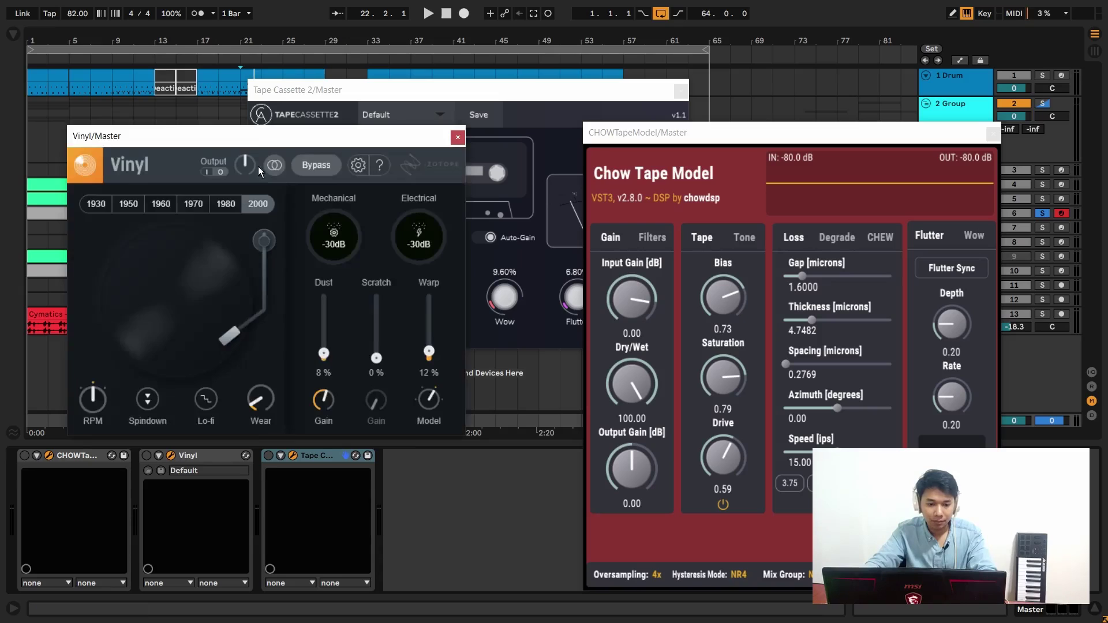
Spread out the Vinyl, Tape Cassette 2 and CHOWTapeModel windows so all three effects can be seen together.
drag(249, 132, 261, 222)
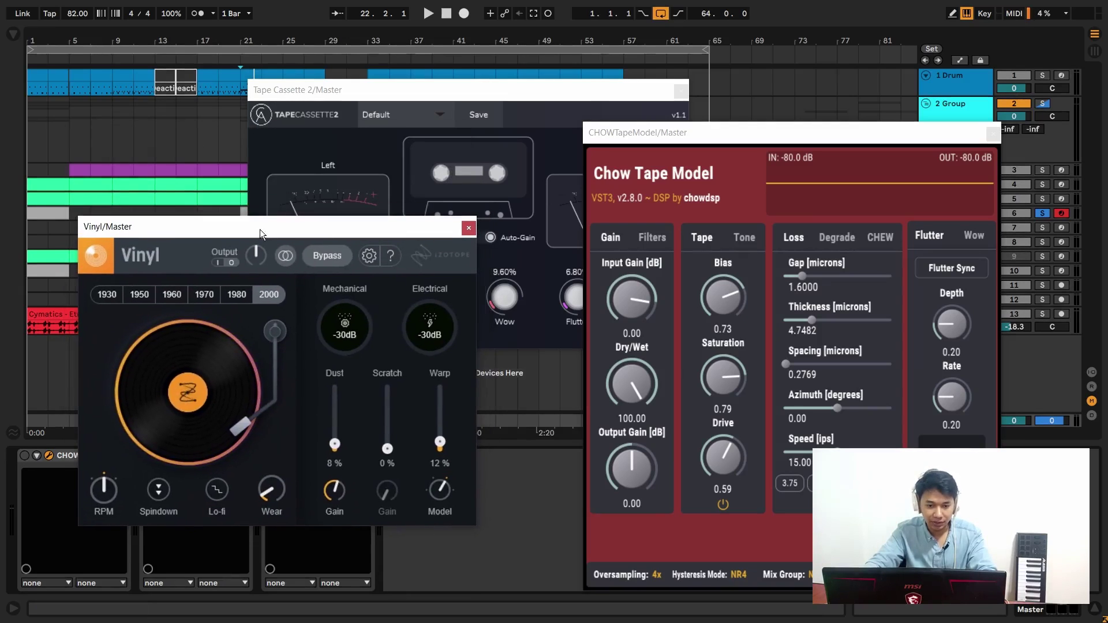
click(372, 92)
drag(723, 126, 750, 116)
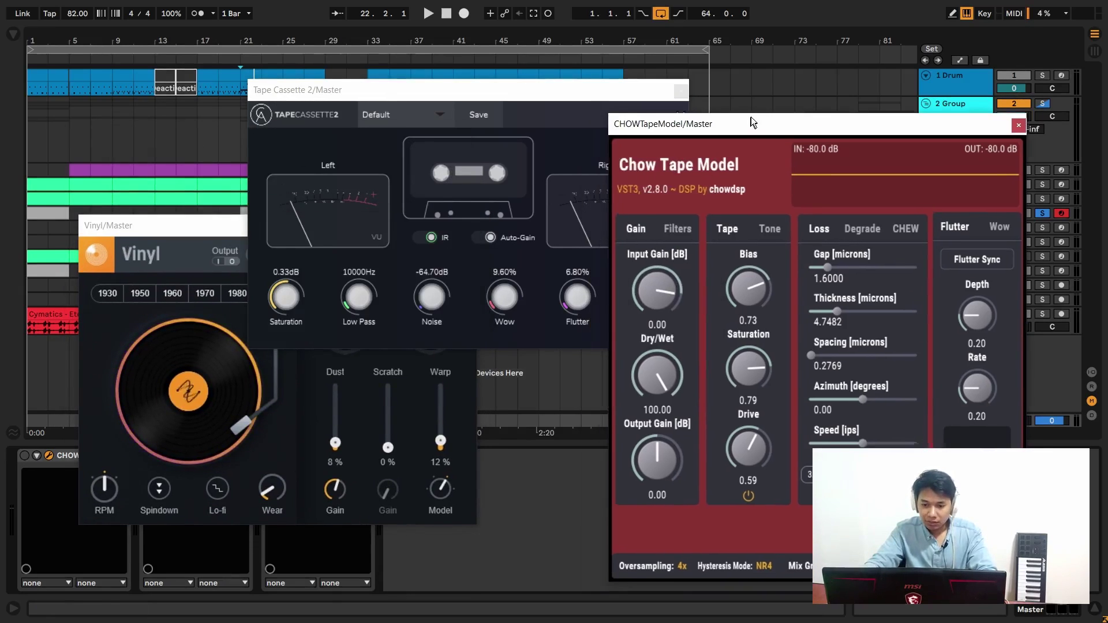
click(557, 91)
drag(557, 91, 527, 91)
drag(777, 126, 791, 110)
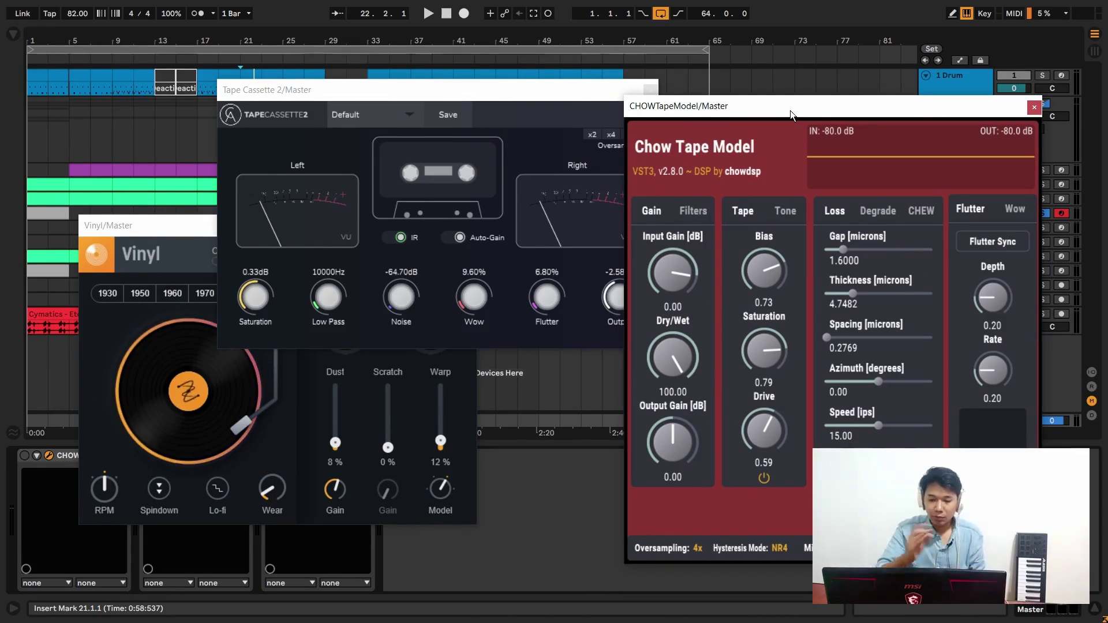
Close the CHOWTapeModel and Vinyl windows and reposition the remaining Tape Cassette 2 window.
click(1034, 106)
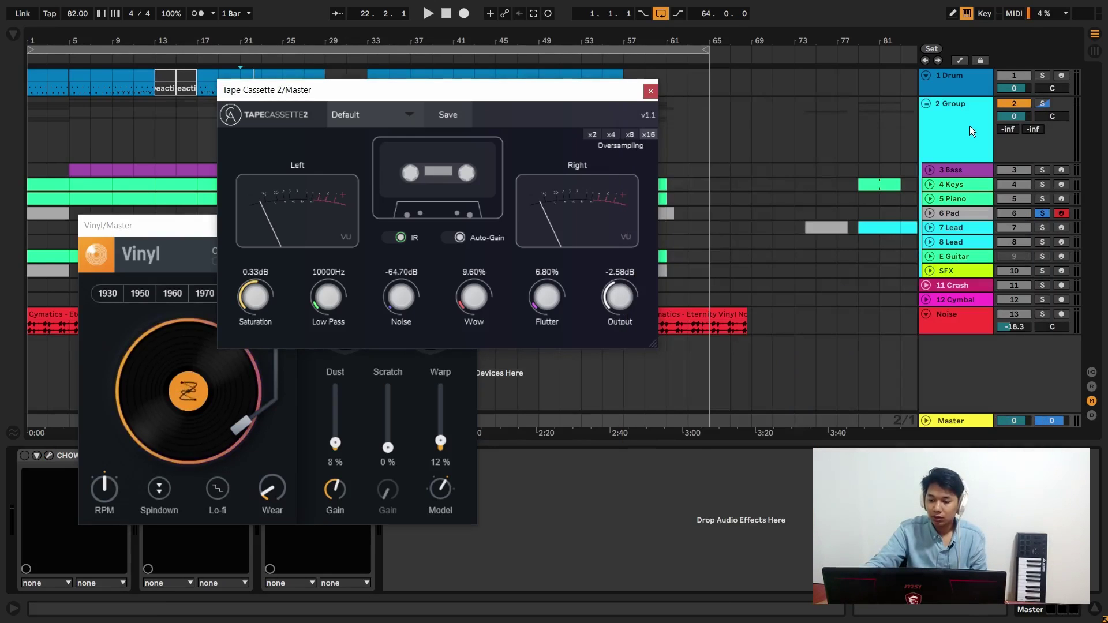
click(148, 225)
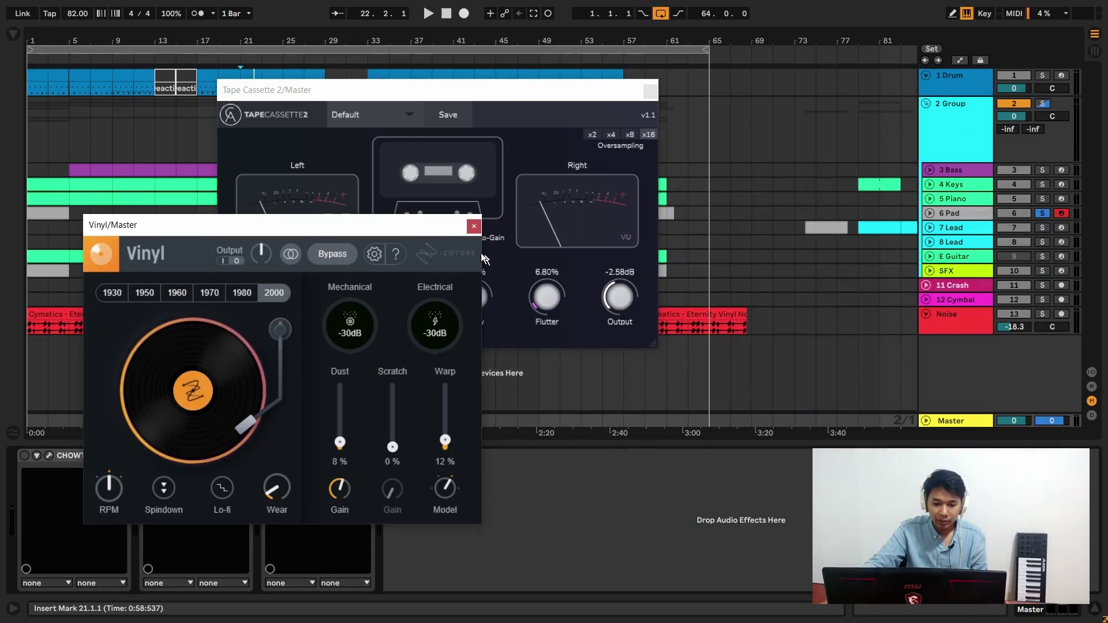
click(469, 226)
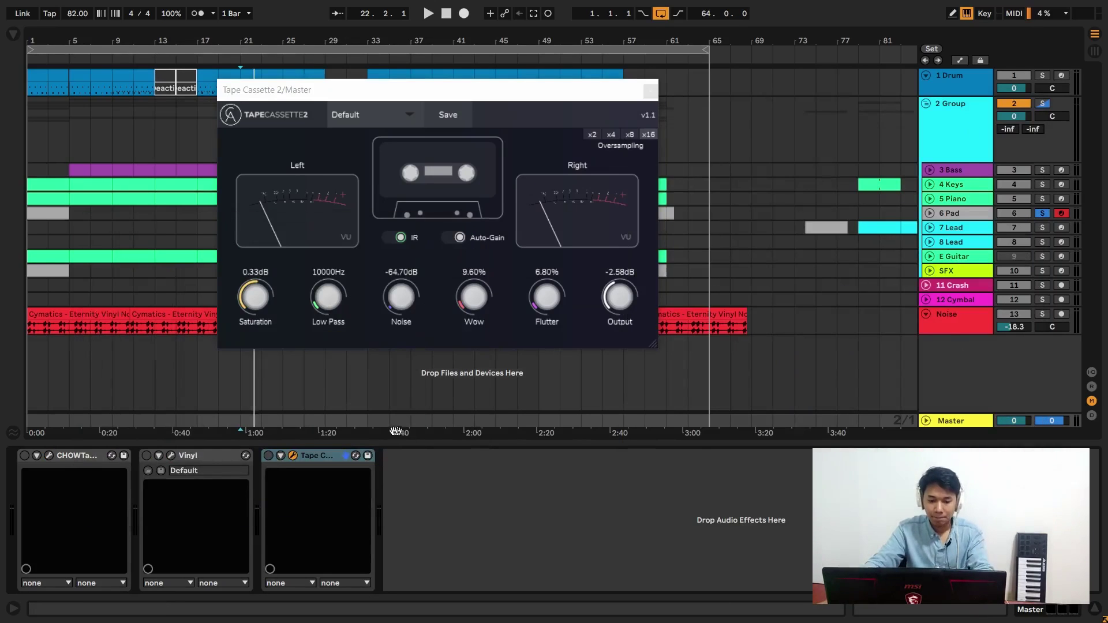
drag(390, 95, 411, 100)
Enable Tape Cassette 2 and audition the pad from bar 21 while raising Wow to 26.40% and Flutter to 8.40%.
click(268, 455)
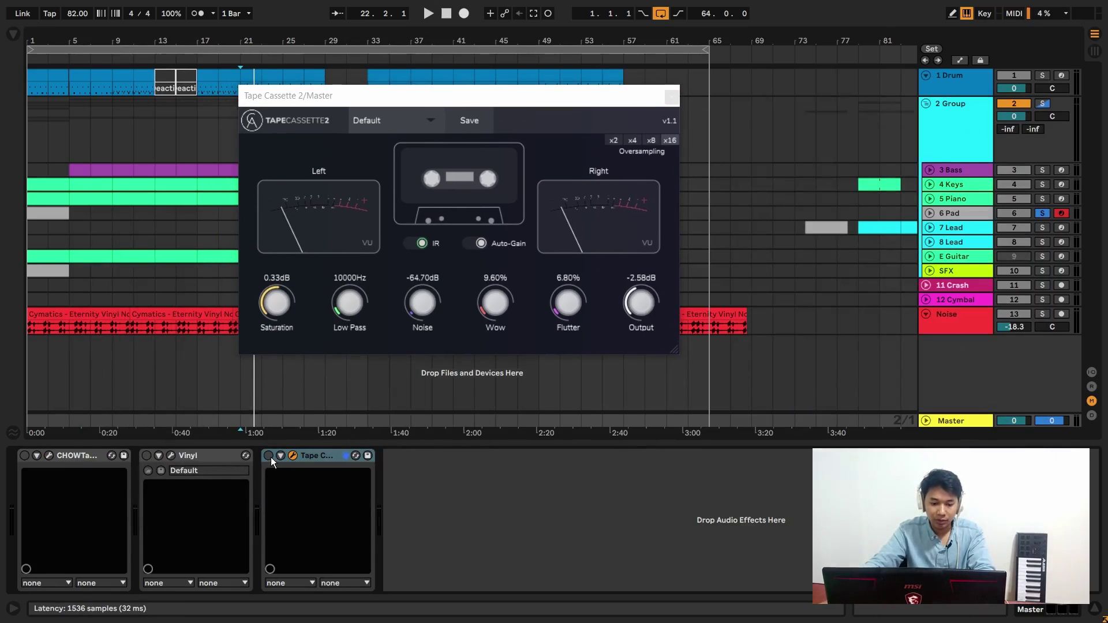
key(space)
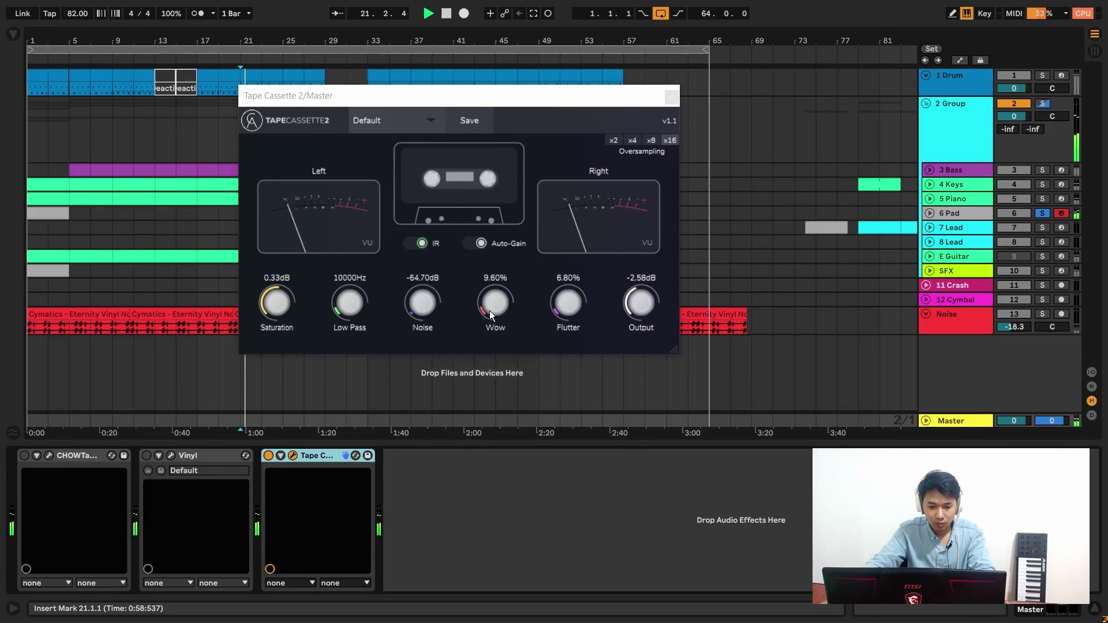
mouse_move(489, 310)
mouse_down()
mouse_move(509, 299)
mouse_move(492, 310)
mouse_up()
key(space)
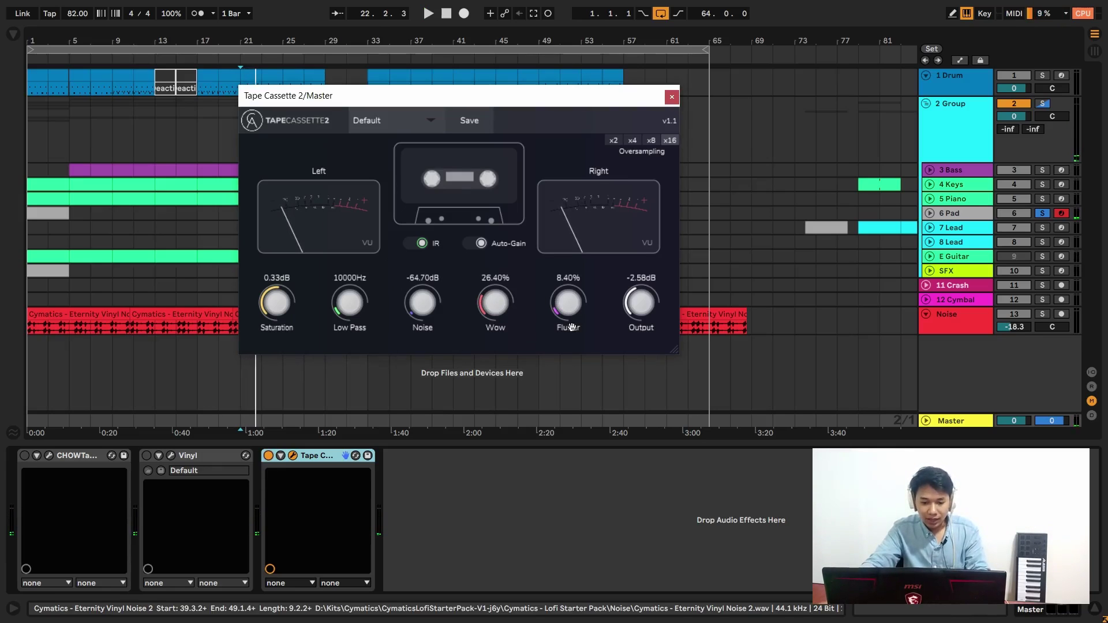
Audition the pad with Tape Cassette 2's Noise raised to -14.61 dB and Saturation to 2.90 dB.
key(space)
drag(422, 315, 431, 215)
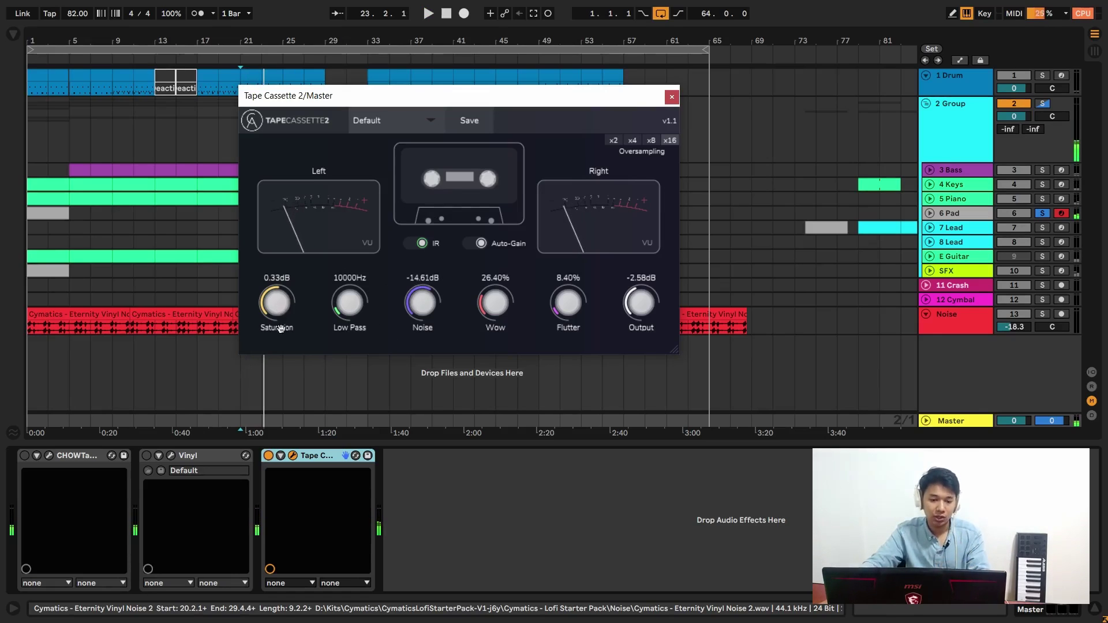
key(space)
drag(278, 307, 275, 298)
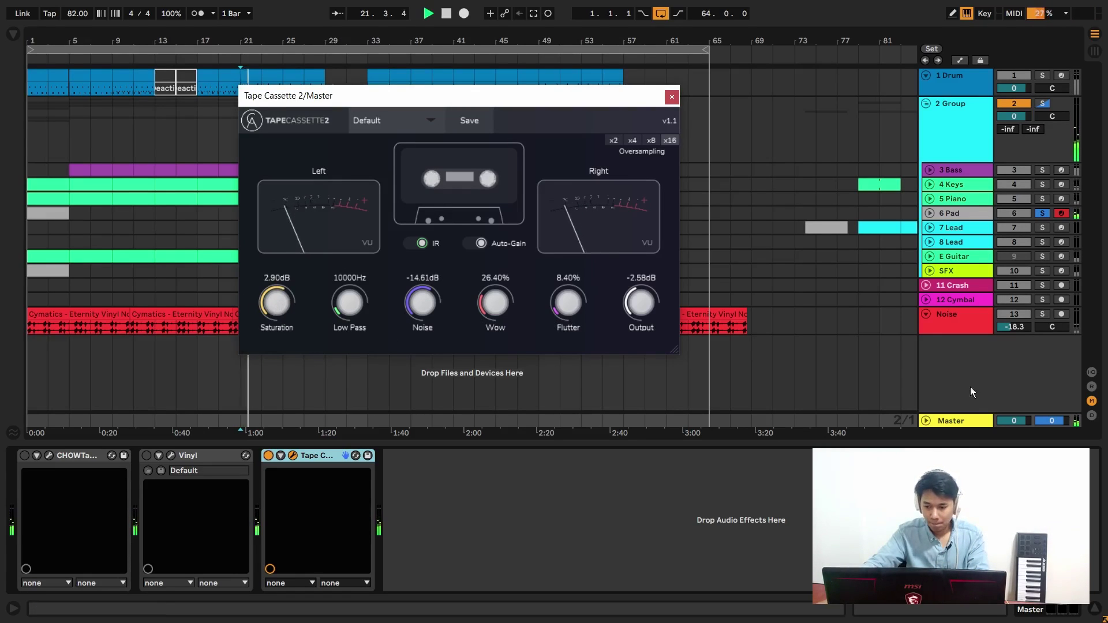
key(space)
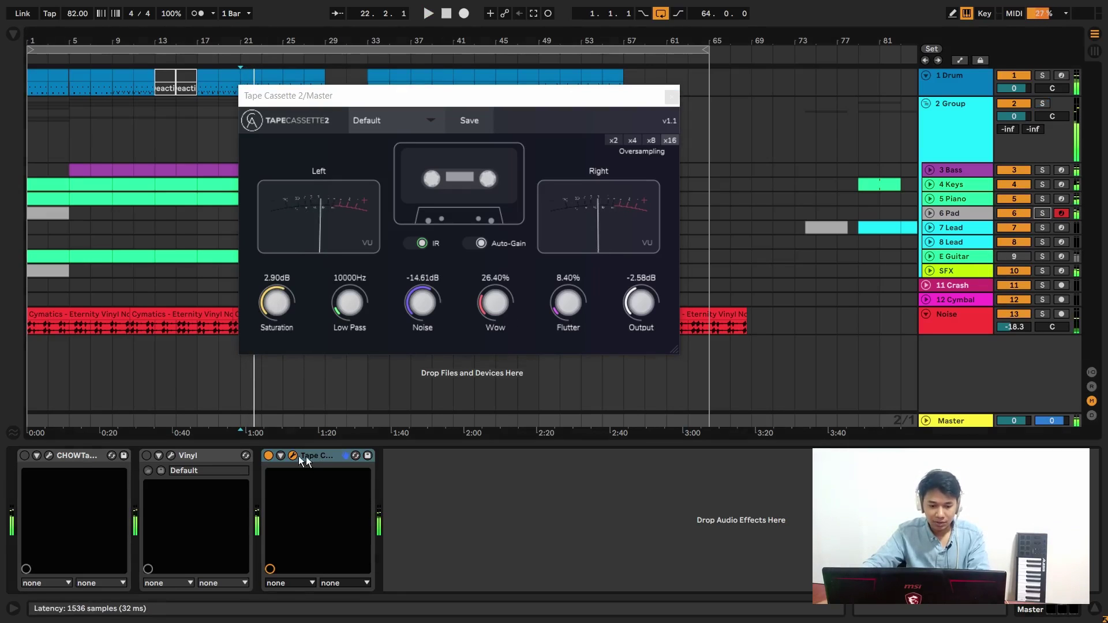
Play the full mix from bar 21 with Tape Cassette 2 off and back on to compare the sound.
click(266, 456)
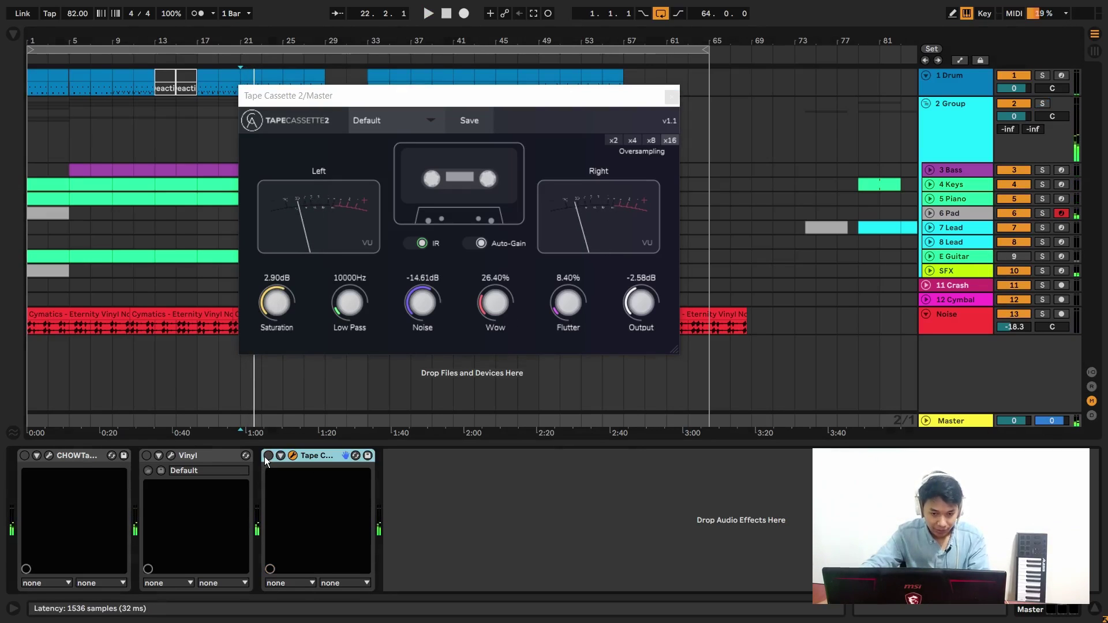
key(space)
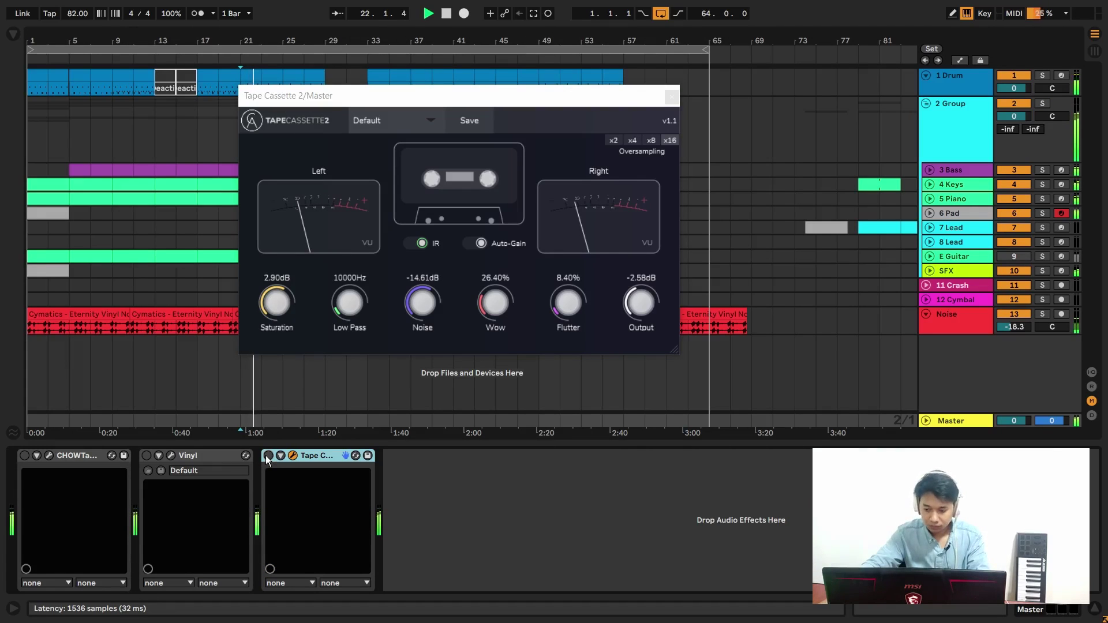
click(267, 455)
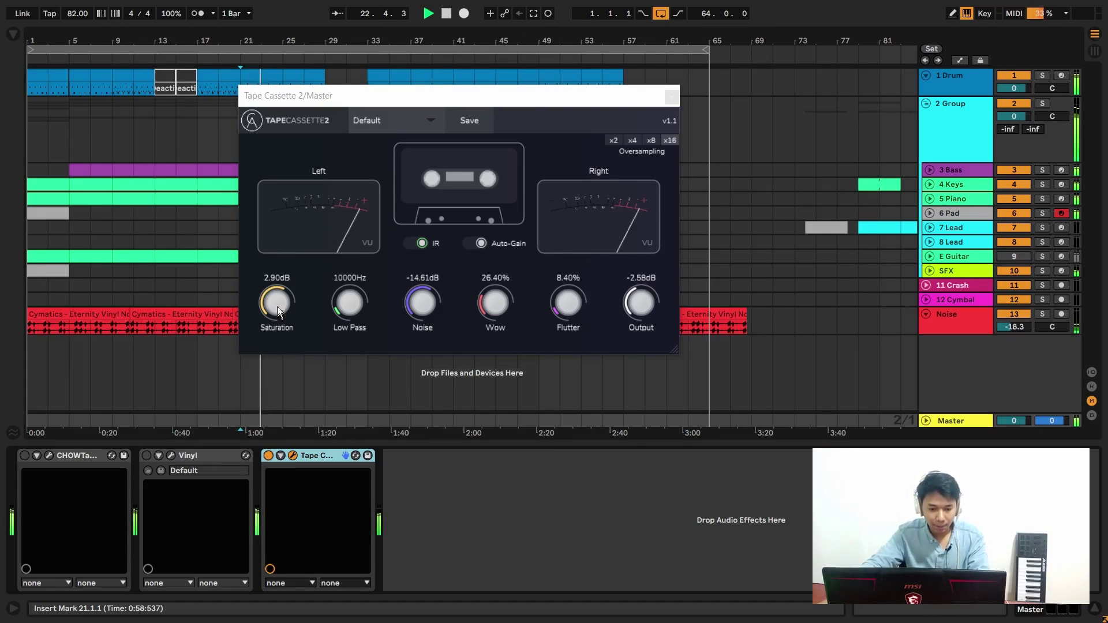
Set Saturation to 0.23 dB, Low Pass to 5000 Hz, Wow to 4%, Flutter to 0% and Output to 0 dB during playback, slightly enlarging Tape Cassette 2's window.
drag(289, 298, 344, 330)
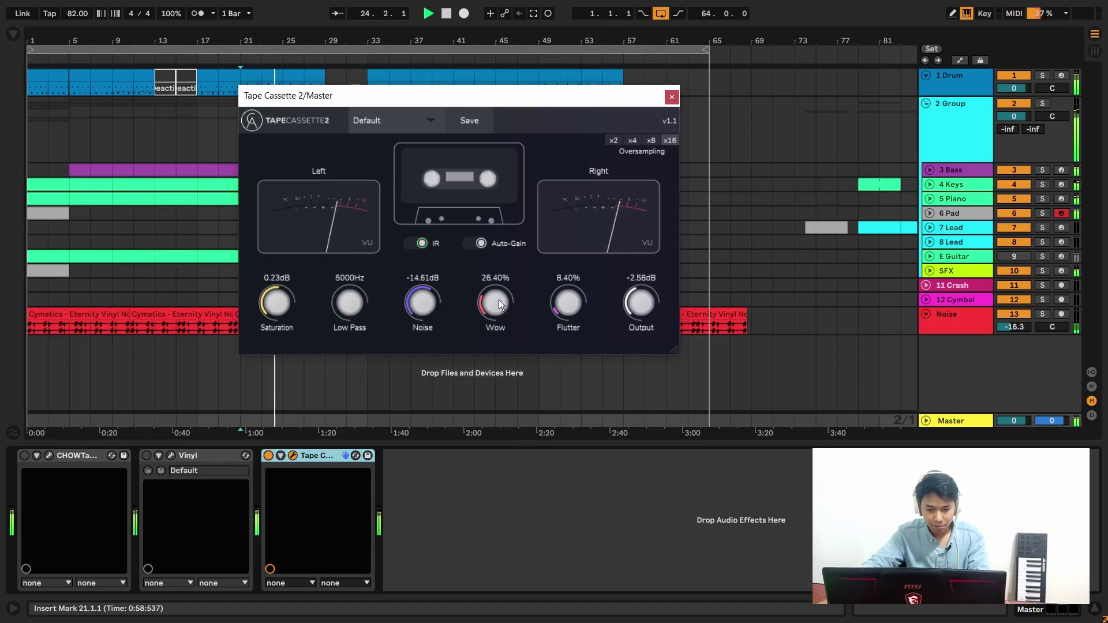
drag(494, 300, 492, 314)
drag(571, 298, 579, 308)
drag(494, 300, 494, 311)
double_click(646, 307)
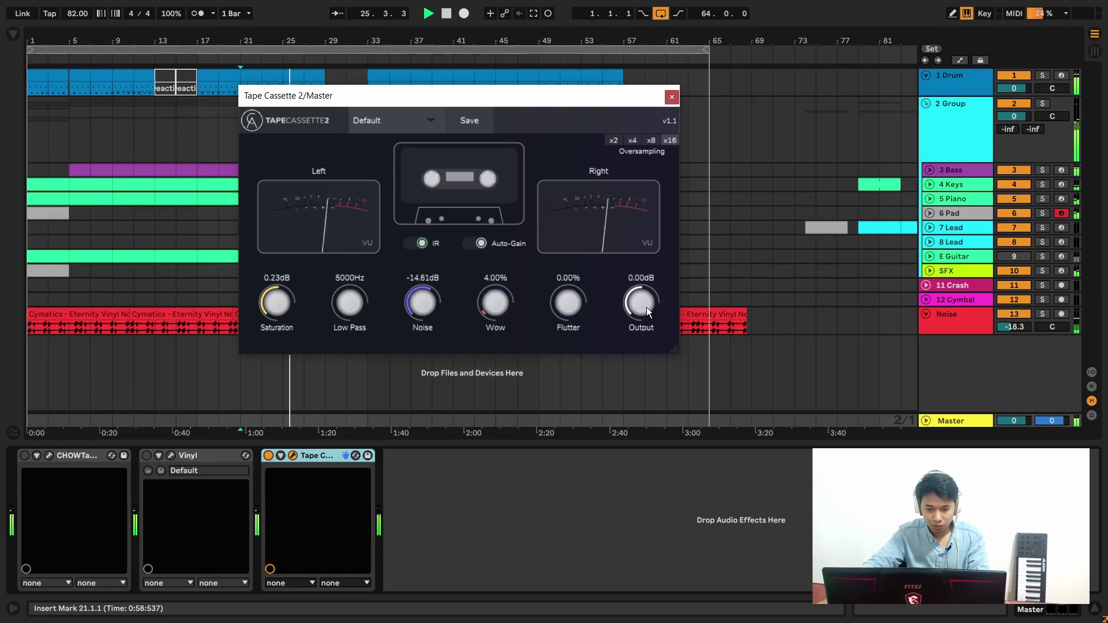
drag(684, 354, 695, 363)
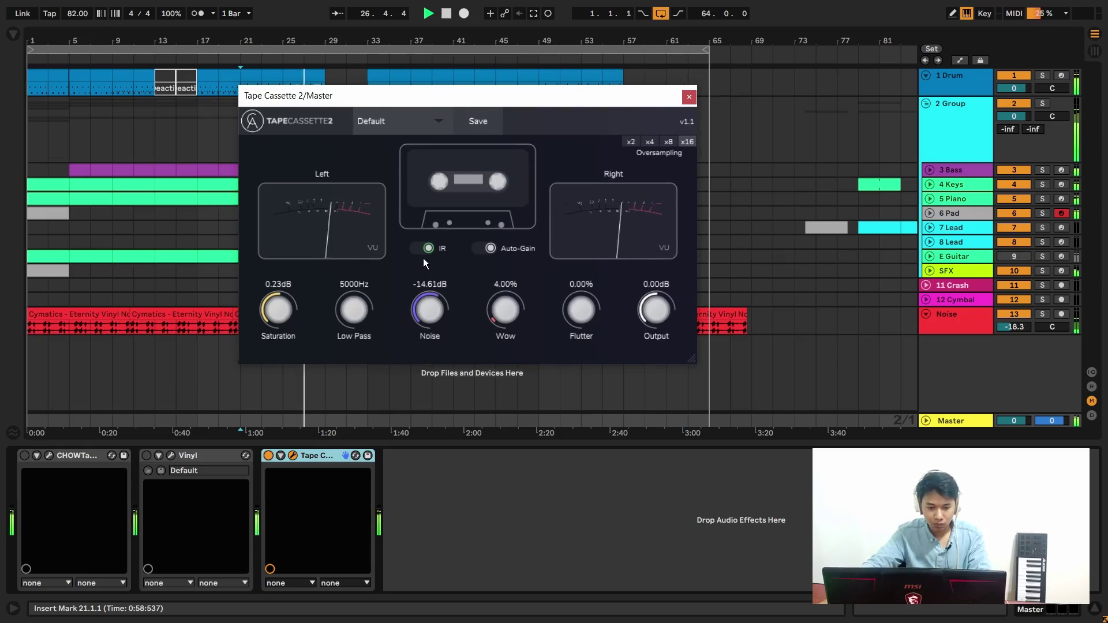
key(space)
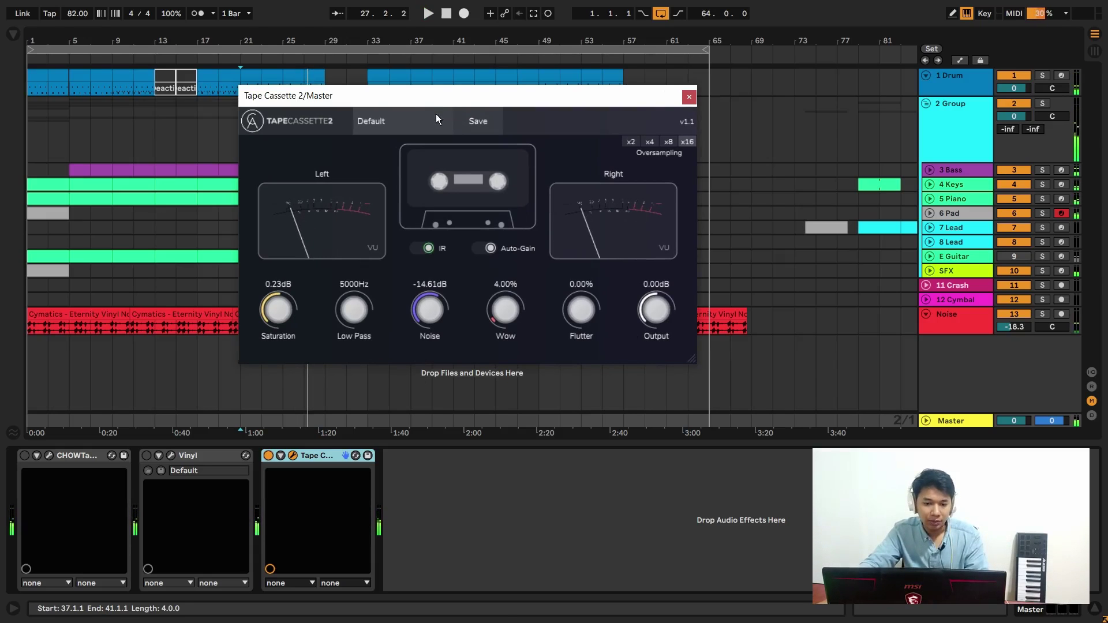
Load Tape Cassette 2's Gently Gently preset and audition the full mix from bar 21.
click(435, 119)
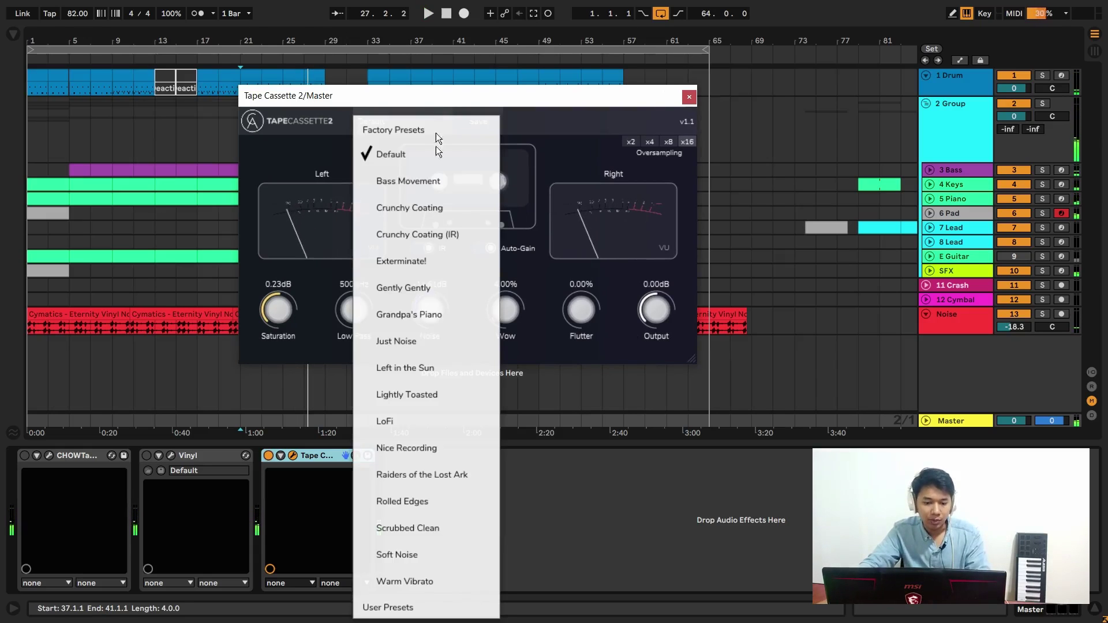
click(433, 284)
key(space)
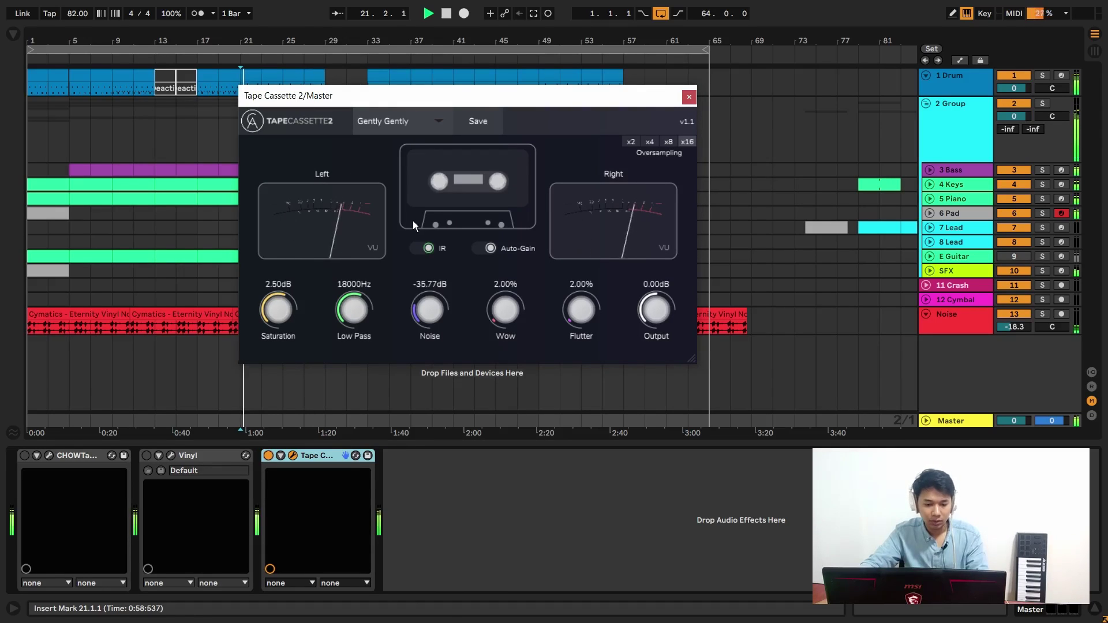
key(space)
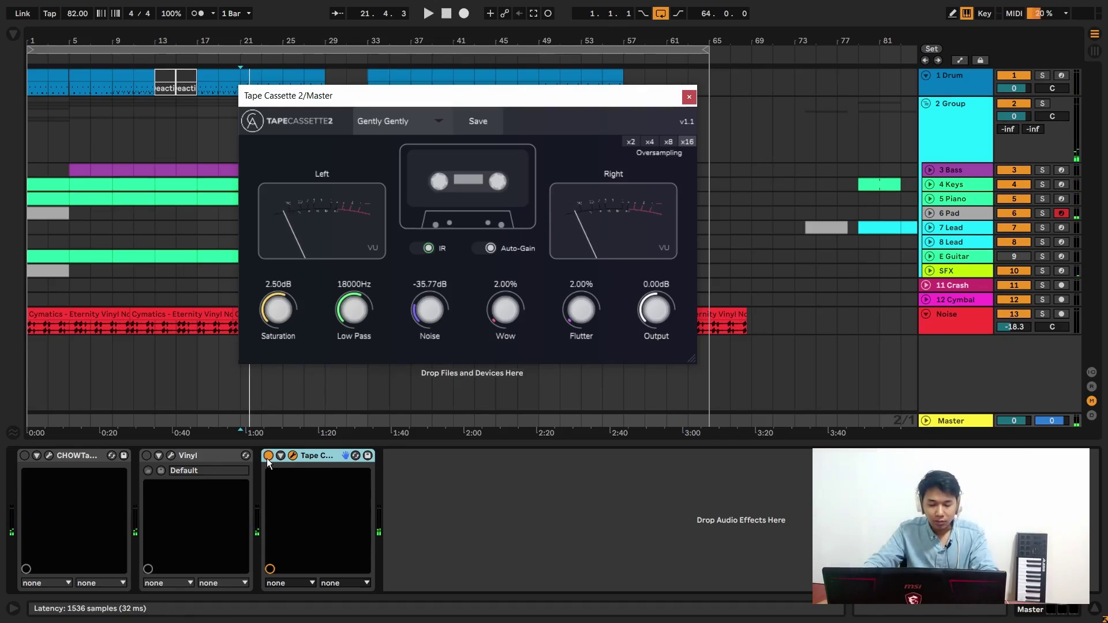
Lower Tape Cassette 2's Saturation to 1.08 dB and switch the effect off.
click(319, 455)
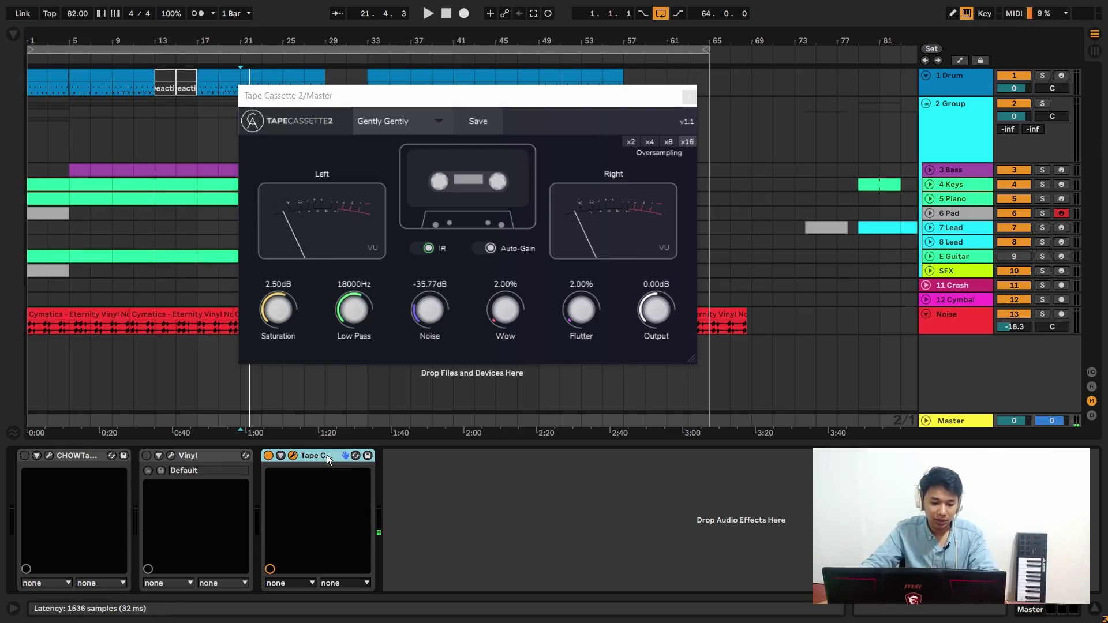
drag(291, 311, 286, 313)
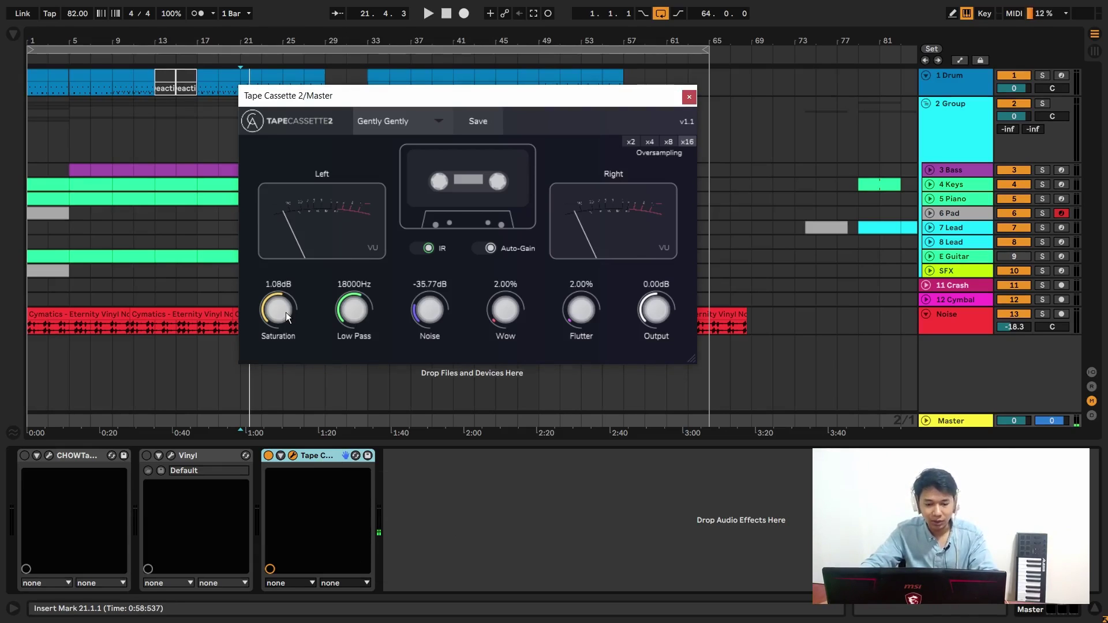
click(267, 456)
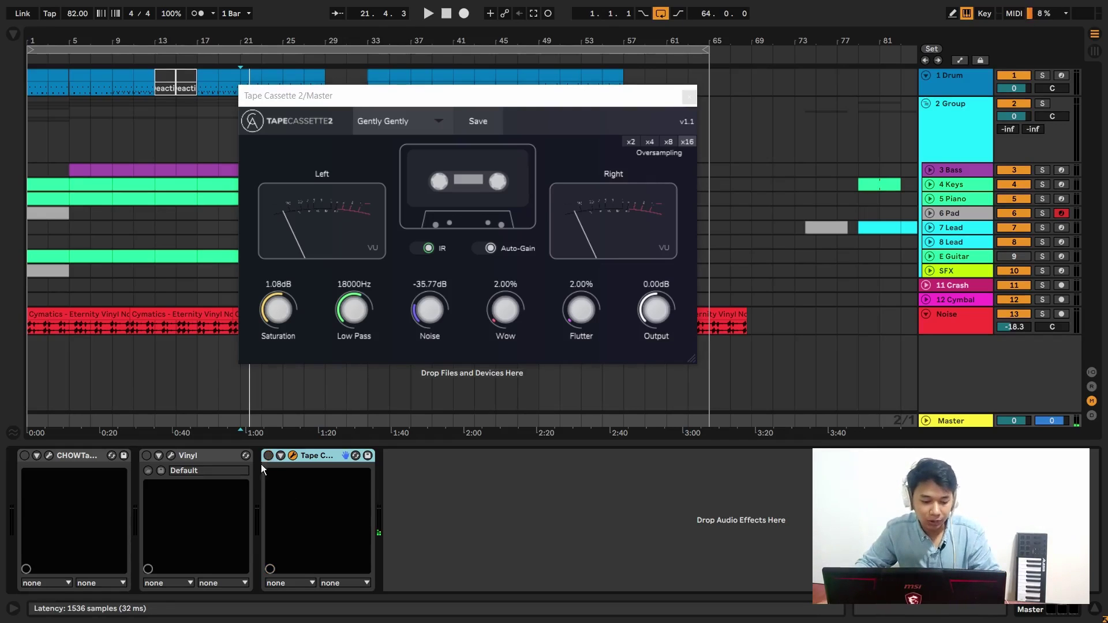
Enable CHOWTapeModel on the Master track and open its window.
right_click(23, 455)
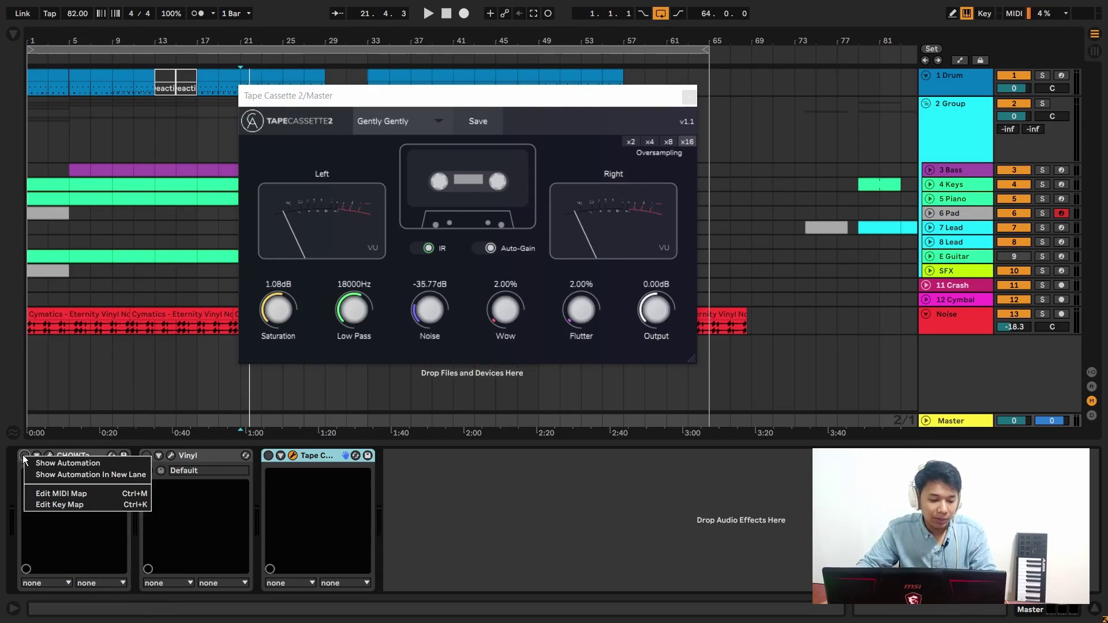
click(24, 454)
click(49, 456)
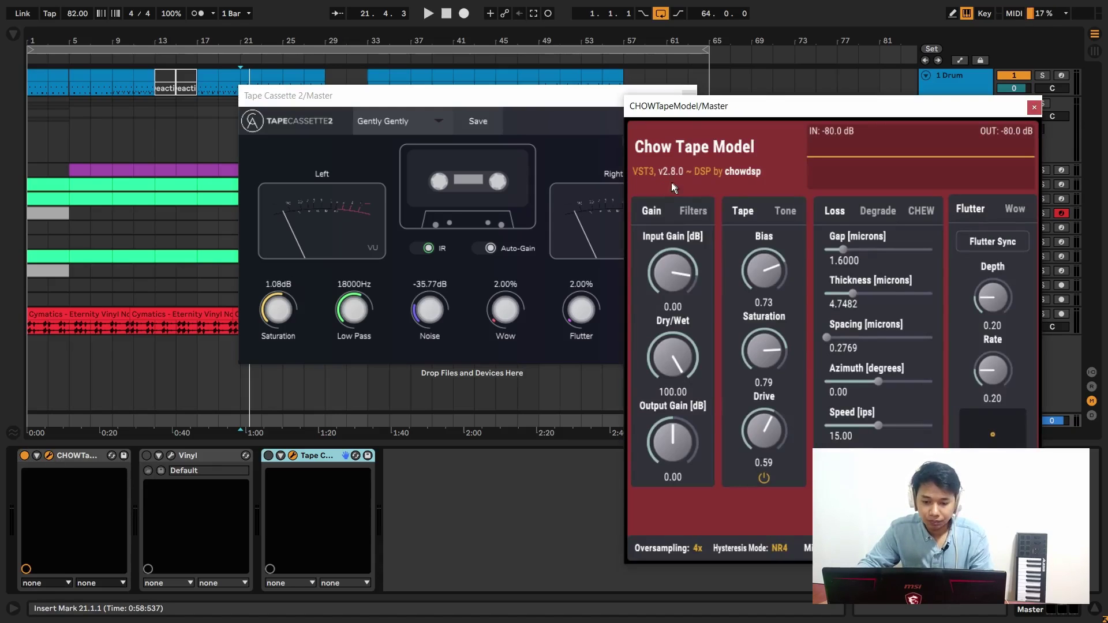
Arrange the Tape Cassette 2 and CHOWTapeModel windows side by side for comparison.
drag(515, 102, 315, 103)
drag(737, 109, 660, 96)
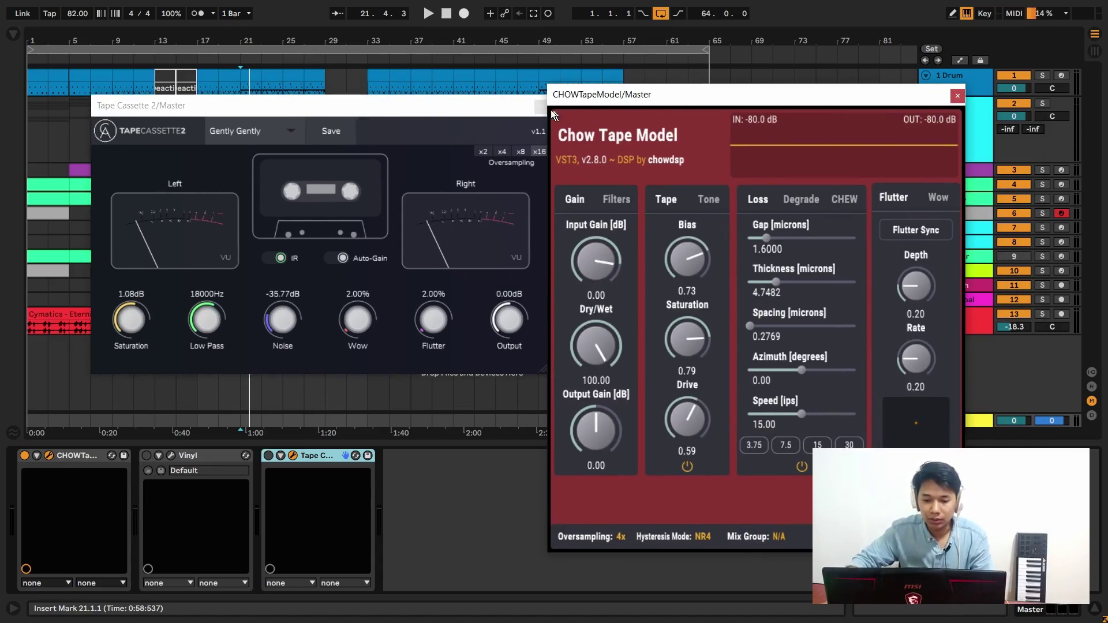
click(415, 100)
drag(414, 101, 466, 102)
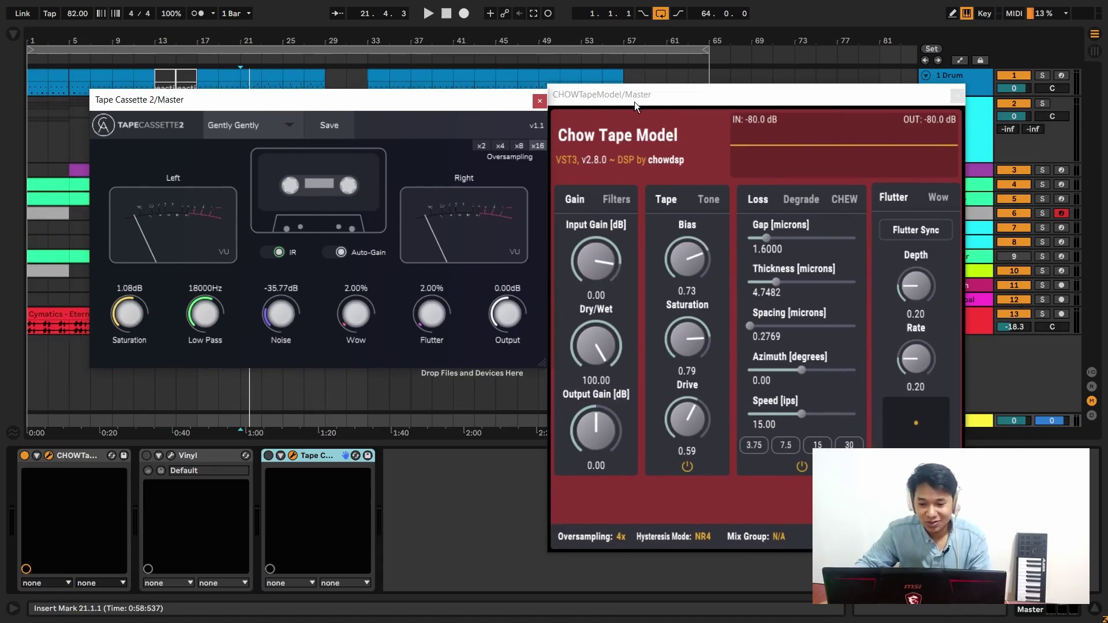
drag(635, 101, 642, 97)
drag(481, 99, 469, 99)
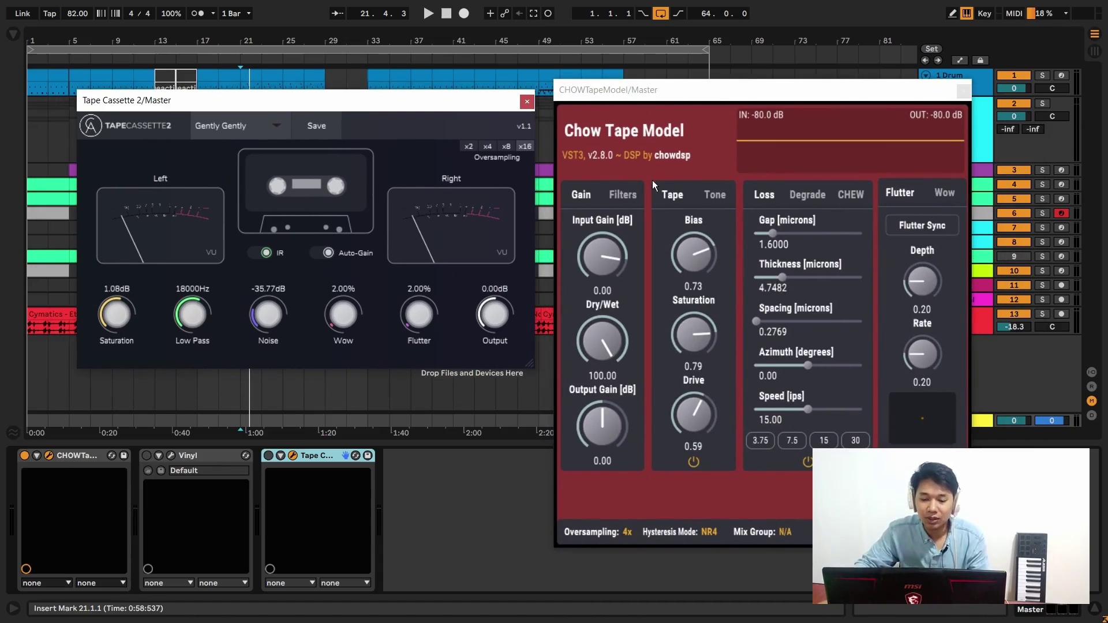
Look through CHOWTapeModel's Filters, Tone, Degrade and Gain controls and audition the effect on the mix.
click(621, 193)
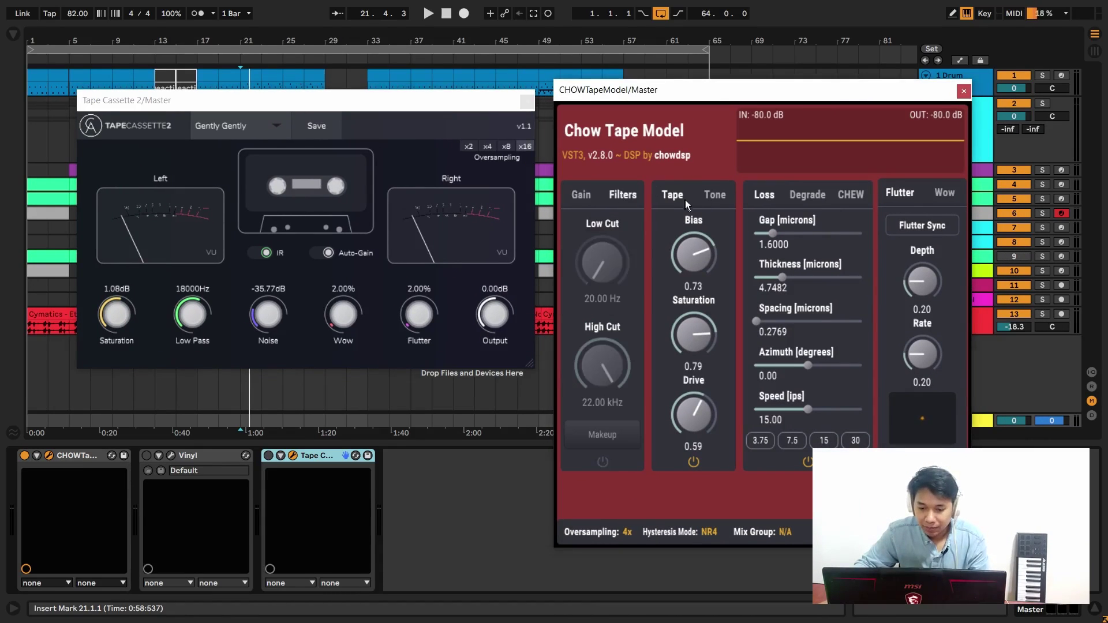
click(713, 194)
click(802, 195)
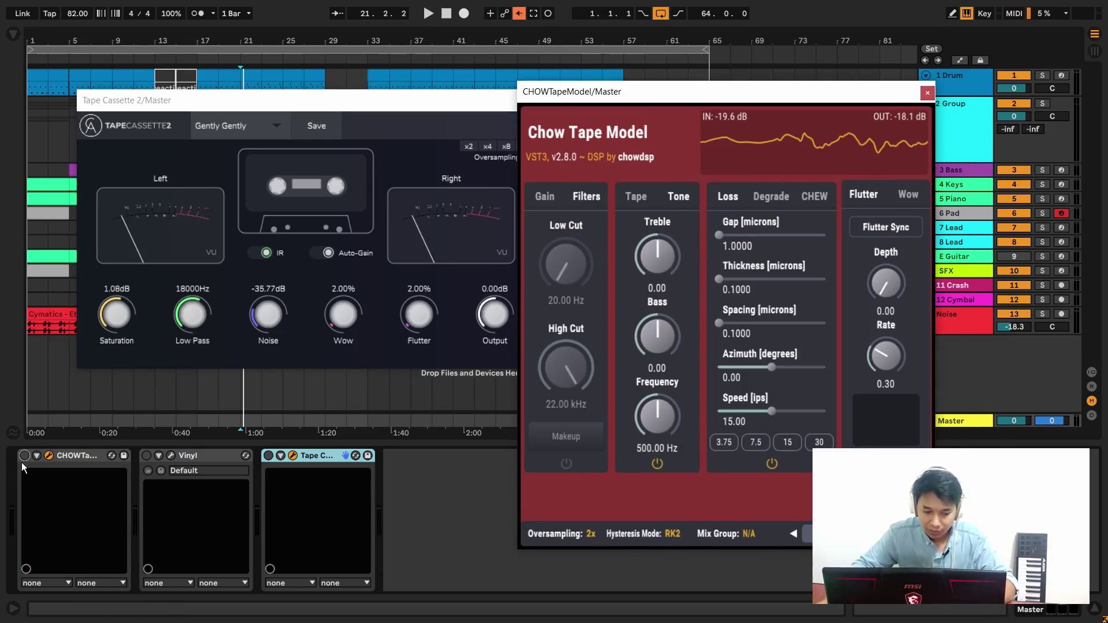
key(space)
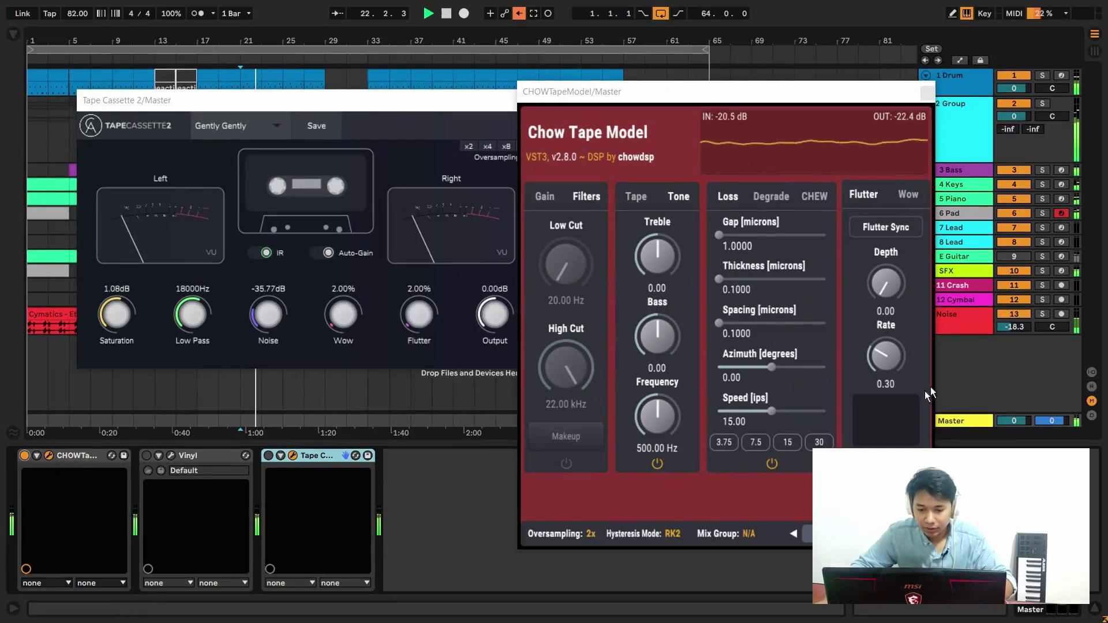
click(537, 195)
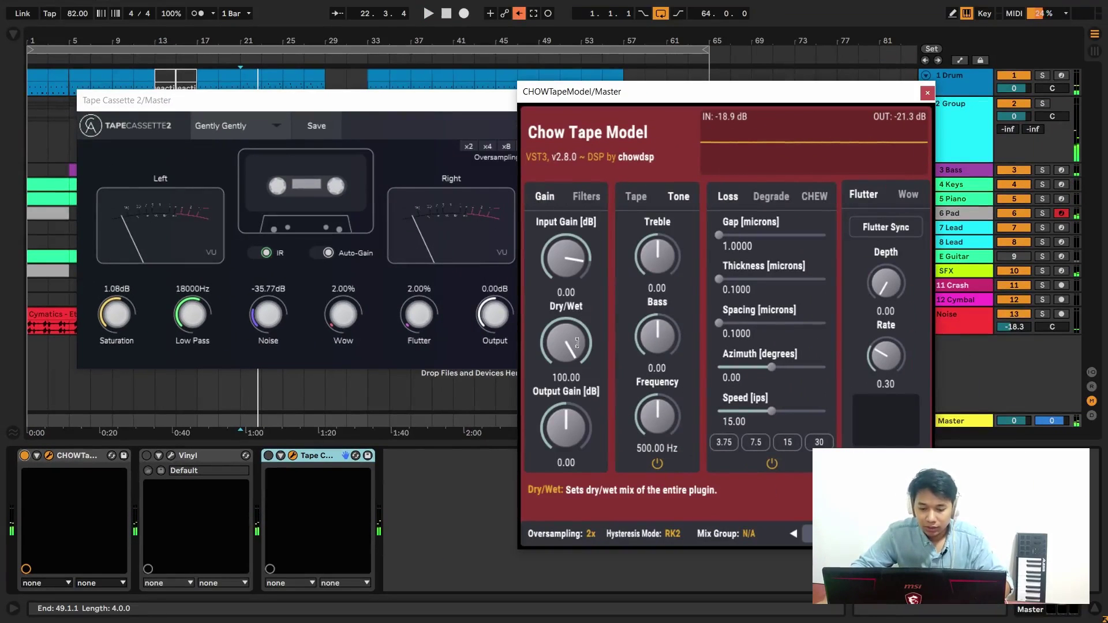
Enable CHOWTapeModel's filters and sweep Low Cut up to about 442 Hz and back to 20 Hz during playback.
click(584, 199)
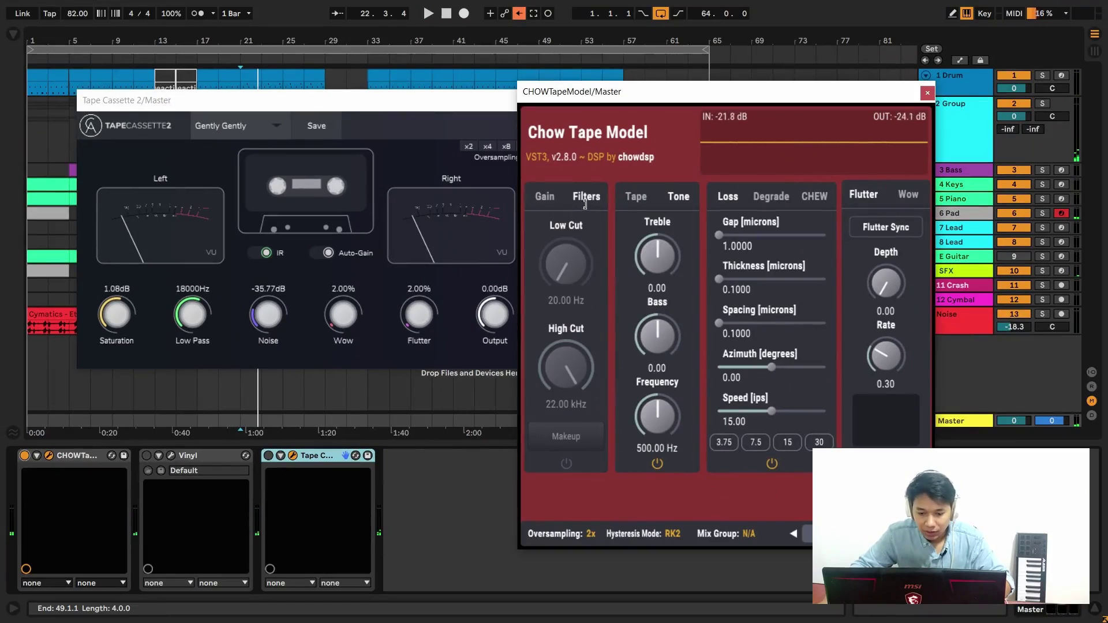
click(568, 465)
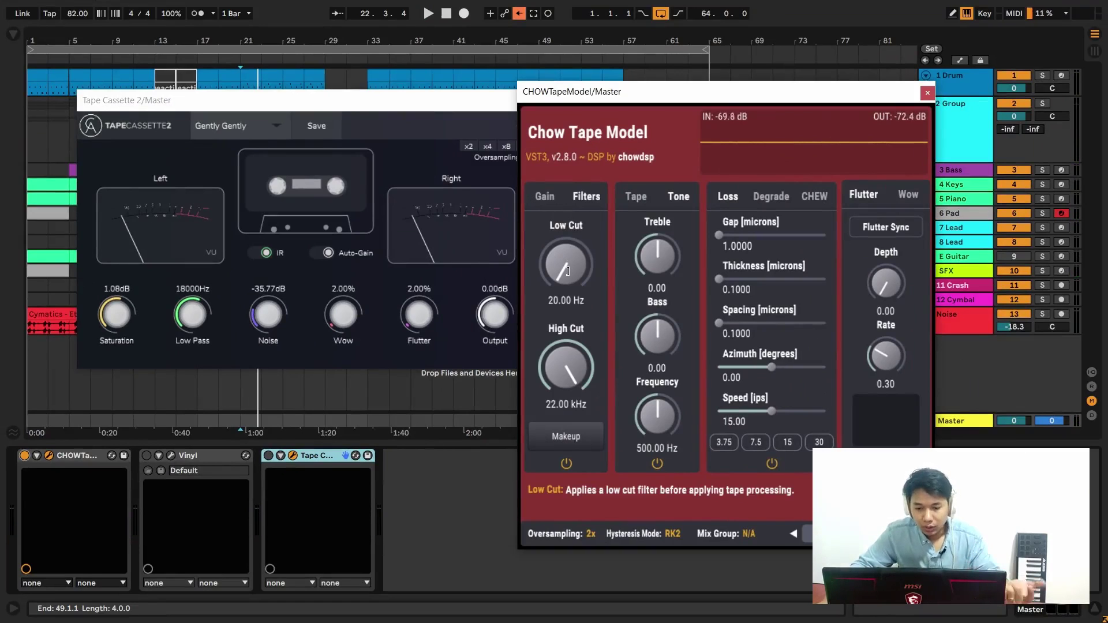
drag(567, 271, 569, 258)
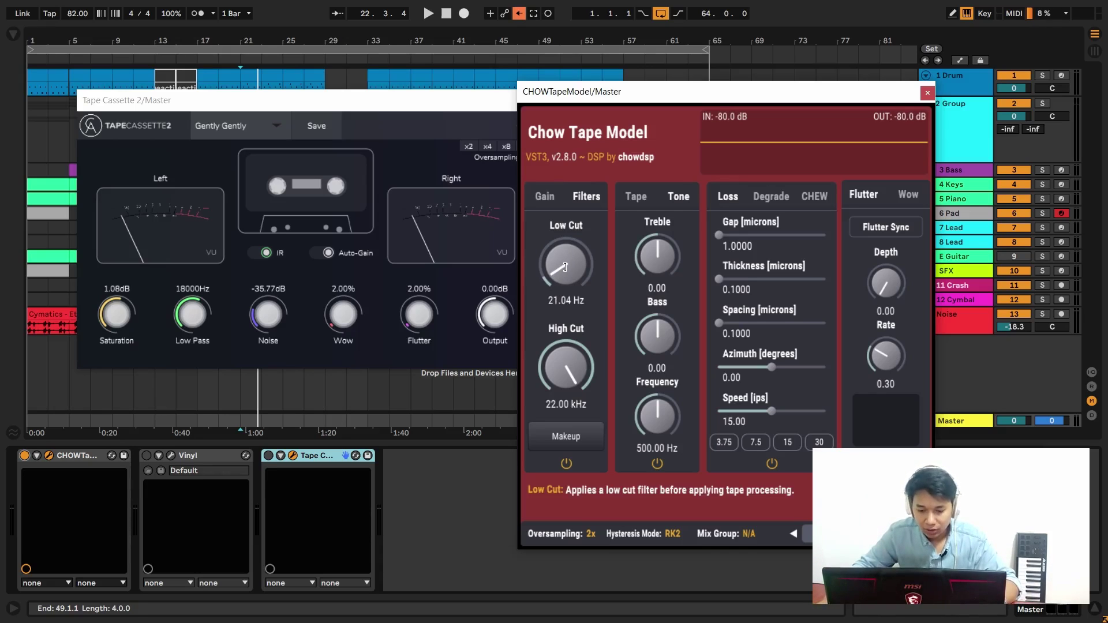
drag(565, 268, 563, 225)
key(space)
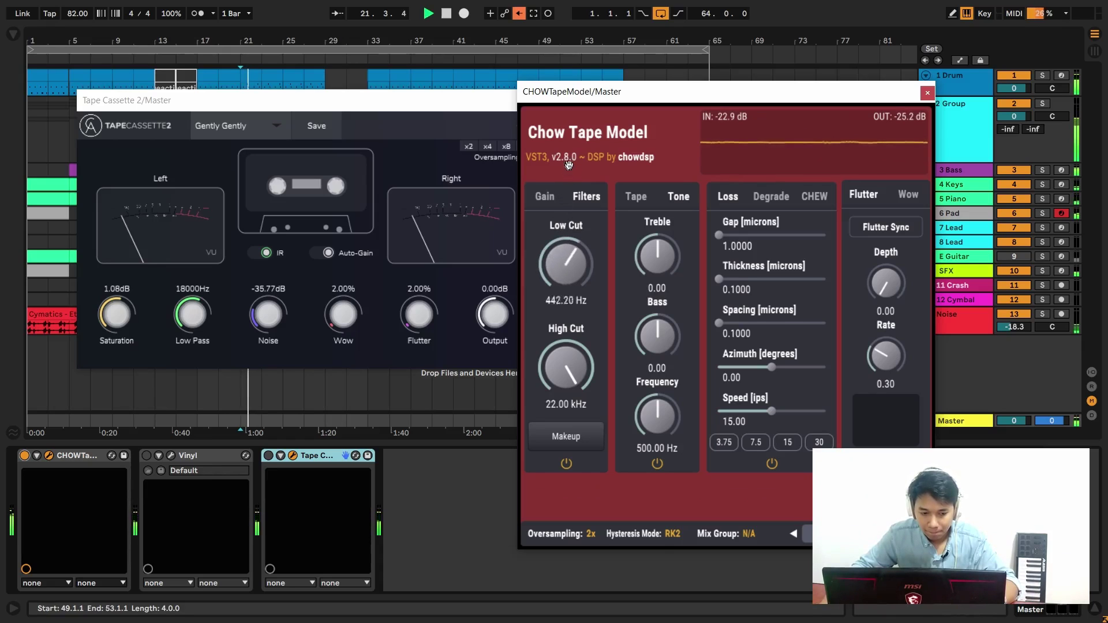
drag(575, 136, 565, 283)
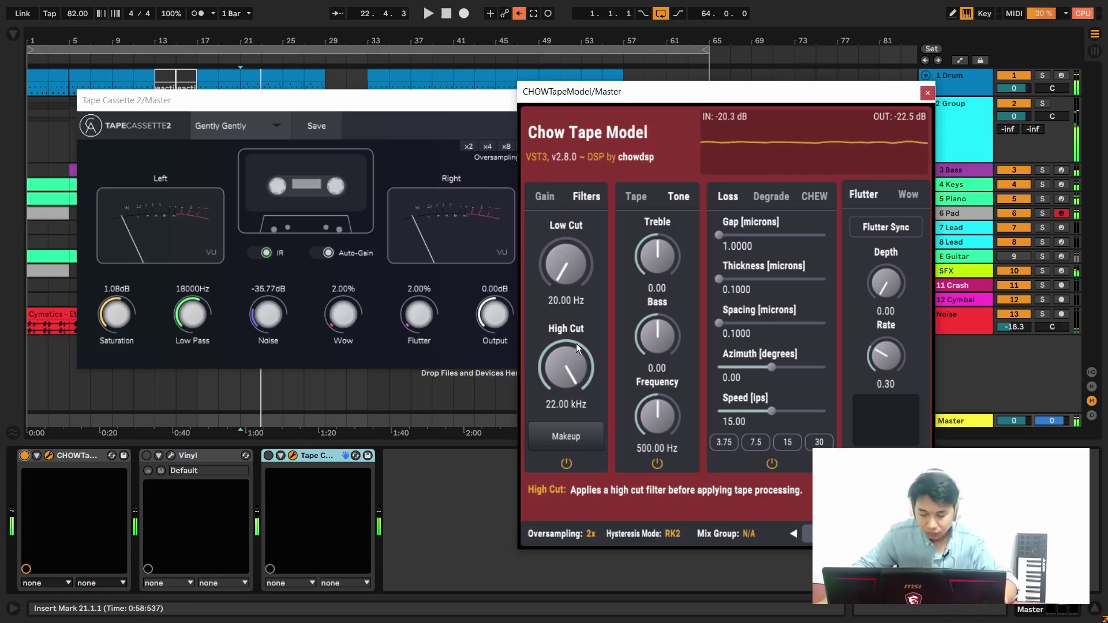
Audition CHOWTapeModel's High Cut at about 10 kHz, then return it to 22 kHz and stop playback.
drag(569, 363, 568, 453)
key(space)
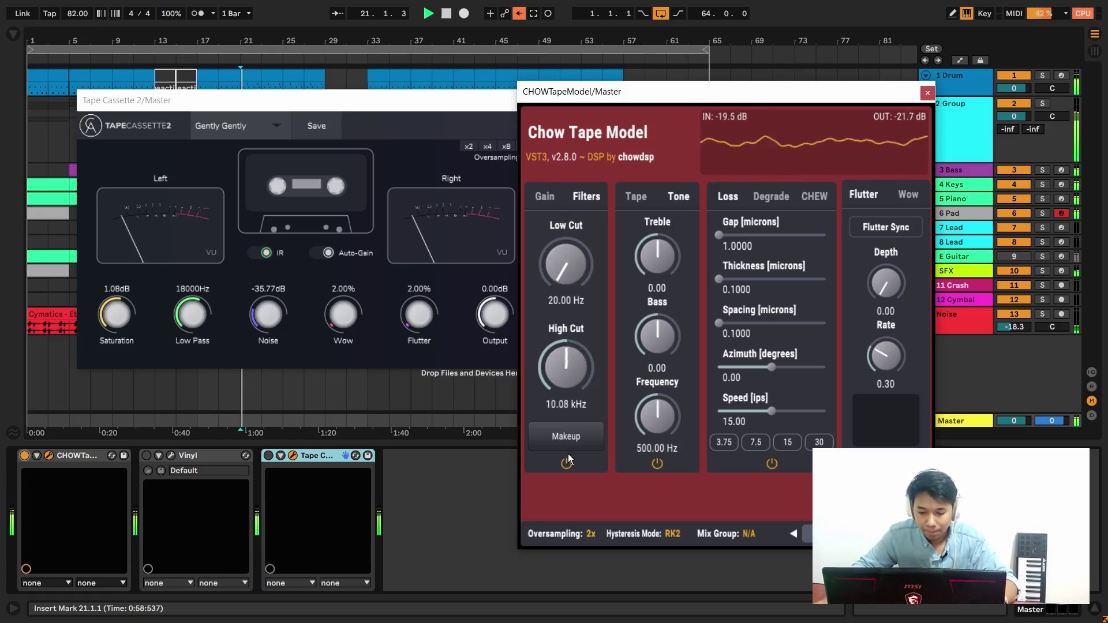
drag(581, 379, 577, 335)
key(space)
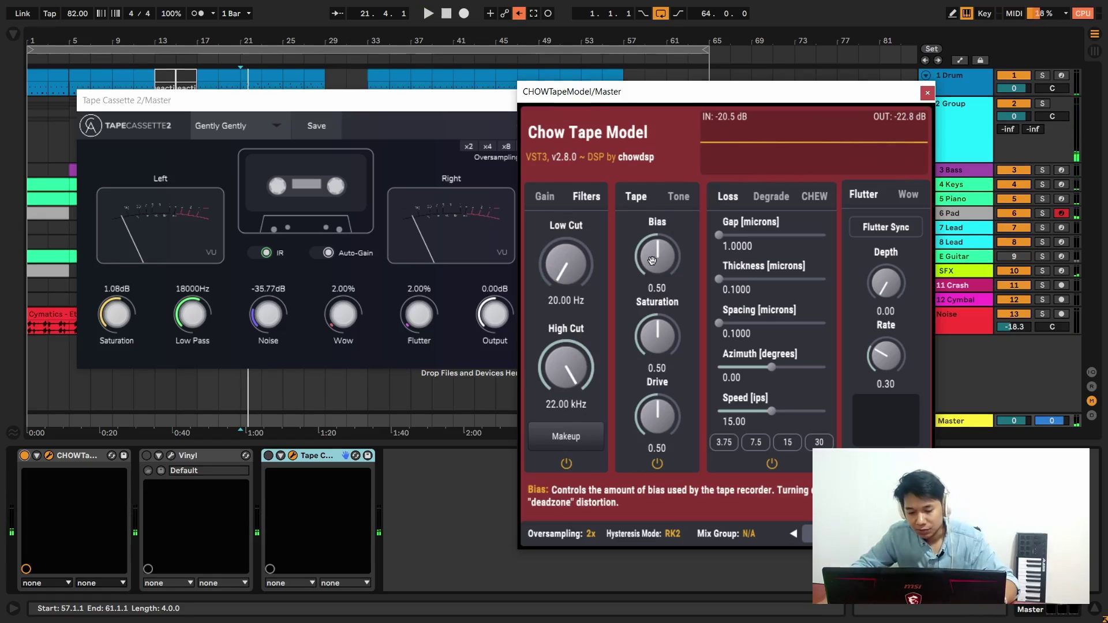
Set the tape Saturation and Drive in CHOWTapeModel to 0.61 while the mix plays.
drag(658, 323, 657, 311)
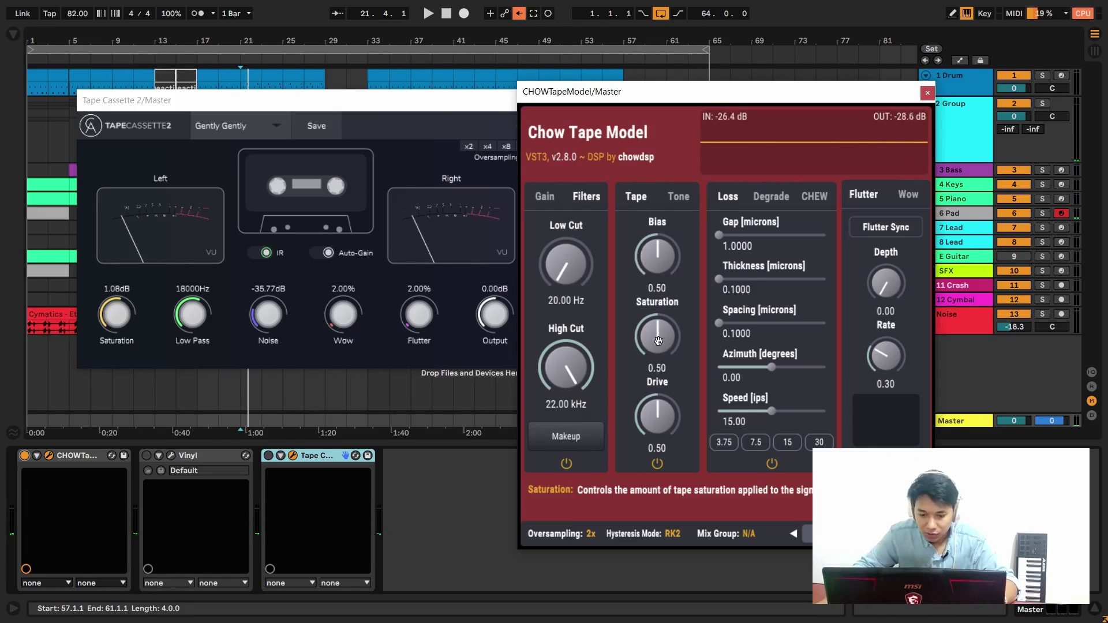
key(space)
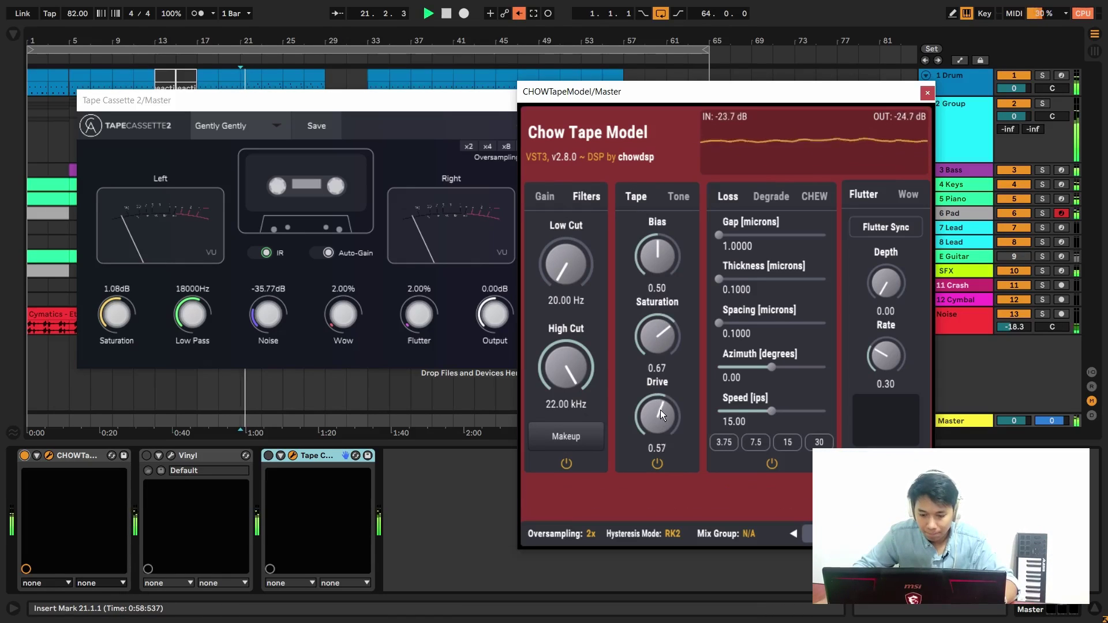
drag(659, 406, 657, 343)
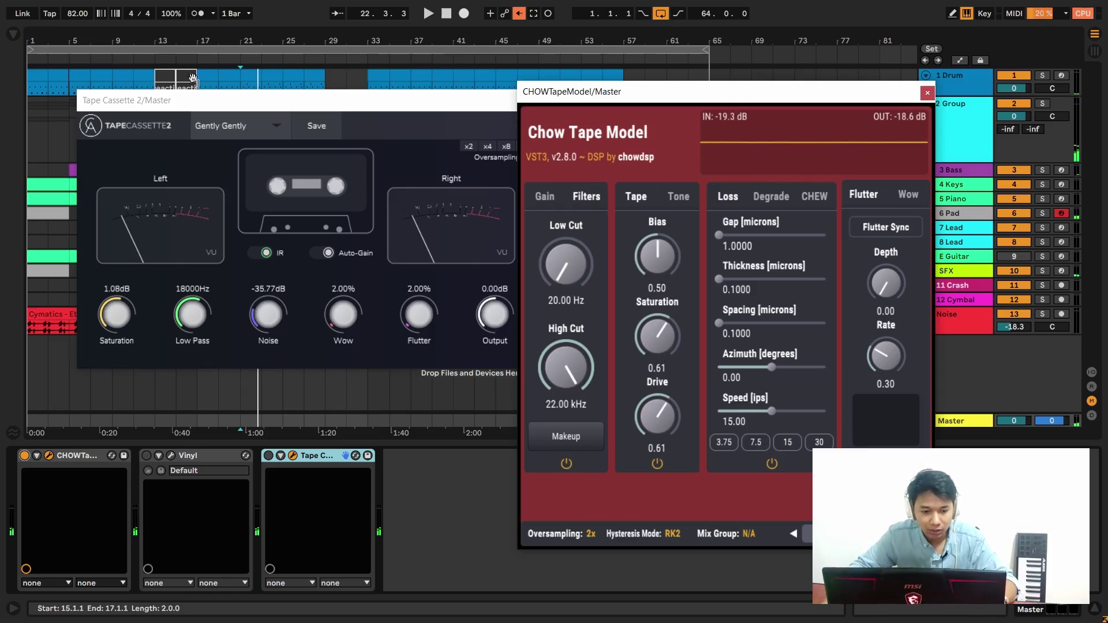
Play the mix while dipping CHOWTapeModel's Bias to 0.06, set it to 0.60, and stop playback.
key(ctrl+alt+p)
key(ctrl+alt+p)
key(space)
mouse_move(688, 93)
mouse_down()
mouse_move(705, 88)
mouse_move(683, 83)
mouse_up()
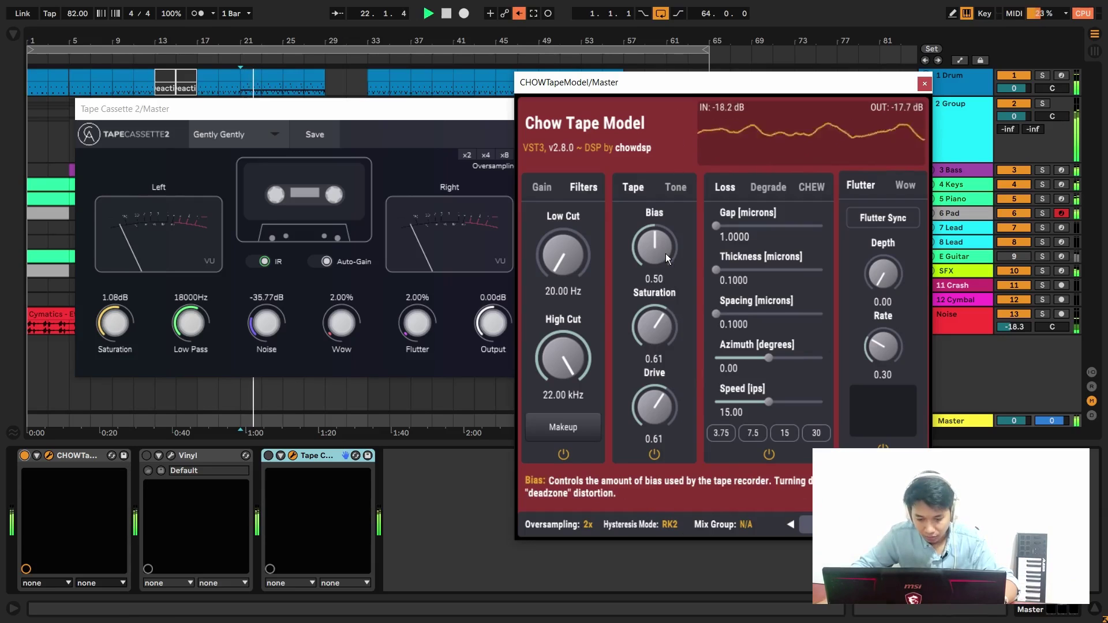
drag(666, 254, 657, 324)
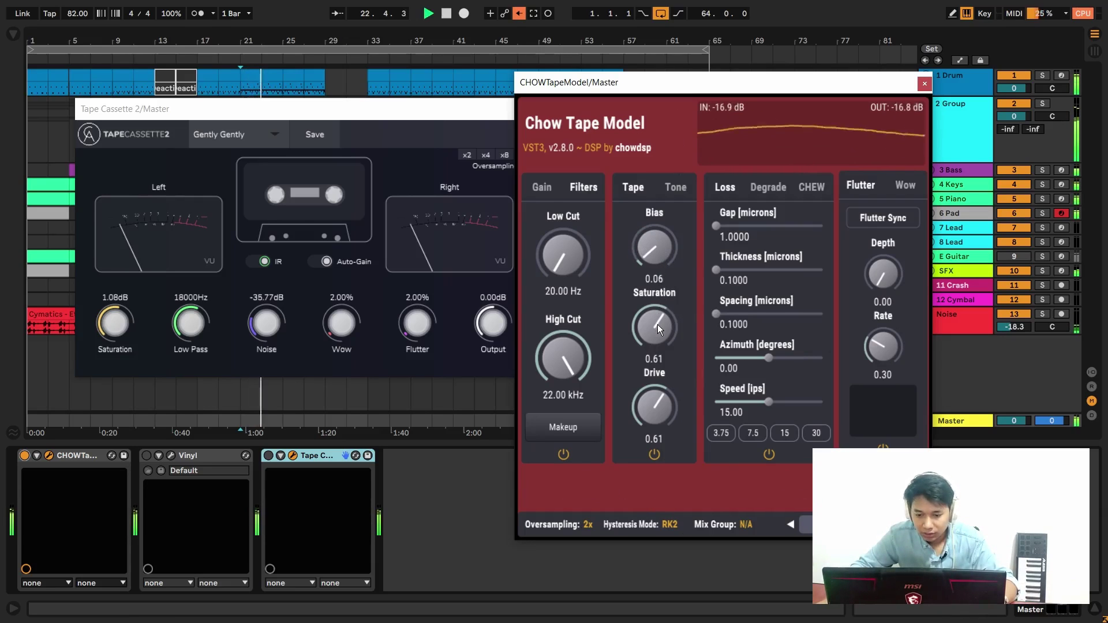
drag(649, 251, 657, 148)
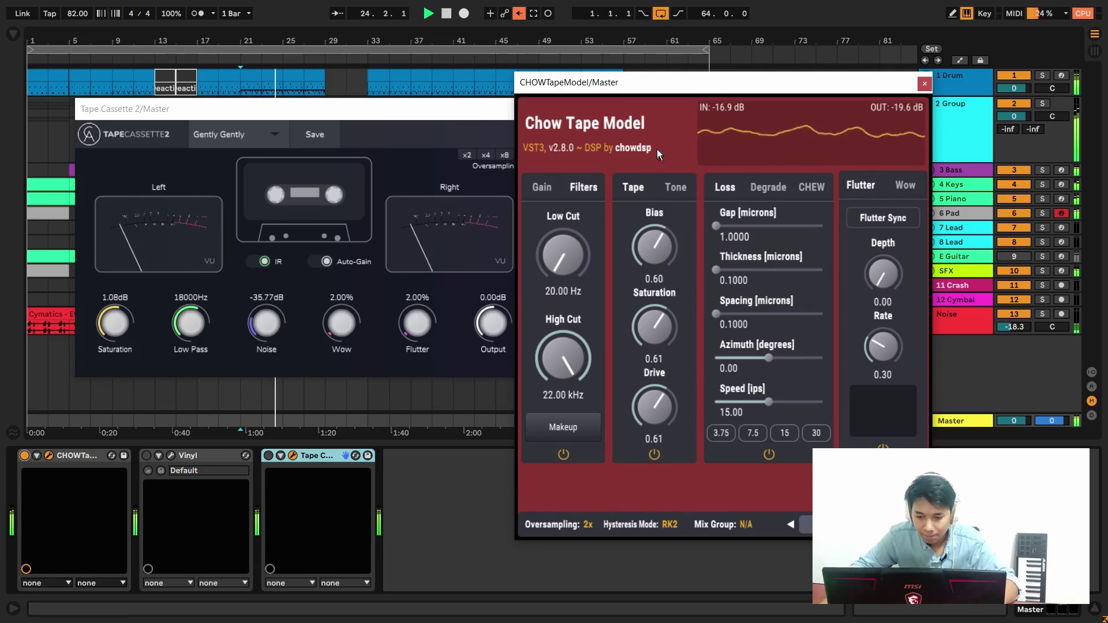
key(space)
Set CHOWTapeModel's Treble to -0.04, Bass to 0.36 and tone Frequency to 666.93 Hz during playback.
click(676, 186)
mouse_move(659, 83)
mouse_down()
mouse_move(631, 85)
mouse_move(647, 87)
mouse_up()
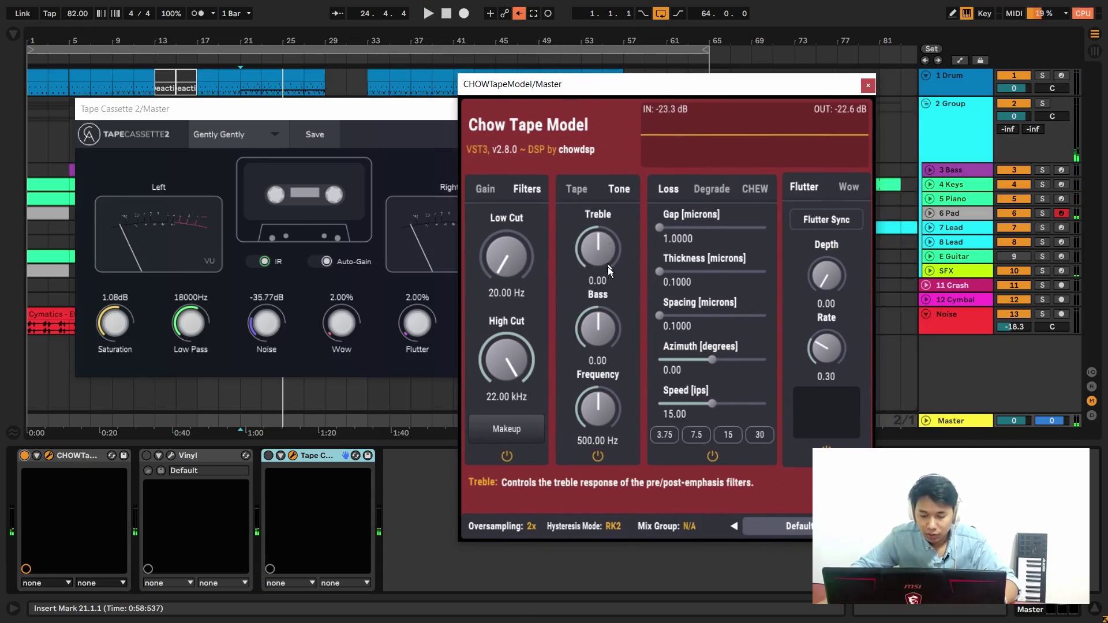
key(space)
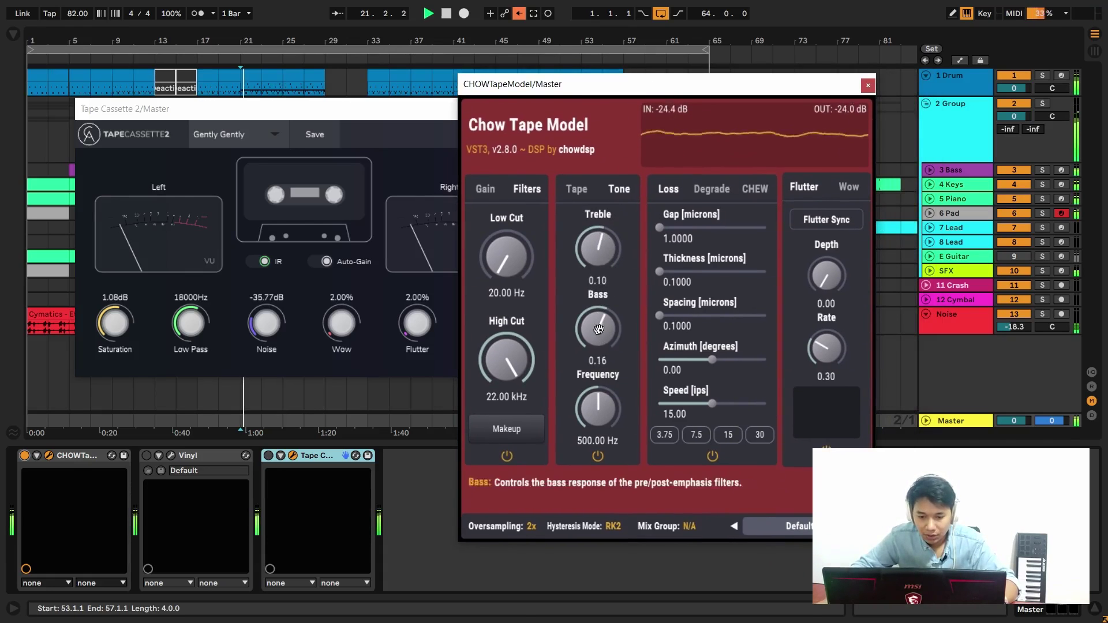
drag(599, 329, 599, 274)
drag(598, 407, 598, 398)
drag(598, 328, 597, 325)
drag(598, 248, 598, 252)
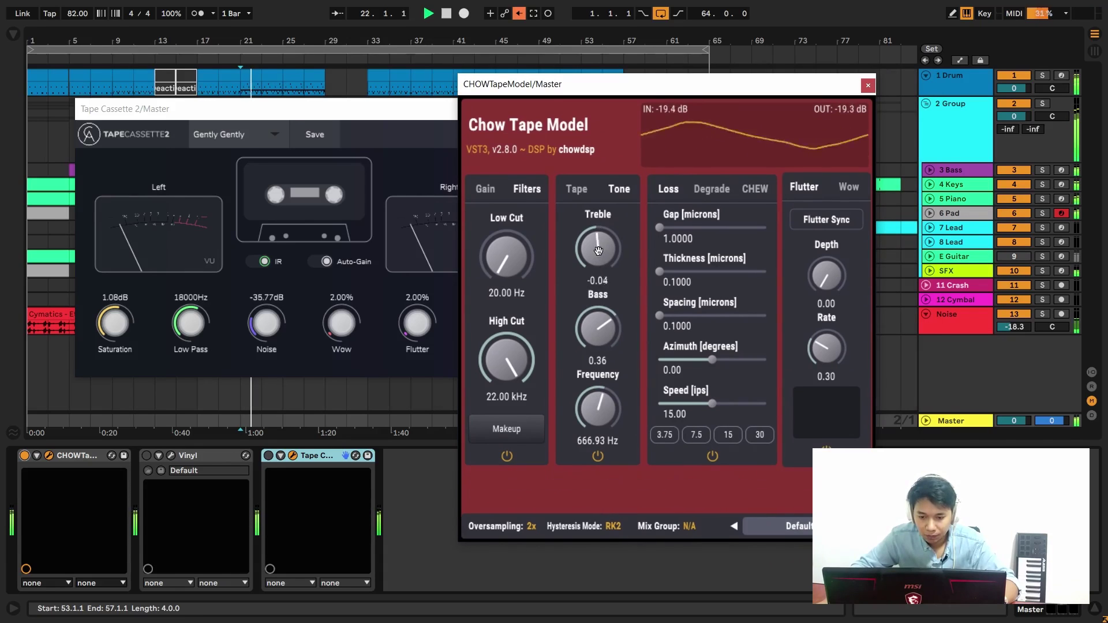
Enable the Degrade effect, audition it with Depth 0.14, Amount 0.29 and Variance 0.24, and switch it off.
click(705, 188)
click(669, 188)
click(710, 188)
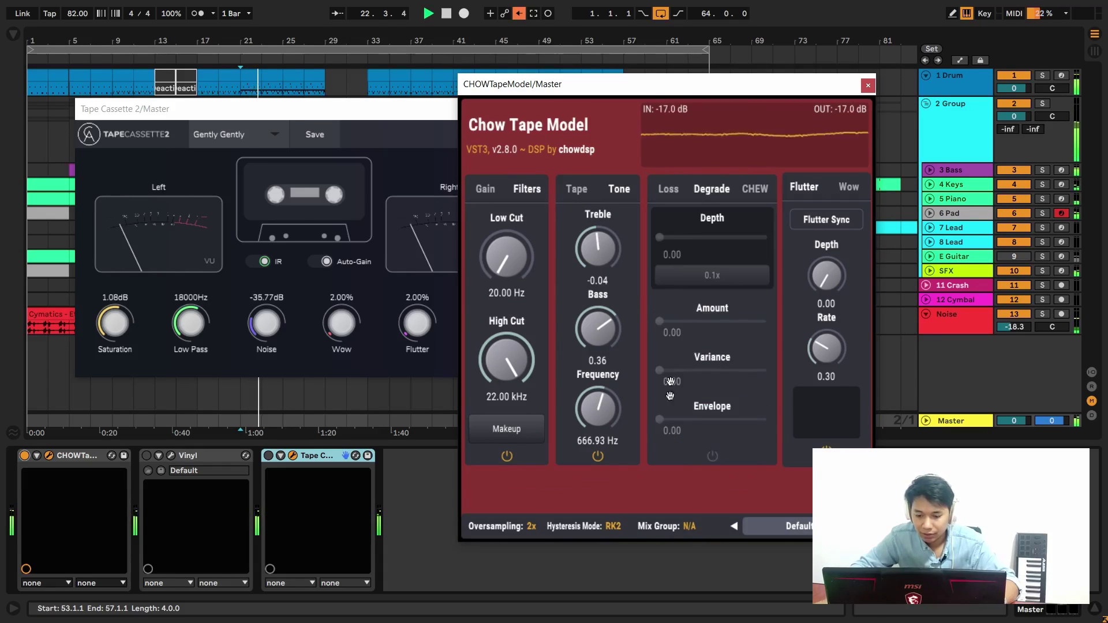
click(709, 455)
drag(659, 237, 674, 237)
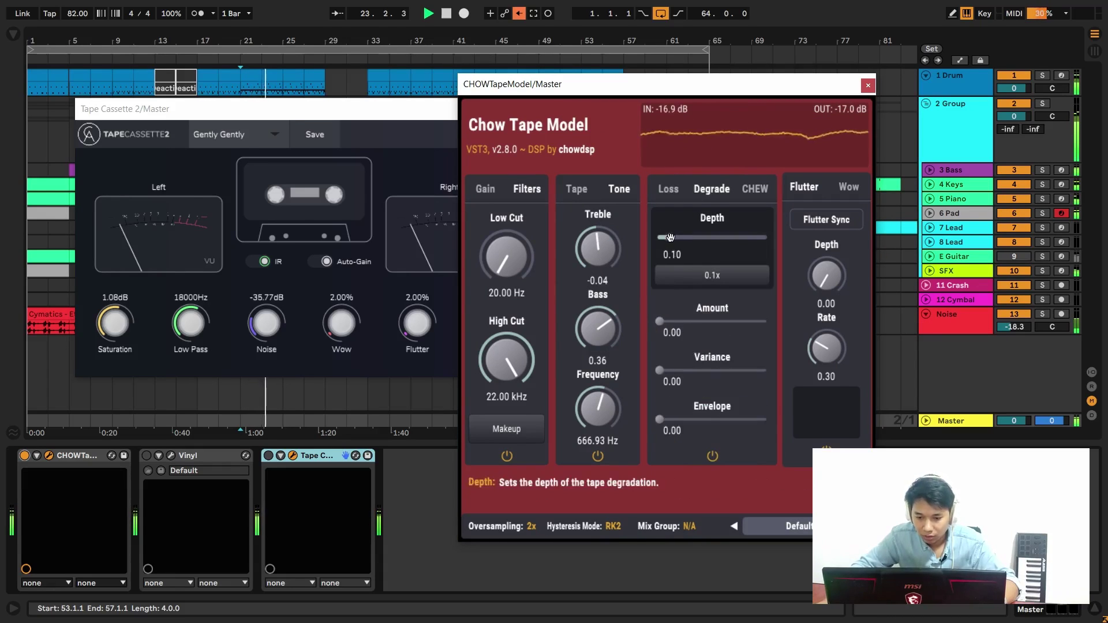
drag(665, 323, 690, 321)
drag(660, 370, 684, 370)
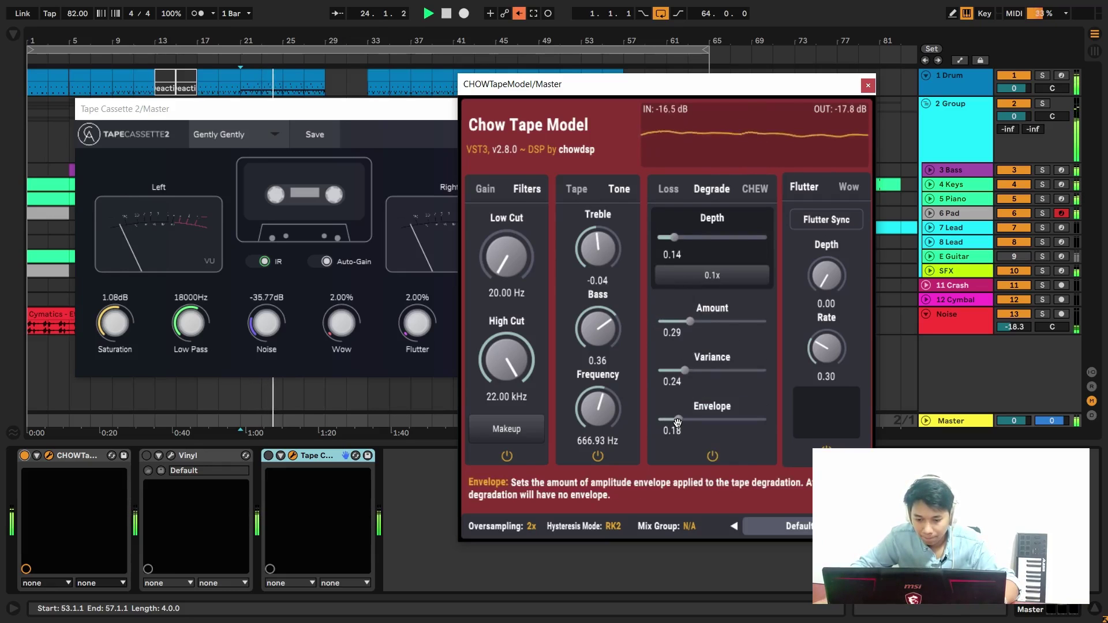
click(712, 455)
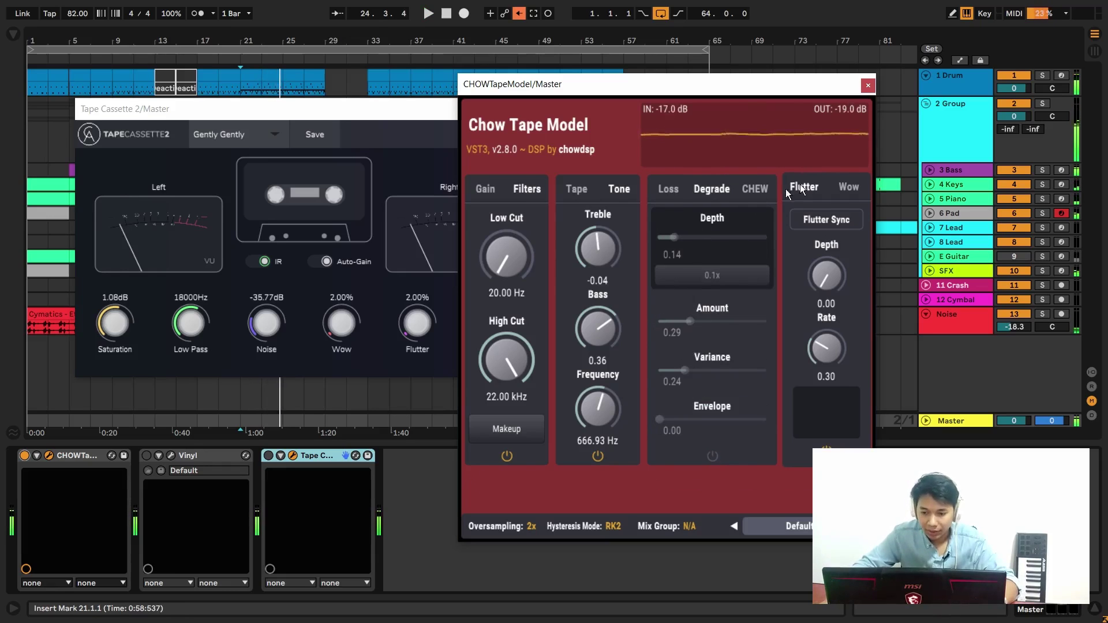
Audition Flutter Depth at 0.28 with Wow Depth 0.29, Rate 0.46 and Variance 0.27, then switch the wow and flutter off.
key(space)
drag(820, 272, 801, 250)
click(846, 186)
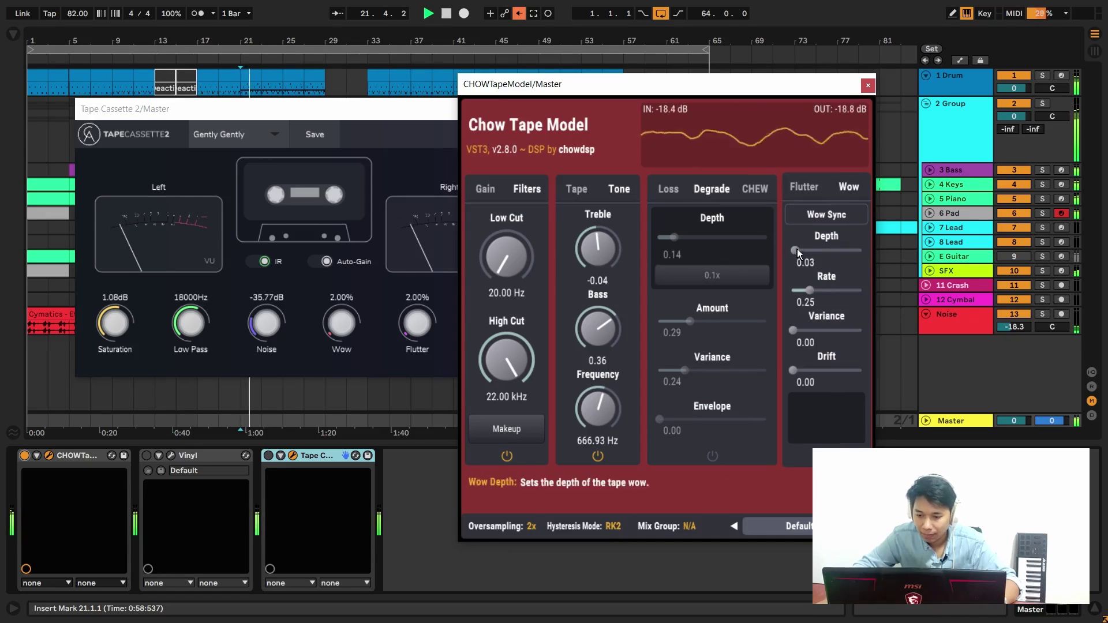
drag(809, 290, 825, 290)
drag(804, 250, 812, 250)
drag(793, 330, 810, 330)
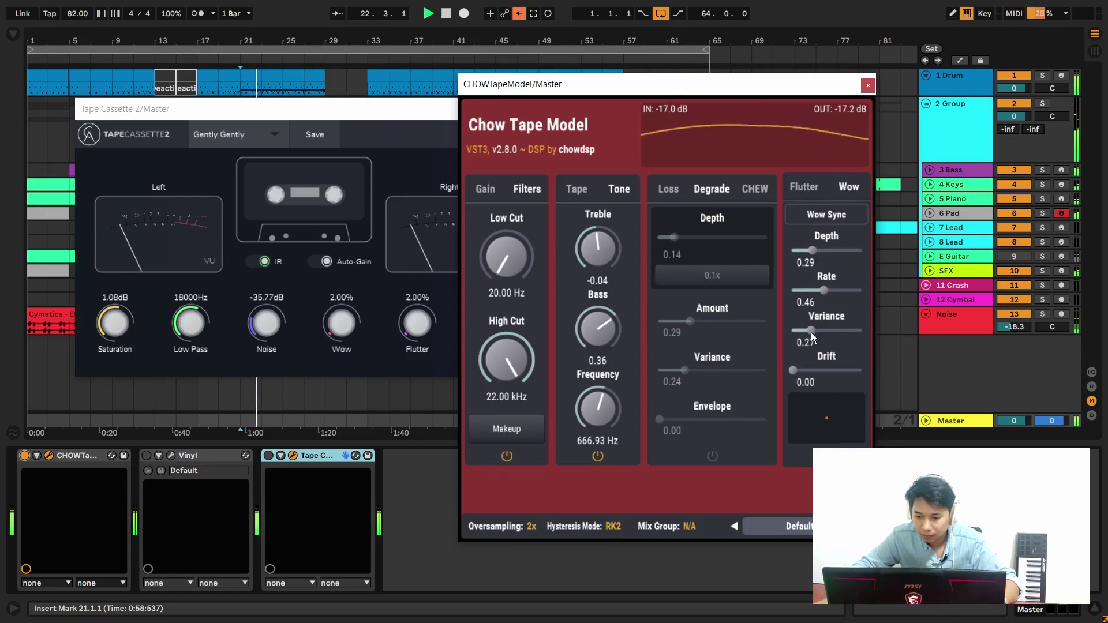
click(805, 187)
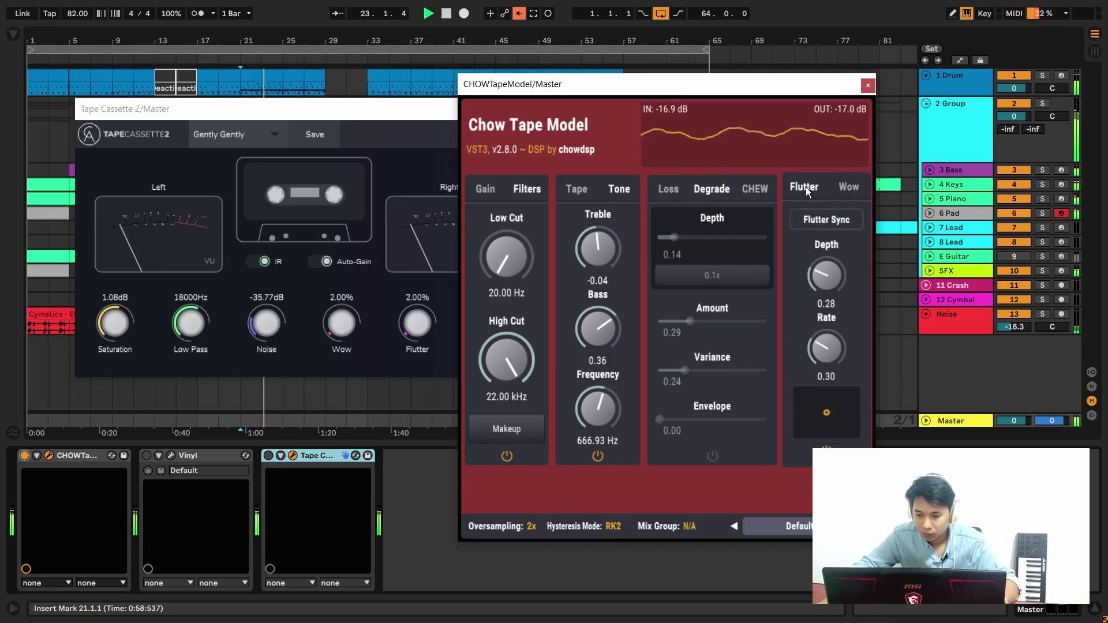
click(826, 454)
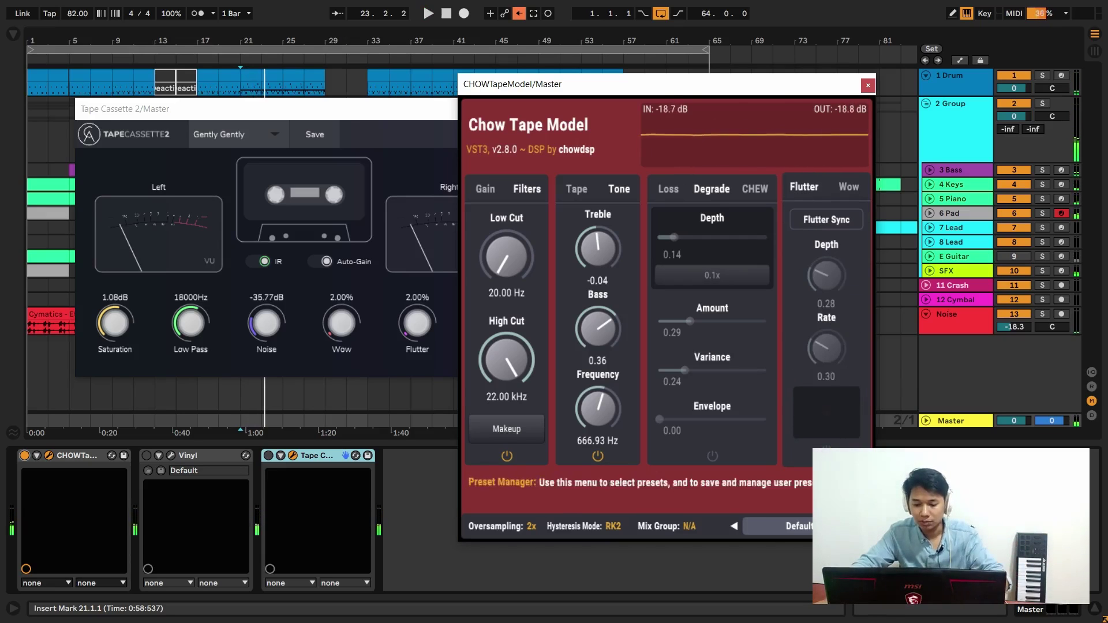
Switch off CHOWTapeModel on the Master track and close both tape plug-in windows.
click(24, 455)
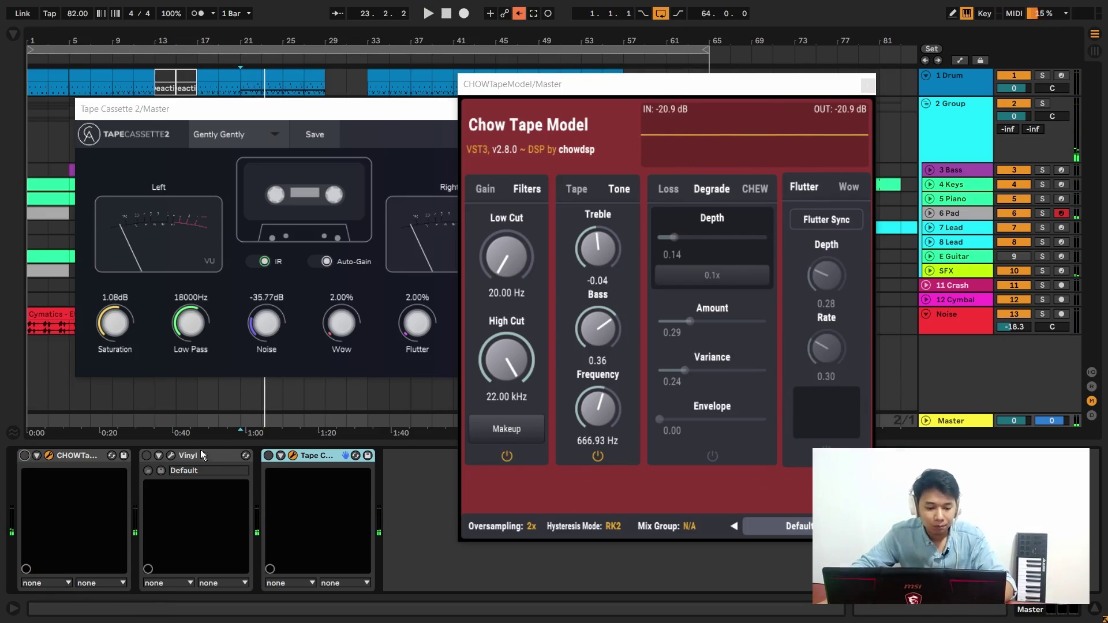
click(867, 85)
click(525, 111)
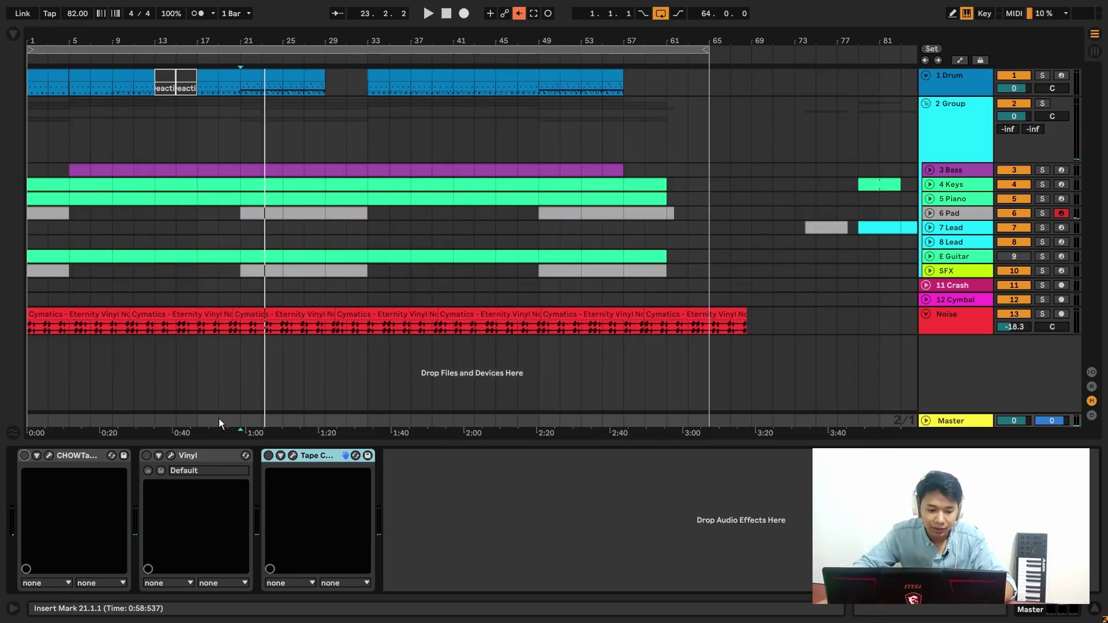
Enable Vinyl on the Master track and open its window clear of the device chain.
click(147, 455)
click(171, 455)
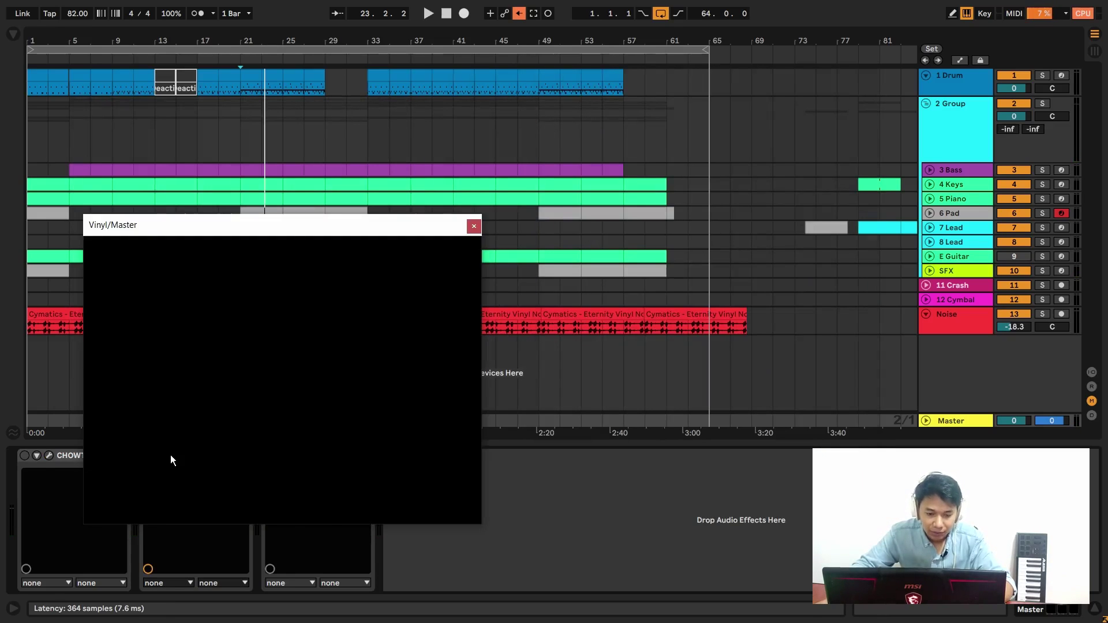
drag(324, 231, 666, 135)
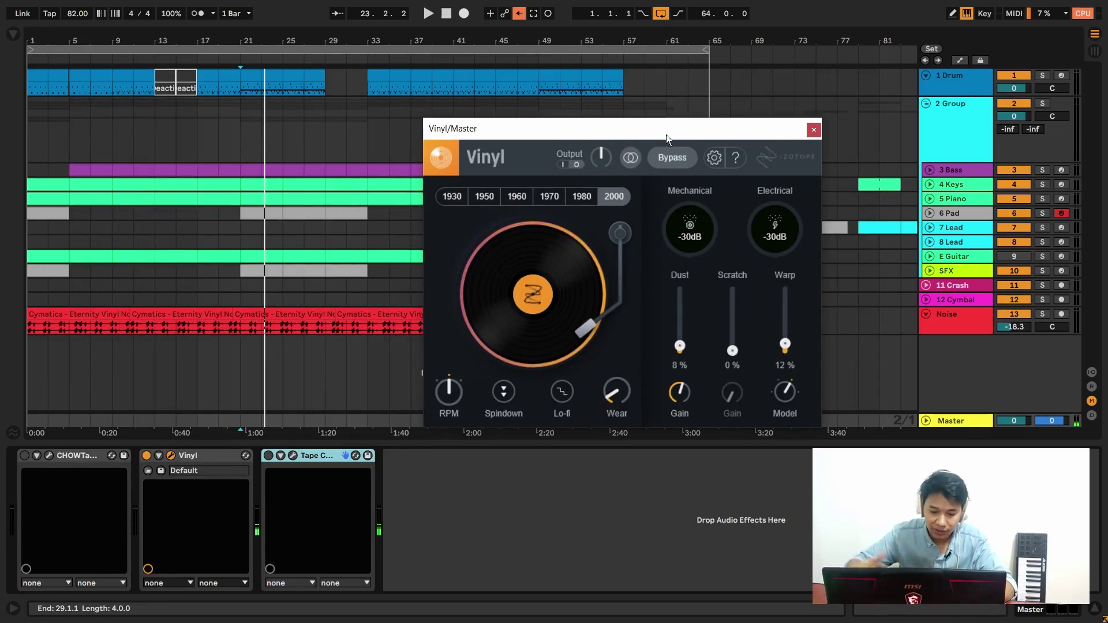
Audition the mix through Vinyl from bar 21, lower Dust and Warp to 0 %, and restart playback.
key(space)
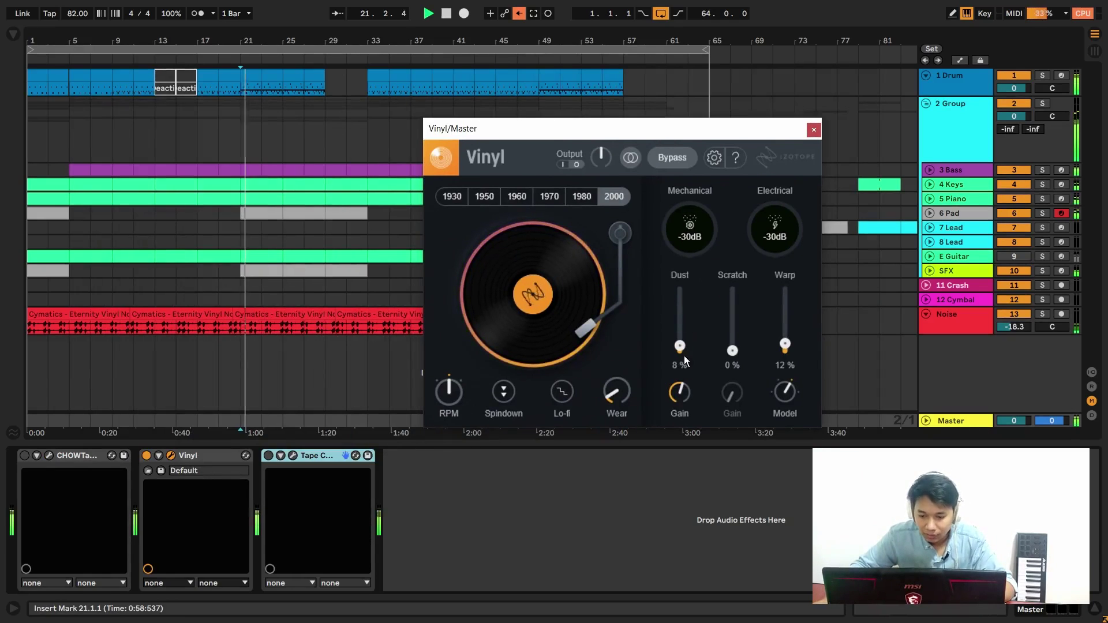
key(space)
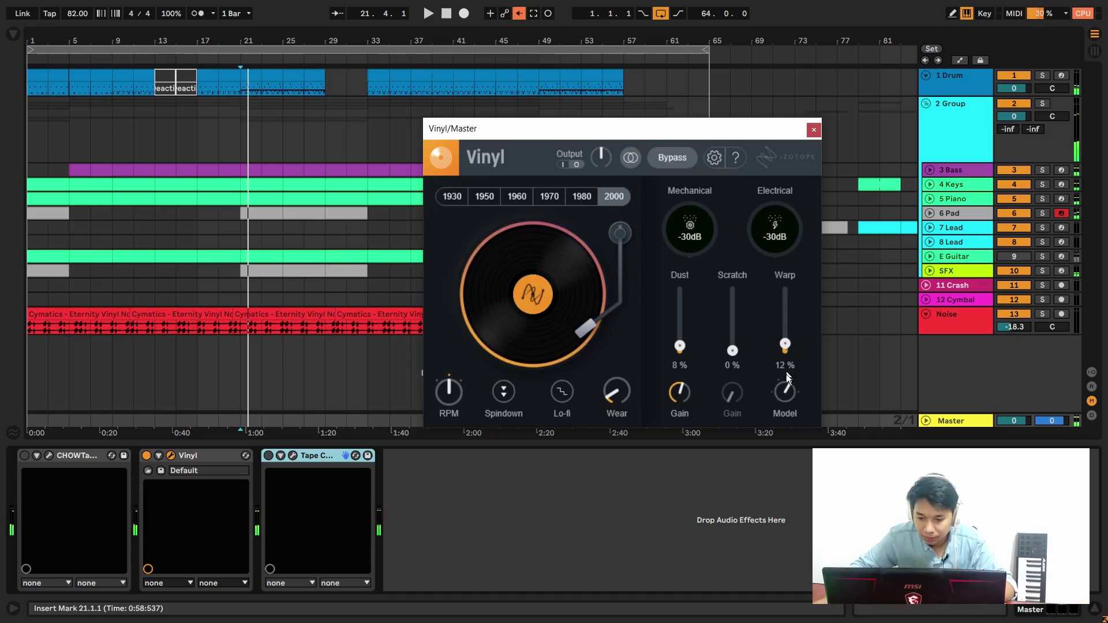
drag(788, 376, 785, 398)
key(space)
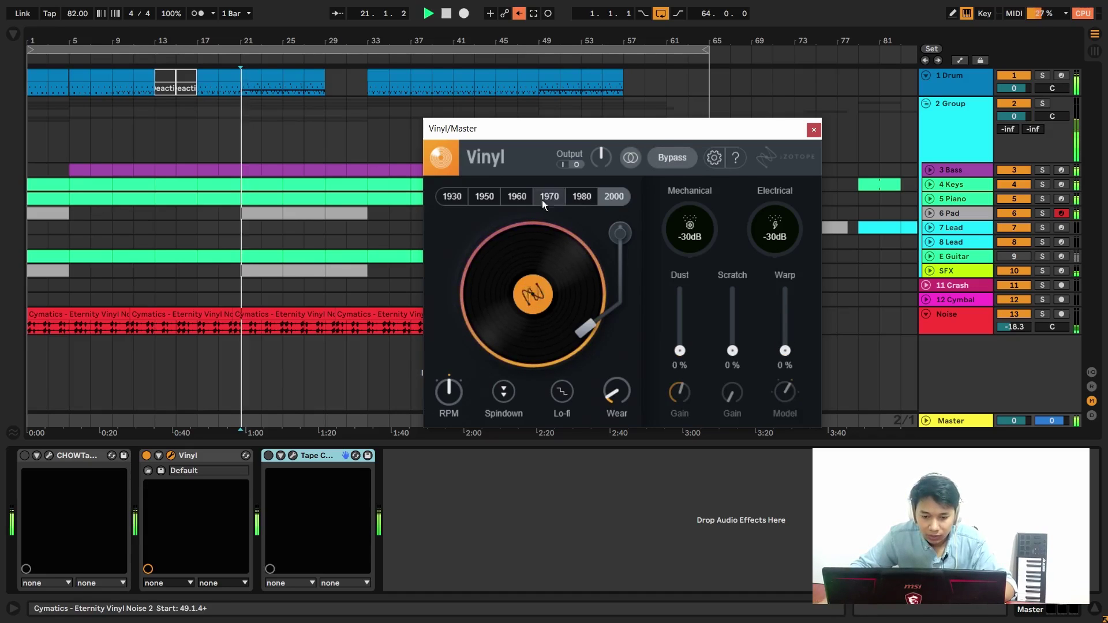
Audition Vinyl's decade filters from 1930 through 1950, 1960, 1970 and 1980 during playback, finishing on 2000.
click(460, 195)
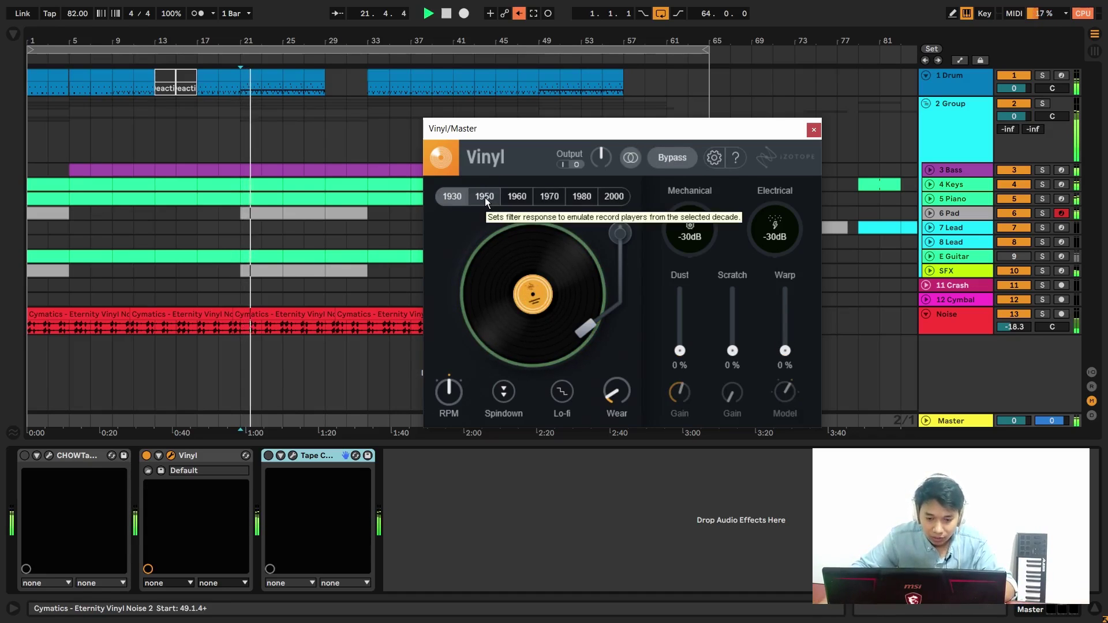
click(484, 197)
click(515, 196)
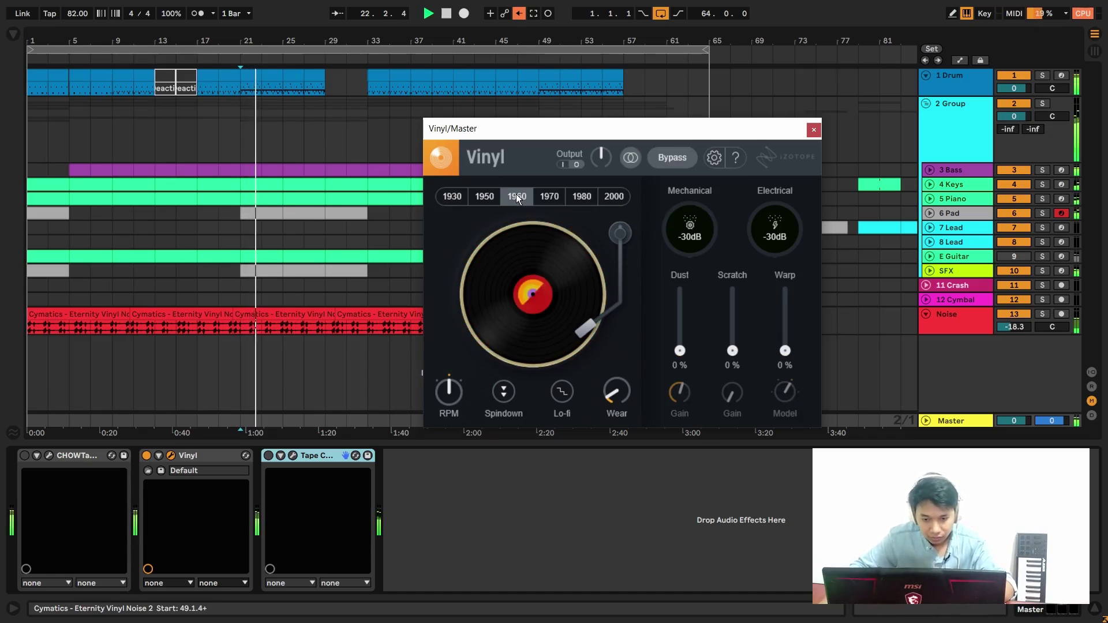
click(547, 196)
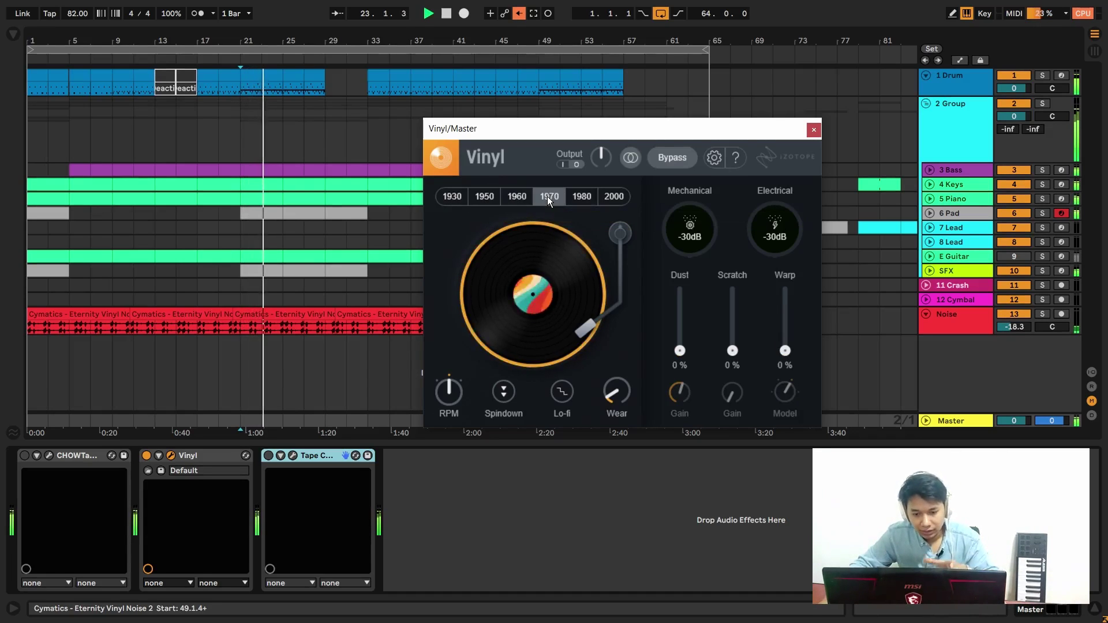
click(583, 195)
click(611, 197)
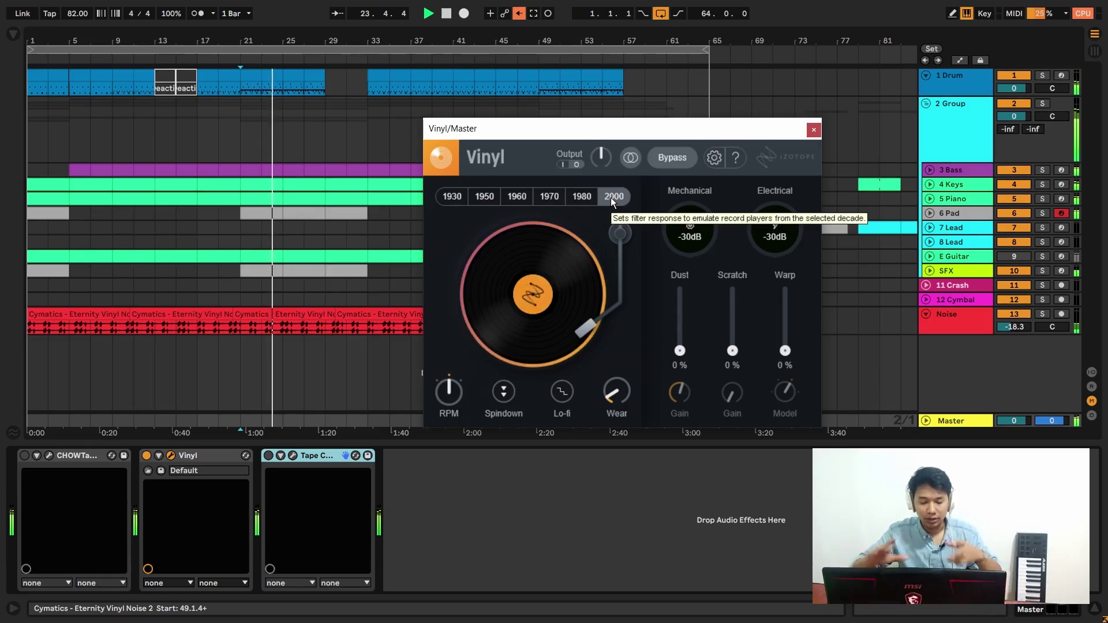
click(584, 202)
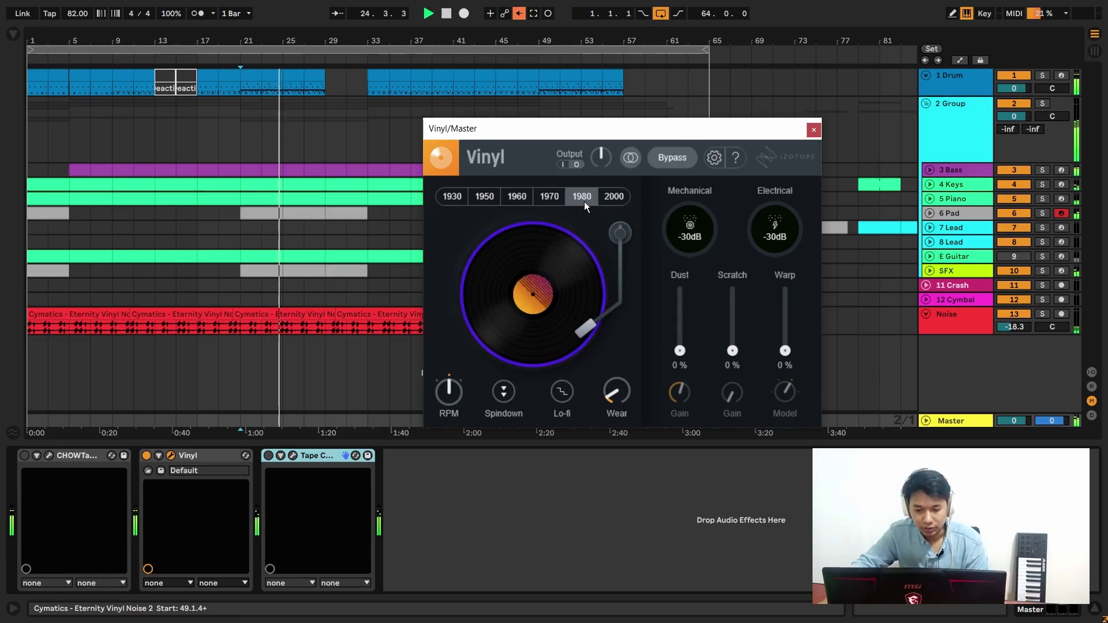
click(564, 197)
click(615, 197)
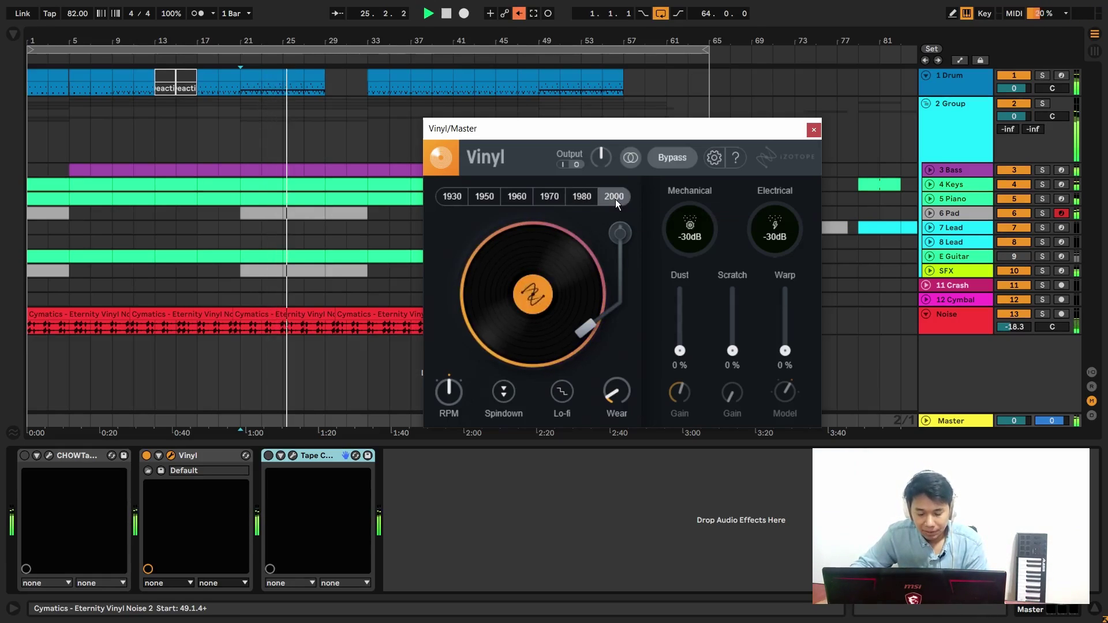
Move the Vinyl window aside, raise RPM, audition Lo-fi and Wear at 40 %, then switch Lo-fi off and reset Wear.
drag(610, 127, 539, 129)
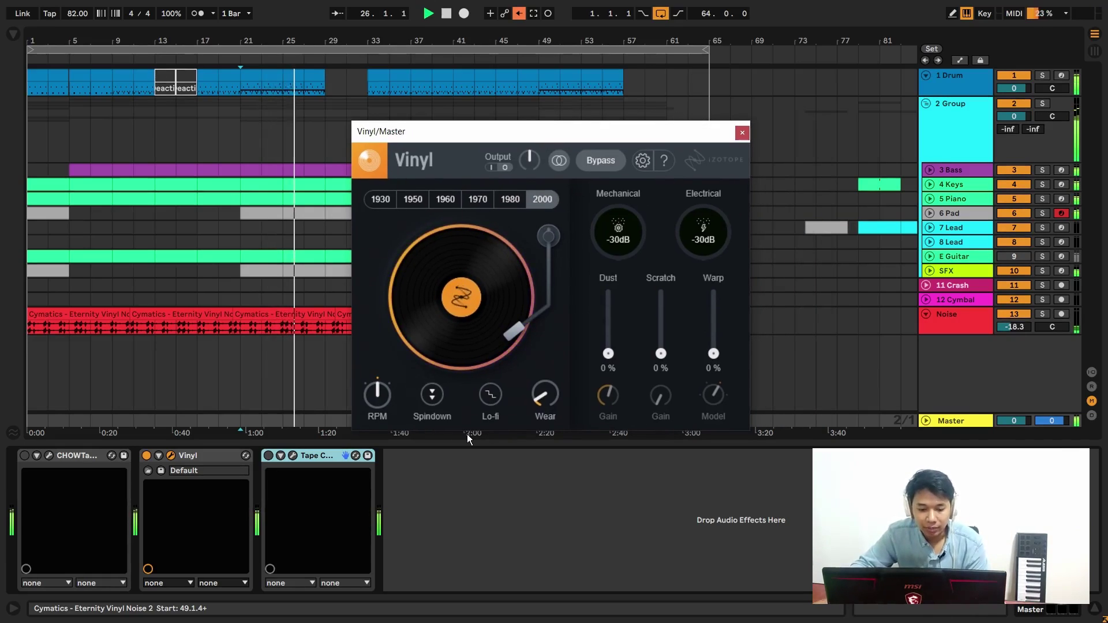
click(387, 396)
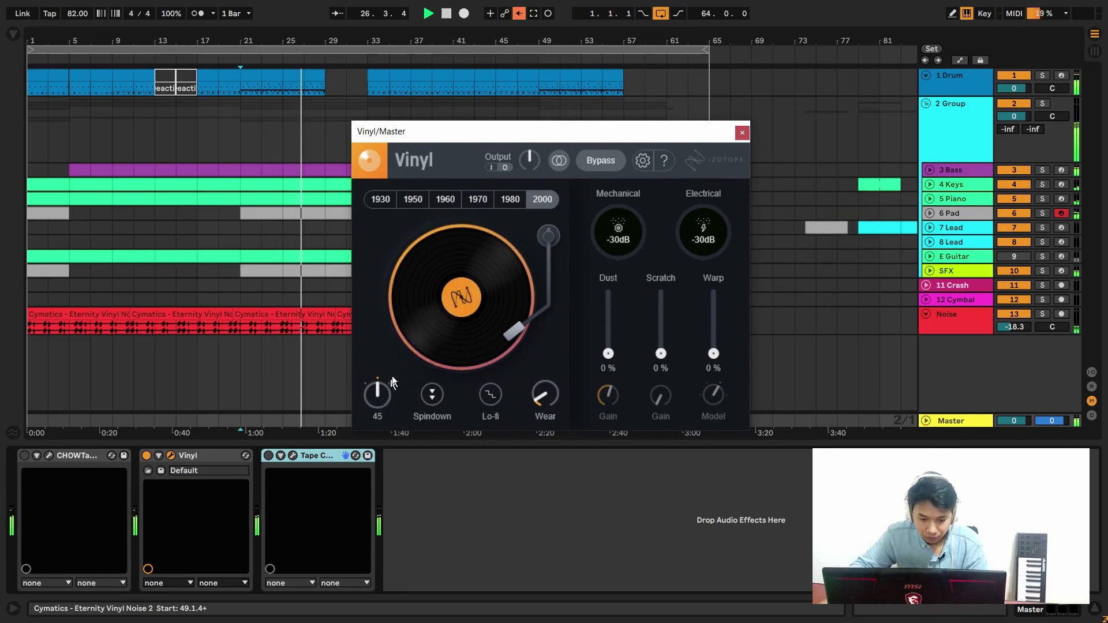
click(388, 396)
click(494, 396)
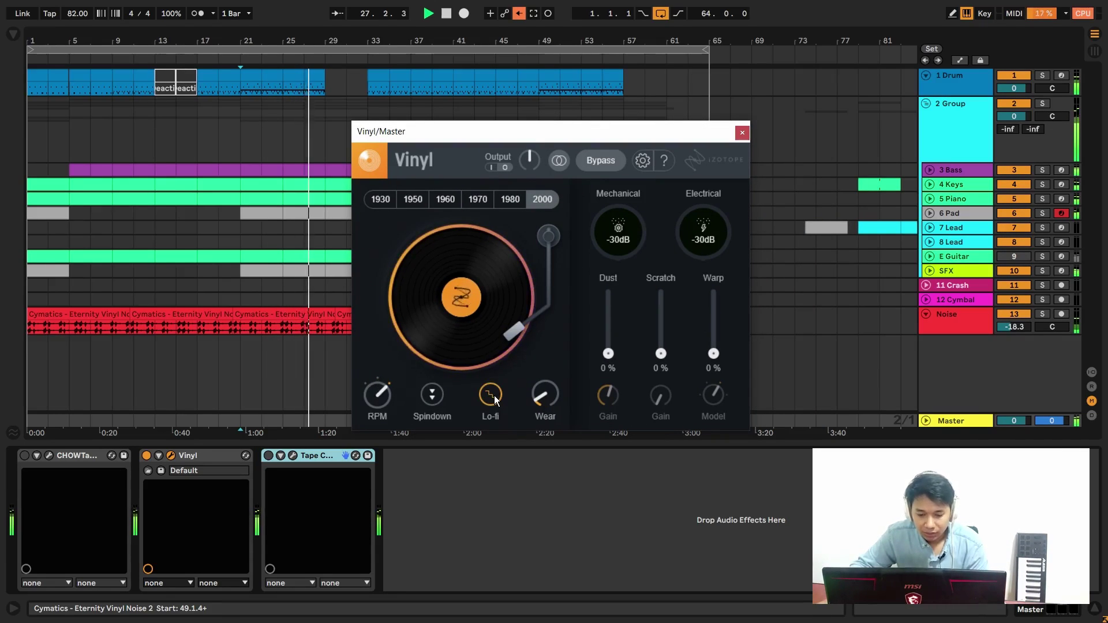
drag(555, 400, 555, 364)
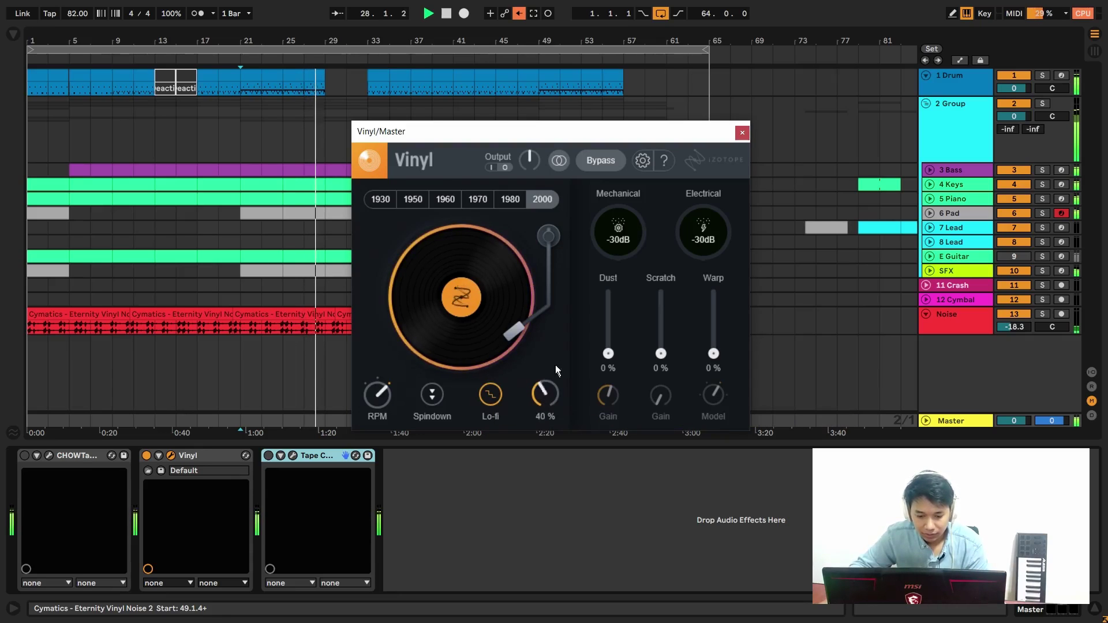
click(500, 394)
double_click(545, 395)
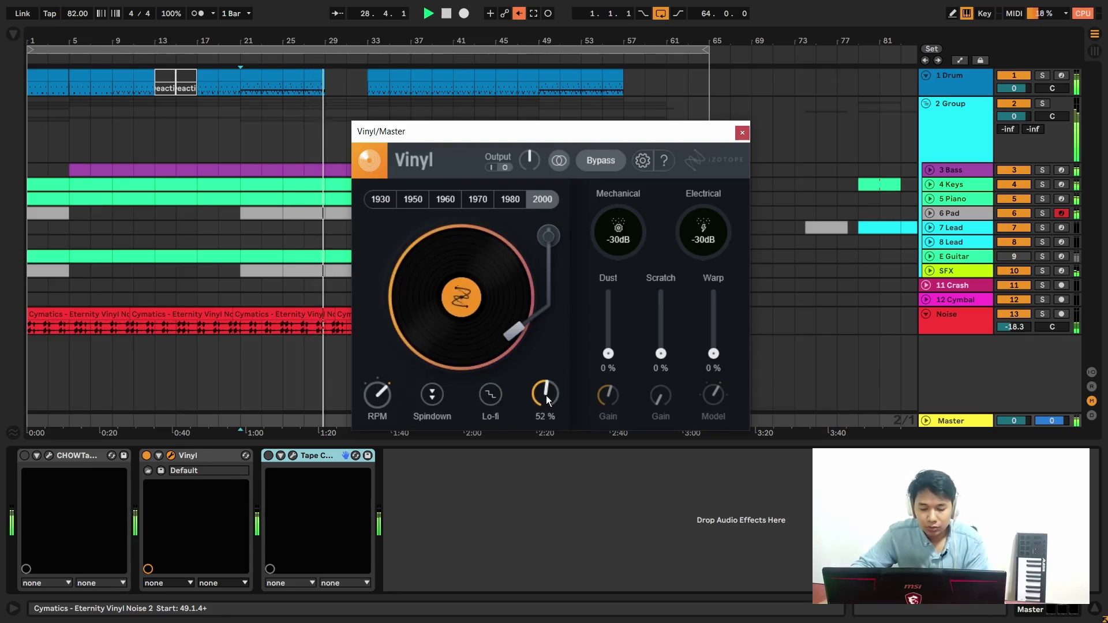
Solo Noise from bar 21, compare it with Vinyl's Dust at 31 % and its gain raised to maximum, then unsolo Noise.
key(space)
click(1042, 314)
key(space)
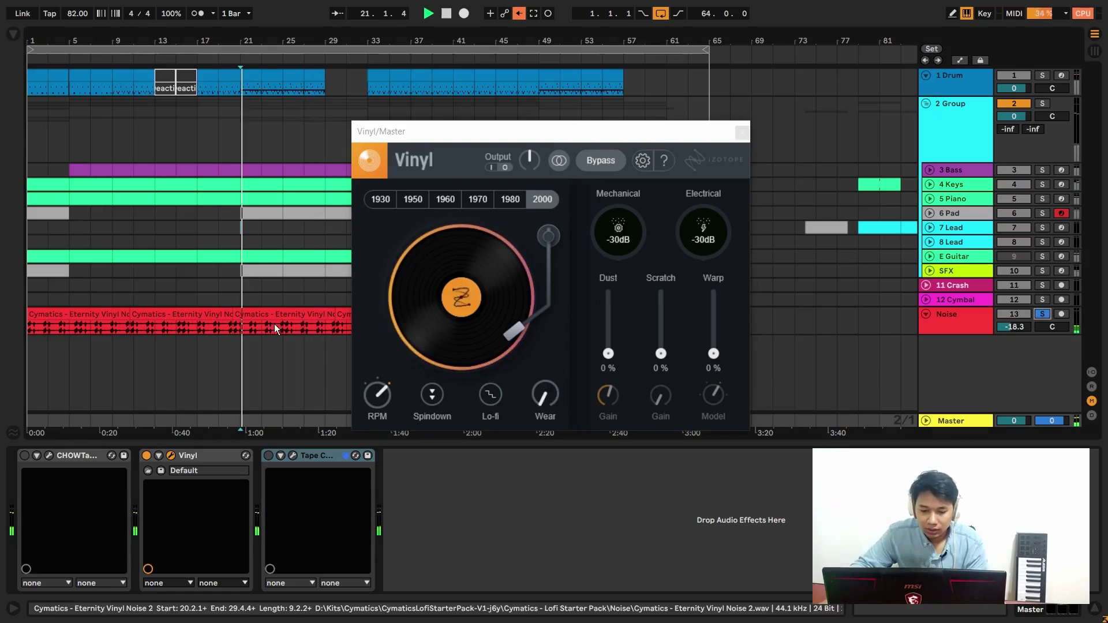
drag(1014, 326, 1014, 329)
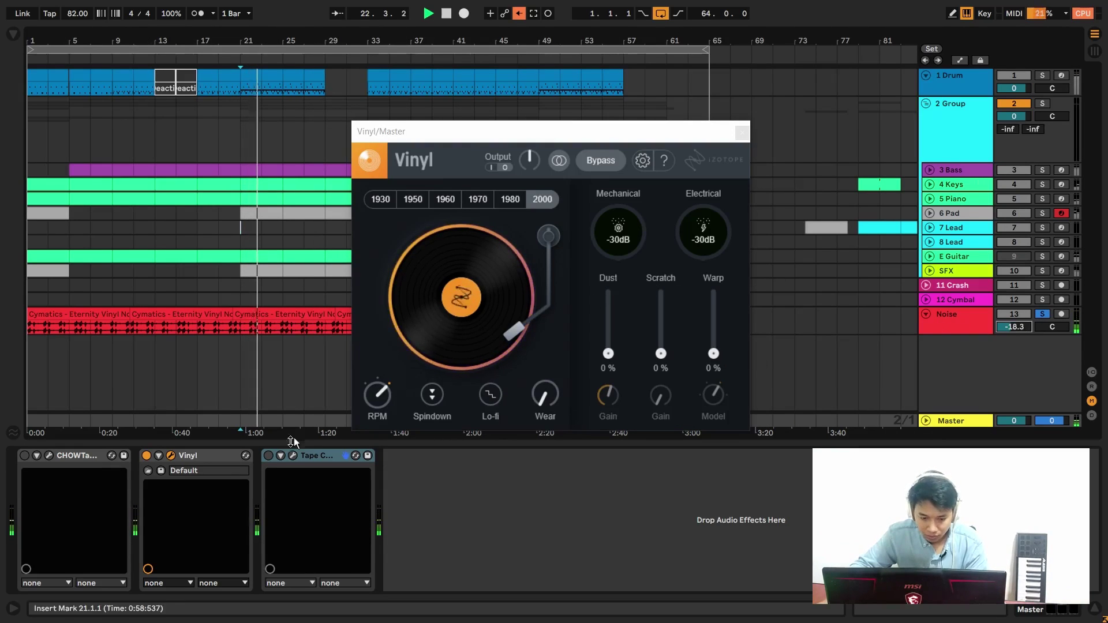
drag(610, 350, 609, 334)
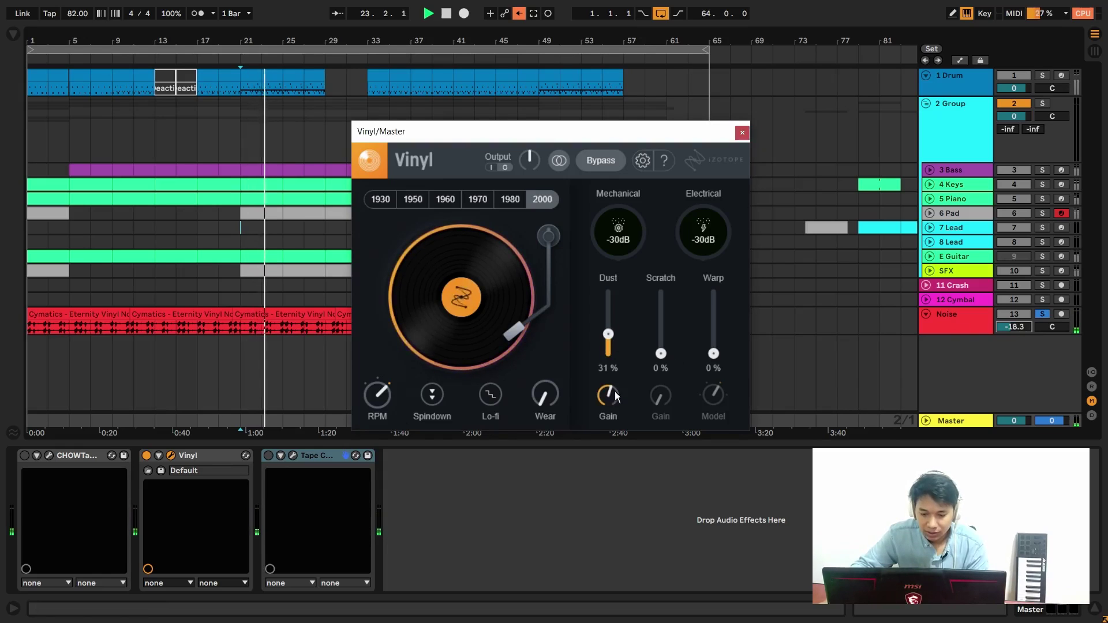
click(1042, 314)
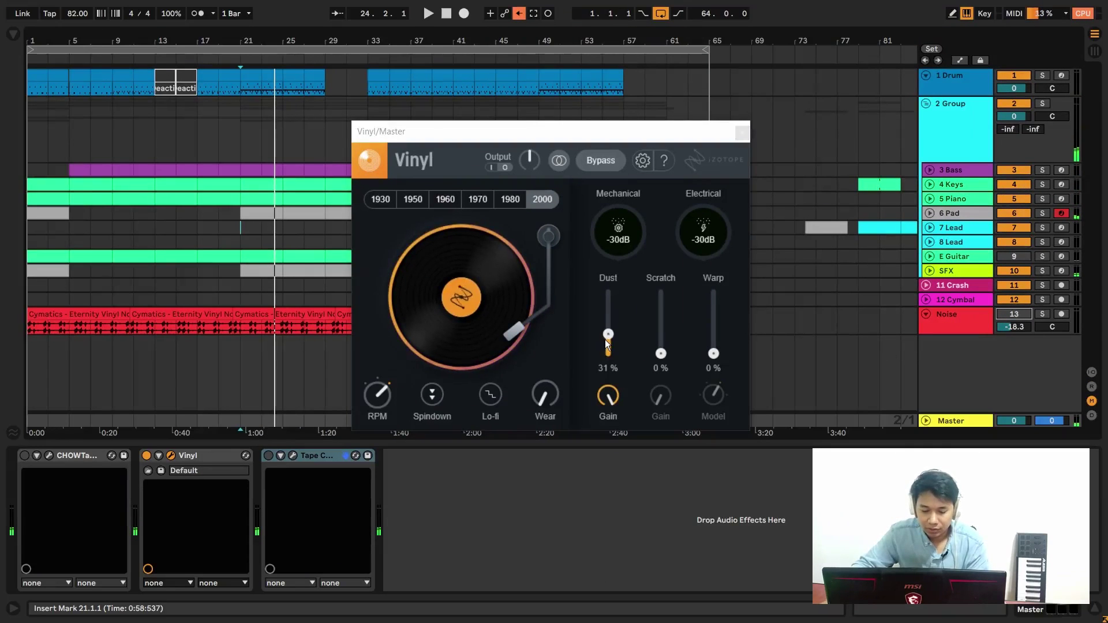
Audition Dust at 79 %, lower the Vinyl window slightly, then set Dust to 0 % and Scratch to 67 %.
drag(605, 340, 607, 303)
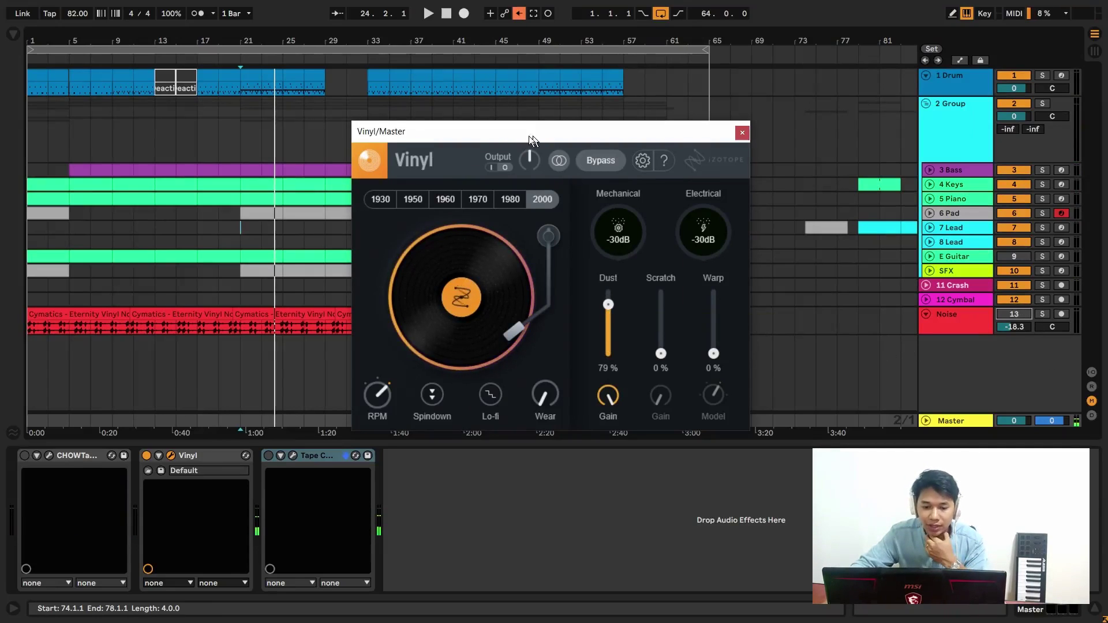
drag(528, 136, 535, 161)
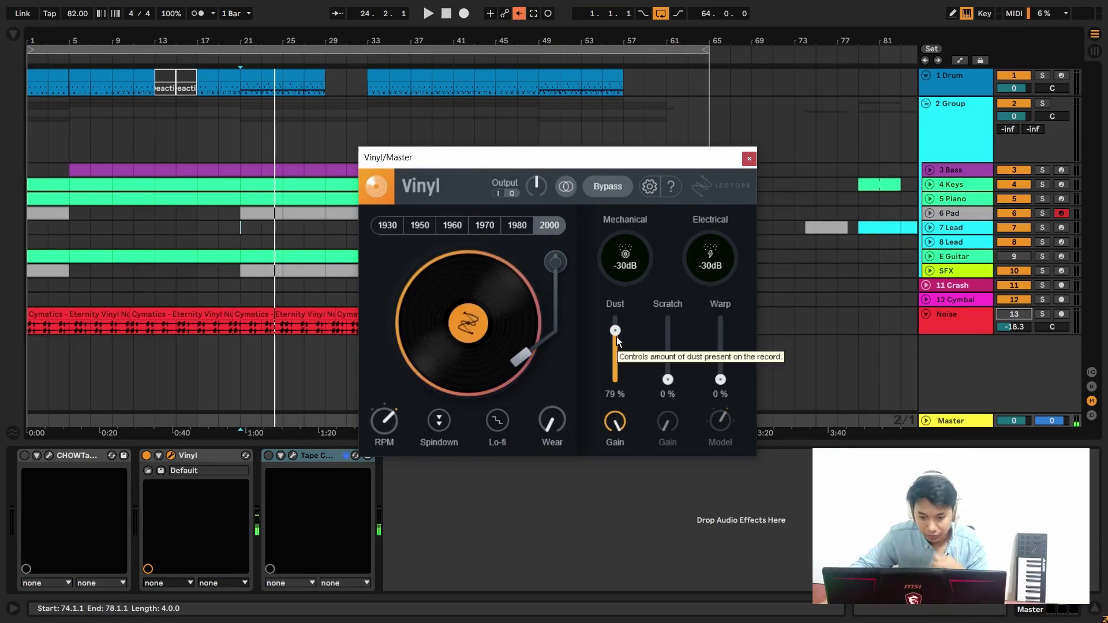
drag(616, 330, 679, 393)
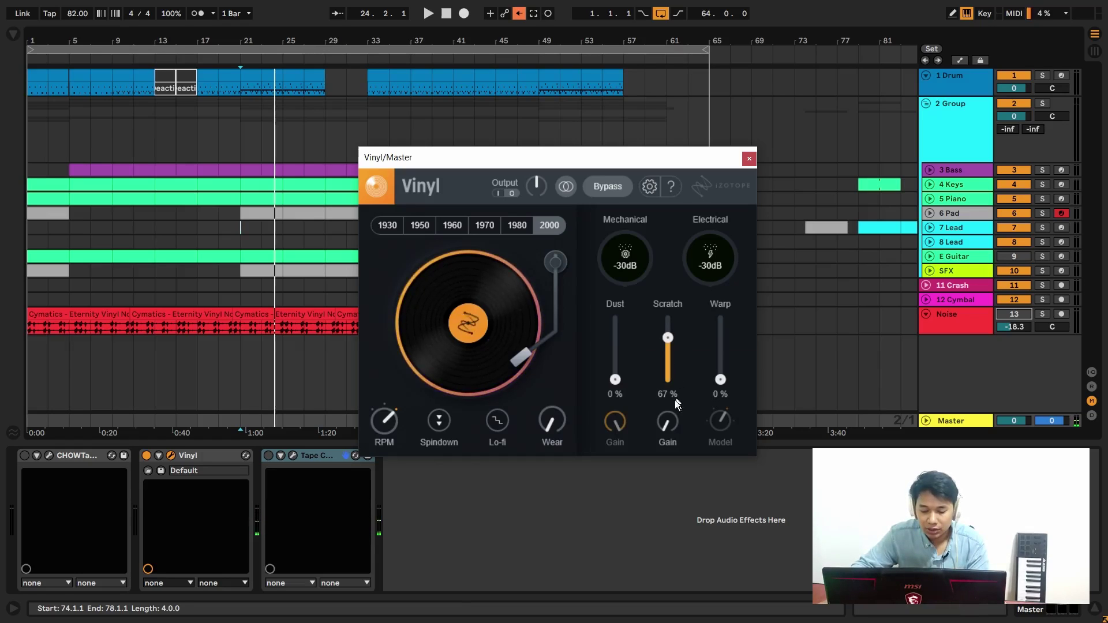
key(space)
Reset Scratch to 0 %, audition Warp at 62 % from bar 21, lower it to 24 %, and stop playback.
drag(665, 342, 720, 341)
key(space)
key(space)
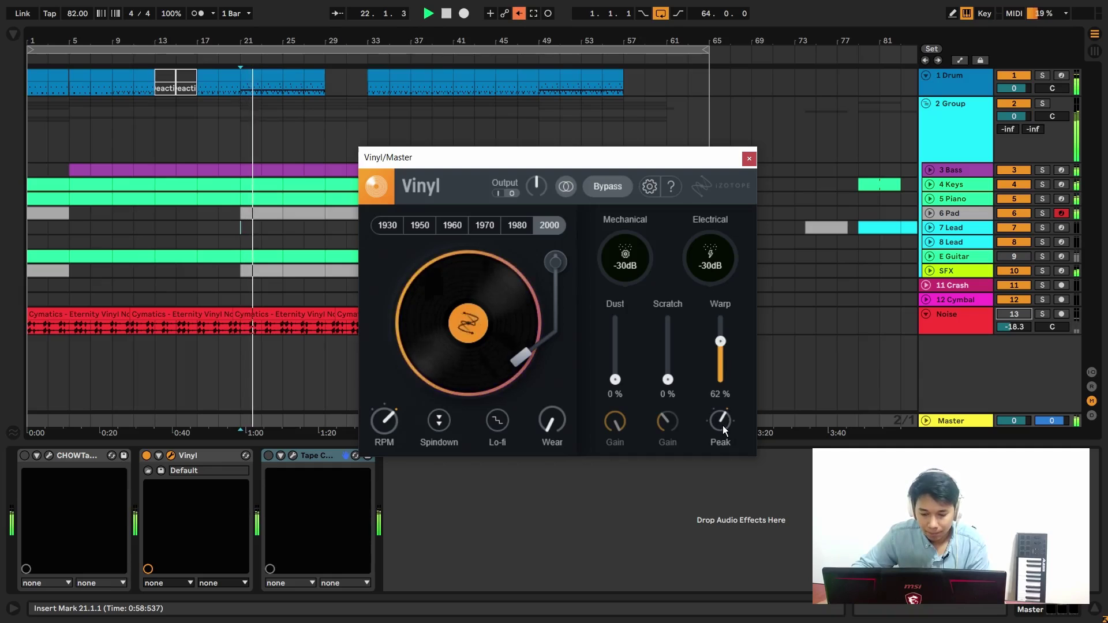
drag(712, 355, 727, 361)
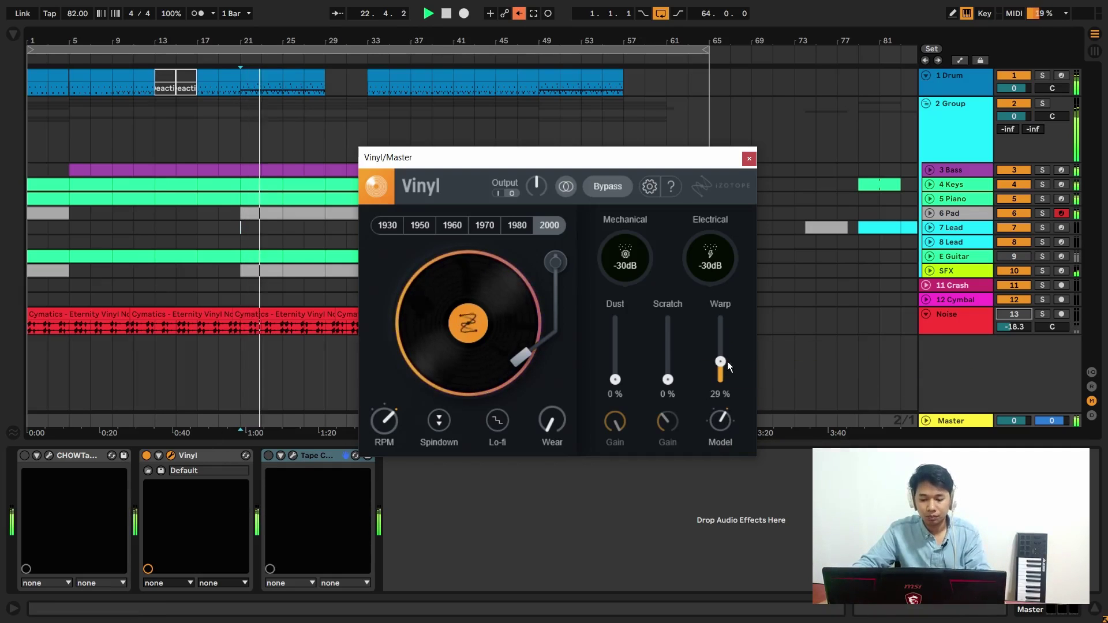
key(space)
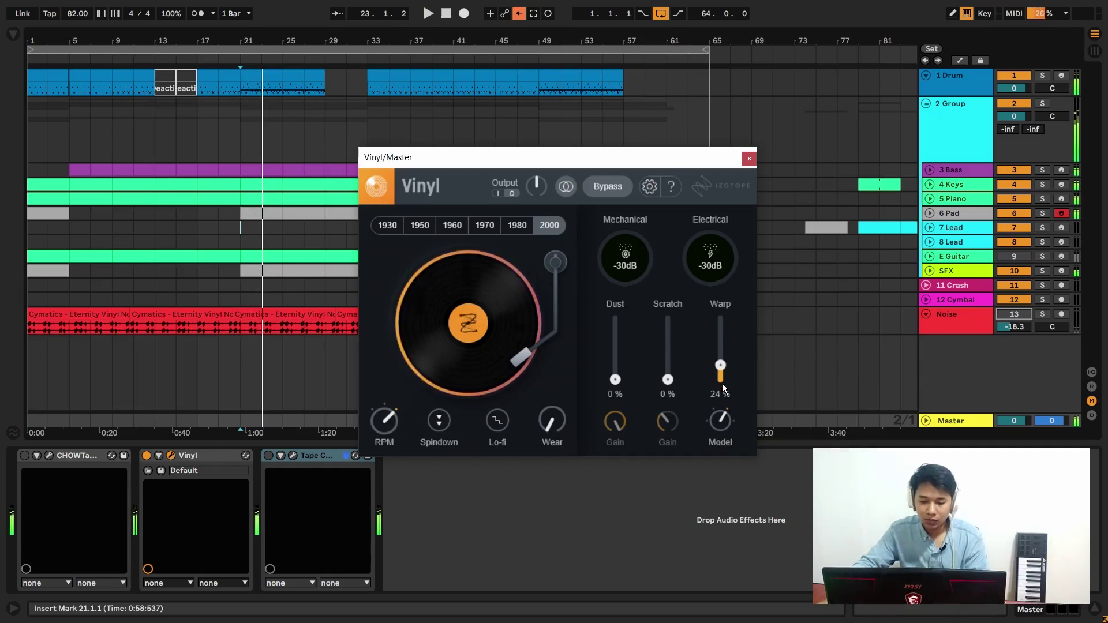
Switch off Vinyl on the Master track, close its window, and briefly unfold the Master track.
click(146, 455)
key(minus)
click(927, 421)
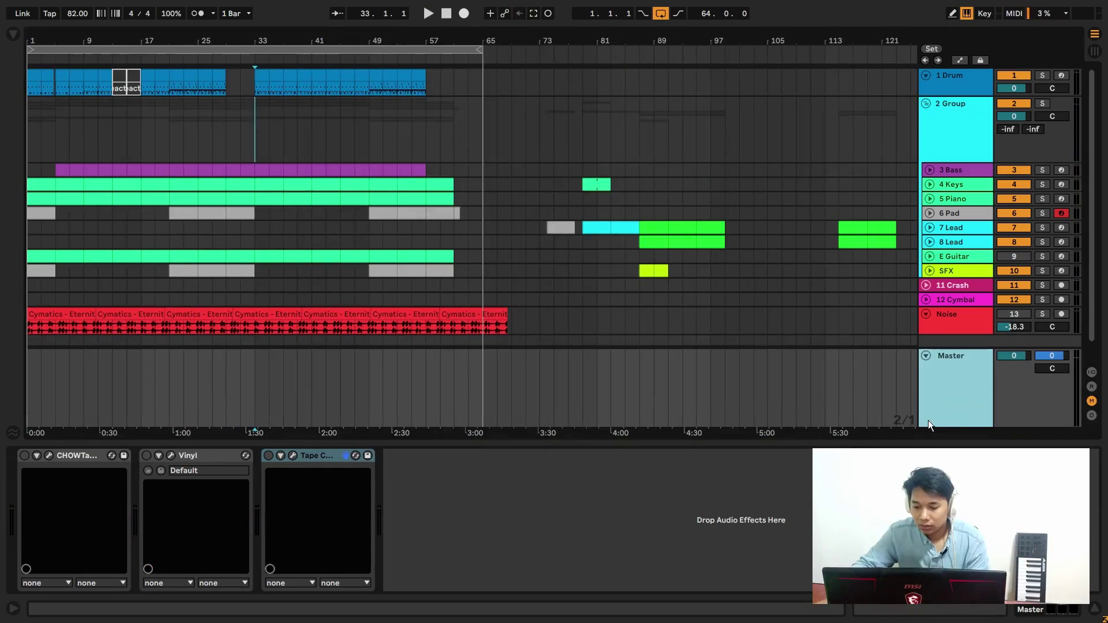
click(926, 355)
Select bars 33 to 65 on the Group track, then unfold and refold the Master track.
click(282, 123)
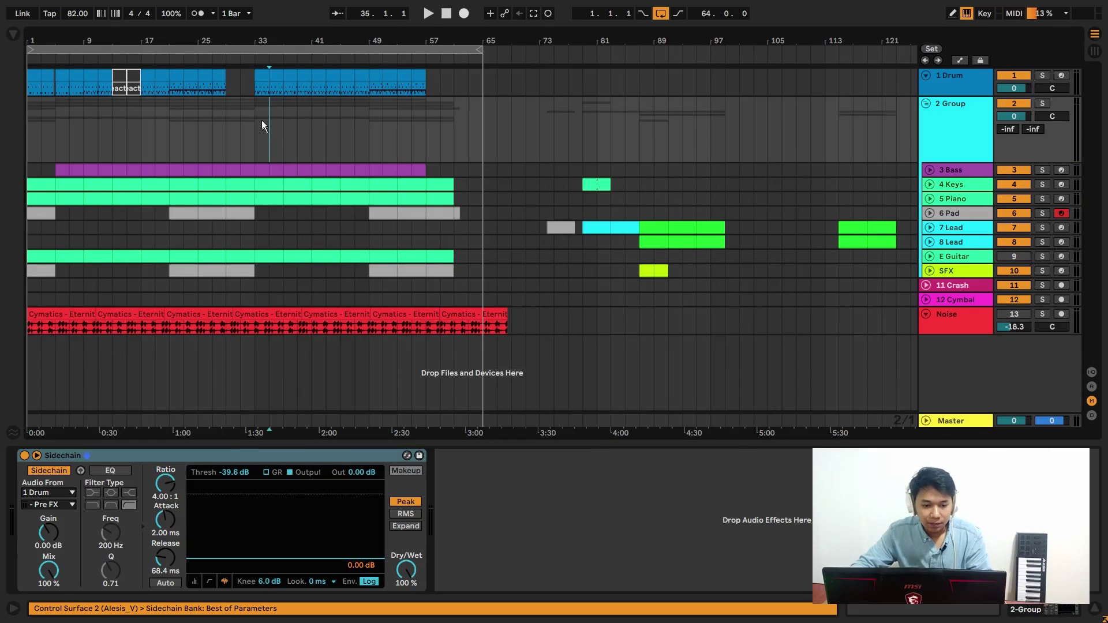
drag(262, 126, 477, 117)
click(926, 420)
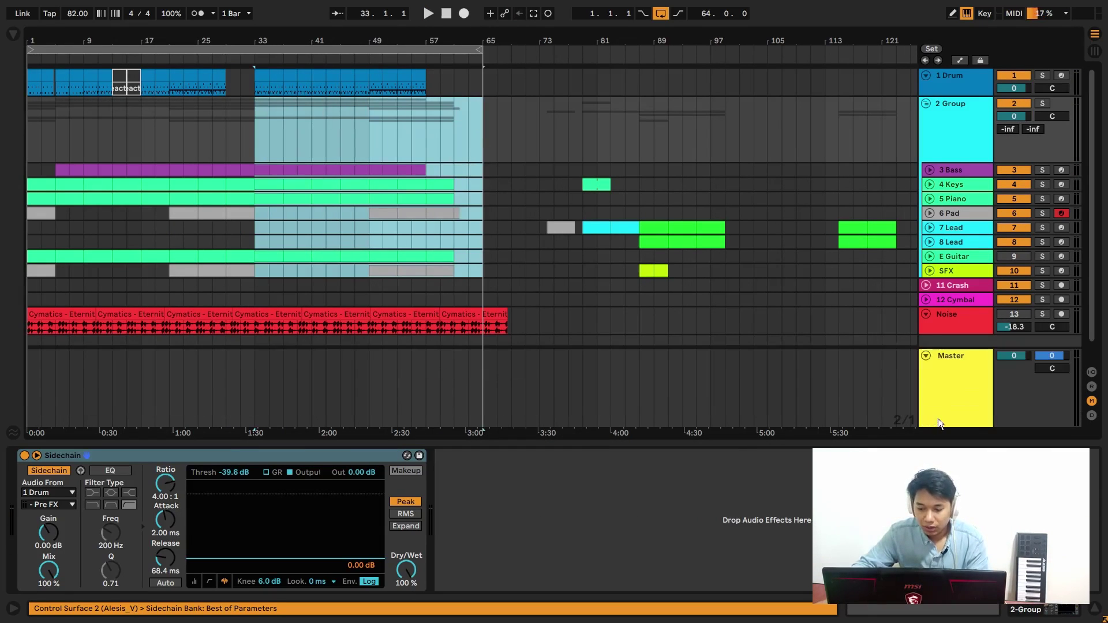
click(925, 356)
Examine the device chains of the Keys, Piano, Pad, both Lead, SFX and Group tracks in turn.
click(961, 184)
click(960, 198)
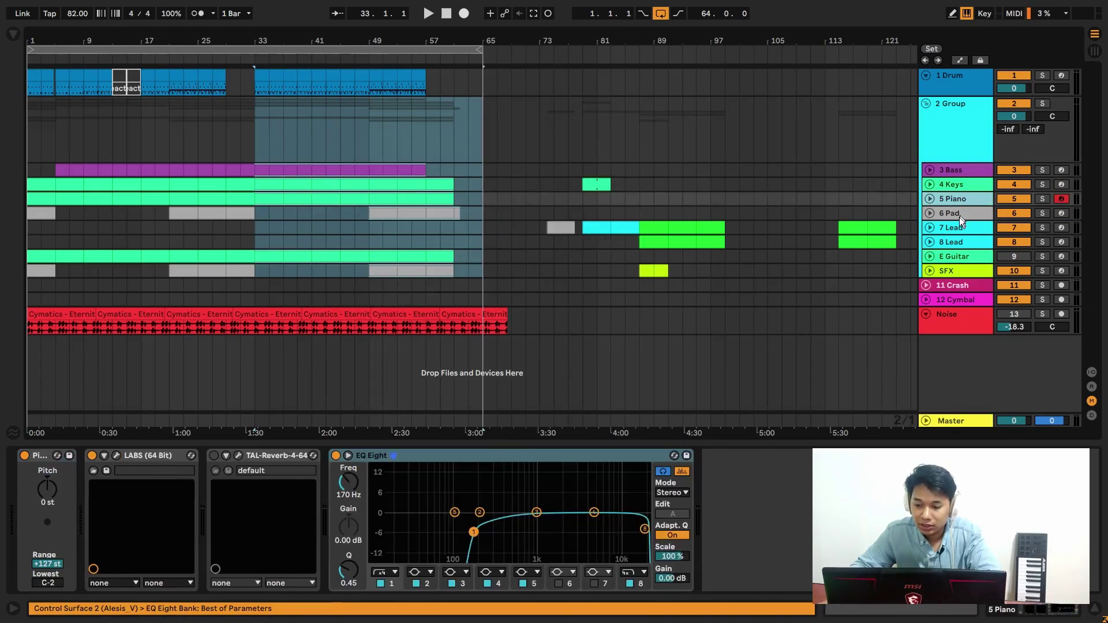
click(959, 217)
click(957, 230)
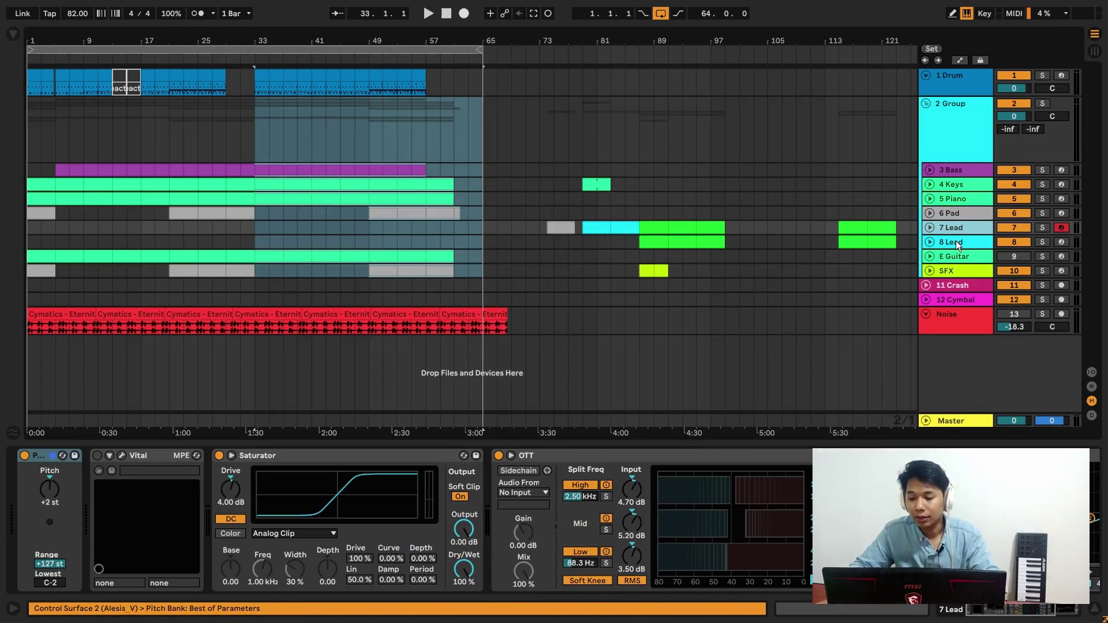
click(956, 241)
click(962, 271)
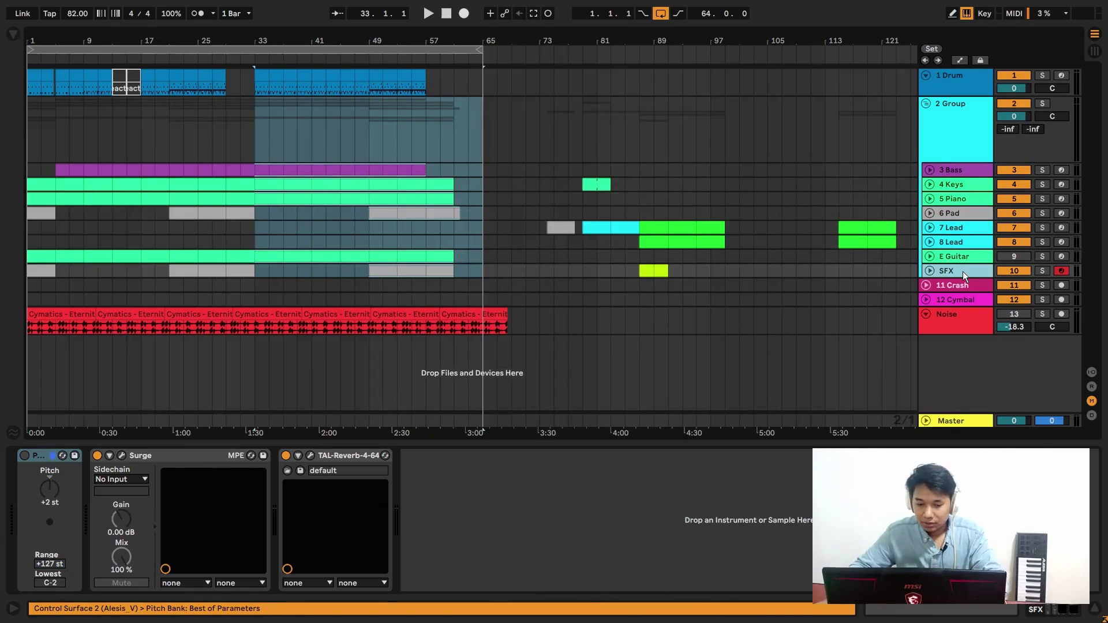
click(969, 116)
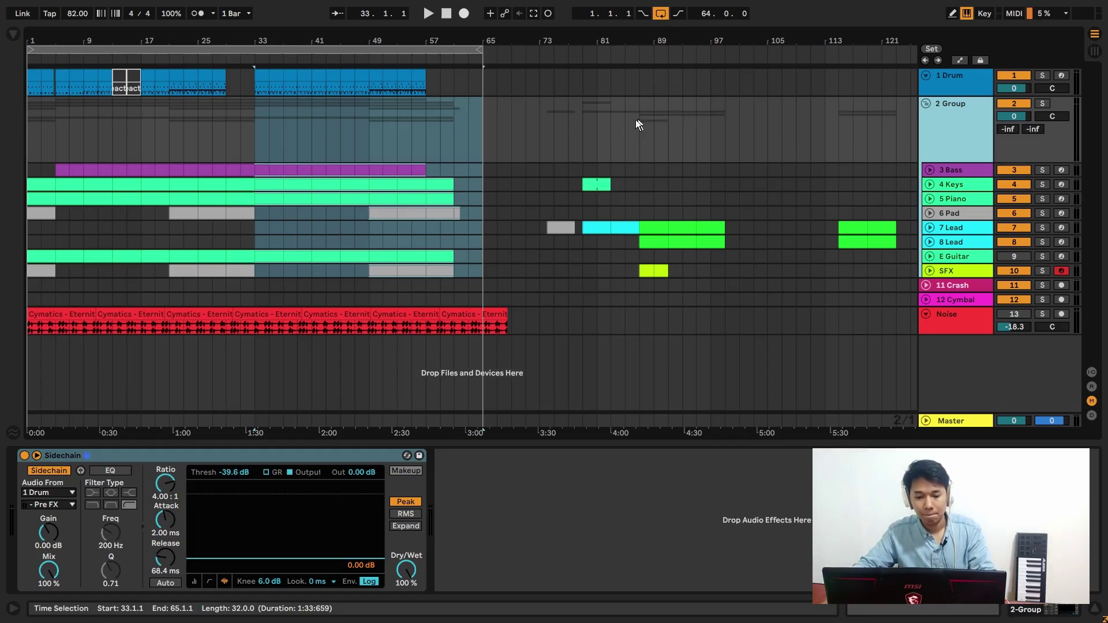
Play the song from bar 21 and show the Master track's effect chain.
click(167, 126)
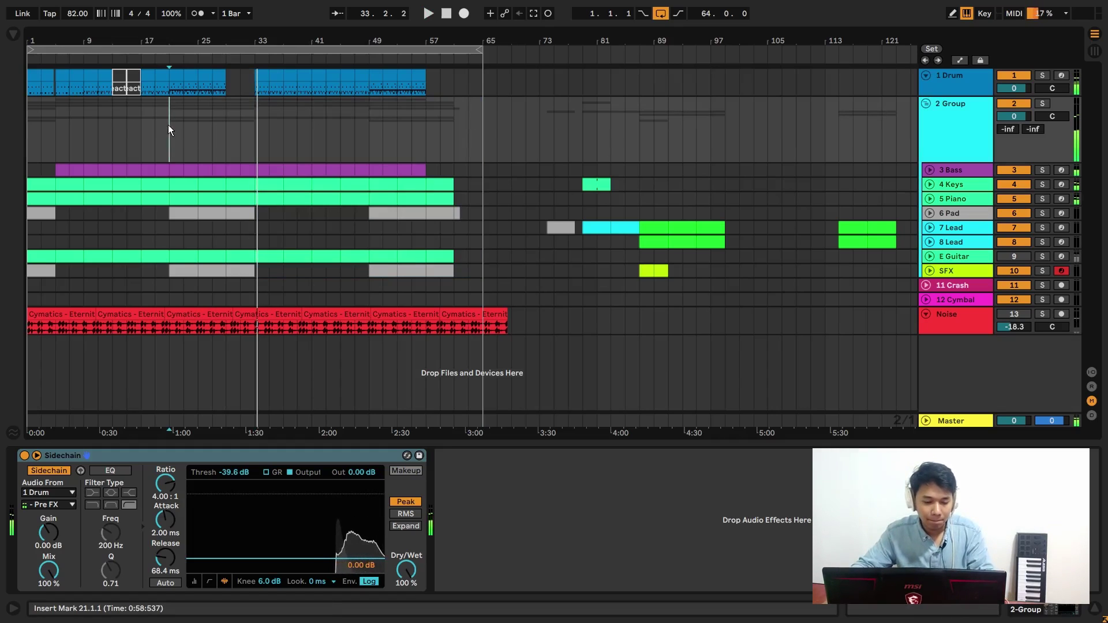
key(space)
scroll(346, 116, up, 1)
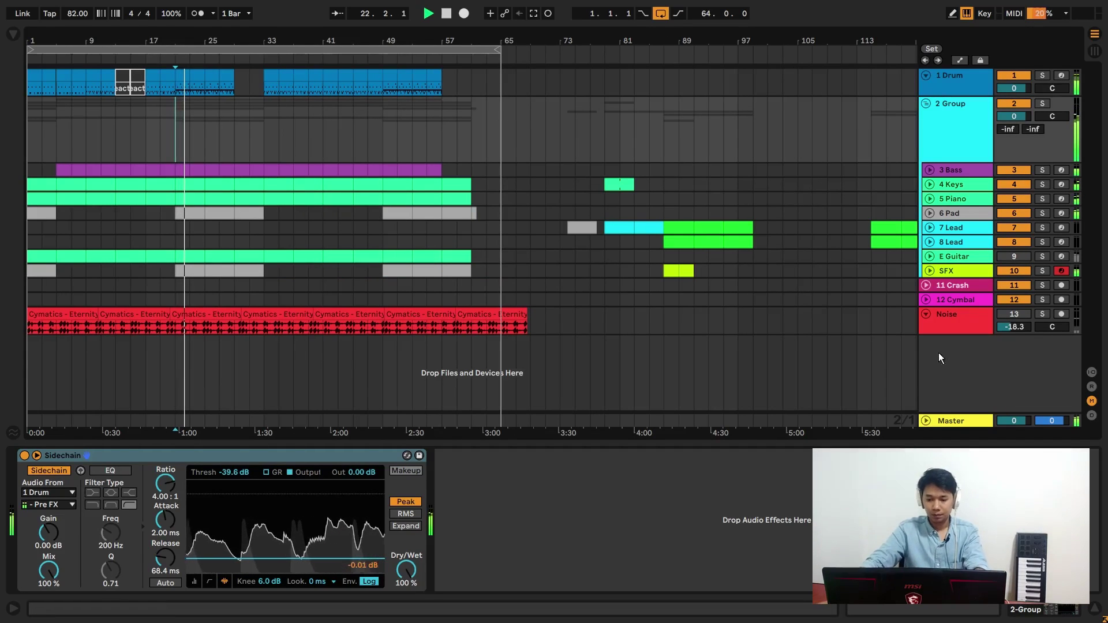
click(943, 421)
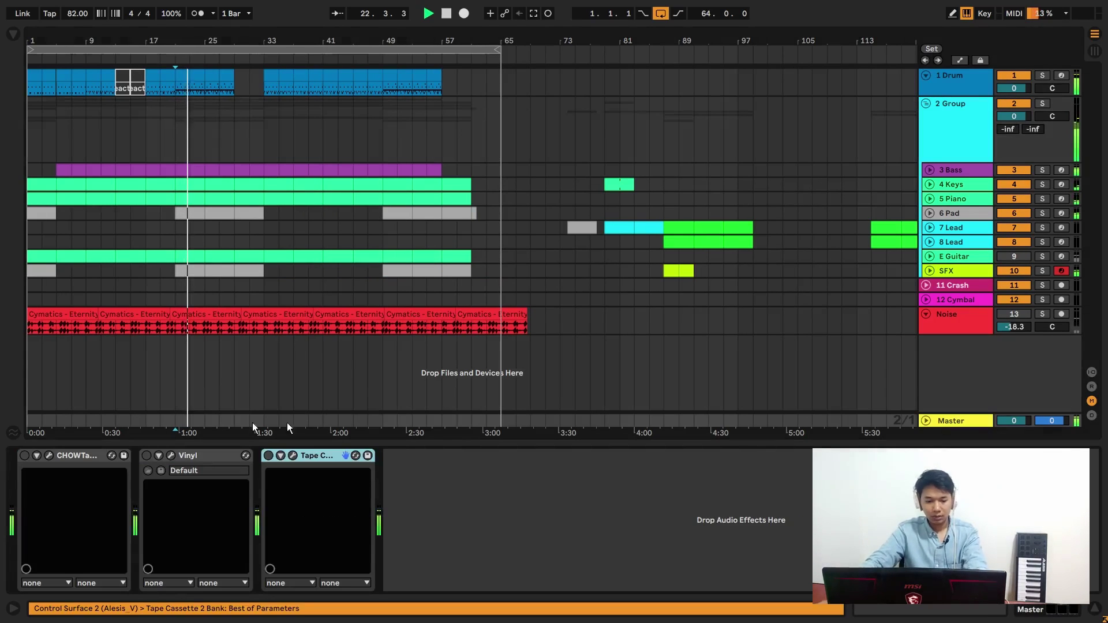
Set the LABS chain volume in the Pad track's Instrument Rack to -1.8 dB and show the Piano track's devices.
click(957, 210)
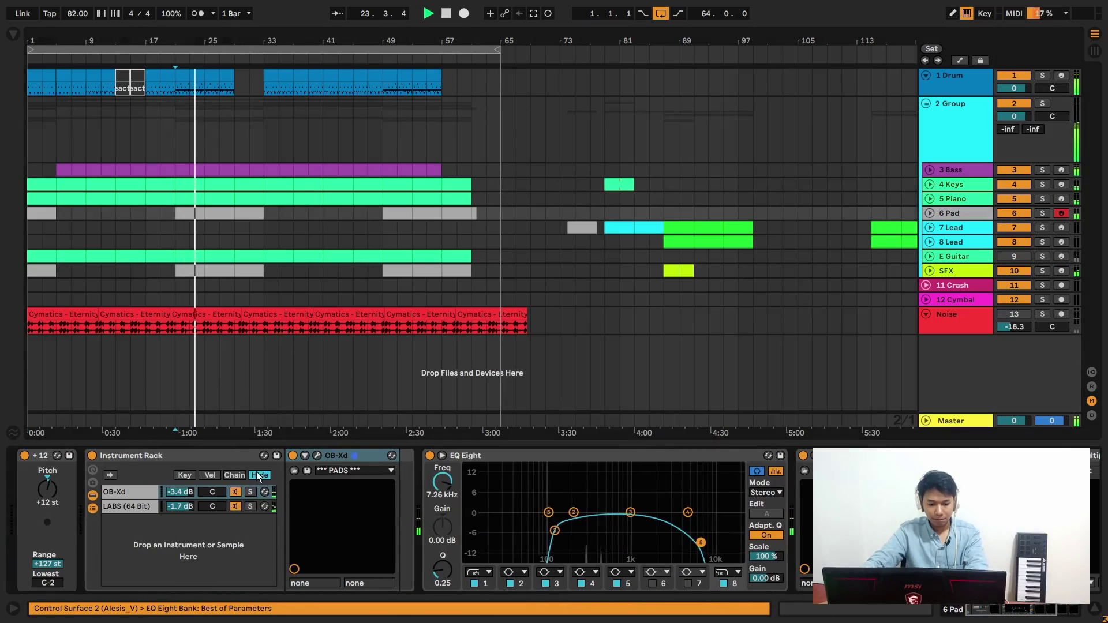
click(194, 506)
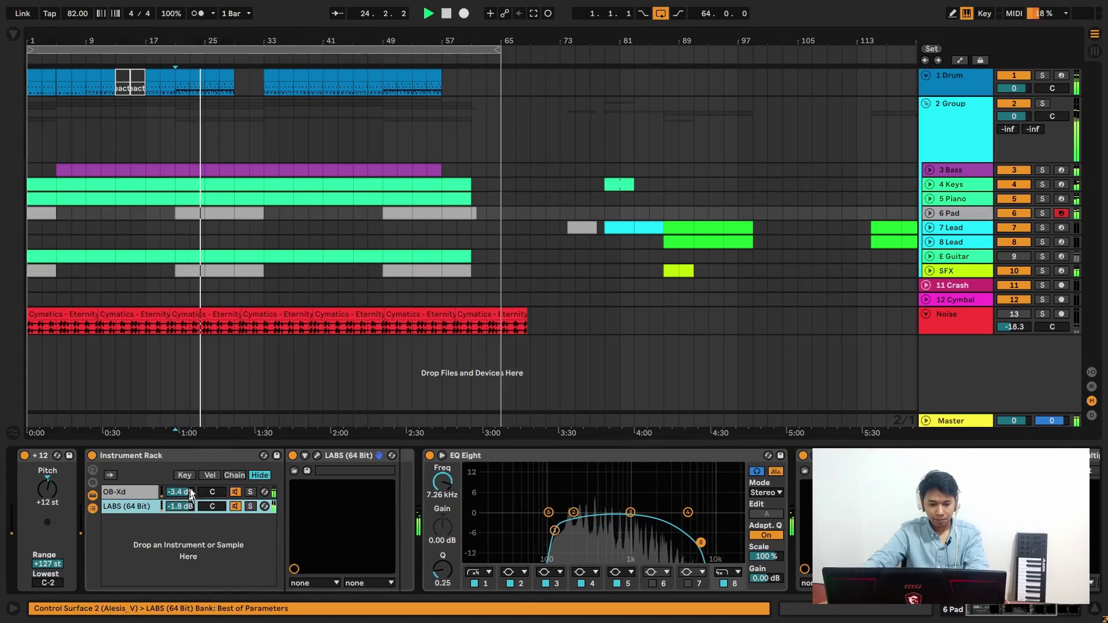
click(957, 199)
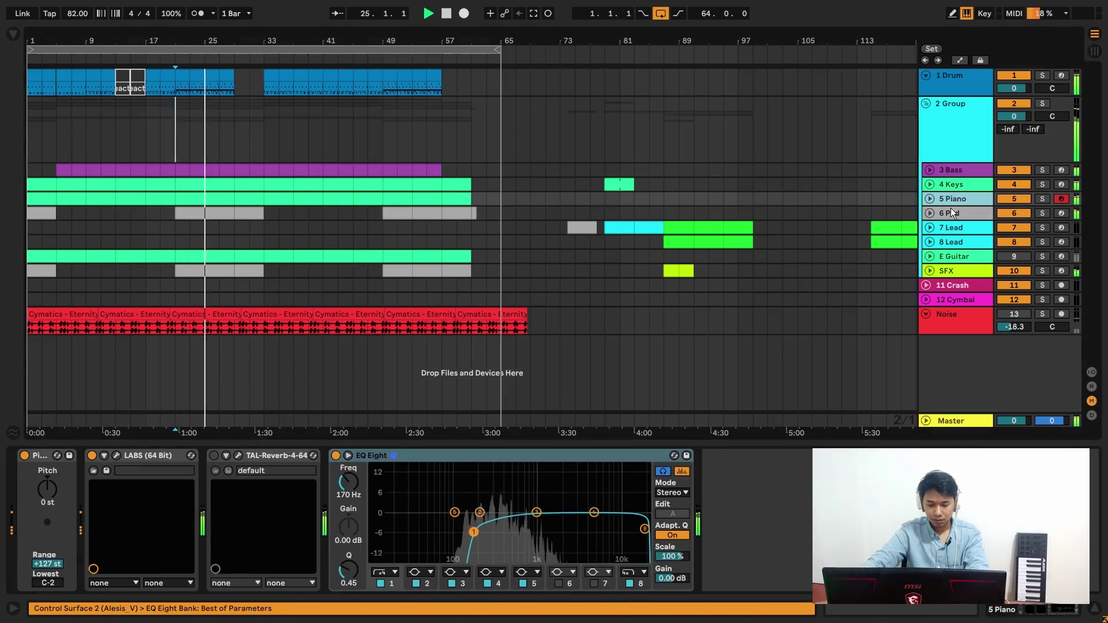